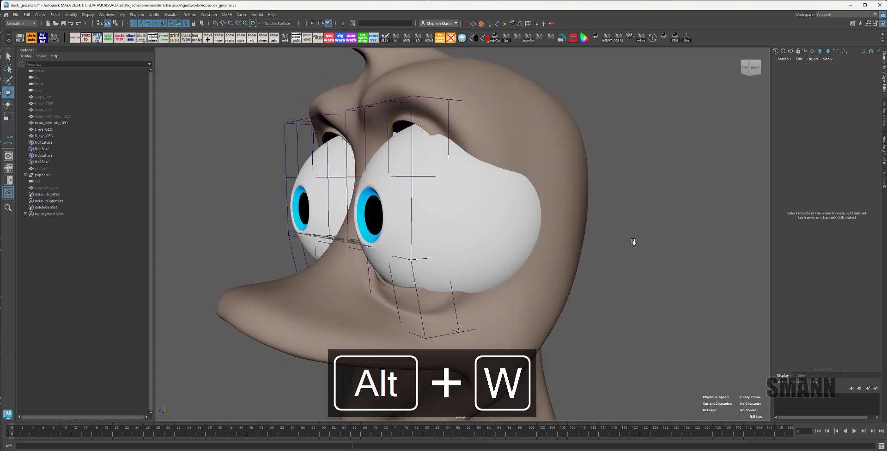
# Step: Create a NURBS sphere and place it at the centre of the duck's left eye geometry
pyautogui.keyDown('shift'); pyautogui.rightClick(639, 187); pyautogui.keyUp('shift')
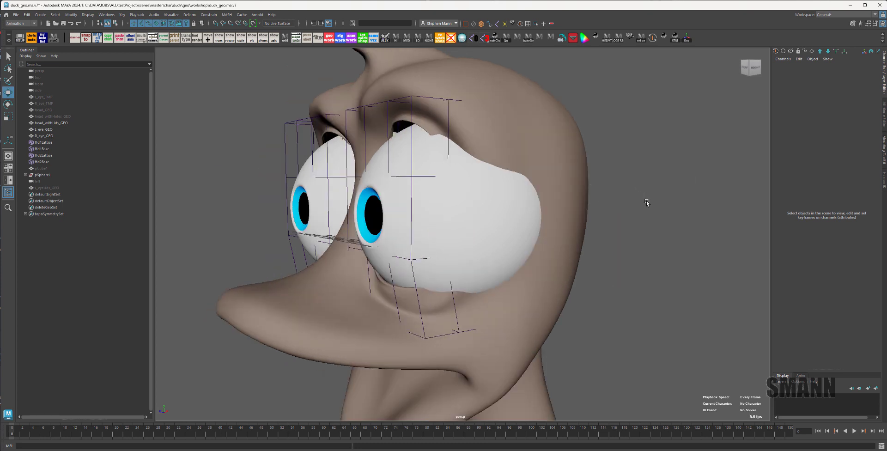
pyautogui.keyDown('alt'); pyautogui.moveTo(648, 204); pyautogui.dragTo(597, 172); pyautogui.keyUp('alt')
pyautogui.press('space')
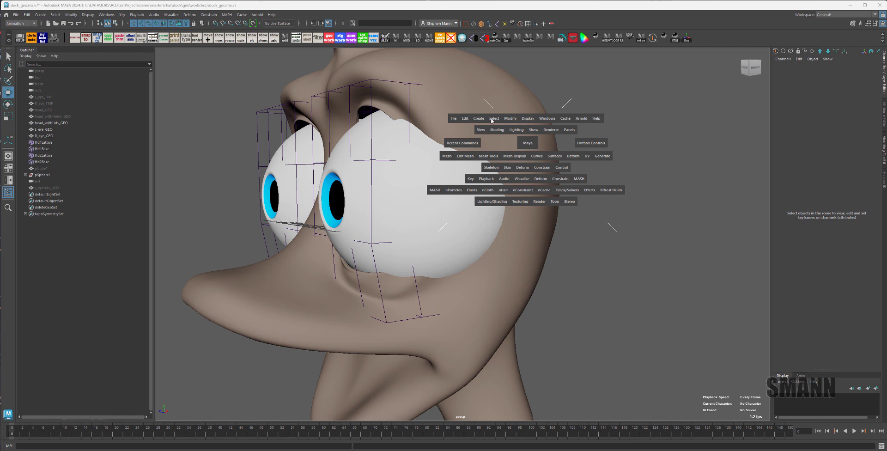
pyautogui.press('space')
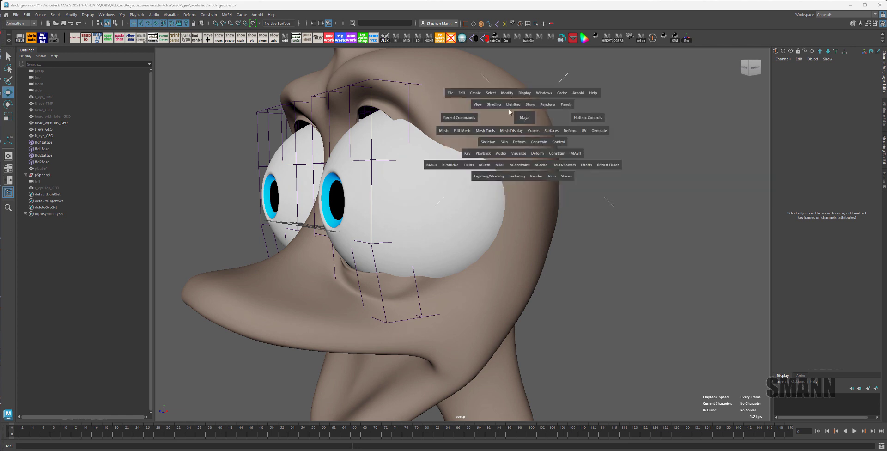
pyautogui.click(476, 94)
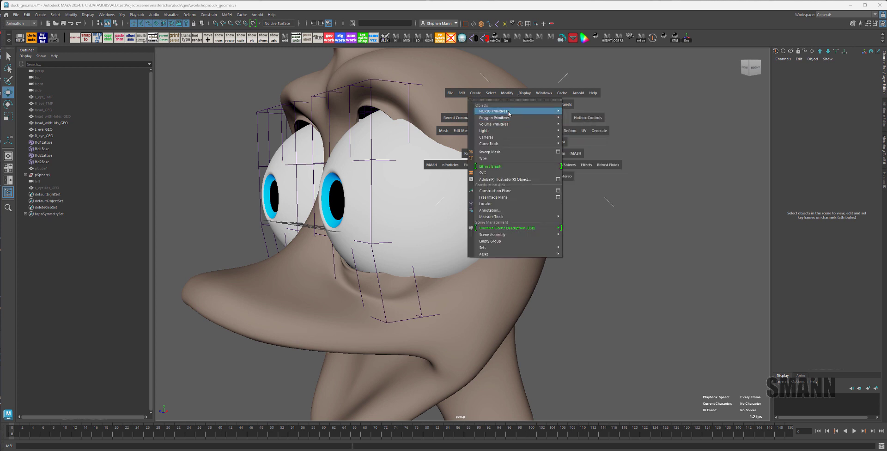
pyautogui.moveTo(508, 111)
pyautogui.click(597, 111)
pyautogui.keyDown('shift'); pyautogui.click(467, 198); pyautogui.keyUp('shift')
pyautogui.press('space')
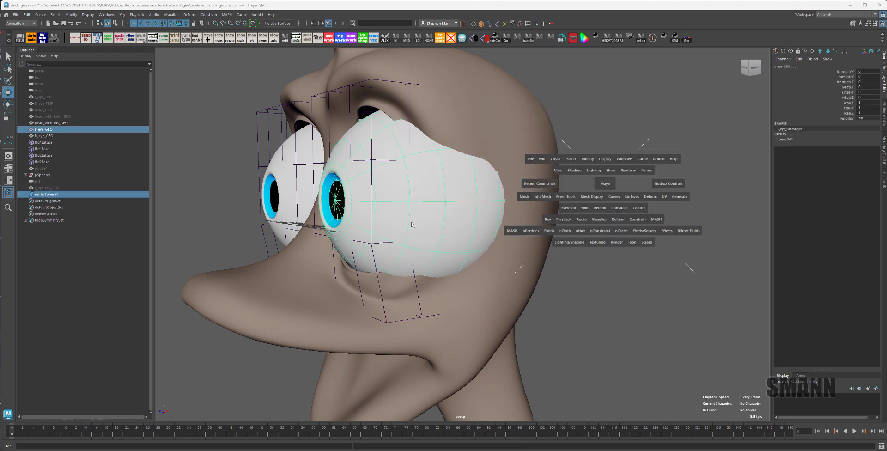
pyautogui.hotkey('alt', 'x')
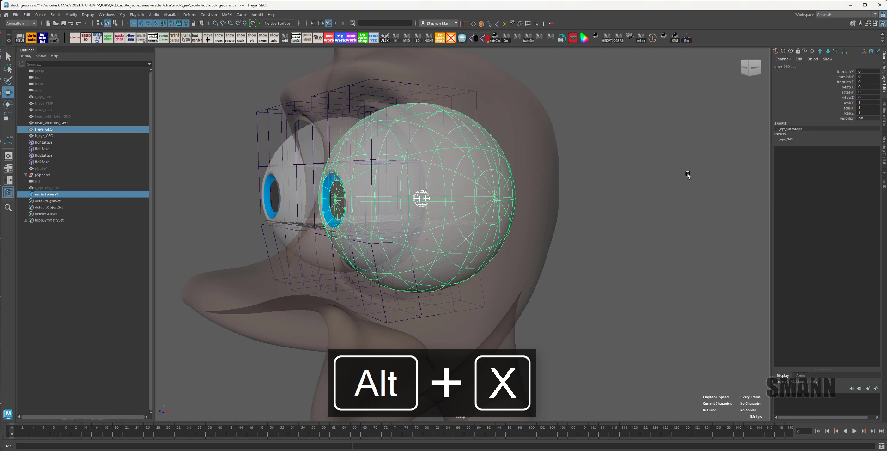
# Step: Rotate the NURBS sphere to 90 on rotateX and -90 on rotateY
pyautogui.click(688, 174)
pyautogui.click(45, 194)
pyautogui.press('e')
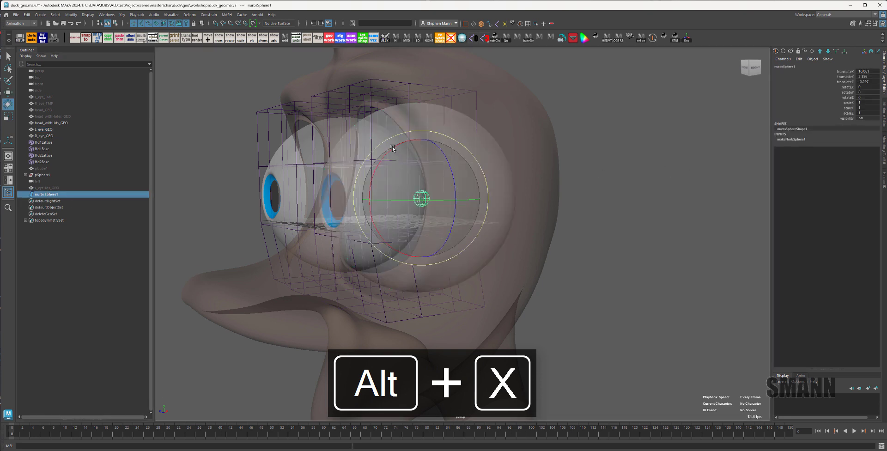
pyautogui.click(875, 88)
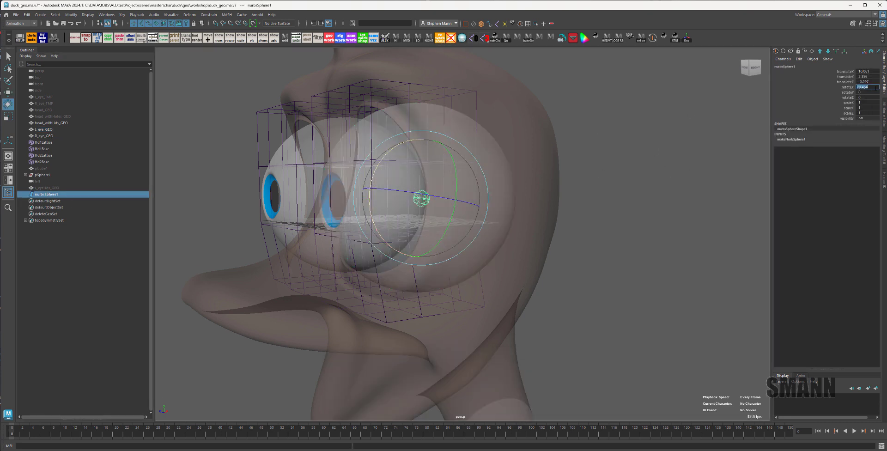
pyautogui.write('90')
pyautogui.press('Return')
pyautogui.keyDown('alt'); pyautogui.moveTo(401, 263); pyautogui.dragTo(377, 202); pyautogui.keyUp('alt')
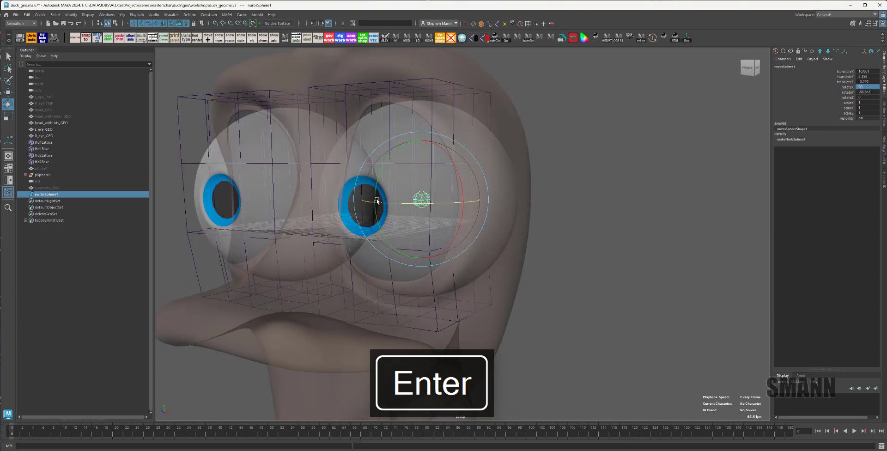
pyautogui.click(869, 92)
pyautogui.write('-90')
pyautogui.press('Return')
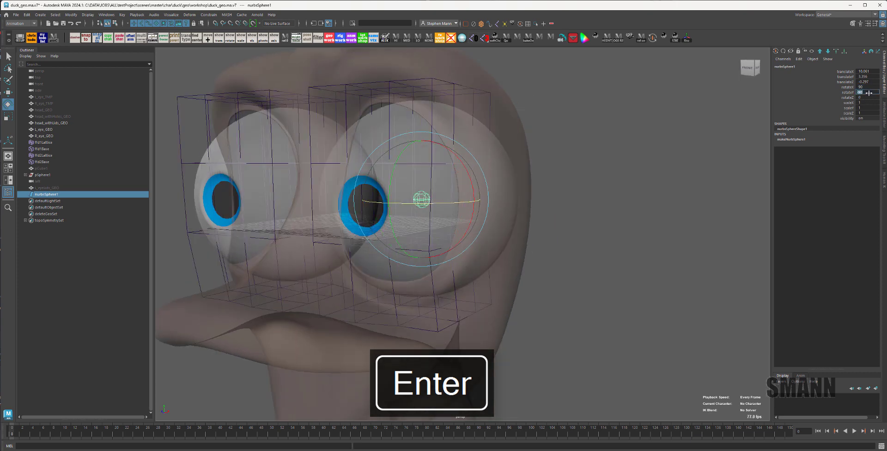
# Step: Scale the NURBS sphere uniformly to about 12.76 so it encloses the left eyeball
pyautogui.press('r')
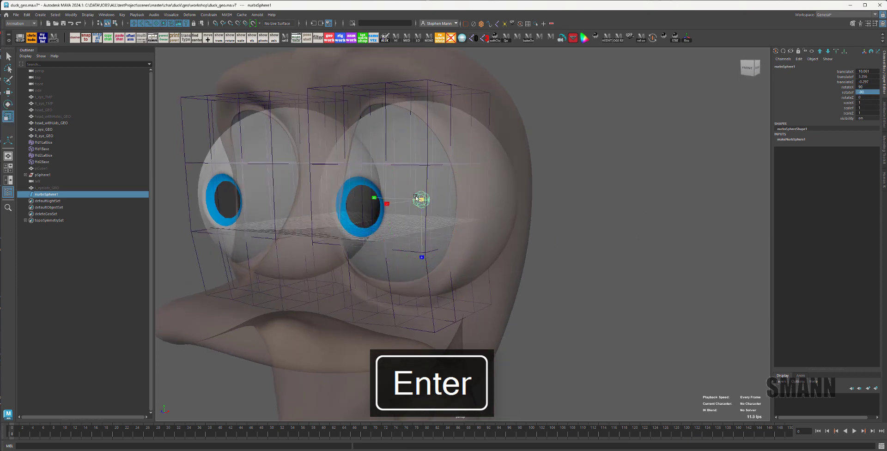
pyautogui.moveTo(436, 211); pyautogui.dragTo(613, 184, button='middle')
pyautogui.hotkey('alt', 'x')
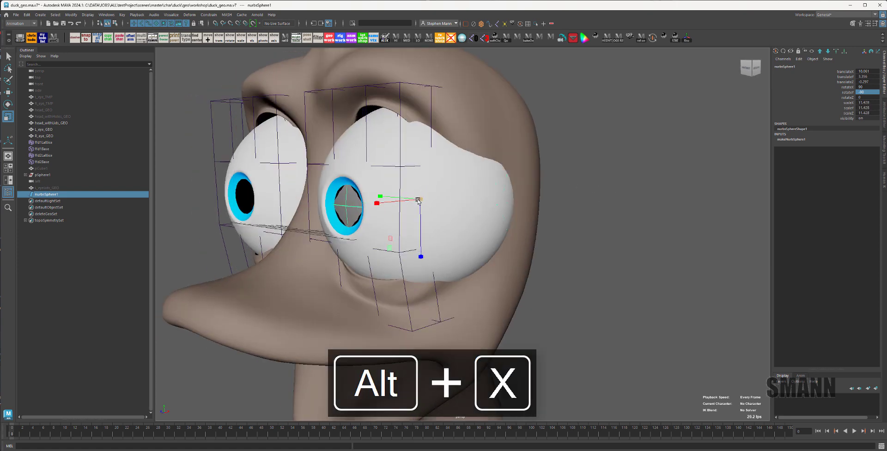
pyautogui.moveTo(420, 200); pyautogui.dragTo(440, 199)
# Step: Isolate the left eye and the NURBS sphere and look at them from the side view
pyautogui.hotkey('alt', 'x')
pyautogui.moveTo(601, 253)
pyautogui.keyDown('alt'); pyautogui.mouseDown()
pyautogui.moveTo(548, 255)
pyautogui.moveTo(734, 253)
pyautogui.mouseUp(); pyautogui.keyUp('alt')
pyautogui.click(712, 232)
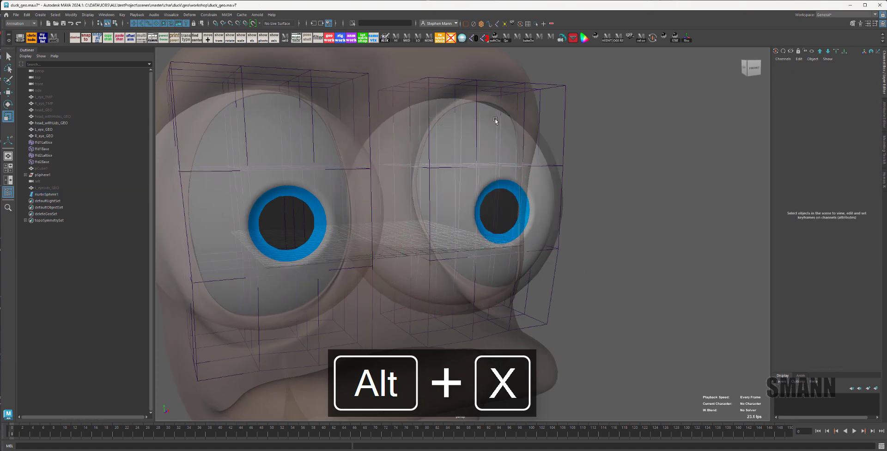
pyautogui.click(439, 110)
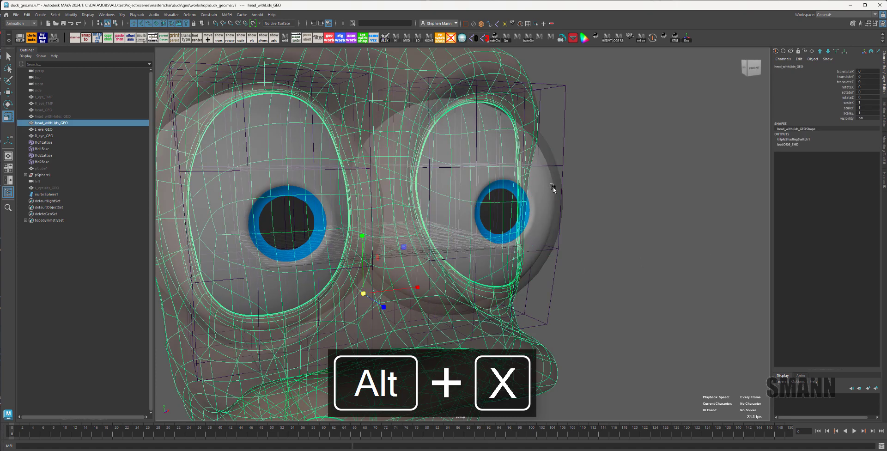
pyautogui.hotkey('ctrl', '1')
pyautogui.moveTo(553, 188); pyautogui.dragTo(587, 191)
pyautogui.press('space')
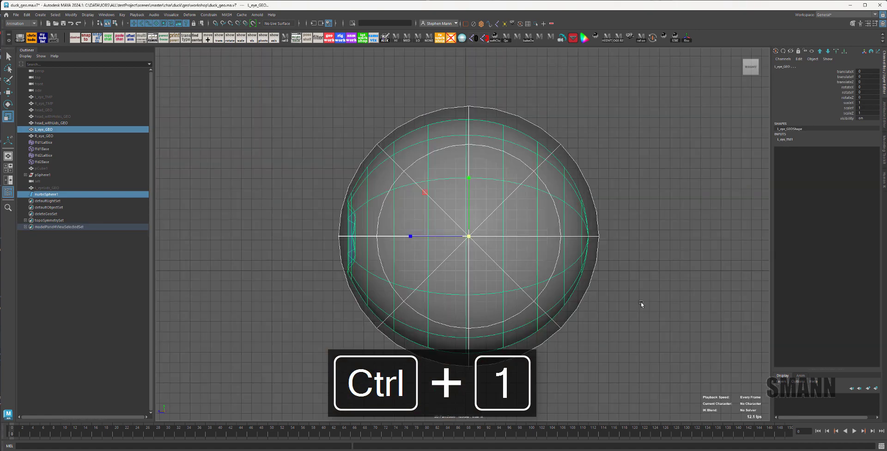
# Step: Move the NURBS sphere along Z to about -0.011 and scale it uniformly to about 12.1 to fit the eyeball
pyautogui.click(641, 302)
pyautogui.click(581, 285)
pyautogui.keyDown('alt'); pyautogui.moveTo(634, 304); pyautogui.dragTo(614, 278, button='middle'); pyautogui.keyUp('alt')
pyautogui.press('w')
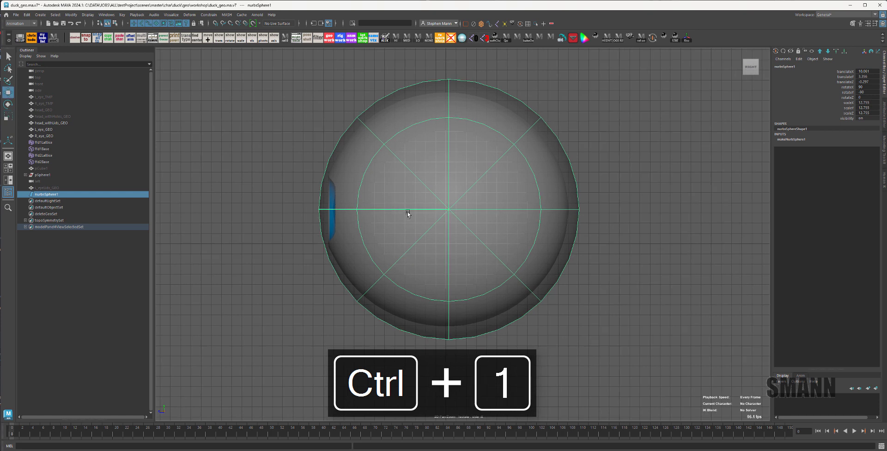
pyautogui.moveTo(391, 209); pyautogui.dragTo(388, 212)
pyautogui.press('r')
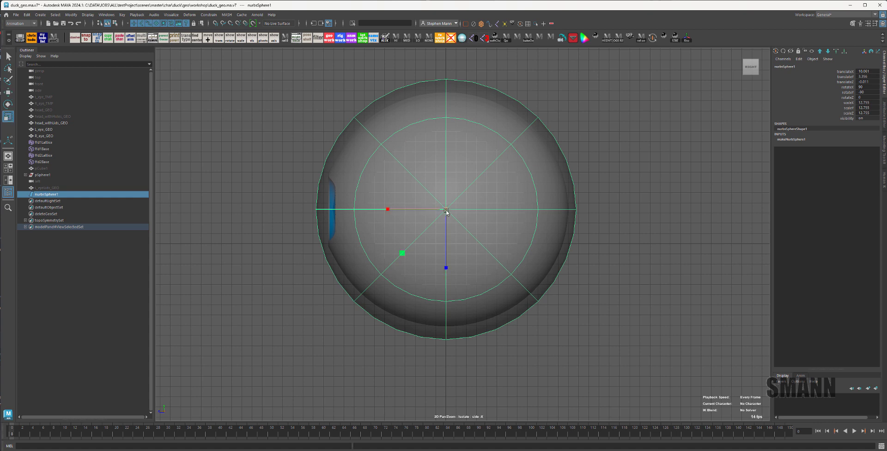
pyautogui.moveTo(446, 210); pyautogui.dragTo(435, 216)
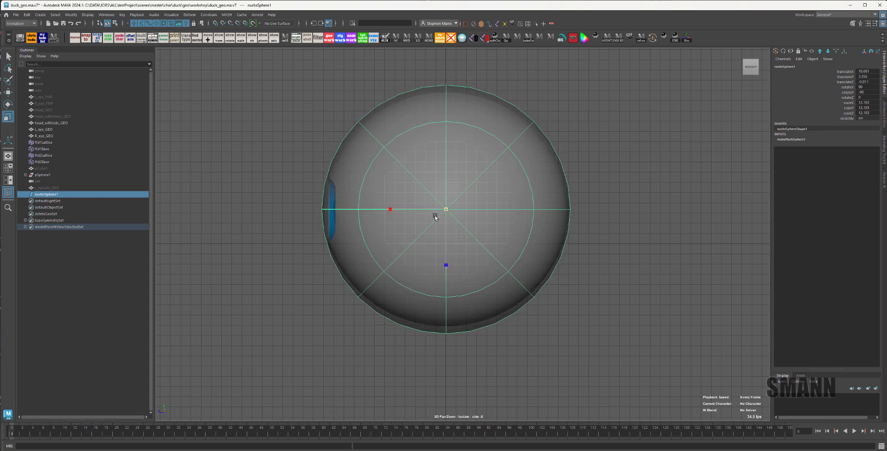
pyautogui.press('w')
pyautogui.press('space')
pyautogui.hotkey('alt', 'x')
pyautogui.keyDown('alt'); pyautogui.moveTo(480, 248); pyautogui.dragTo(528, 256); pyautogui.keyUp('alt')
pyautogui.hotkey('alt', 'x')
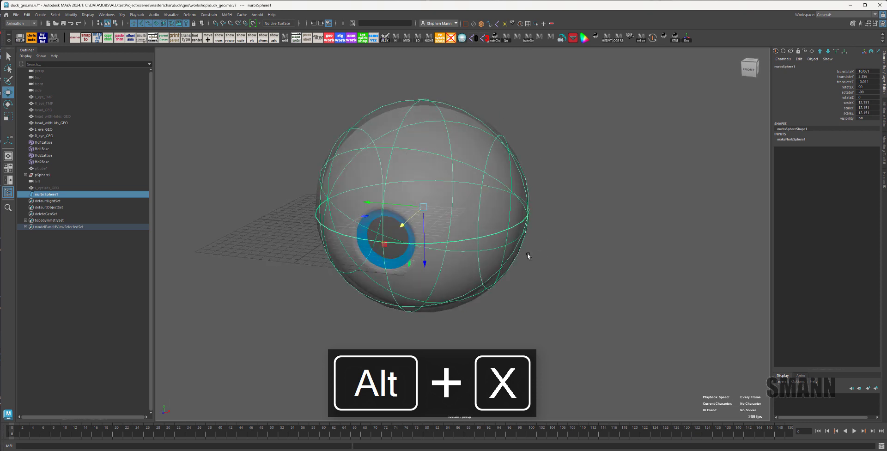
# Step: Enlarge the NURBS sphere uniformly to about 12.32 so it completely covers the eyeball
pyautogui.press('r')
pyautogui.moveTo(424, 207); pyautogui.dragTo(428, 208)
pyautogui.hotkey('alt', 'x')
pyautogui.click(579, 281)
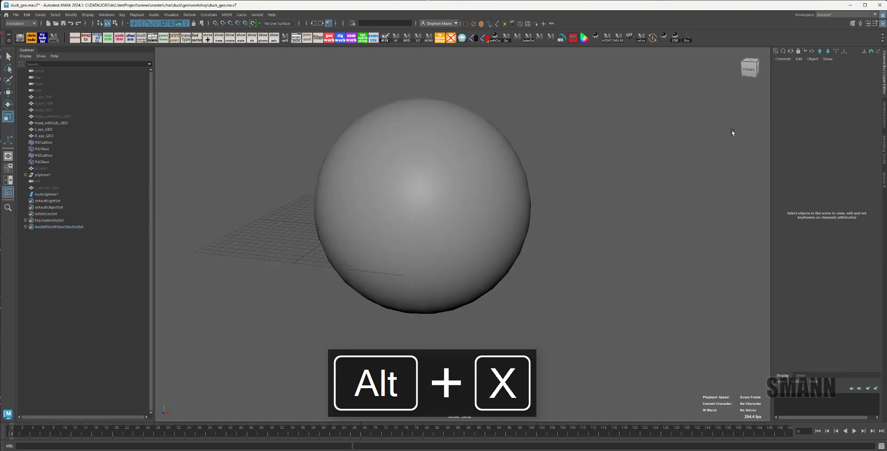
# Step: Try opening the sphere into upper and lower eyelids by adjusting the startSweep and endSweep of its makeNurbSphere input
pyautogui.hotkey('ctrl', 'z')
pyautogui.keyDown('alt'); pyautogui.moveTo(638, 185); pyautogui.dragTo(595, 185); pyautogui.keyUp('alt')
pyautogui.click(811, 140)
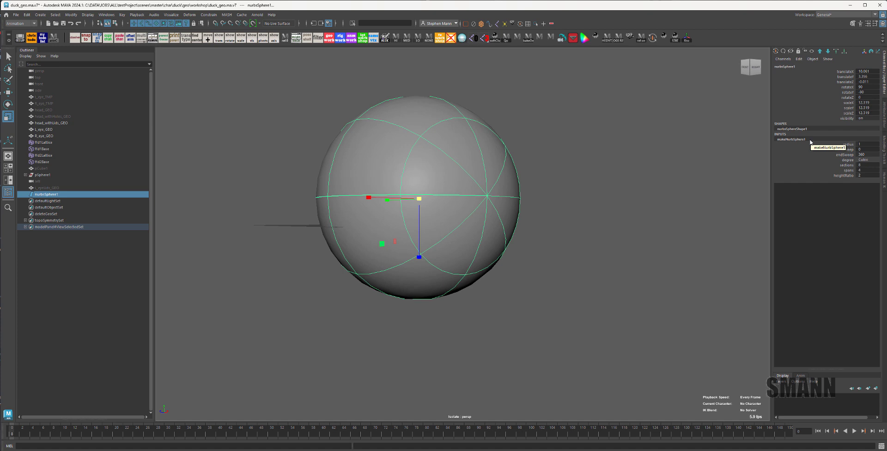
pyautogui.keyDown('alt'); pyautogui.moveTo(516, 255); pyautogui.dragTo(665, 177); pyautogui.keyUp('alt')
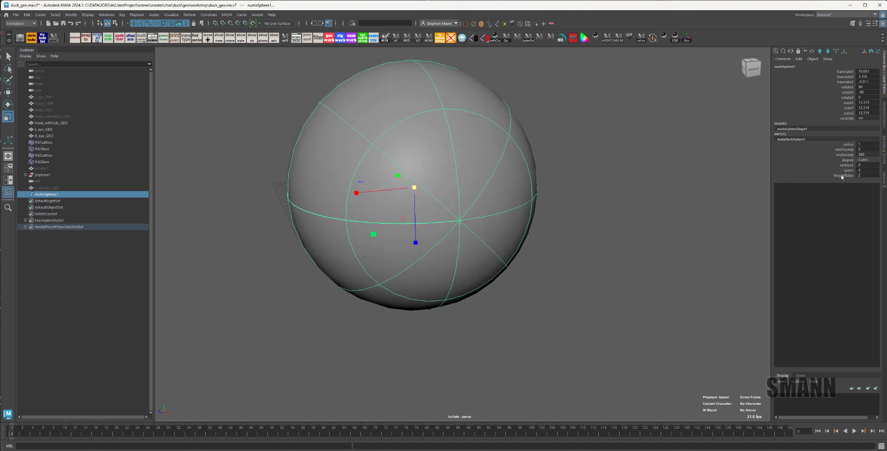
pyautogui.click(844, 149)
pyautogui.click(844, 155)
pyautogui.keyDown('alt'); pyautogui.moveTo(536, 231); pyautogui.dragTo(560, 225); pyautogui.keyUp('alt')
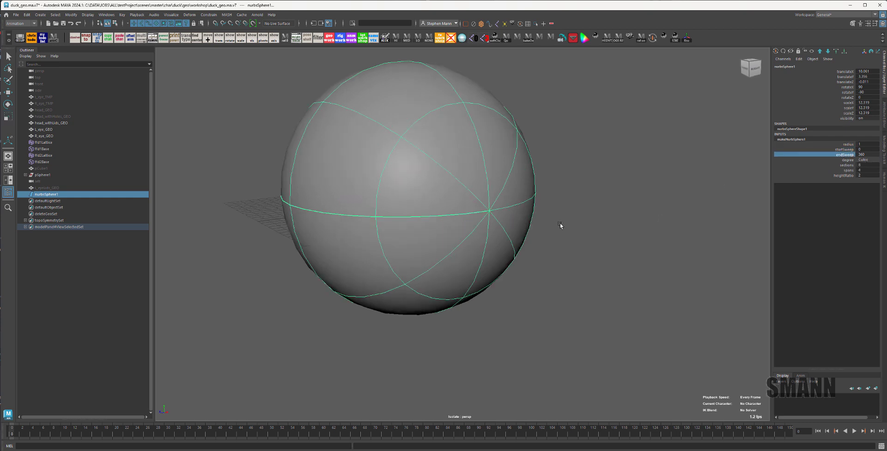
pyautogui.click(843, 149)
pyautogui.moveTo(694, 174); pyautogui.dragTo(822, 159, button='middle')
pyautogui.click(832, 155)
pyautogui.moveTo(675, 177)
pyautogui.mouseDown(button='middle')
pyautogui.moveTo(648, 179)
pyautogui.moveTo(664, 178)
pyautogui.mouseUp(button='middle')
pyautogui.keyDown('alt'); pyautogui.moveTo(584, 234); pyautogui.dragTo(665, 218); pyautogui.keyUp('alt')
pyautogui.click(844, 150)
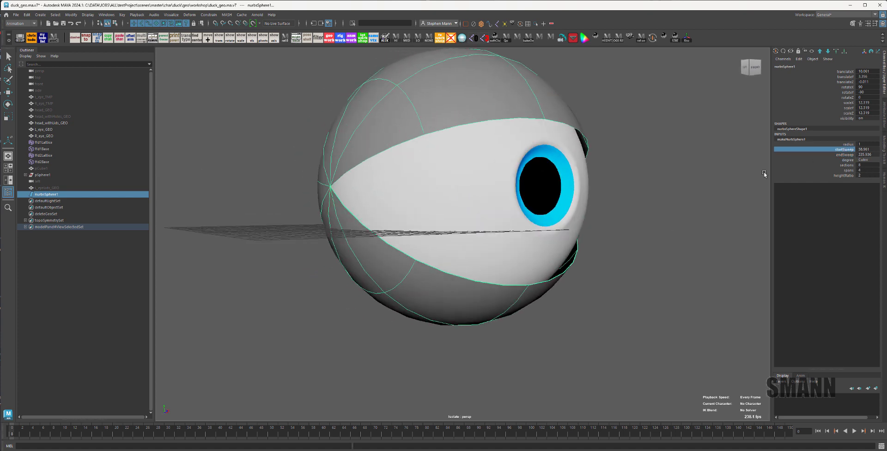
pyautogui.moveTo(674, 181); pyautogui.dragTo(688, 193, button='middle')
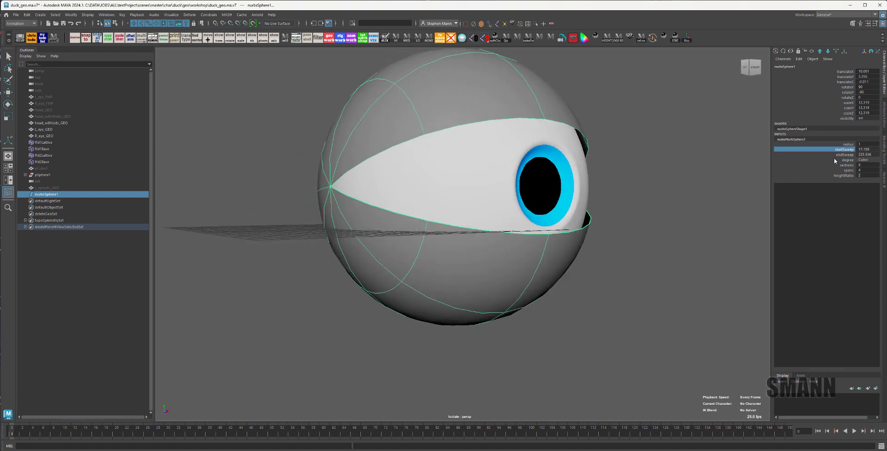
# Step: Reset the sphere's startSweep to 0 and endSweep to 360
pyautogui.keyDown('shift'); pyautogui.click(818, 154); pyautogui.keyUp('shift')
pyautogui.click(870, 149)
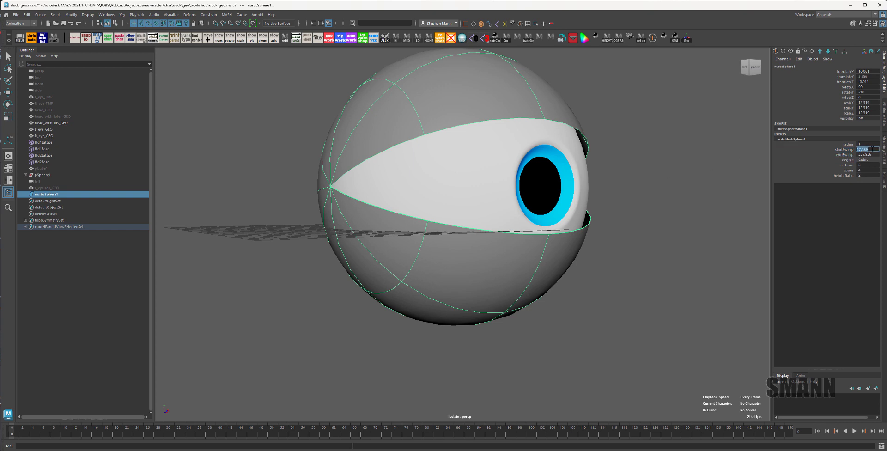
pyautogui.write('0')
pyautogui.press('Return')
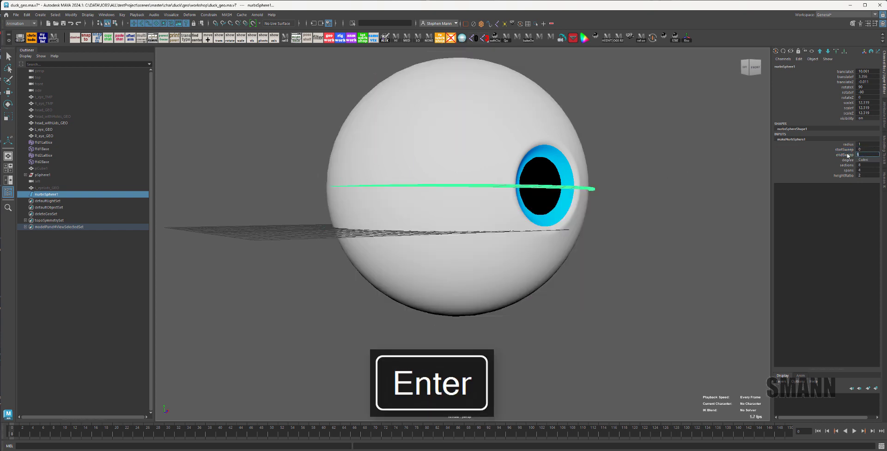
pyautogui.write('360')
pyautogui.press('Return')
pyautogui.moveTo(687, 225); pyautogui.dragTo(702, 236, button='middle')
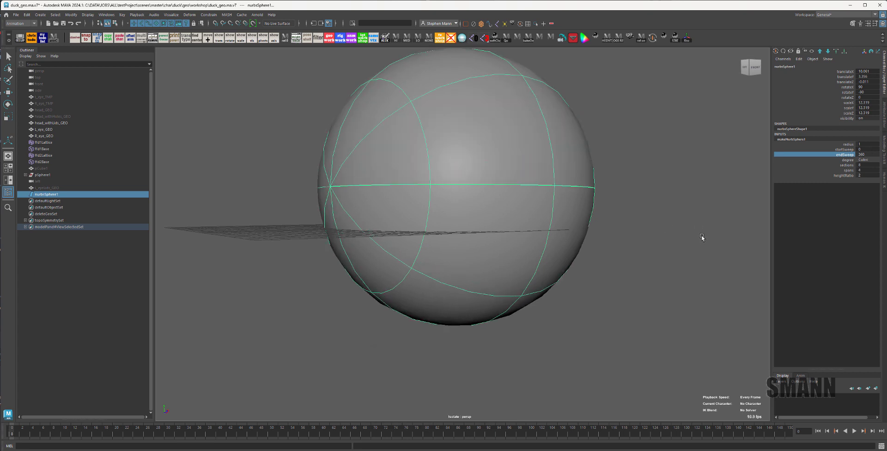
# Step: Exit the isolated view to bring back the whole duck head with its shading opaque
pyautogui.keyDown('alt'); pyautogui.moveTo(702, 236); pyautogui.dragTo(677, 243); pyautogui.keyUp('alt')
pyautogui.hotkey('alt', 'x')
pyautogui.click(681, 261)
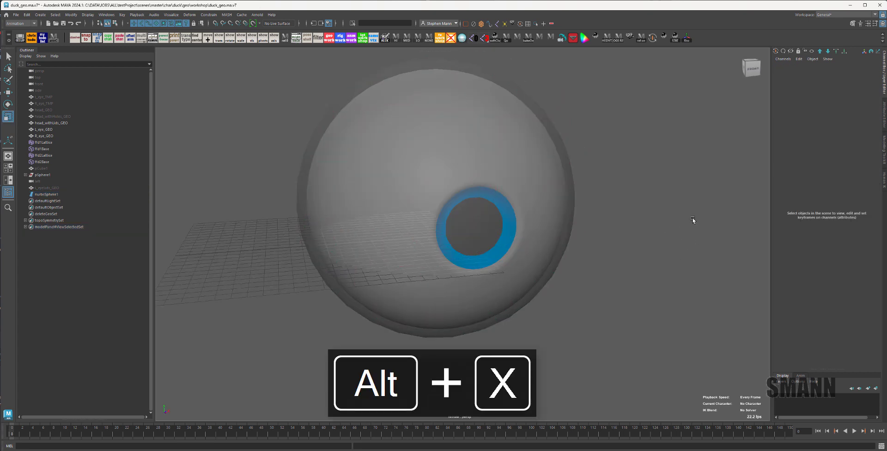
pyautogui.hotkey('ctrl', '1')
pyautogui.hotkey('alt', 'x')
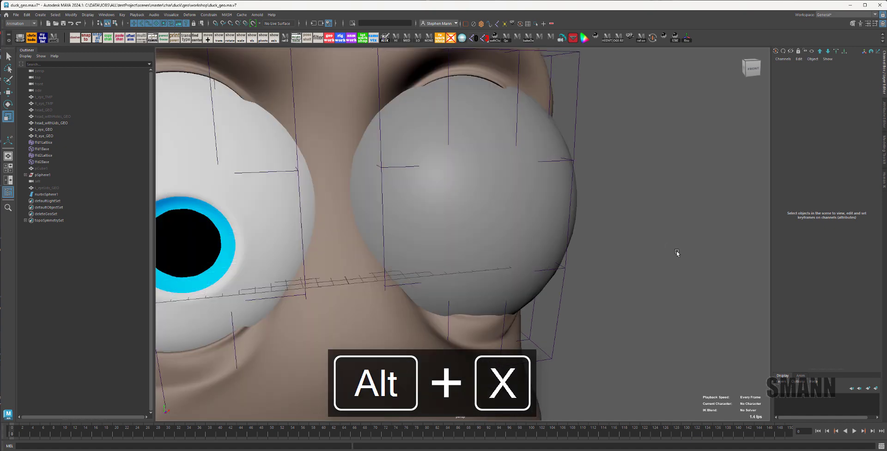
# Step: Freeze the transformations of the NURBS sphere covering the left eye
pyautogui.click(556, 206)
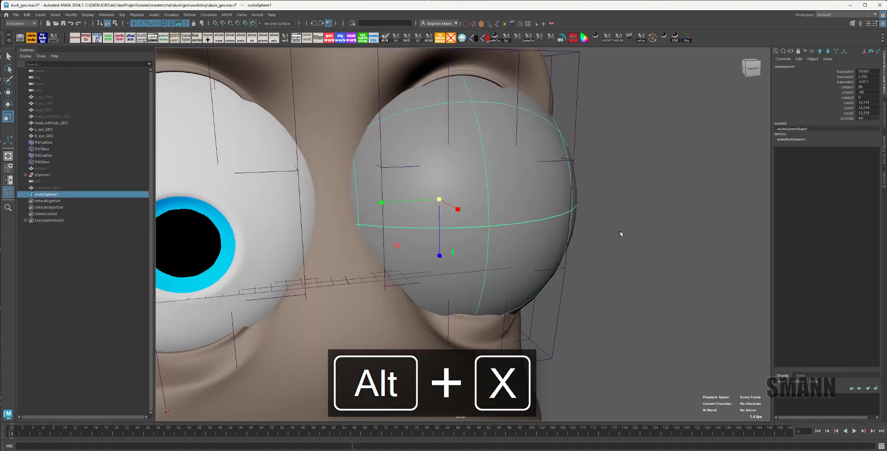
pyautogui.click(827, 139)
pyautogui.click(673, 145)
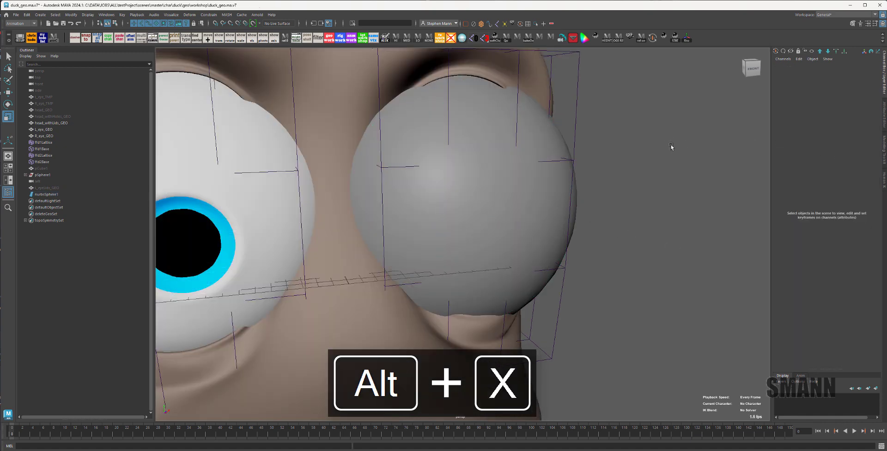
pyautogui.hotkey('ctrl', 'z')
pyautogui.press('space')
pyautogui.moveTo(505, 165); pyautogui.dragTo(505, 134)
pyautogui.click(677, 142)
# Step: Open the eyelid sphere with startSweep about 13.75 and endSweep about 345.1, and turn on X-ray shading
pyautogui.click(547, 169)
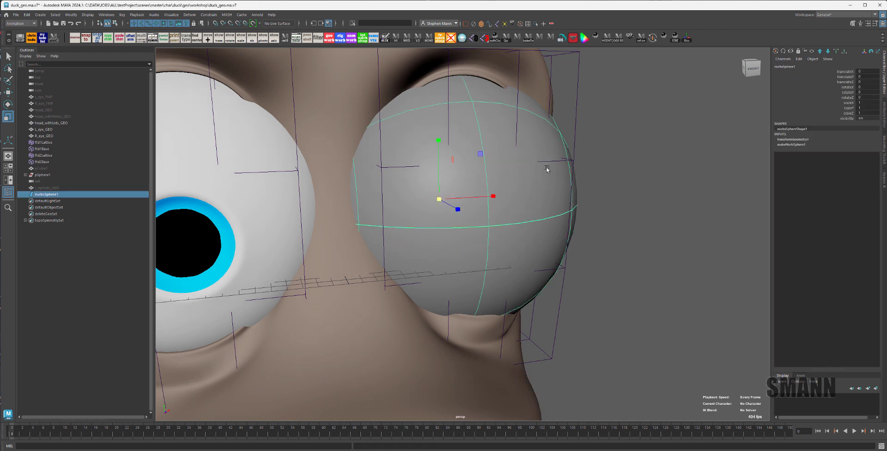
pyautogui.click(791, 145)
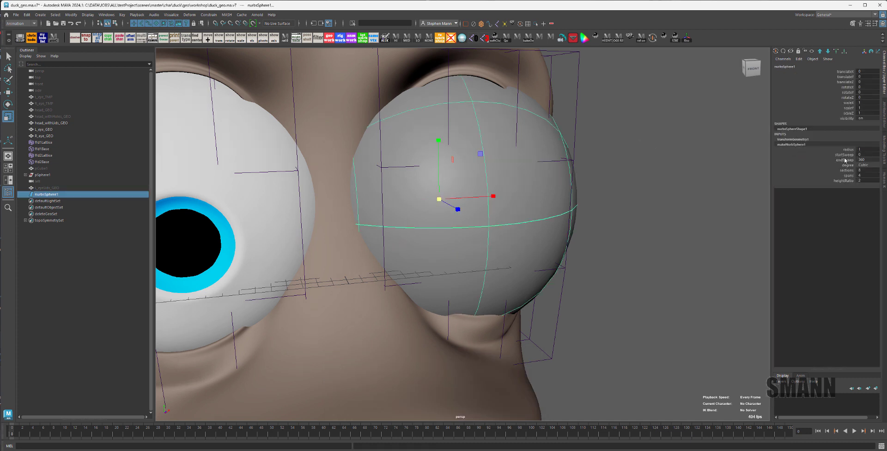
pyautogui.click(845, 154)
pyautogui.moveTo(670, 151); pyautogui.dragTo(692, 162, button='middle')
pyautogui.click(841, 160)
pyautogui.keyDown('alt'); pyautogui.moveTo(699, 226); pyautogui.dragTo(685, 214); pyautogui.keyUp('alt')
pyautogui.hotkey('alt', 'x')
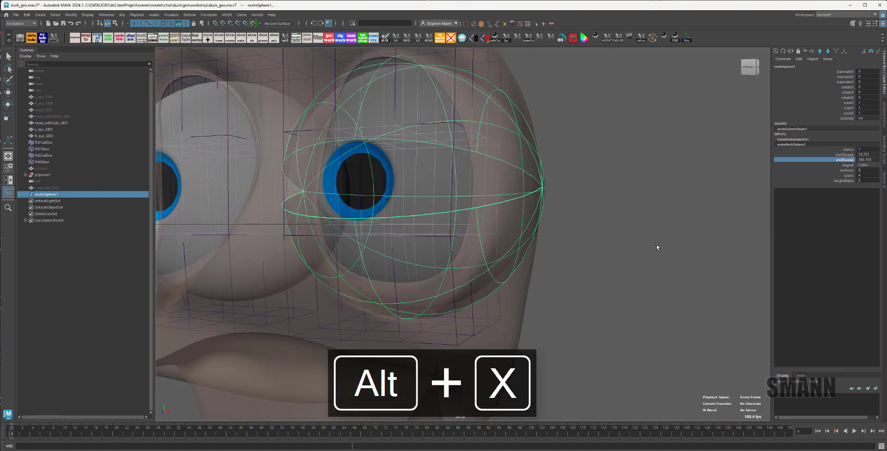
# Step: Turn off X-ray shading and open the deformer attributes of L_eye_ffd1 from the lattice around the left eye
pyautogui.hotkey('alt', 'x')
pyautogui.press('r')
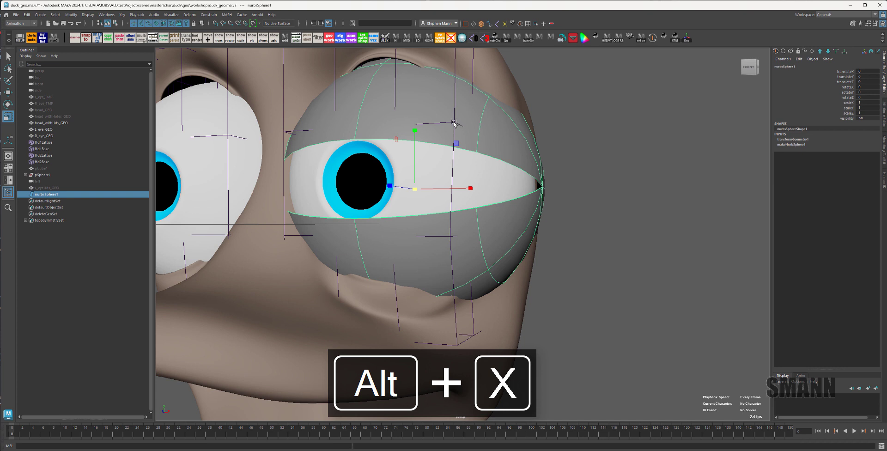
pyautogui.click(454, 123)
pyautogui.keyDown('alt'); pyautogui.moveTo(637, 220); pyautogui.dragTo(642, 233); pyautogui.keyUp('alt')
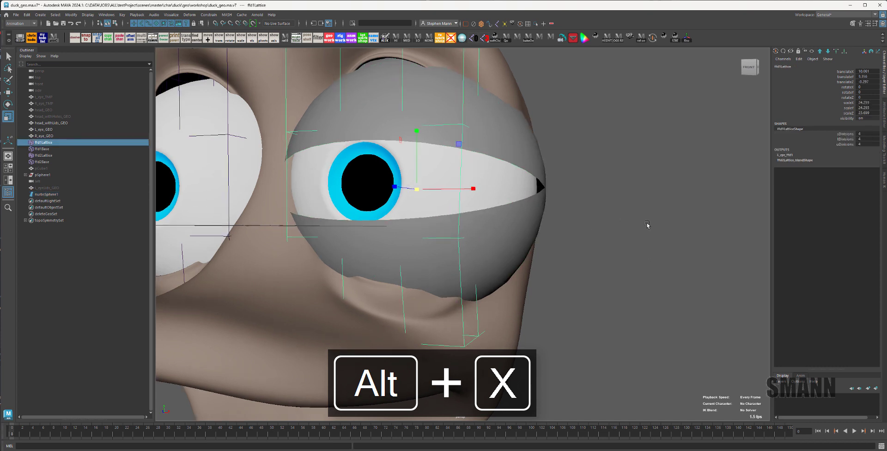
pyautogui.hotkey('ctrl', 'a')
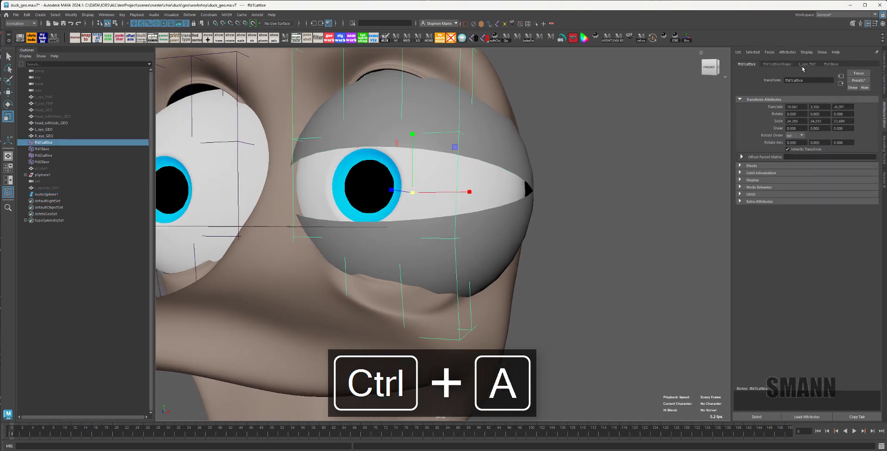
pyautogui.click(809, 64)
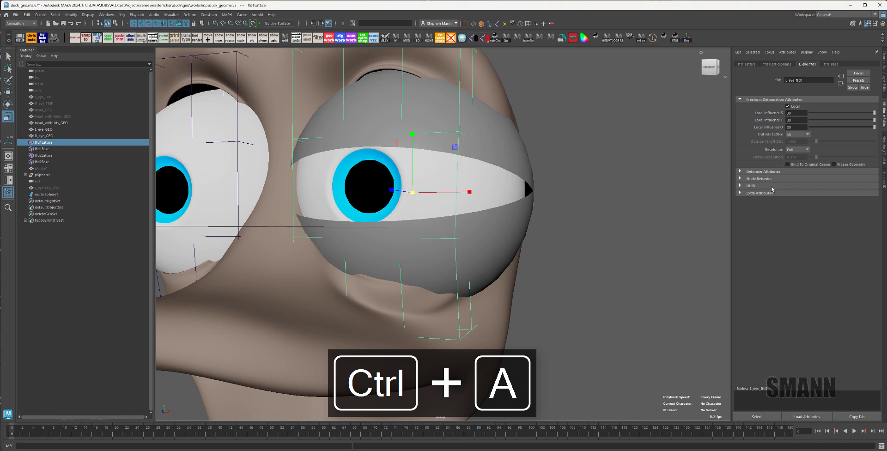
pyautogui.click(763, 173)
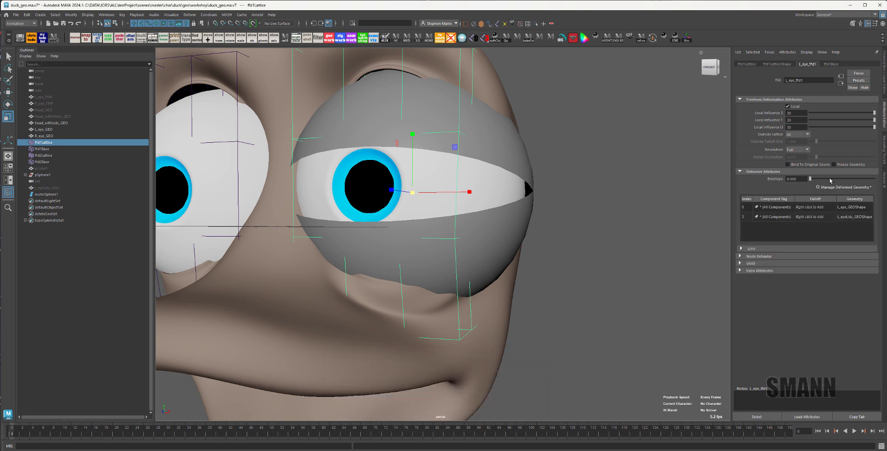
# Step: Add the NURBS eyelid sphere to the geometry deformed by the L_eye_ffd1 lattice
pyautogui.click(868, 187)
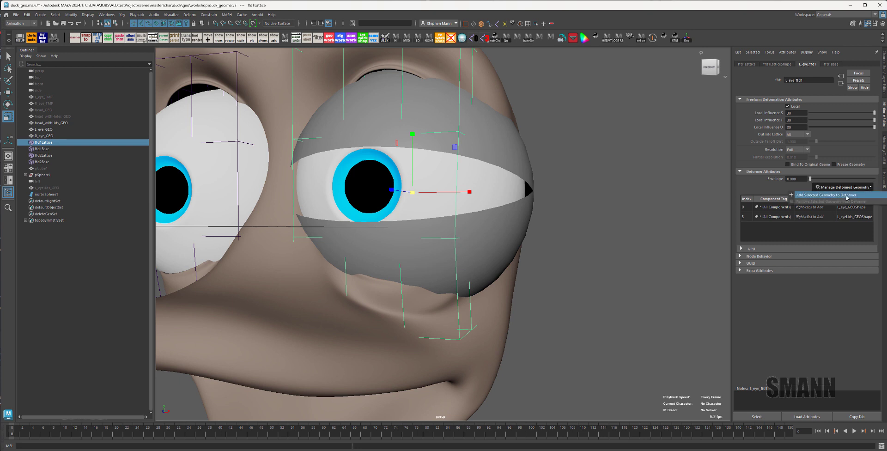
pyautogui.click(847, 195)
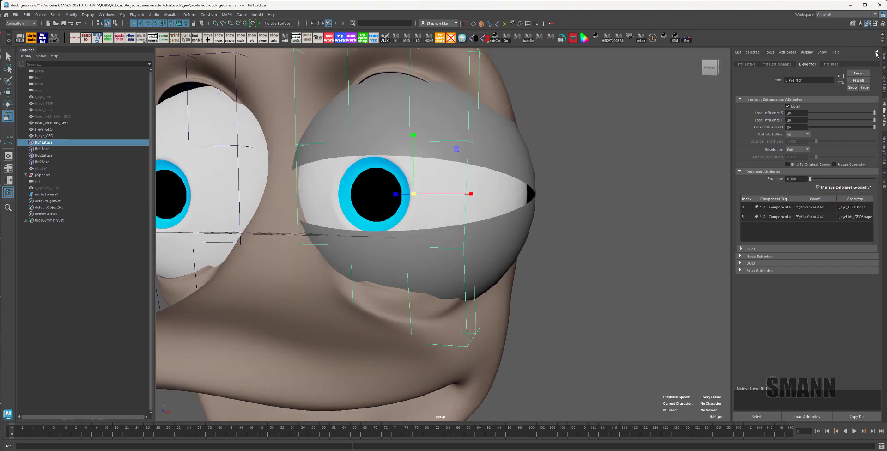
pyautogui.click(667, 296)
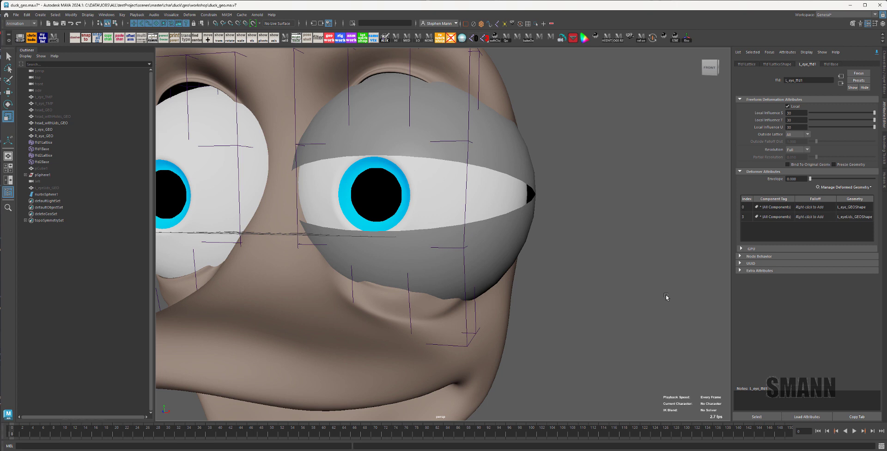
pyautogui.click(526, 169)
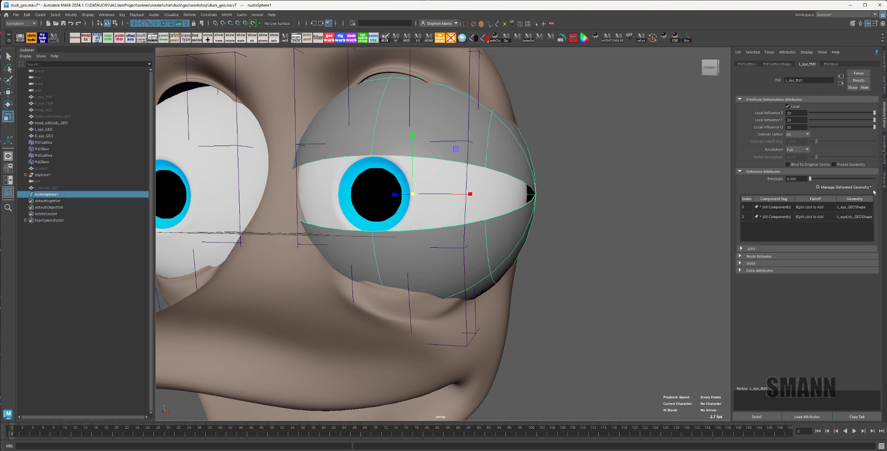
pyautogui.click(871, 188)
pyautogui.click(849, 195)
pyautogui.click(646, 197)
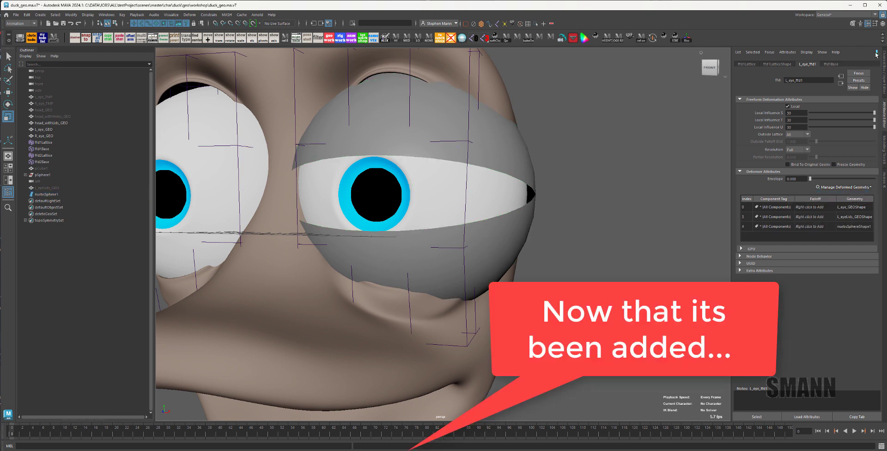
# Step: Raise the envelope of the eyelid sphere's L_eye_ffd1 input to 1
pyautogui.click(506, 130)
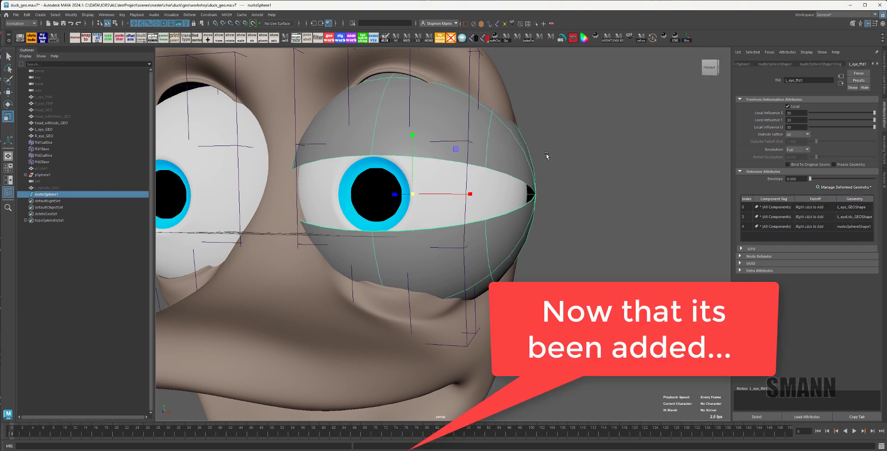
pyautogui.press('f')
pyautogui.hotkey('ctrl', 'a')
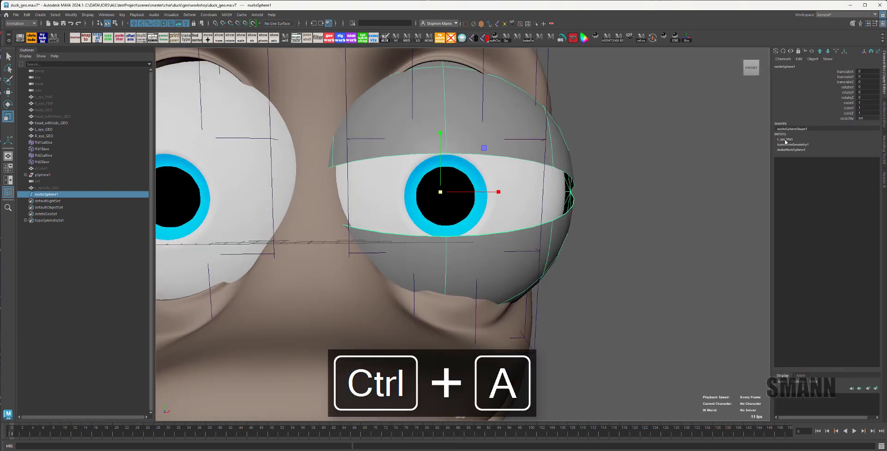
pyautogui.click(785, 140)
pyautogui.click(845, 145)
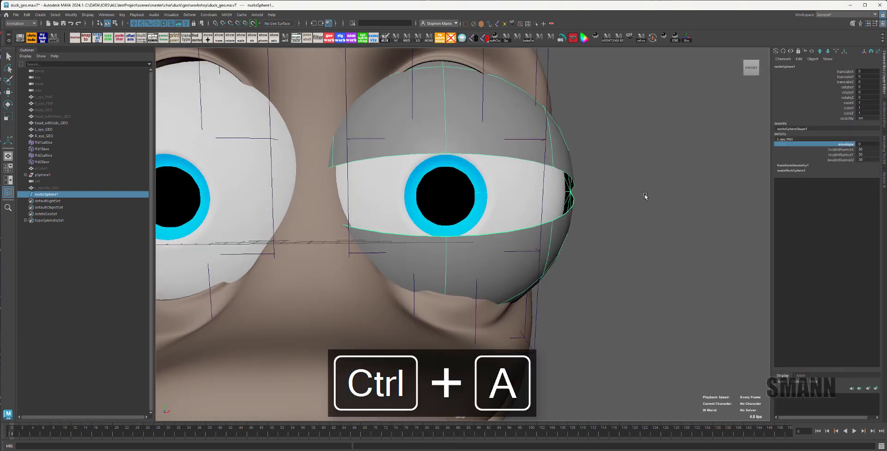
pyautogui.moveTo(633, 250); pyautogui.dragTo(652, 244, button='middle')
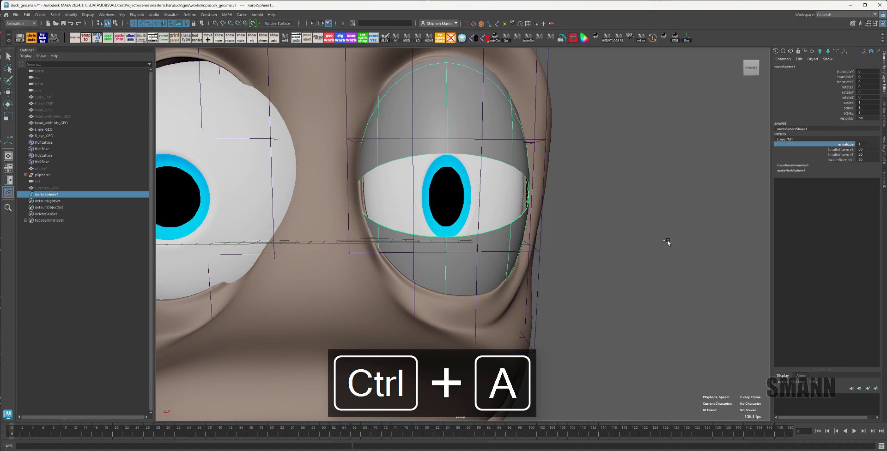
pyautogui.click(670, 243)
# Step: Try scaling the eyelid sphere uniformly about its centre
pyautogui.keyDown('alt'); pyautogui.moveTo(673, 268); pyautogui.dragTo(660, 283); pyautogui.keyUp('alt')
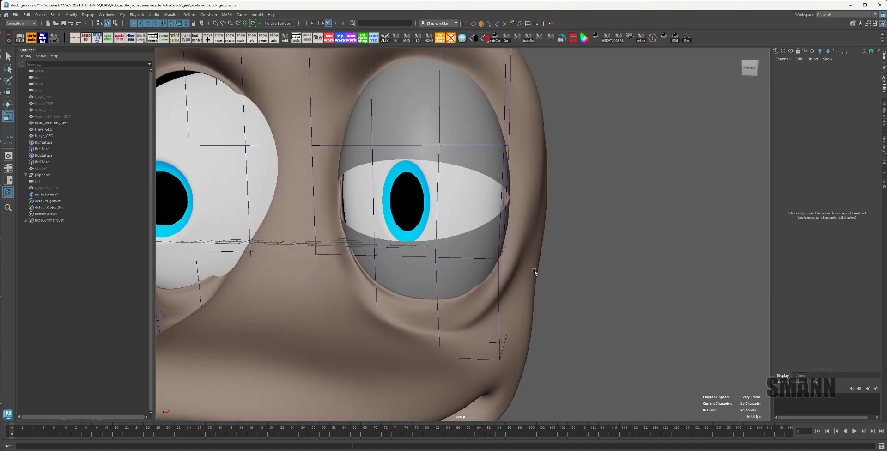
pyautogui.moveTo(535, 273)
pyautogui.keyDown('alt'); pyautogui.mouseDown()
pyautogui.moveTo(525, 273)
pyautogui.moveTo(539, 276)
pyautogui.mouseUp(); pyautogui.keyUp('alt')
pyautogui.keyDown('alt'); pyautogui.moveTo(539, 276); pyautogui.dragTo(556, 283, button='right'); pyautogui.keyUp('alt')
pyautogui.keyDown('alt'); pyautogui.moveTo(557, 284); pyautogui.dragTo(531, 301); pyautogui.keyUp('alt')
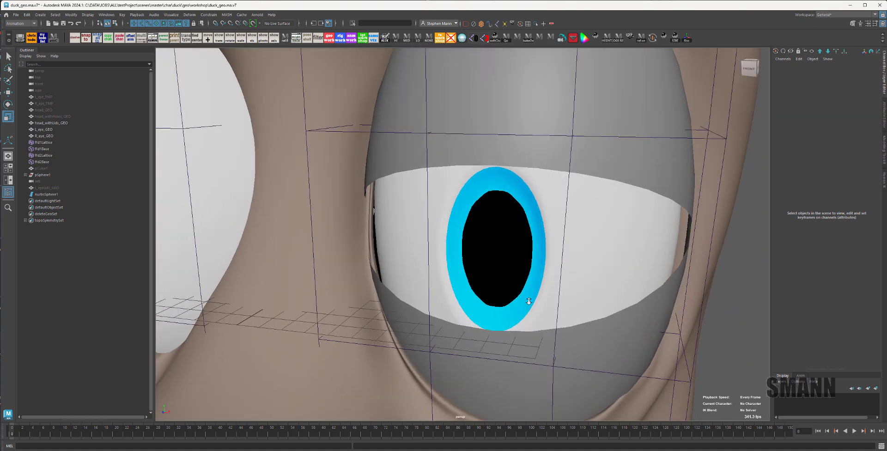
pyautogui.keyDown('alt'); pyautogui.moveTo(531, 301); pyautogui.dragTo(543, 307, button='right'); pyautogui.keyUp('alt')
pyautogui.click(385, 341)
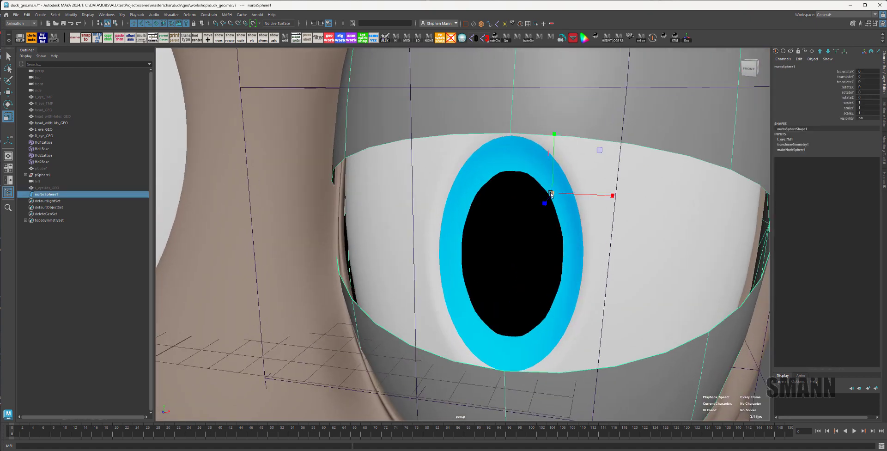
pyautogui.moveTo(553, 193)
pyautogui.mouseDown()
pyautogui.moveTo(533, 200)
pyautogui.moveTo(550, 201)
pyautogui.mouseUp()
pyautogui.hotkey('ctrl', 'z')
# Step: Show wireframe over the shading and increase the eyelid sphere's resolution to 28 sections and 11 spans
pyautogui.moveTo(604, 214)
pyautogui.keyDown('alt'); pyautogui.mouseDown(button='right')
pyautogui.moveTo(590, 228)
pyautogui.moveTo(564, 223)
pyautogui.mouseUp(button='right'); pyautogui.keyUp('alt')
pyautogui.keyDown('alt'); pyautogui.moveTo(565, 223); pyautogui.dragTo(576, 217); pyautogui.keyUp('alt')
pyautogui.hotkey('alt', 'w')
pyautogui.keyDown('alt'); pyautogui.moveTo(613, 170); pyautogui.dragTo(675, 208); pyautogui.keyUp('alt')
pyautogui.click(797, 149)
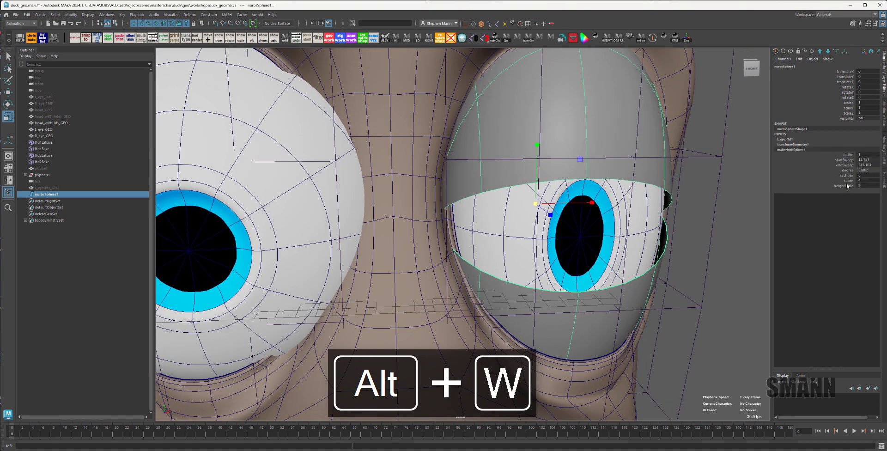
pyautogui.click(847, 176)
pyautogui.moveTo(767, 176); pyautogui.dragTo(747, 170, button='middle')
pyautogui.click(849, 181)
pyautogui.moveTo(672, 179); pyautogui.dragTo(702, 179, button='middle')
pyautogui.keyDown('alt'); pyautogui.moveTo(738, 251); pyautogui.dragTo(748, 223); pyautogui.keyUp('alt')
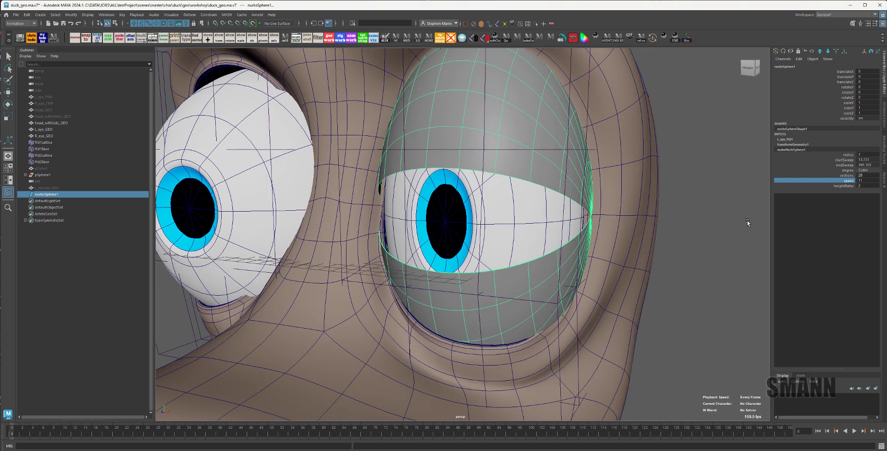
# Step: Widen the eyelid opening with startSweep and an endSweep of about 306, and key both attributes at frame 0
pyautogui.click(865, 155)
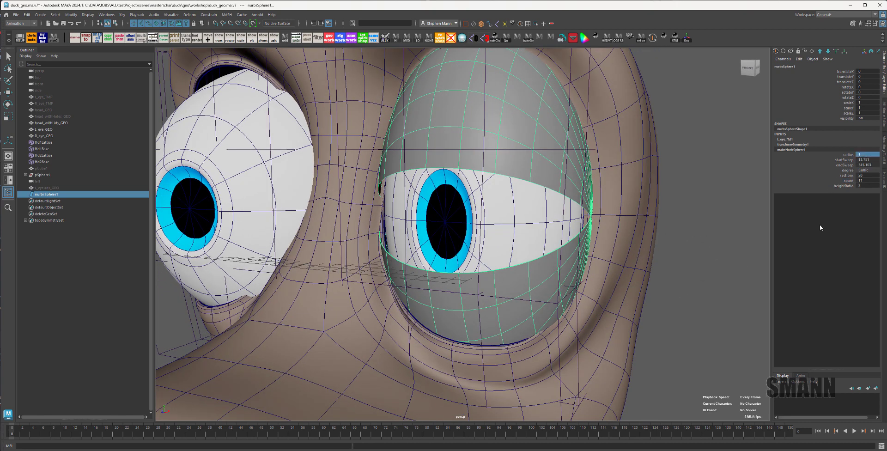
pyautogui.moveTo(844, 161); pyautogui.dragTo(844, 165)
pyautogui.click(827, 160)
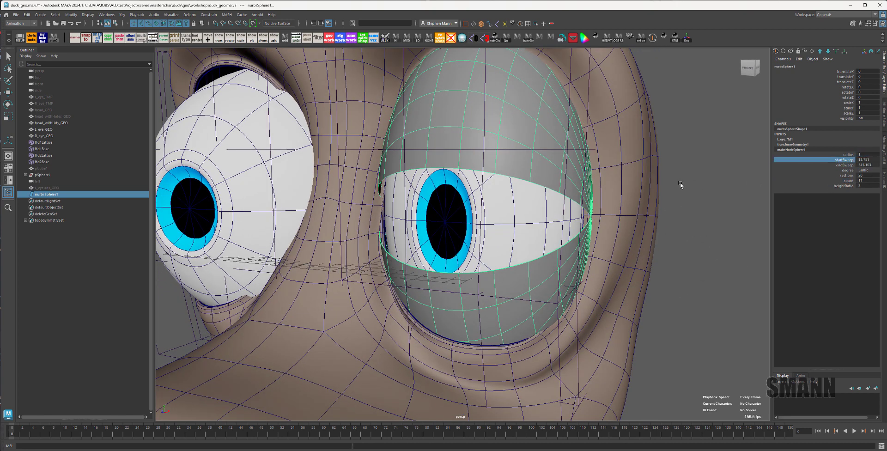
pyautogui.moveTo(681, 184); pyautogui.dragTo(716, 174, button='middle')
pyautogui.click(828, 165)
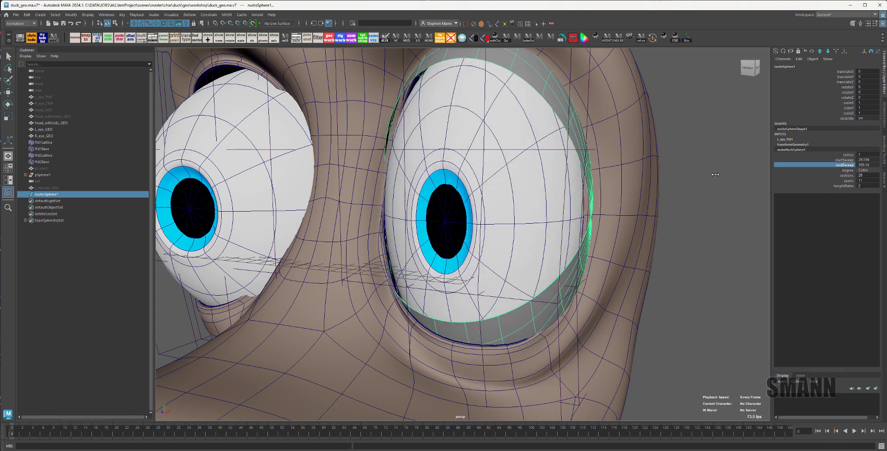
pyautogui.keyDown('ctrl'); pyautogui.click(844, 160); pyautogui.keyUp('ctrl')
pyautogui.rightClick(808, 162)
pyautogui.click(827, 176)
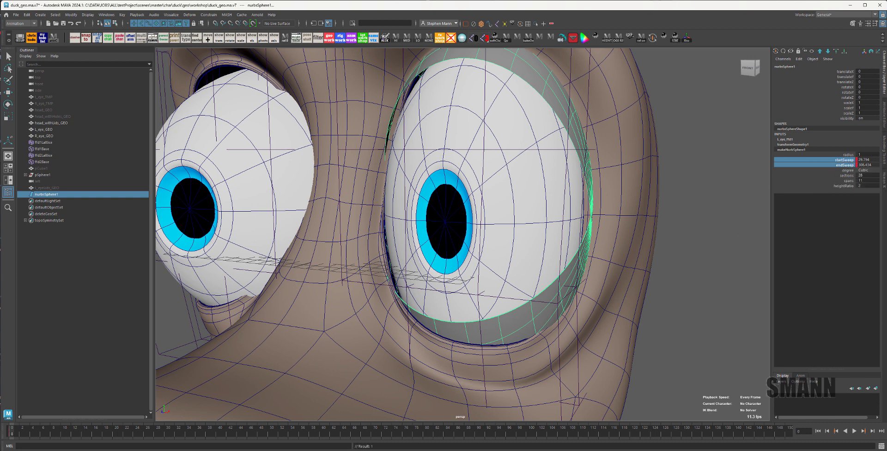
# Step: Move to frame 22 and close the eyelid completely with startSweep 0 and endSweep 360
pyautogui.moveTo(10, 435); pyautogui.dragTo(127, 434)
pyautogui.click(871, 164)
pyautogui.write('0')
pyautogui.hotkey('shift', 'Tab')
pyautogui.write('0')
pyautogui.press('Return')
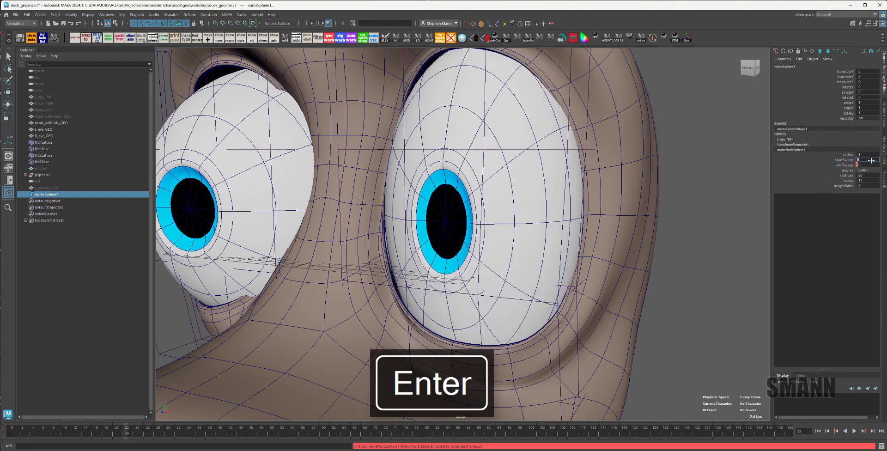
pyautogui.click(845, 165)
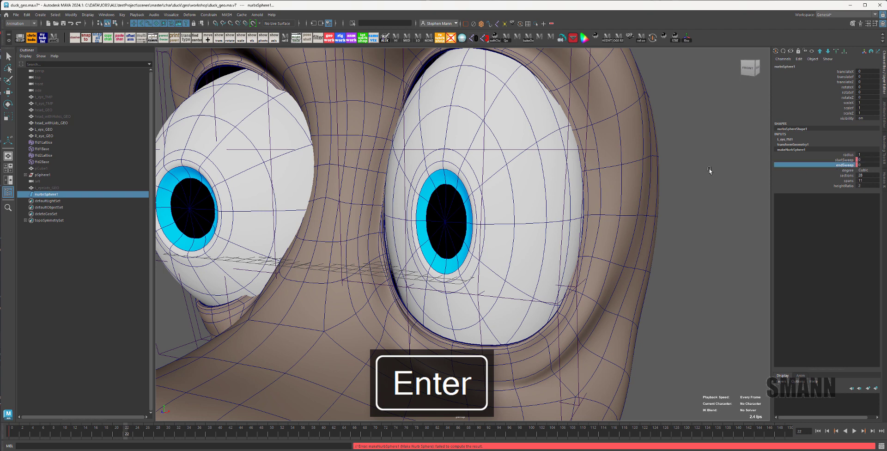
pyautogui.moveTo(711, 170); pyautogui.dragTo(884, 179, button='middle')
# Step: Key startSweep and endSweep at frame 22 and play back the eyelid animation
pyautogui.moveTo(847, 160); pyautogui.dragTo(845, 165)
pyautogui.rightClick(842, 165)
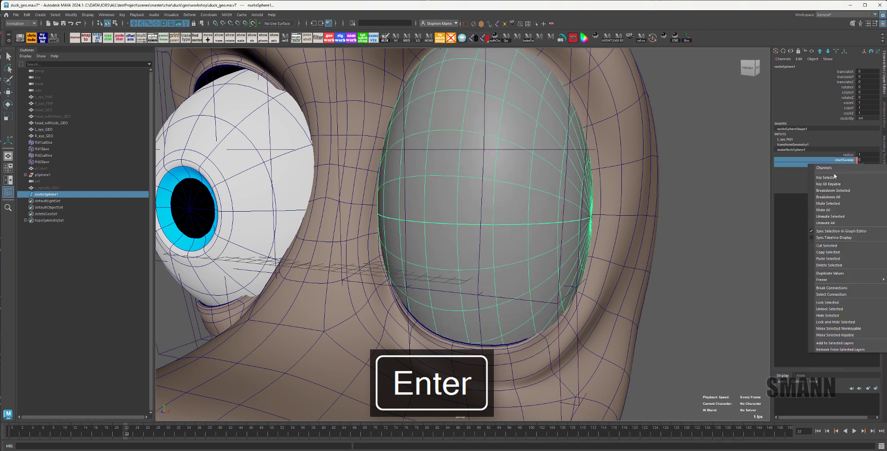
pyautogui.click(833, 166)
pyautogui.rightClick(834, 165)
pyautogui.click(832, 177)
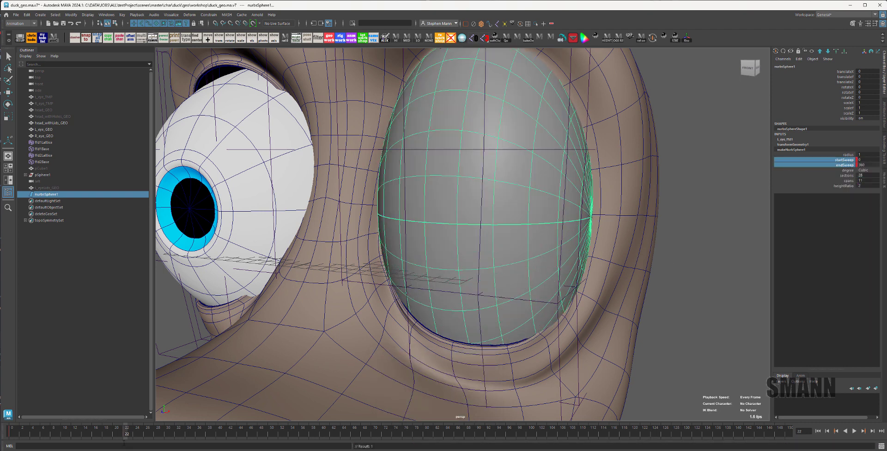
pyautogui.hotkey('alt', 'v')
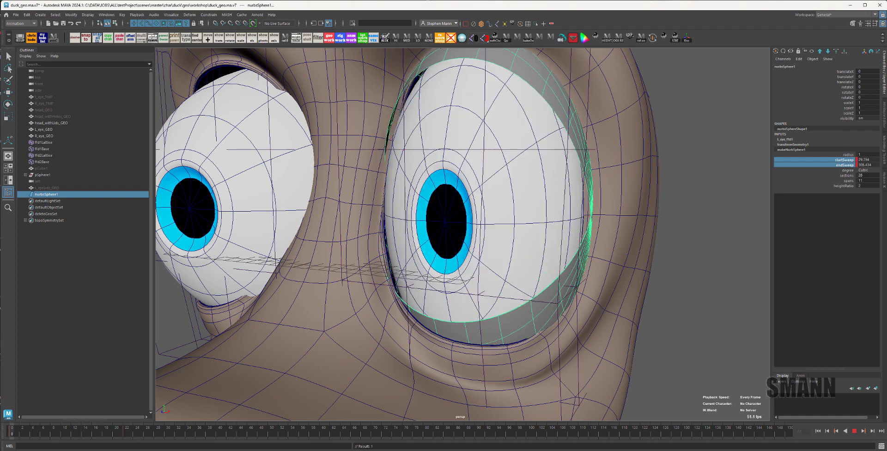
pyautogui.press('Escape')
# Step: Test-rotate the left eyeball inside the open eyelid in several directions, undoing each rotation
pyautogui.keyDown('alt'); pyautogui.moveTo(541, 366); pyautogui.dragTo(540, 369); pyautogui.keyUp('alt')
pyautogui.click(661, 366)
pyautogui.click(521, 276)
pyautogui.press('e')
pyautogui.keyDown('alt'); pyautogui.moveTo(522, 279); pyautogui.dragTo(582, 305); pyautogui.keyUp('alt')
pyautogui.moveTo(511, 227); pyautogui.dragTo(490, 236)
pyautogui.hotkey('ctrl', 'z')
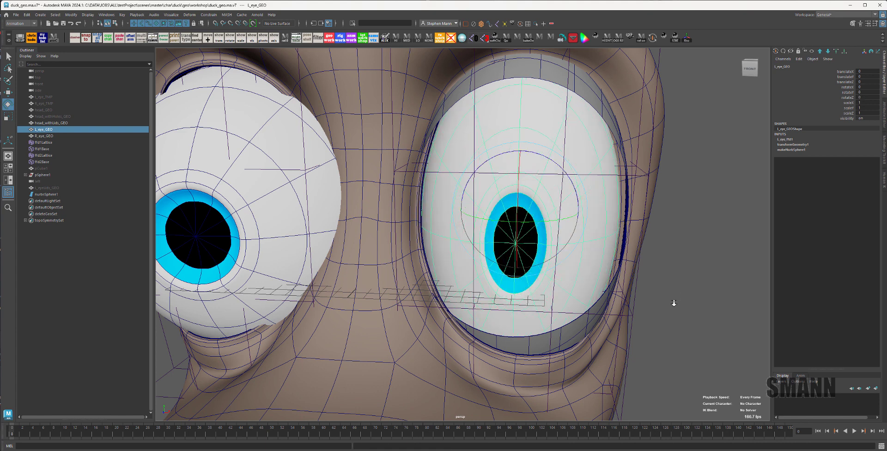
pyautogui.keyDown('alt'); pyautogui.moveTo(674, 302); pyautogui.dragTo(627, 296, button='right'); pyautogui.keyUp('alt')
pyautogui.moveTo(536, 229); pyautogui.dragTo(551, 237)
pyautogui.hotkey('ctrl', 'z')
pyautogui.keyDown('alt'); pyautogui.moveTo(613, 261); pyautogui.dragTo(585, 261); pyautogui.keyUp('alt')
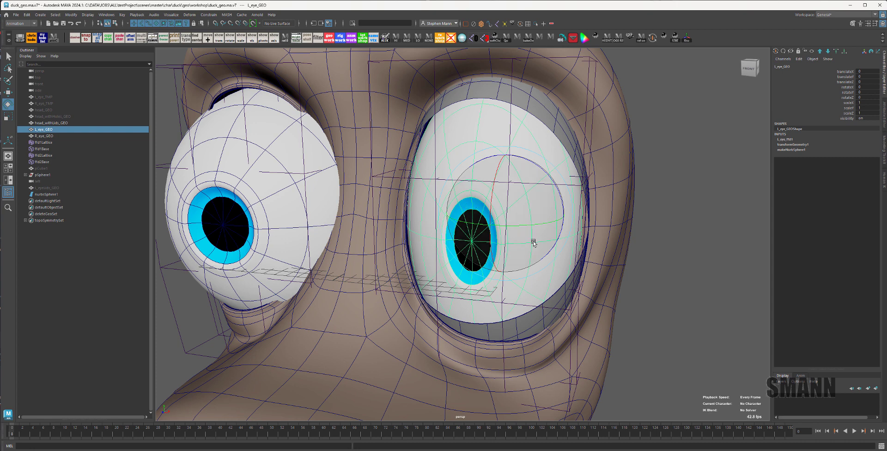
pyautogui.moveTo(529, 214)
pyautogui.mouseDown()
pyautogui.moveTo(514, 192)
pyautogui.moveTo(545, 209)
pyautogui.mouseUp()
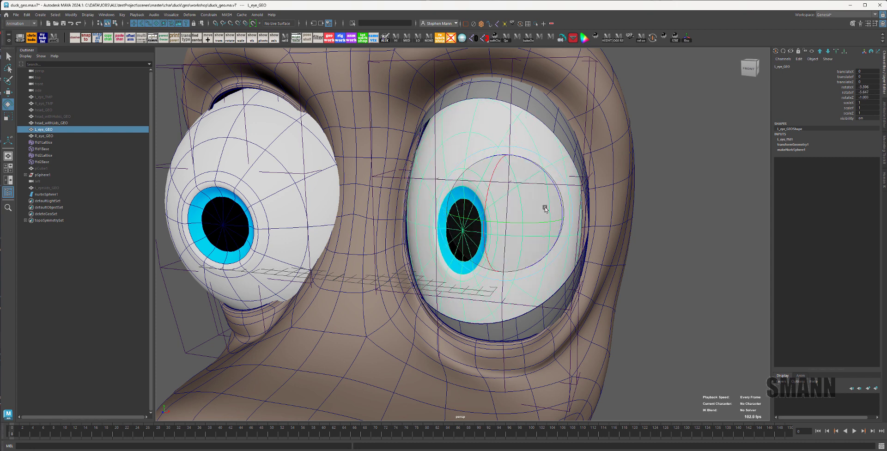
pyautogui.hotkey('ctrl', 'z')
pyautogui.moveTo(548, 176); pyautogui.dragTo(532, 162)
pyautogui.hotkey('ctrl', 'z')
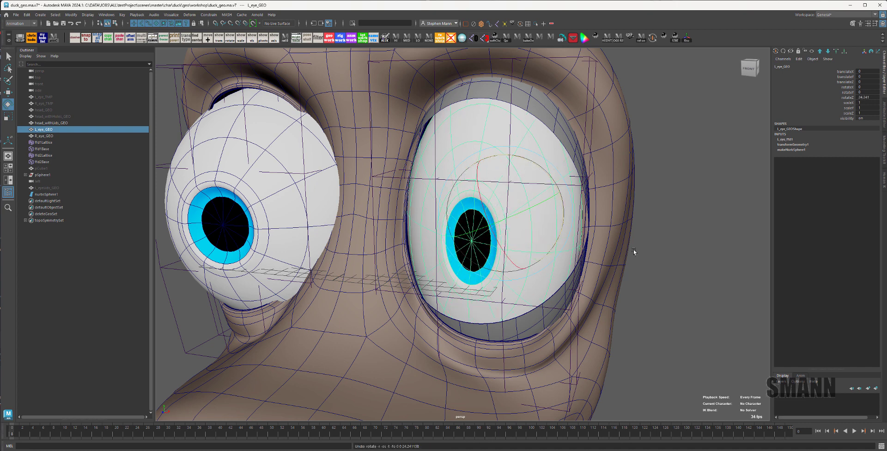
pyautogui.keyDown('alt'); pyautogui.moveTo(634, 253); pyautogui.dragTo(635, 299); pyautogui.keyUp('alt')
pyautogui.click(683, 263)
# Step: Select the pupil and iris vertices of L_eye_GEO, grow the selection, create a cluster from them, and reselect the eyeball
pyautogui.keyDown('alt'); pyautogui.moveTo(683, 263); pyautogui.dragTo(643, 245); pyautogui.keyUp('alt')
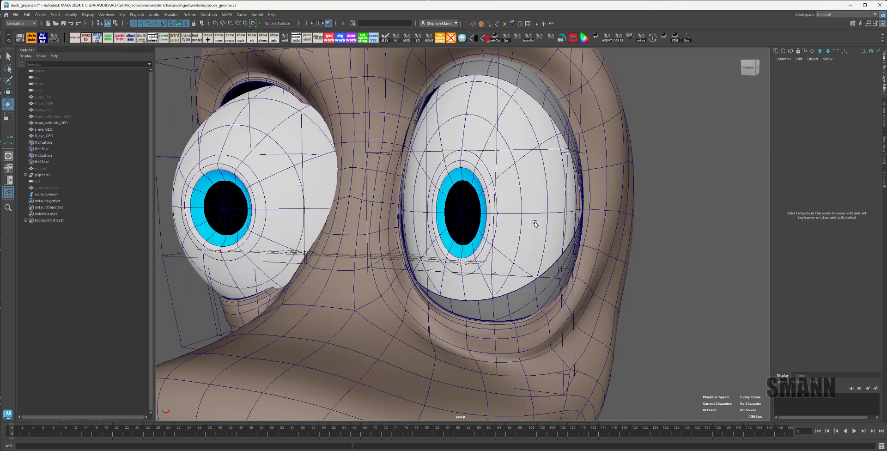
pyautogui.click(512, 222)
pyautogui.press('F9')
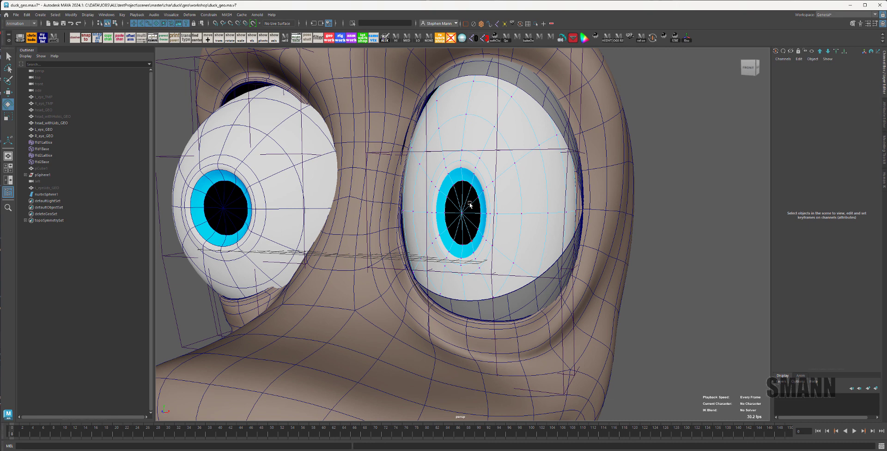
pyautogui.click(466, 185)
pyautogui.press('q')
pyautogui.keyDown('shift'); pyautogui.doubleClick(463, 181); pyautogui.keyUp('shift')
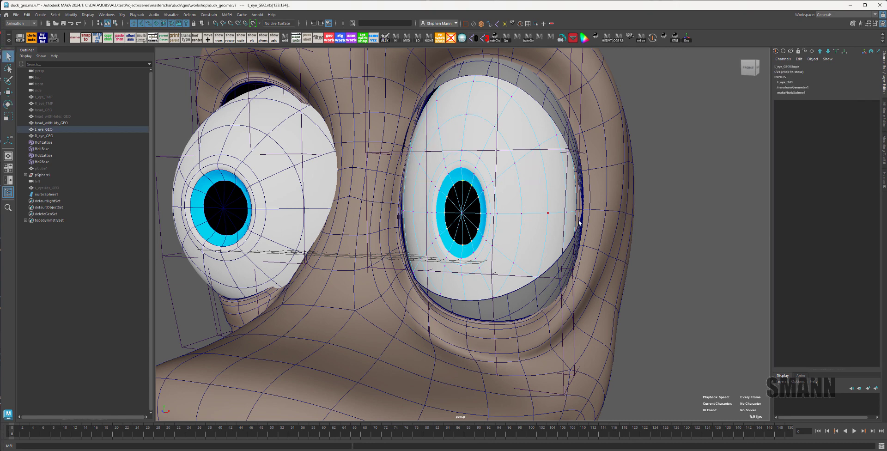
pyautogui.hotkey('shift', '.')
pyautogui.hotkey('shift', '.')
pyautogui.press('space')
pyautogui.moveTo(599, 146); pyautogui.dragTo(624, 169)
pyautogui.click(708, 177)
pyautogui.click(557, 229)
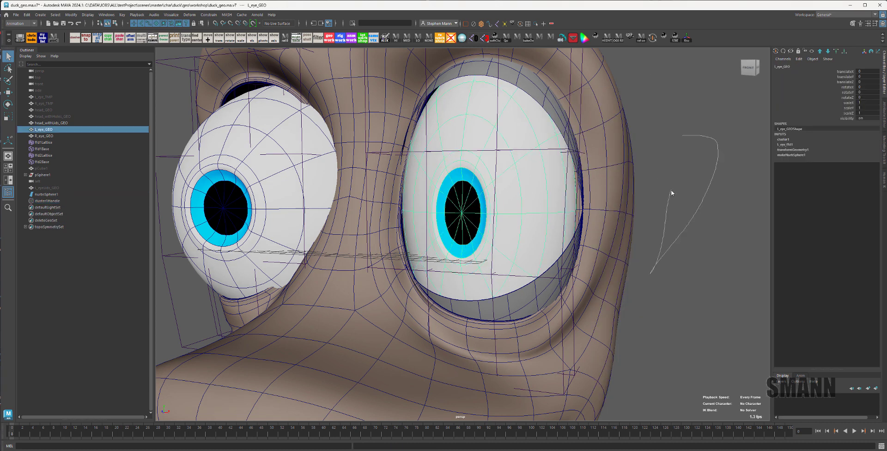
# Step: Reorder the input operations of L_eye_GEO so that the cluster is evaluated before the L_eye_ffd1 lattice
pyautogui.rightClick(683, 135)
pyautogui.moveTo(674, 226)
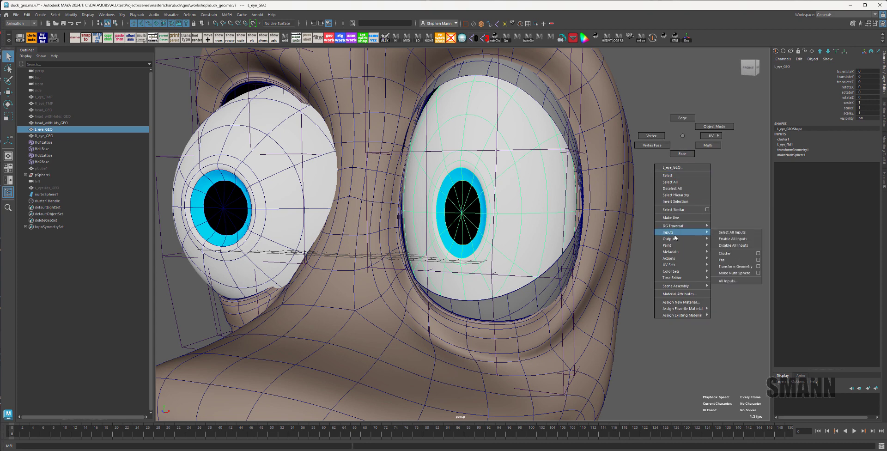
pyautogui.click(737, 282)
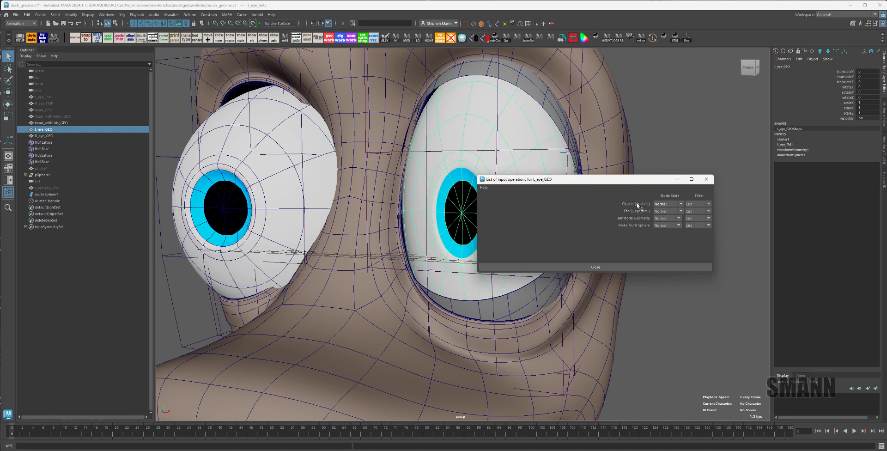
pyautogui.moveTo(638, 206); pyautogui.dragTo(638, 204, button='middle')
pyautogui.click(707, 179)
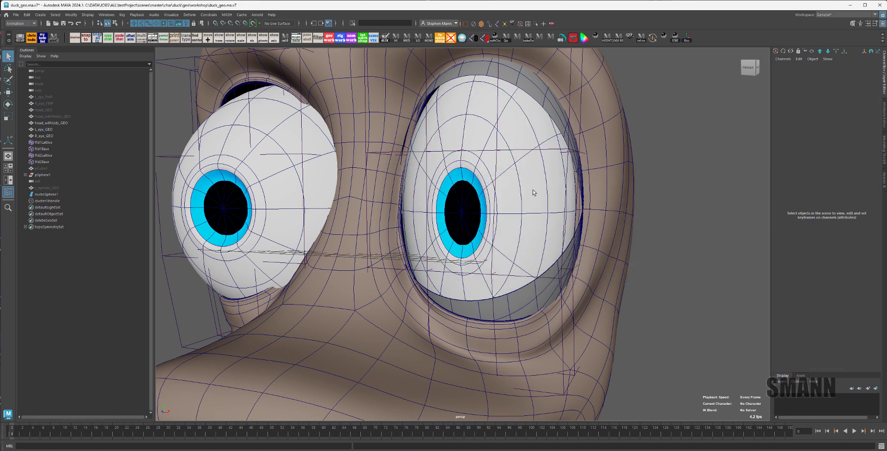
# Step: Scale the cluster handle in Y to about 0.62 so the left iris and pupil look round
pyautogui.click(56, 201)
pyautogui.press('r')
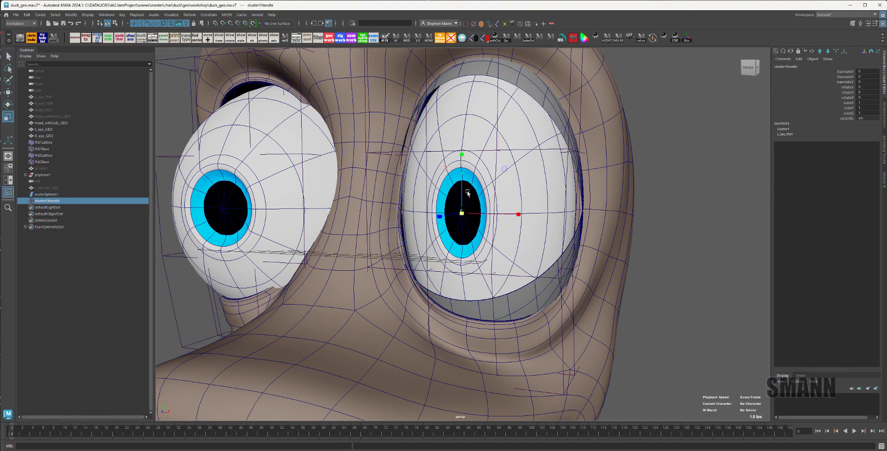
pyautogui.moveTo(461, 156); pyautogui.dragTo(463, 177)
pyautogui.keyDown('alt'); pyautogui.moveTo(628, 243); pyautogui.dragTo(636, 238); pyautogui.keyUp('alt')
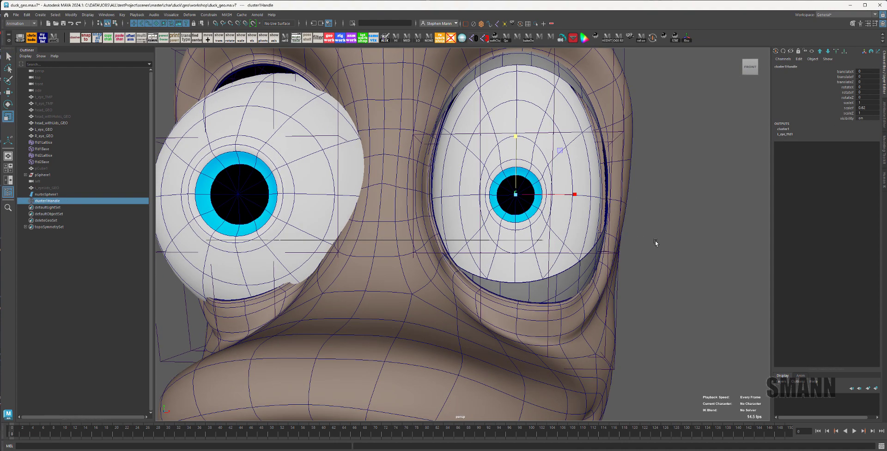
pyautogui.click(655, 241)
pyautogui.keyDown('alt'); pyautogui.moveTo(687, 257); pyautogui.dragTo(679, 264); pyautogui.keyUp('alt')
# Step: Test-rotate the left eyeball with the rounded iris from several views, undoing each rotation
pyautogui.click(468, 180)
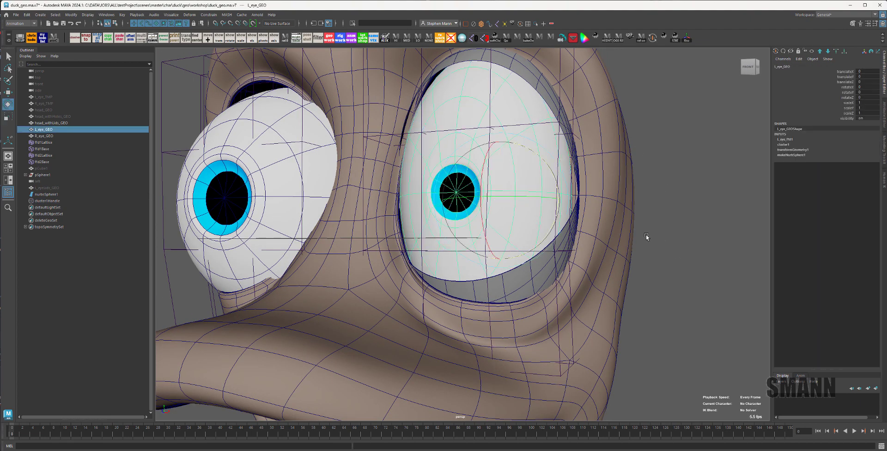
pyautogui.press('e')
pyautogui.keyDown('alt'); pyautogui.moveTo(645, 234); pyautogui.dragTo(645, 260); pyautogui.keyUp('alt')
pyautogui.keyDown('alt'); pyautogui.moveTo(560, 245); pyautogui.dragTo(540, 245); pyautogui.keyUp('alt')
pyautogui.moveTo(512, 206); pyautogui.dragTo(563, 185)
pyautogui.hotkey('ctrl', 'z')
pyautogui.hotkey('ctrl', 'z')
pyautogui.hotkey('ctrl', 'z')
pyautogui.keyDown('alt'); pyautogui.moveTo(514, 219); pyautogui.dragTo(555, 193); pyautogui.keyUp('alt')
pyautogui.hotkey('ctrl', 'z')
pyautogui.hotkey('ctrl', 'z')
pyautogui.hotkey('ctrl', 'z')
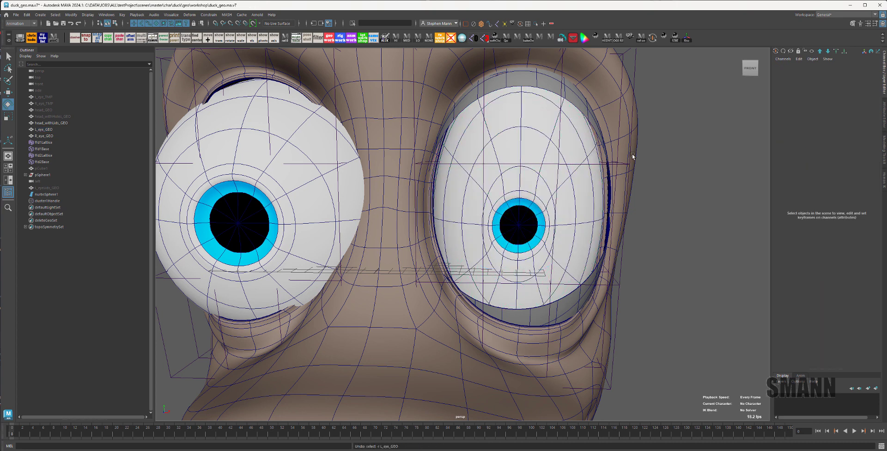
# Step: Rotate the left eyeball freely on all three axes and reset its channels to zero
pyautogui.keyDown('alt'); pyautogui.moveTo(576, 207); pyautogui.dragTo(569, 203); pyautogui.keyUp('alt')
pyautogui.click(573, 205)
pyautogui.keyDown('alt'); pyautogui.moveTo(560, 248); pyautogui.dragTo(538, 238); pyautogui.keyUp('alt')
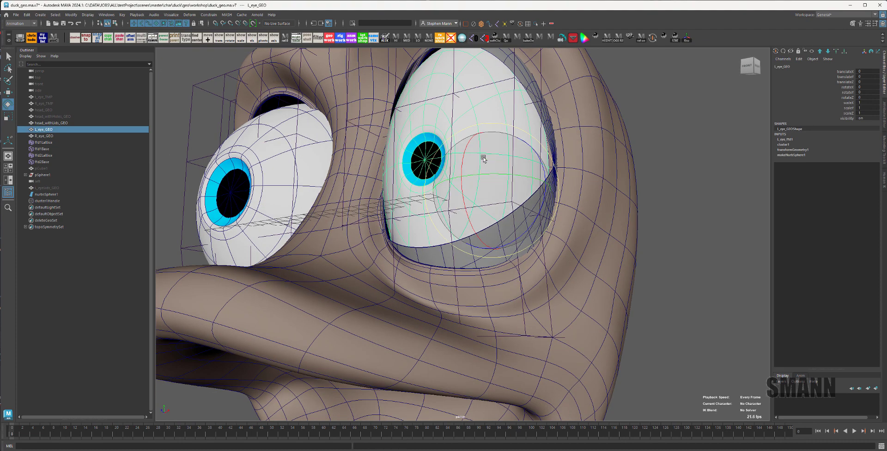
pyautogui.keyDown('alt'); pyautogui.moveTo(483, 159); pyautogui.dragTo(700, 223); pyautogui.keyUp('alt')
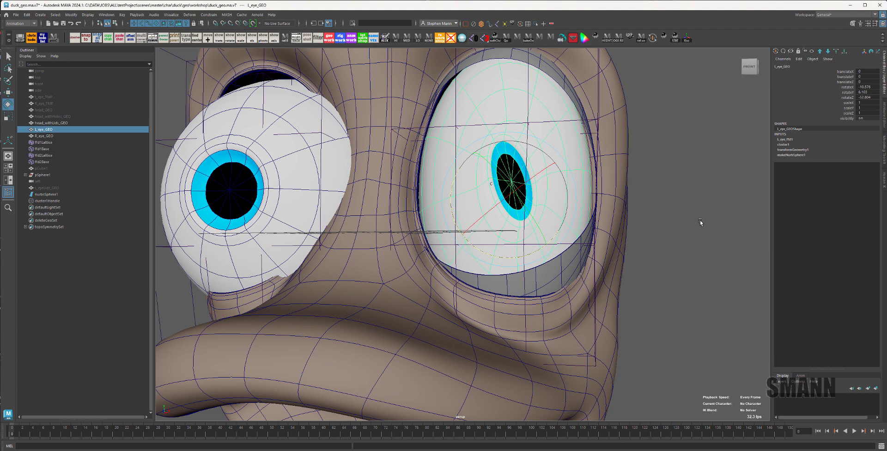
pyautogui.keyDown('alt'); pyautogui.moveTo(656, 259); pyautogui.dragTo(692, 258); pyautogui.keyUp('alt')
pyautogui.press('space')
# Step: Pick the left eyeball's rotateY and rotateZ channels, test-rotate the eyeball from the front, and undo the rotation
pyautogui.click(795, 92)
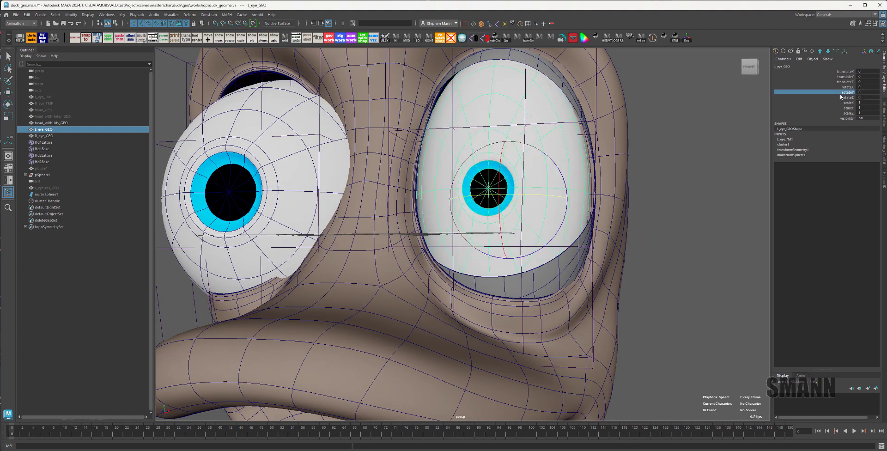
pyautogui.click(795, 98)
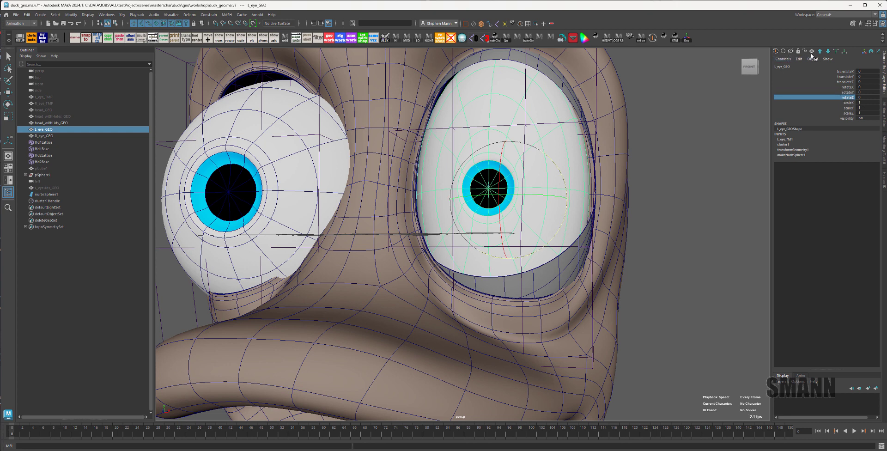
pyautogui.keyDown('alt'); pyautogui.moveTo(676, 169); pyautogui.dragTo(693, 170); pyautogui.keyUp('alt')
pyautogui.press('e')
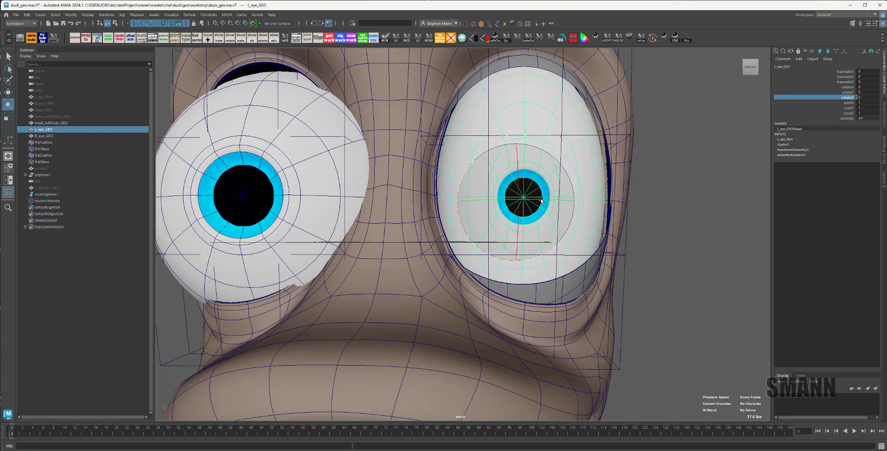
pyautogui.moveTo(544, 190)
pyautogui.mouseDown()
pyautogui.moveTo(543, 175)
pyautogui.moveTo(550, 178)
pyautogui.moveTo(542, 175)
pyautogui.mouseUp()
pyautogui.hotkey('ctrl', 'z')
pyautogui.keyDown('alt'); pyautogui.moveTo(694, 224); pyautogui.dragTo(674, 224); pyautogui.keyUp('alt')
pyautogui.click(674, 225)
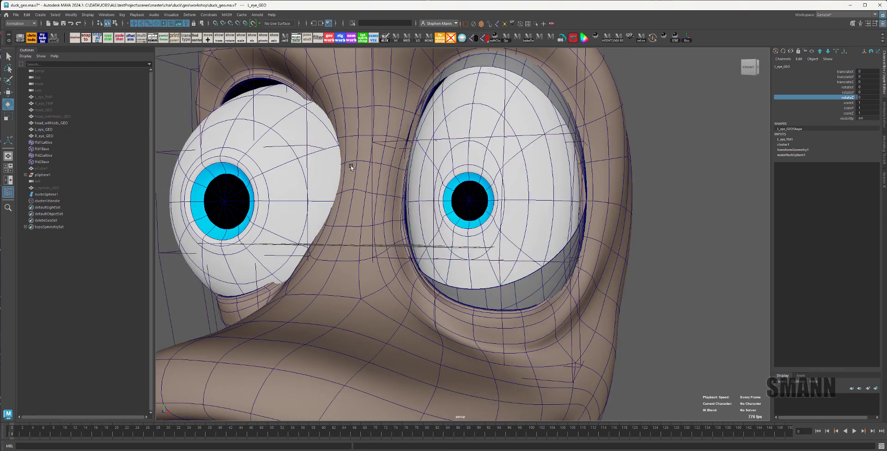
# Step: Undo the eyeball rotation tests and the Y scaling of the cluster handle
pyautogui.click(63, 195)
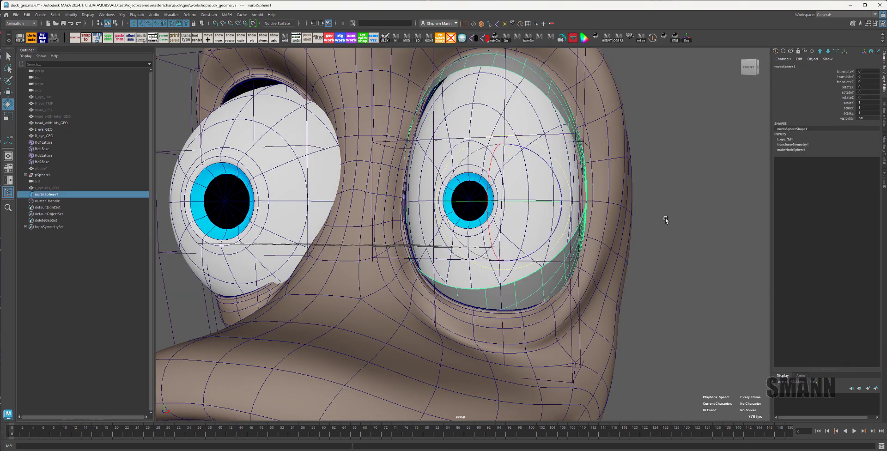
pyautogui.hotkey('ctrl', 'z')
pyautogui.hotkey('ctrl', 'z')
pyautogui.hotkey('ctrl', 'z')
pyautogui.hotkey('ctrl', 'z')
pyautogui.hotkey('ctrl', 'z')
pyautogui.hotkey('ctrl', 'z')
pyautogui.hotkey('ctrl', 'z')
pyautogui.hotkey('ctrl', 'z')
pyautogui.hotkey('ctrl', 'z')
pyautogui.hotkey('ctrl', 'z')
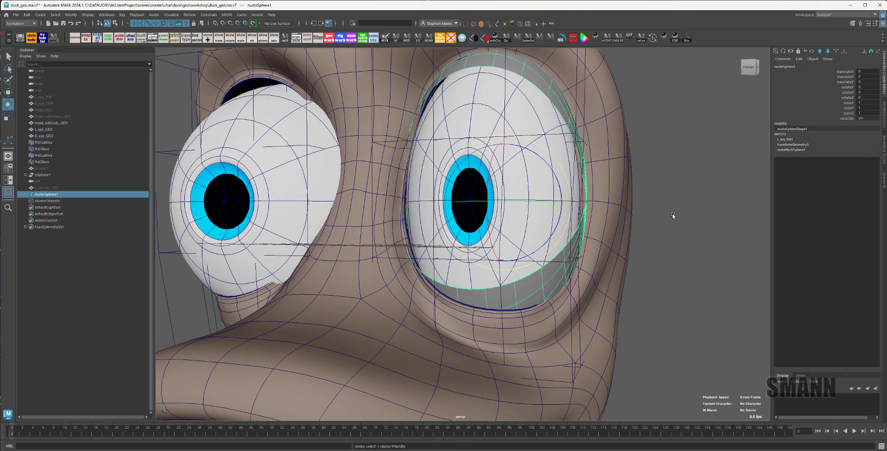
# Step: Hide the NURBS-sphere eyelid, then delete it together with the iris cluster handle
pyautogui.click(679, 217)
pyautogui.keyDown('alt'); pyautogui.moveTo(679, 218); pyautogui.dragTo(710, 231); pyautogui.keyUp('alt')
pyautogui.click(551, 100)
pyautogui.hotkey('ctrl', 'h')
pyautogui.moveTo(63, 195); pyautogui.dragTo(64, 201)
pyautogui.press('Delete')
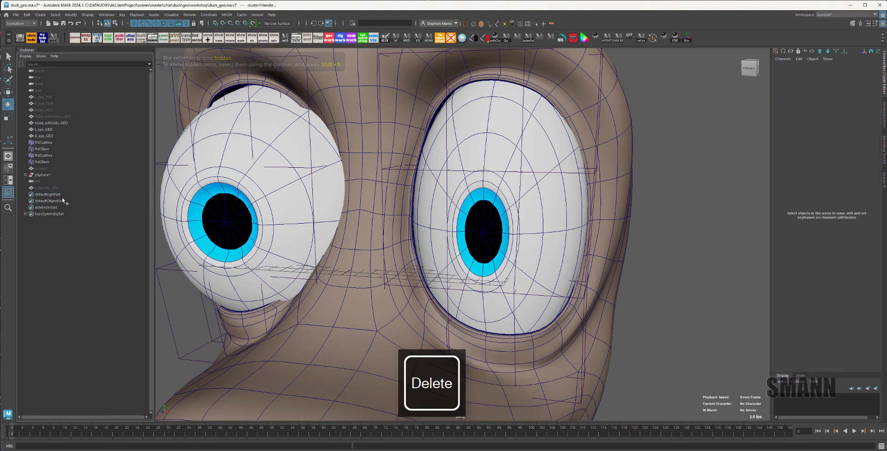
# Step: Unhide L_eyelids_GEO to show the modeled eyelids over the left eye
pyautogui.click(87, 187)
pyautogui.hotkey('shift', 'h')
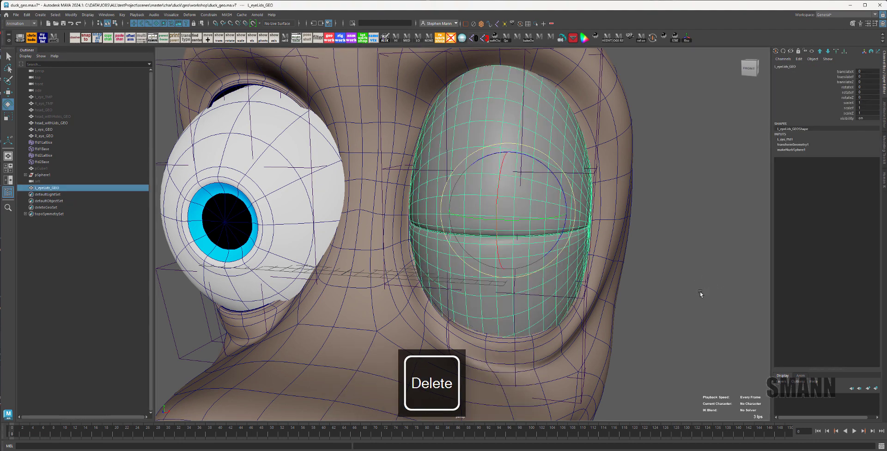
pyautogui.click(701, 293)
pyautogui.keyDown('alt'); pyautogui.moveTo(688, 294); pyautogui.dragTo(561, 218); pyautogui.keyUp('alt')
pyautogui.click(604, 246)
# Step: Compare the eyelids with and without the L_eye_ffd1 lattice in X-ray by setting its envelope to 0 and back to 1
pyautogui.hotkey('alt', 'x')
pyautogui.keyDown('alt'); pyautogui.moveTo(604, 245); pyautogui.dragTo(622, 243, button='right'); pyautogui.keyUp('alt')
pyautogui.click(791, 139)
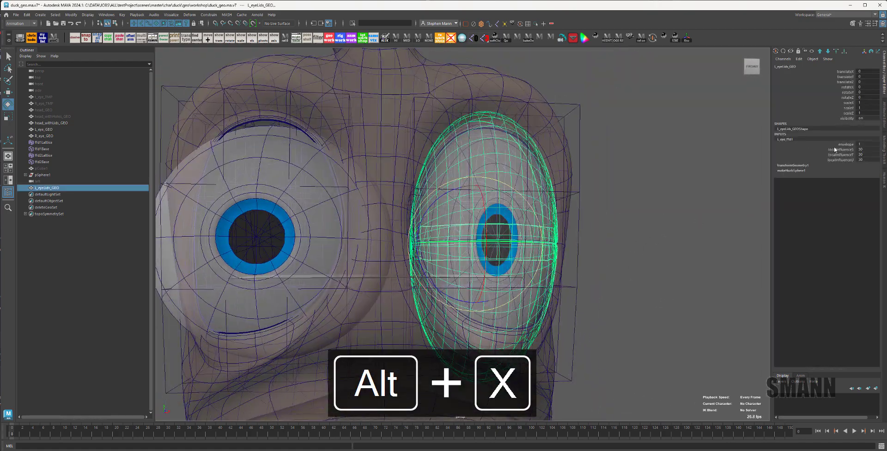
pyautogui.click(842, 144)
pyautogui.moveTo(644, 168); pyautogui.dragTo(578, 181, button='middle')
pyautogui.hotkey('alt', 'x')
pyautogui.keyDown('alt'); pyautogui.moveTo(658, 247); pyautogui.dragTo(595, 268); pyautogui.keyUp('alt')
pyautogui.hotkey('alt', 'x')
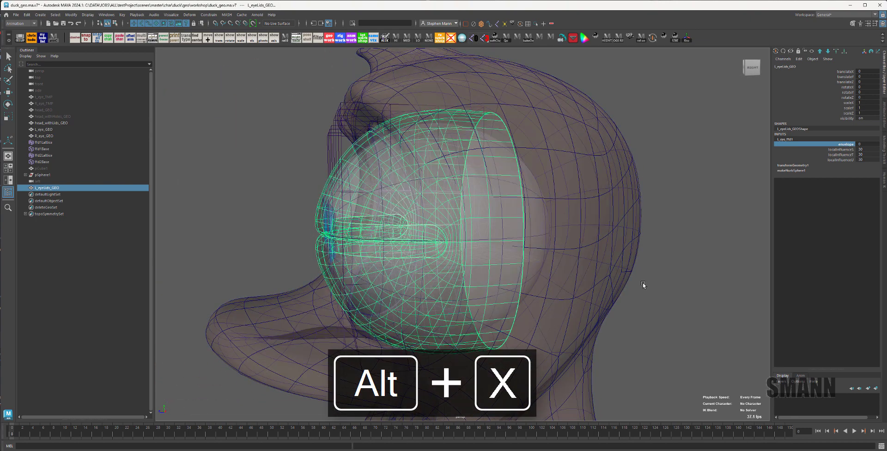
pyautogui.hotkey('alt', 'x')
pyautogui.keyDown('alt'); pyautogui.moveTo(643, 285); pyautogui.dragTo(675, 280); pyautogui.keyUp('alt')
pyautogui.moveTo(675, 280); pyautogui.dragTo(706, 280, button='middle')
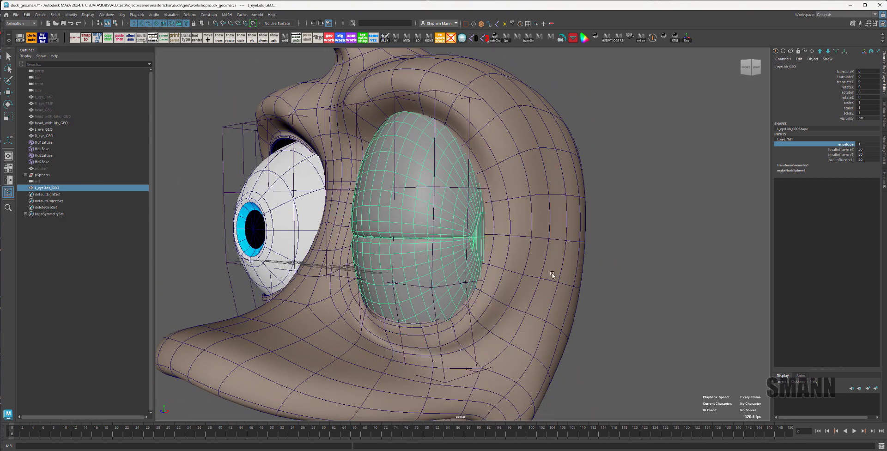
# Step: Examine the closed eyelid mesh from the side and front, shaded and in X-ray, checking its corner and its fit in the socket
pyautogui.keyDown('alt'); pyautogui.moveTo(552, 274); pyautogui.dragTo(676, 282); pyautogui.keyUp('alt')
pyautogui.click(676, 282)
pyautogui.click(548, 207)
pyautogui.keyDown('alt'); pyautogui.moveTo(492, 277); pyautogui.dragTo(361, 236); pyautogui.keyUp('alt')
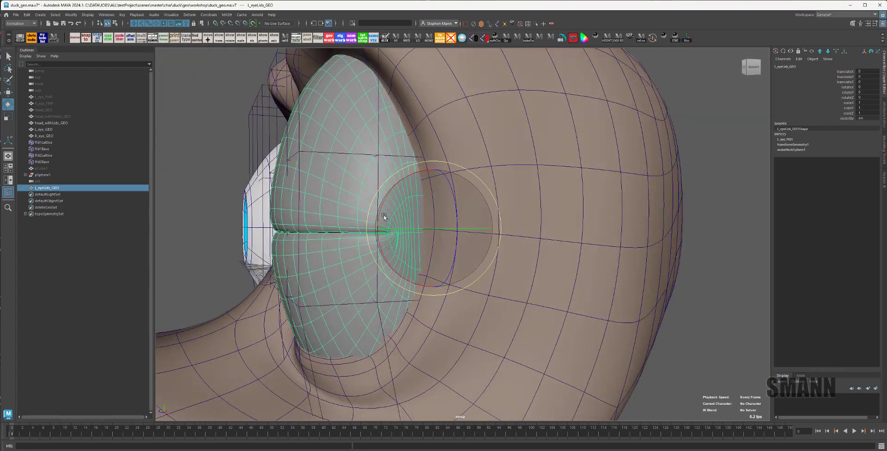
pyautogui.keyDown('alt'); pyautogui.moveTo(442, 255); pyautogui.dragTo(527, 259); pyautogui.keyUp('alt')
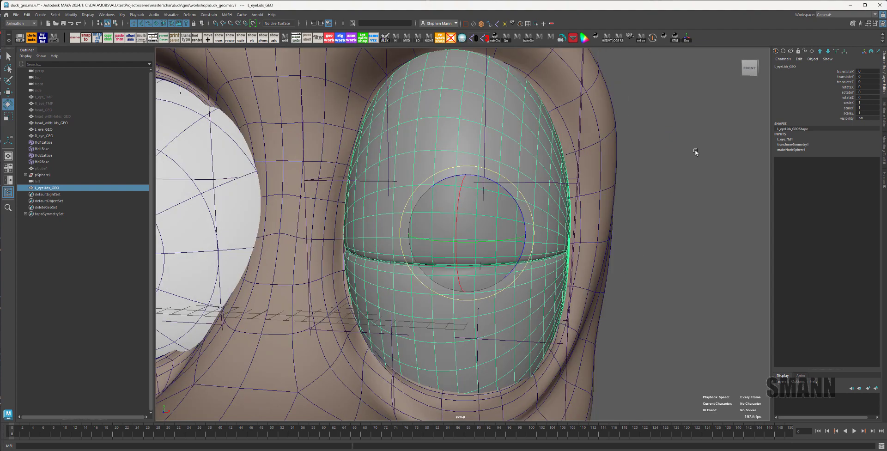
pyautogui.keyDown('alt'); pyautogui.moveTo(654, 235); pyautogui.dragTo(592, 184, button='right'); pyautogui.keyUp('alt')
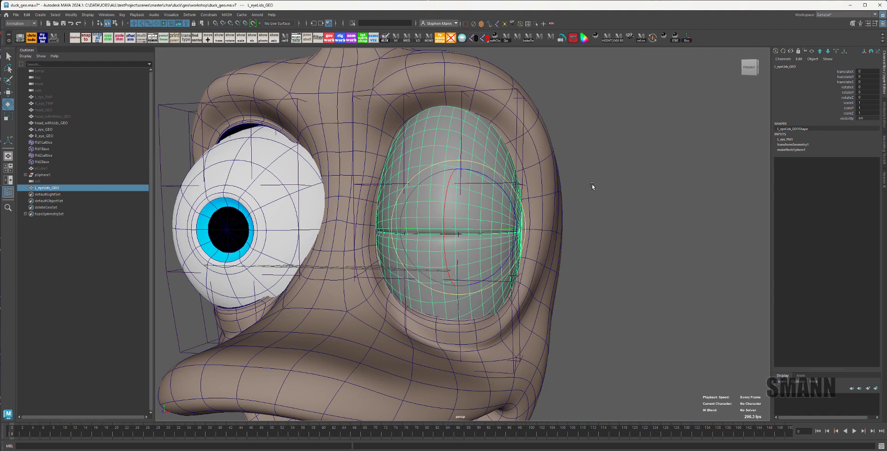
pyautogui.press('q')
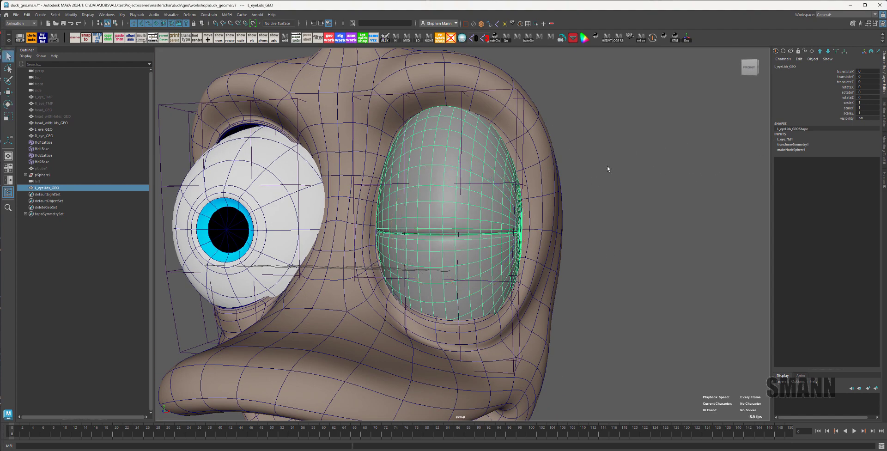
pyautogui.keyDown('alt'); pyautogui.moveTo(577, 272); pyautogui.dragTo(561, 274); pyautogui.keyUp('alt')
pyautogui.hotkey('alt', 'x')
pyautogui.keyDown('alt'); pyautogui.moveTo(599, 228); pyautogui.dragTo(612, 226); pyautogui.keyUp('alt')
pyautogui.hotkey('alt', 'x')
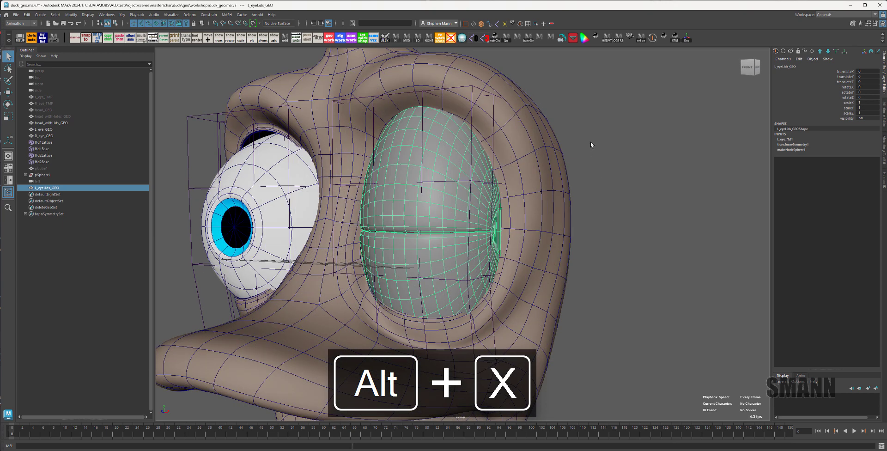
# Step: Delete the construction history of L_eyelids_GEO using a torn-off Delete by Type menu, and turn on X-ray display
pyautogui.press('space')
pyautogui.click(442, 139)
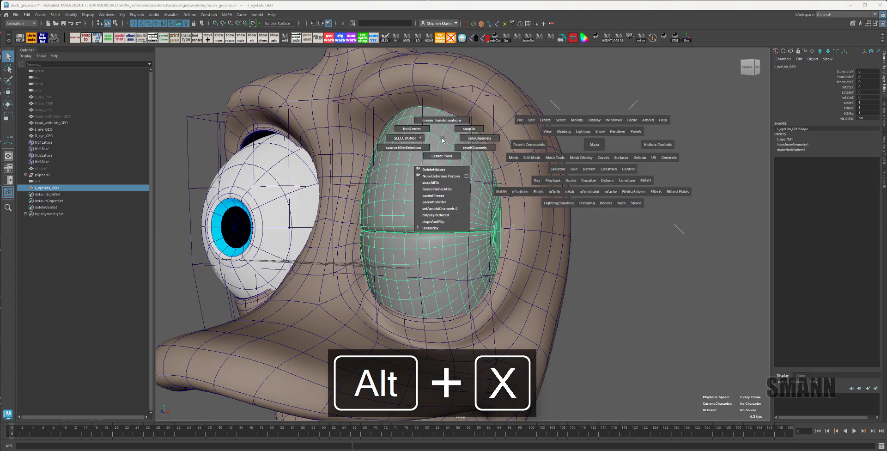
pyautogui.click(530, 121)
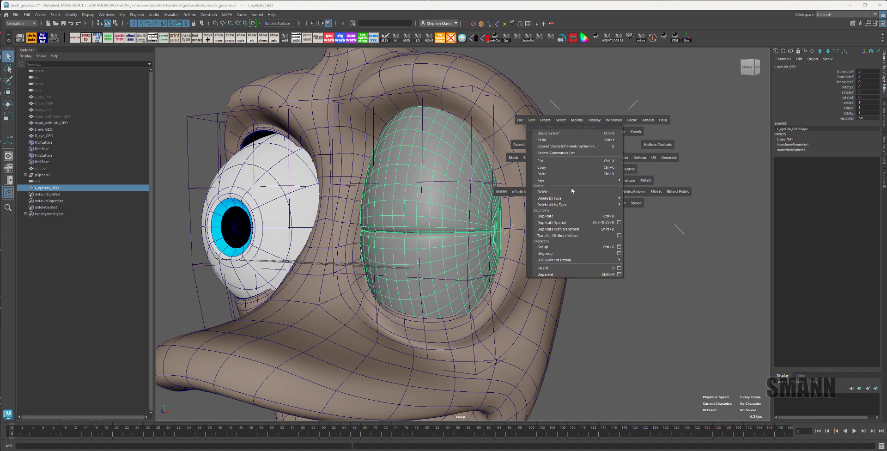
pyautogui.moveTo(550, 198)
pyautogui.click(647, 190)
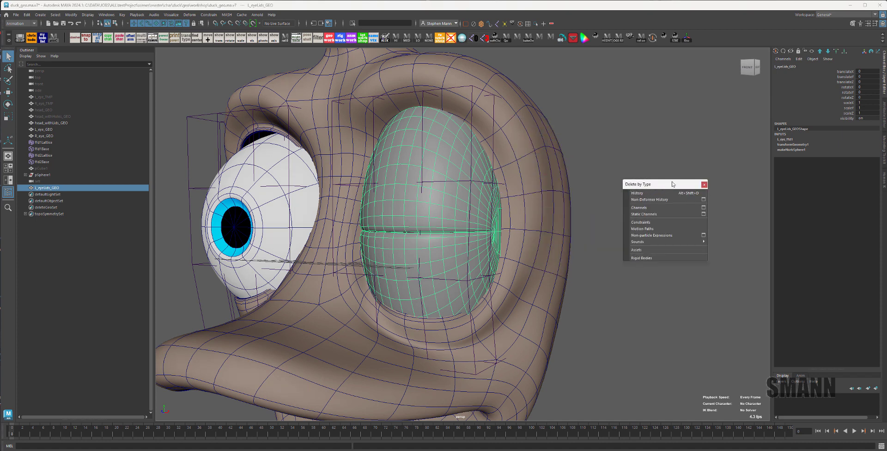
pyautogui.moveTo(673, 184); pyautogui.dragTo(699, 171)
pyautogui.click(664, 181)
pyautogui.hotkey('alt', 'x')
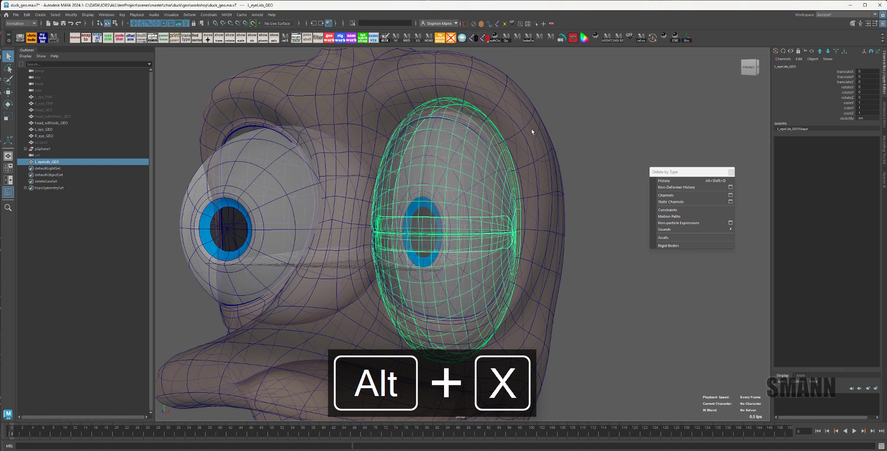
# Step: Undo the history deletion on the eyelids and clear the selection
pyautogui.hotkey('ctrl', 'z')
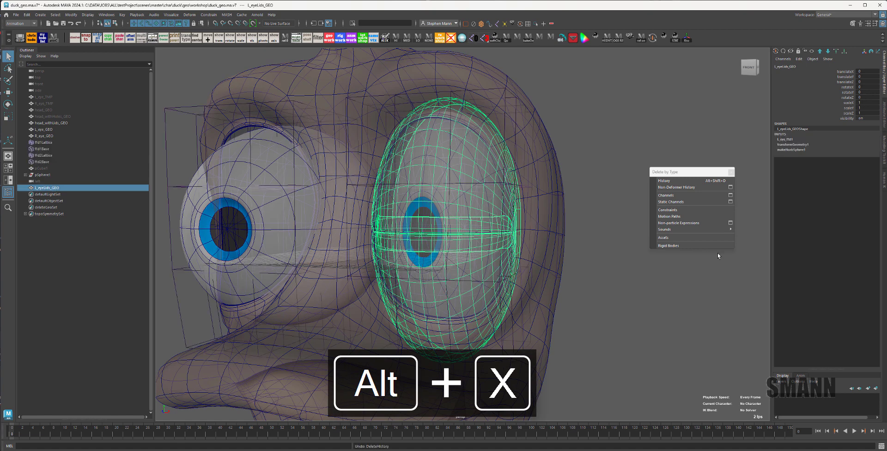
pyautogui.click(664, 298)
pyautogui.keyDown('alt'); pyautogui.moveTo(598, 242); pyautogui.dragTo(594, 240); pyautogui.keyUp('alt')
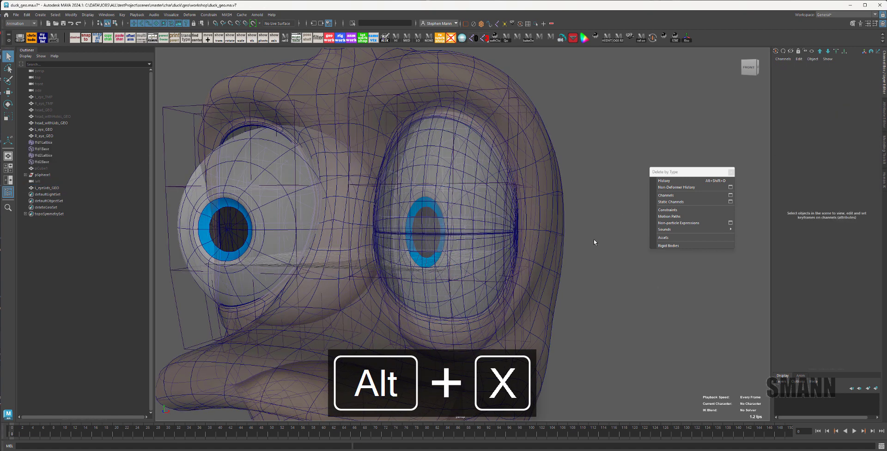
# Step: Inspect the left-eye and right-eye lattices while toggling X-ray, then clear the selection and close the torn-off Delete by Type menu
pyautogui.hotkey('alt', 'x')
pyautogui.click(493, 146)
pyautogui.hotkey('alt', 'x')
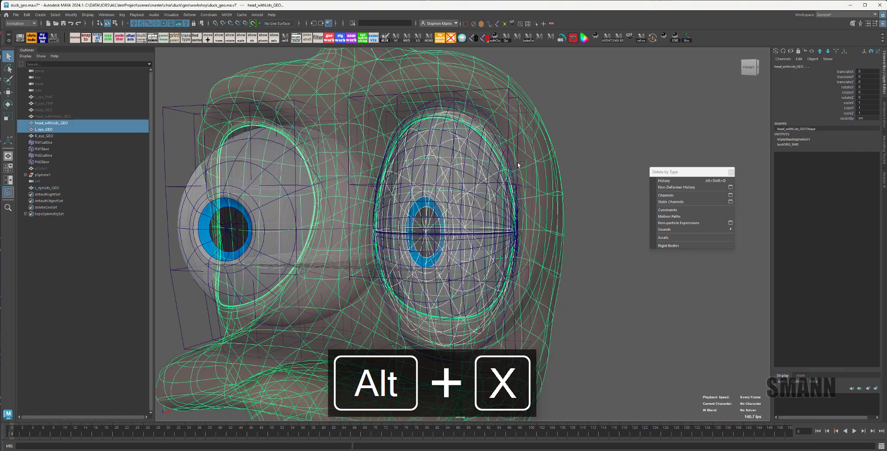
pyautogui.click(572, 165)
pyautogui.click(508, 91)
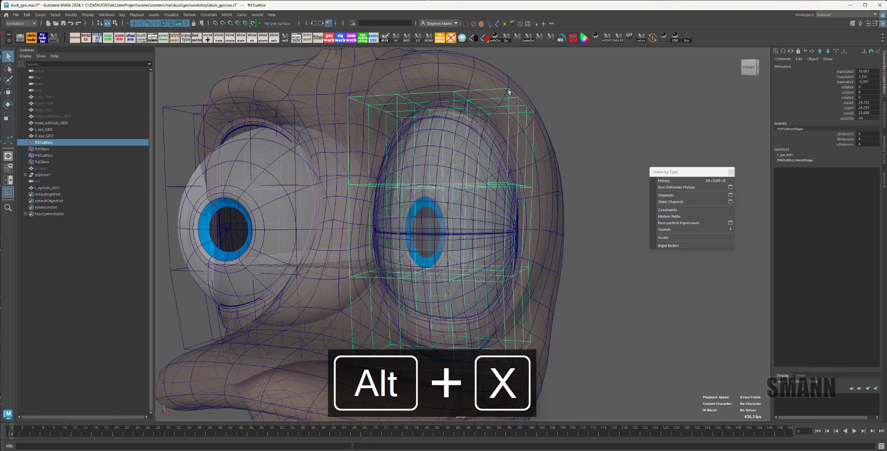
pyautogui.click(198, 104)
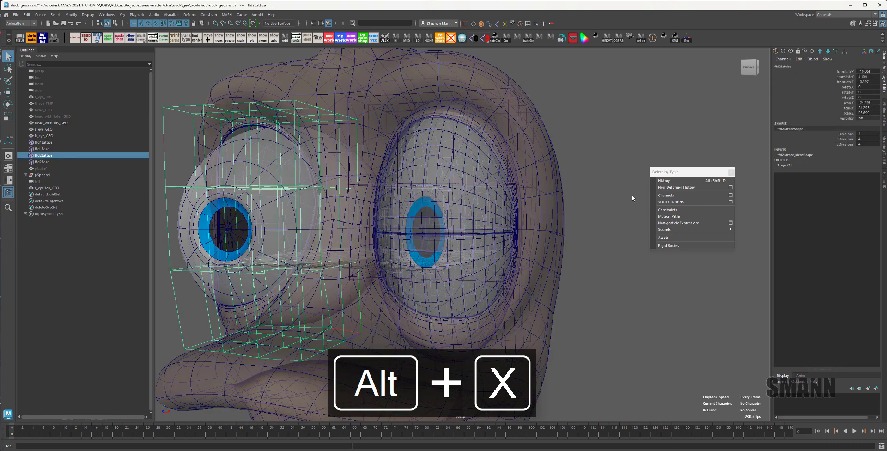
pyautogui.click(629, 152)
pyautogui.click(731, 171)
pyautogui.hotkey('alt', 'x')
pyautogui.hotkey('alt', 'x')
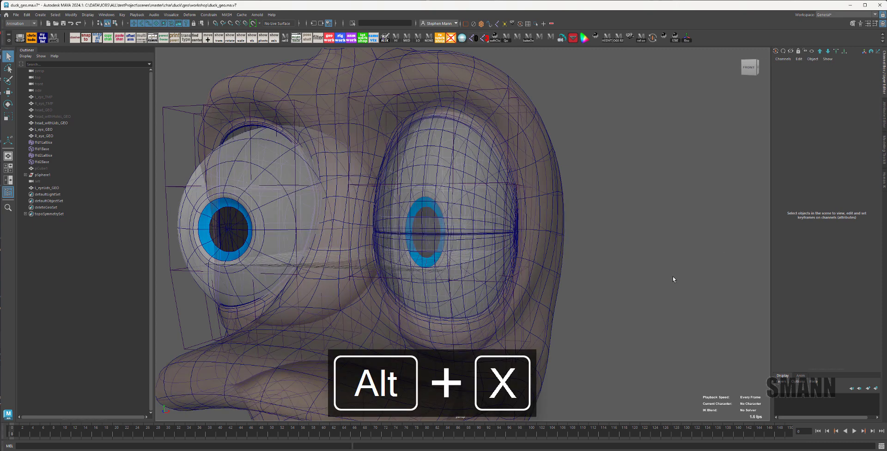
# Step: Select L_eyelids_GEO with X-ray display off and show the full attributes of its L_eye_ffd1 deformer
pyautogui.click(478, 182)
pyautogui.hotkey('alt', 'x')
pyautogui.keyDown('alt'); pyautogui.moveTo(634, 238); pyautogui.dragTo(646, 238); pyautogui.keyUp('alt')
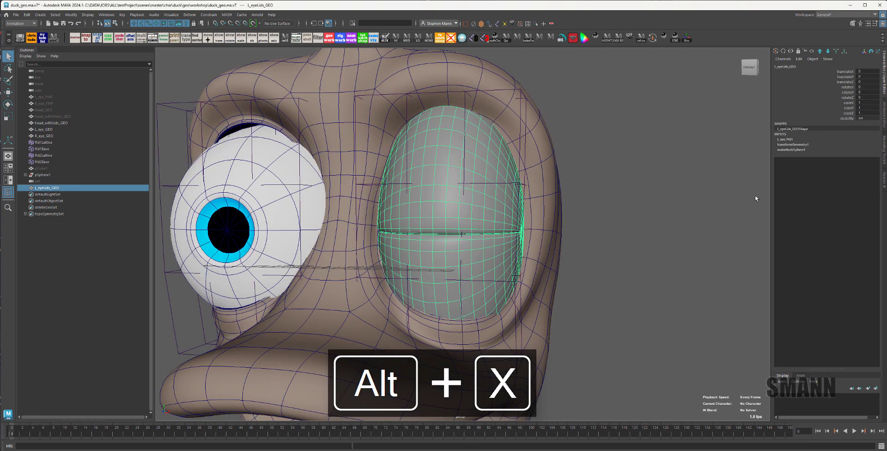
pyautogui.keyDown('alt'); pyautogui.moveTo(669, 214); pyautogui.dragTo(592, 187, button='middle'); pyautogui.keyUp('alt')
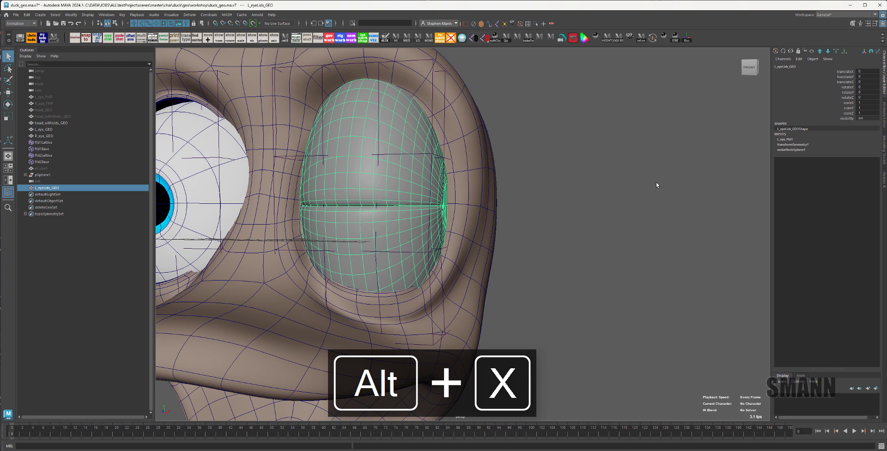
pyautogui.doubleClick(786, 139)
pyautogui.hotkey('ctrl', 'a')
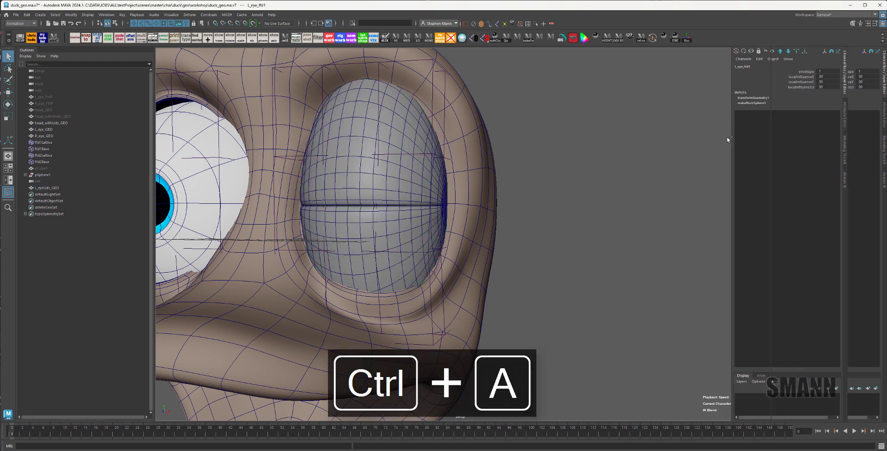
# Step: Remove L_eyelids_GEO from the geometry deformed by L_eye_ffd1 and return to its channel attributes
pyautogui.keyDown('alt'); pyautogui.moveTo(593, 171); pyautogui.dragTo(627, 180); pyautogui.keyUp('alt')
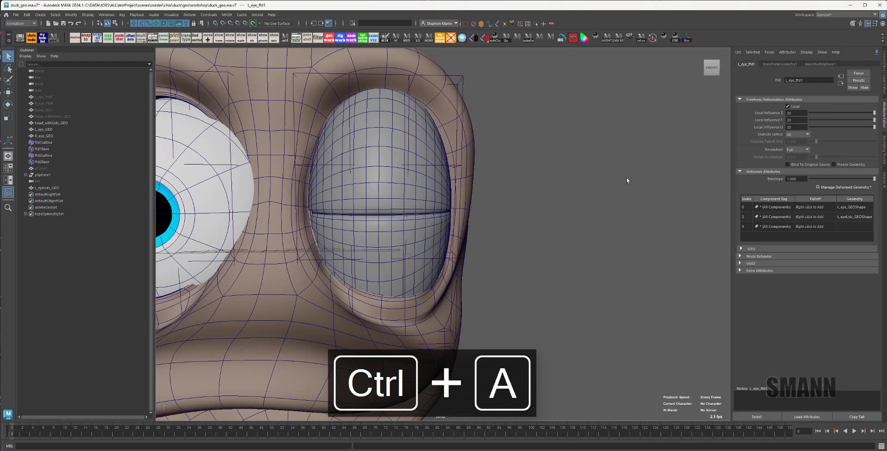
pyautogui.click(425, 137)
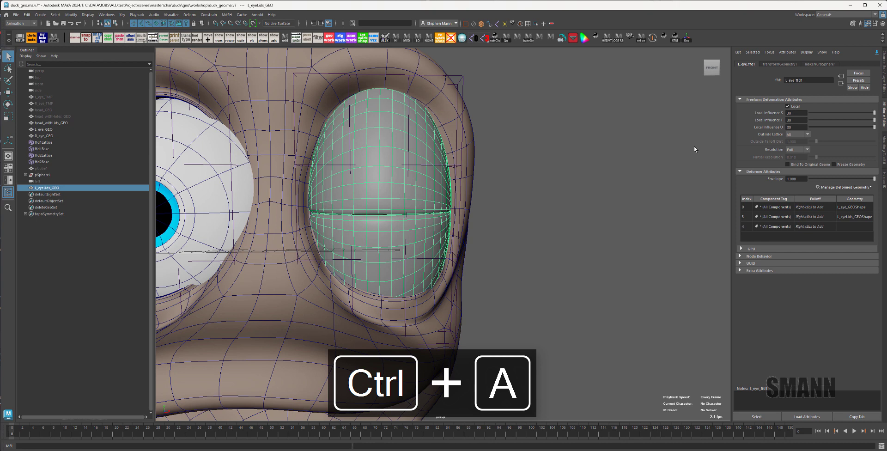
pyautogui.click(869, 188)
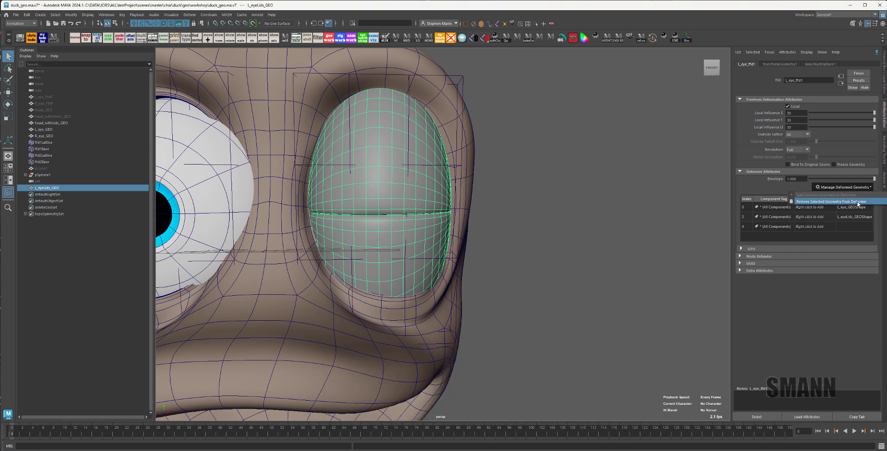
pyautogui.click(831, 201)
pyautogui.click(589, 186)
pyautogui.scroll(3, 395, 152)
pyautogui.click(394, 152)
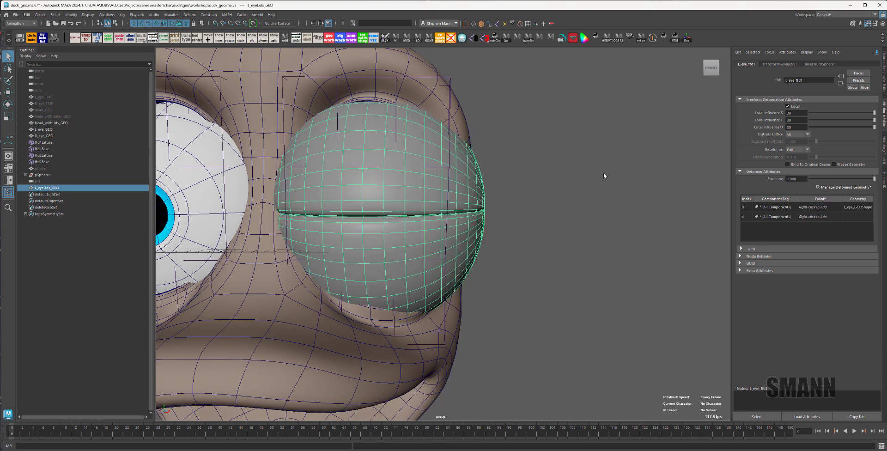
pyautogui.hotkey('ctrl', 'a')
# Step: Delete the construction history of L_eyelids_GEO
pyautogui.press('space')
pyautogui.moveTo(428, 153); pyautogui.dragTo(427, 153)
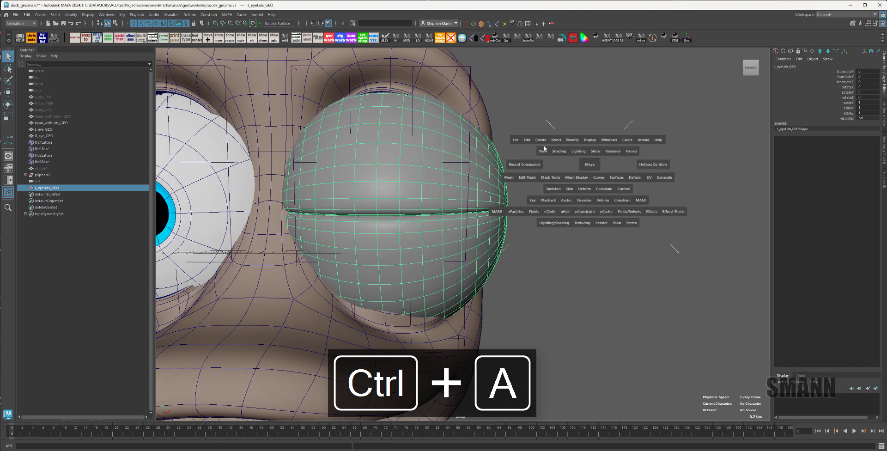
pyautogui.click(527, 140)
pyautogui.moveTo(561, 220)
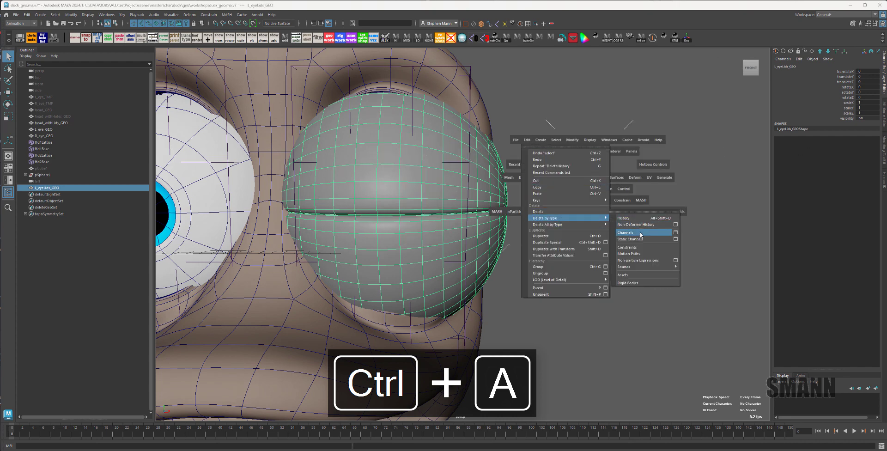
pyautogui.click(624, 218)
pyautogui.click(473, 202)
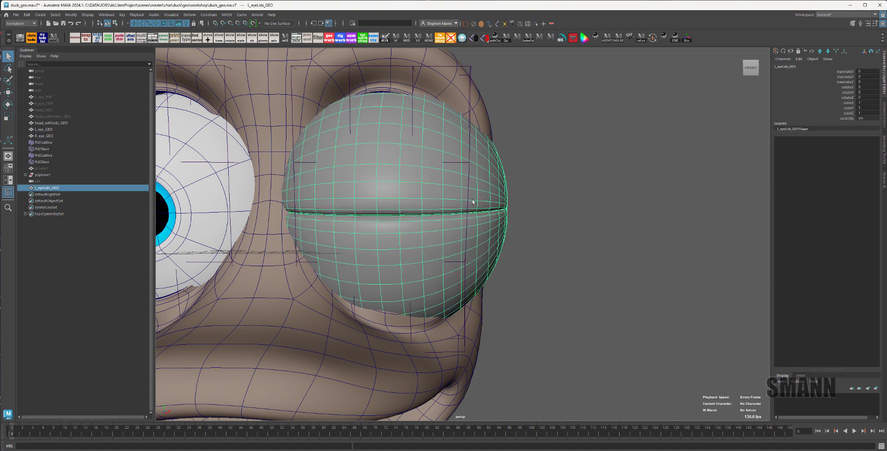
# Step: Open the sm_outliner_selected list for L_eyelids_GEO, show shapes and expand the entry to check its shape nodes
pyautogui.press('space')
pyautogui.click(567, 109)
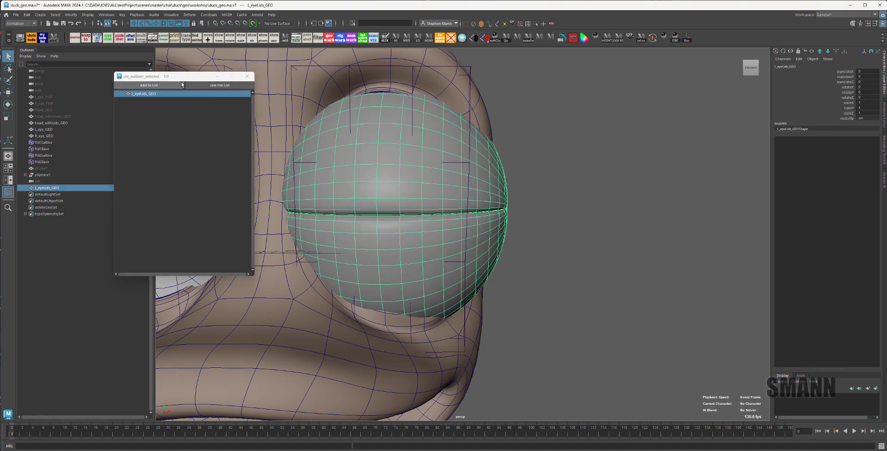
pyautogui.moveTo(166, 75); pyautogui.dragTo(598, 115)
pyautogui.rightClick(593, 157)
pyautogui.click(620, 167)
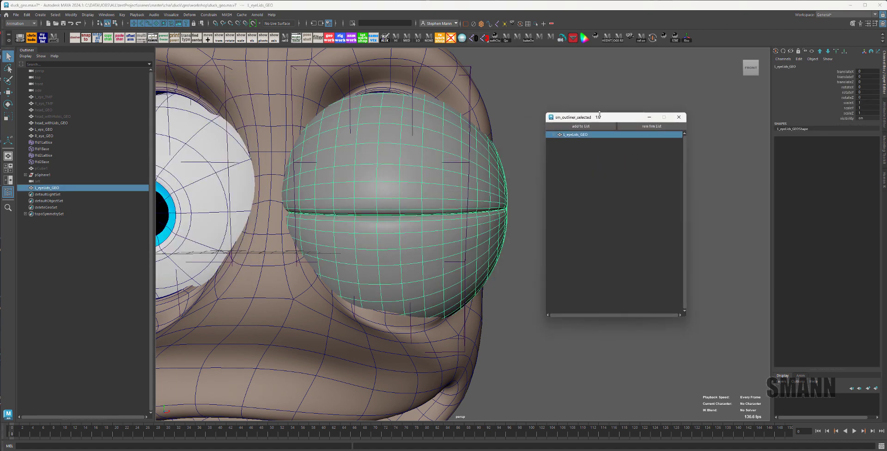
pyautogui.click(553, 135)
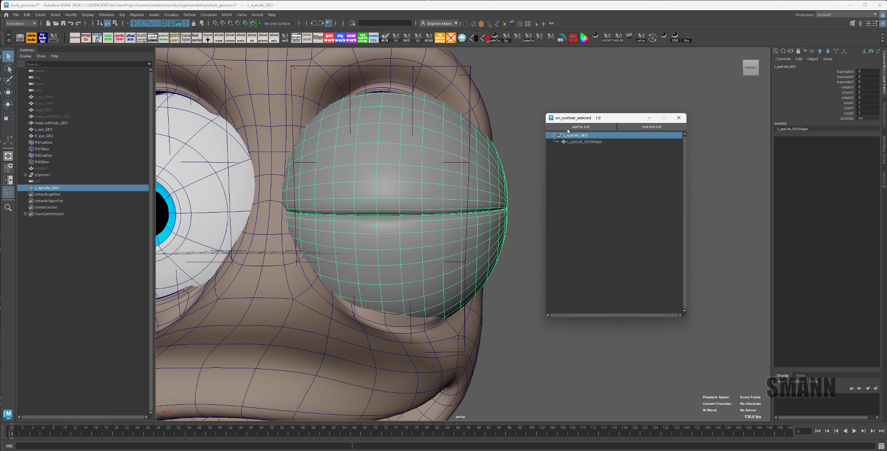
pyautogui.moveTo(568, 116); pyautogui.dragTo(557, 101)
pyautogui.moveTo(527, 138)
pyautogui.keyDown('alt'); pyautogui.mouseDown(button='middle')
pyautogui.moveTo(480, 132)
pyautogui.moveTo(525, 147)
pyautogui.mouseUp(button='middle'); pyautogui.keyUp('alt')
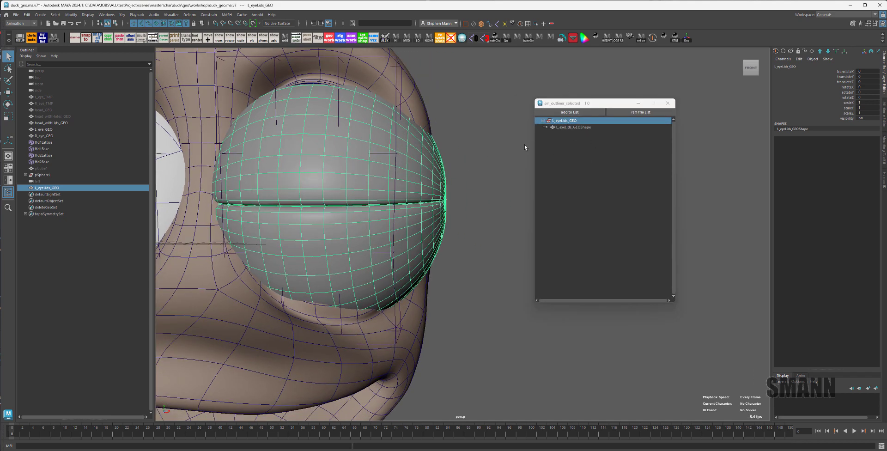
# Step: Open the Node Editor and graph the input and output connections of L_eyelids_GEO
pyautogui.press('space')
pyautogui.moveTo(484, 145); pyautogui.dragTo(756, 132)
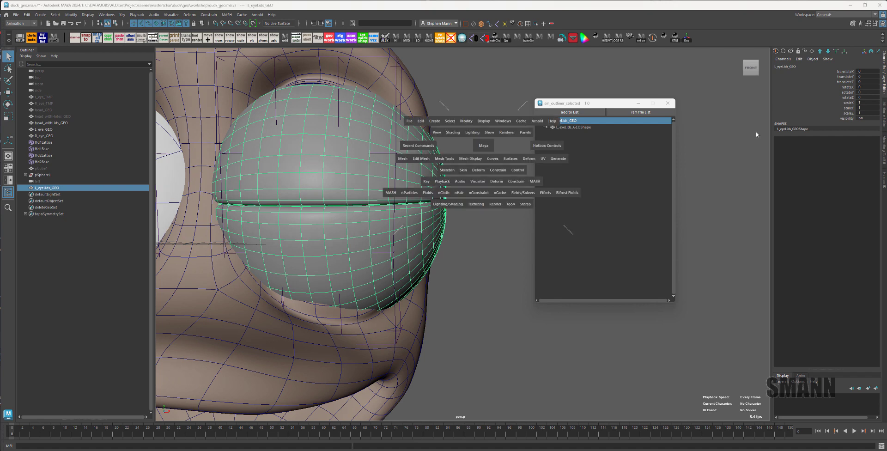
pyautogui.moveTo(79, 79); pyautogui.dragTo(622, 195)
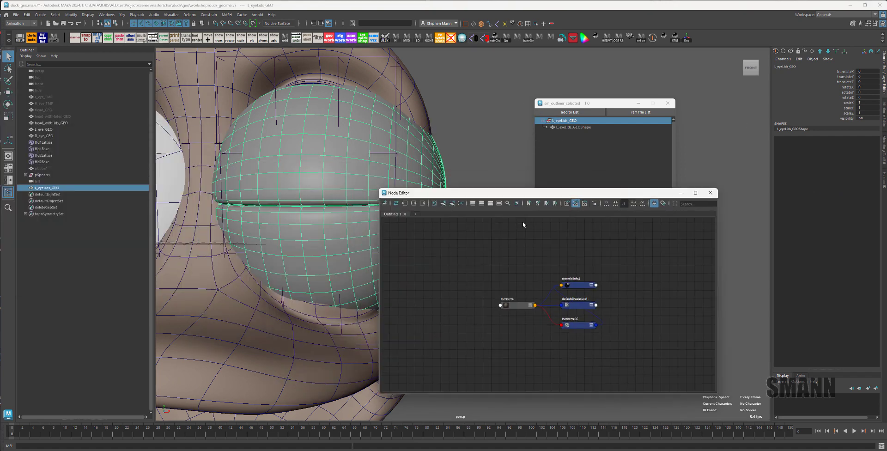
pyautogui.click(425, 204)
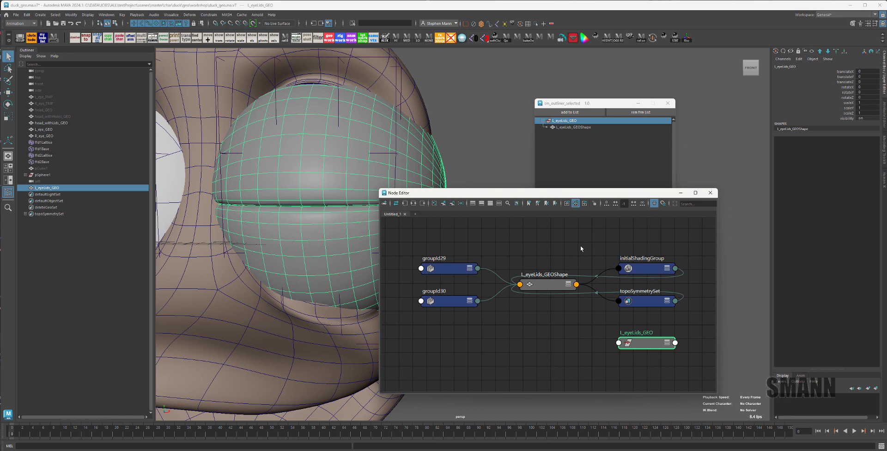
# Step: Spread out the nodes around L_eyelids_GEOShape to examine its connections, then close the Node Editor
pyautogui.click(581, 247)
pyautogui.keyDown('alt'); pyautogui.moveTo(555, 338); pyautogui.dragTo(507, 332, button='middle'); pyautogui.keyUp('alt')
pyautogui.moveTo(591, 334); pyautogui.dragTo(518, 238)
pyautogui.keyDown('alt'); pyautogui.moveTo(447, 299); pyautogui.dragTo(481, 308, button='middle'); pyautogui.keyUp('alt')
pyautogui.moveTo(435, 304); pyautogui.dragTo(428, 324)
pyautogui.moveTo(430, 272); pyautogui.dragTo(413, 268)
pyautogui.moveTo(539, 289); pyautogui.dragTo(535, 297)
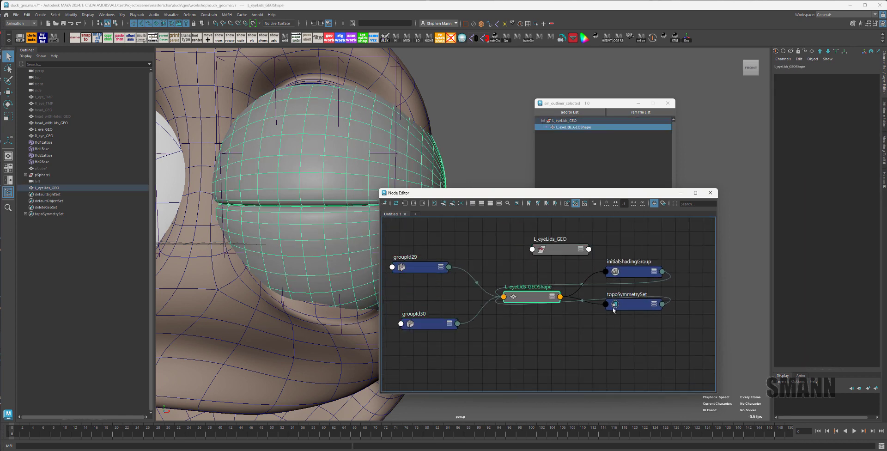
pyautogui.moveTo(618, 308); pyautogui.dragTo(622, 330)
pyautogui.moveTo(628, 275); pyautogui.dragTo(660, 272)
pyautogui.moveTo(572, 250); pyautogui.dragTo(557, 244)
pyautogui.click(546, 278)
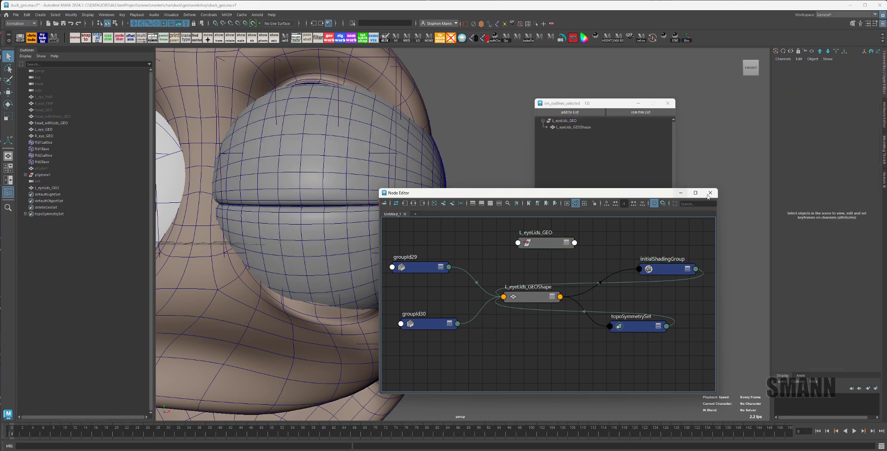
pyautogui.click(710, 193)
# Step: Graph the connections of R_eye_GEO in a new Node Editor tab for comparison
pyautogui.keyDown('alt'); pyautogui.moveTo(382, 143); pyautogui.dragTo(296, 203); pyautogui.keyUp('alt')
pyautogui.click(237, 178)
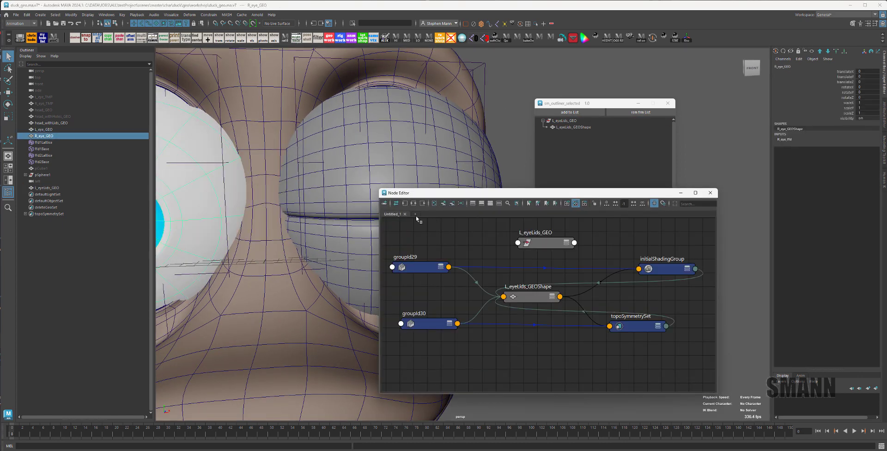
pyautogui.click(416, 214)
pyautogui.click(640, 243)
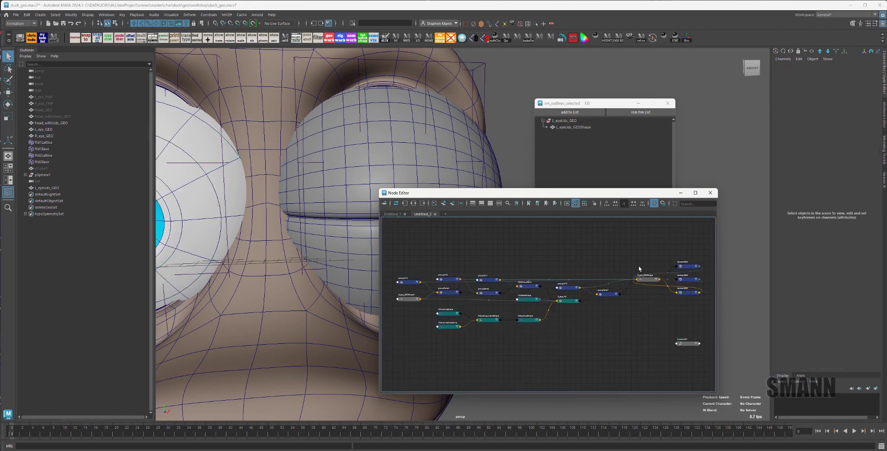
# Step: Enlarge the Node Editor and trace the R_eye_GEO network from its group nodes through R_eye_ffd to R_eye_GEOShape
pyautogui.moveTo(524, 193); pyautogui.dragTo(394, 122)
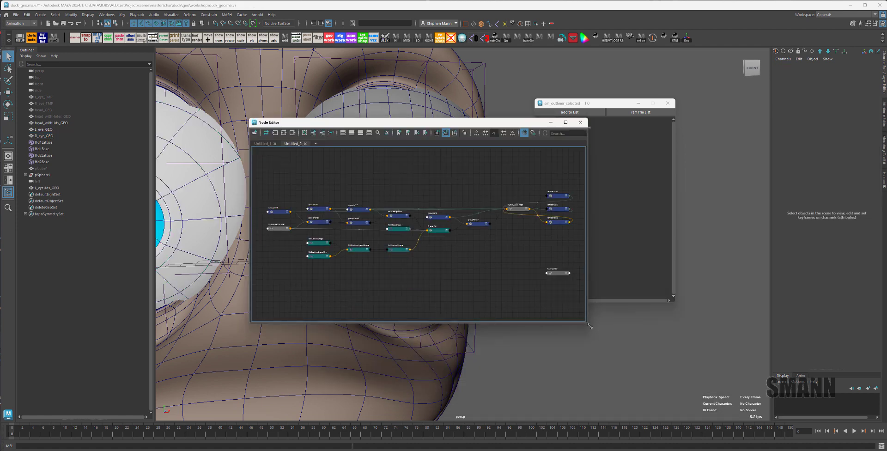
pyautogui.moveTo(590, 326); pyautogui.dragTo(738, 397)
pyautogui.keyDown('alt'); pyautogui.moveTo(377, 258); pyautogui.dragTo(689, 436, button='right'); pyautogui.keyUp('alt')
pyautogui.keyDown('alt'); pyautogui.moveTo(296, 191); pyautogui.dragTo(642, 373, button='middle'); pyautogui.keyUp('alt')
pyautogui.keyDown('alt'); pyautogui.moveTo(642, 373); pyautogui.dragTo(587, 350, button='right'); pyautogui.keyUp('alt')
pyautogui.moveTo(331, 209); pyautogui.dragTo(660, 303)
pyautogui.moveTo(660, 303); pyautogui.dragTo(298, 176)
pyautogui.keyDown('alt'); pyautogui.moveTo(530, 340); pyautogui.dragTo(449, 339, button='middle'); pyautogui.keyUp('alt')
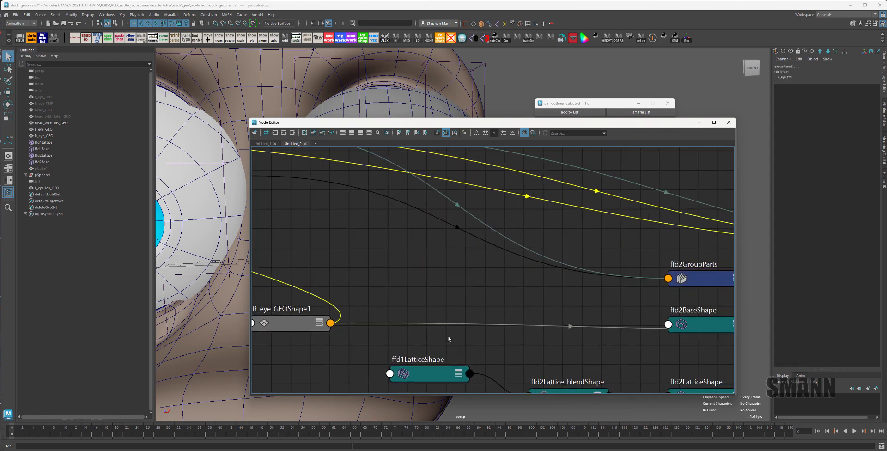
pyautogui.keyDown('alt'); pyautogui.moveTo(544, 347); pyautogui.dragTo(475, 307, button='right'); pyautogui.keyUp('alt')
pyautogui.keyDown('alt'); pyautogui.moveTo(616, 333); pyautogui.dragTo(548, 322, button='middle'); pyautogui.keyUp('alt')
pyautogui.keyDown('alt'); pyautogui.moveTo(547, 323); pyautogui.dragTo(604, 346, button='right'); pyautogui.keyUp('alt')
pyautogui.keyDown('alt'); pyautogui.moveTo(702, 312); pyautogui.dragTo(525, 281, button='middle'); pyautogui.keyUp('alt')
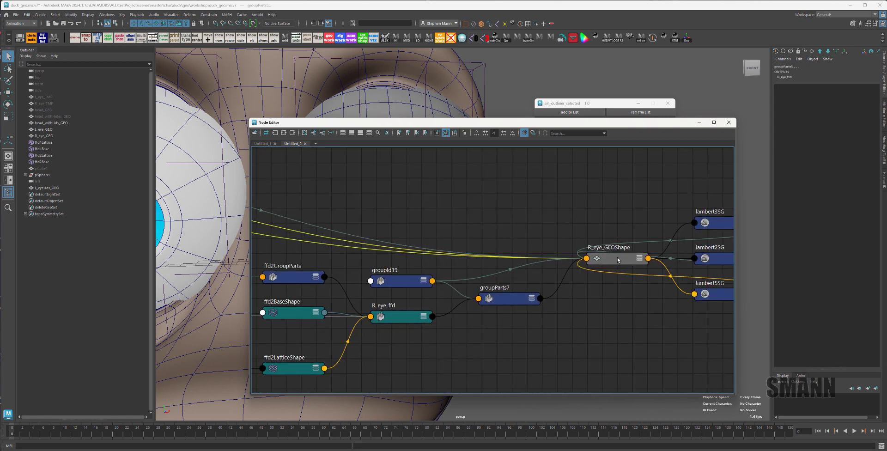
# Step: Place the R_eye_GEOShape1 and R_eye_GEOShape nodes near each other above the rest of the graph
pyautogui.moveTo(618, 259); pyautogui.dragTo(522, 167)
pyautogui.keyDown('alt'); pyautogui.moveTo(576, 246); pyautogui.dragTo(697, 254, button='middle'); pyautogui.keyUp('alt')
pyautogui.keyDown('alt'); pyautogui.moveTo(376, 291); pyautogui.dragTo(639, 259, button='middle'); pyautogui.keyUp('alt')
pyautogui.moveTo(365, 289); pyautogui.dragTo(623, 193)
pyautogui.keyDown('alt'); pyautogui.moveTo(684, 199); pyautogui.dragTo(416, 259, button='middle'); pyautogui.keyUp('alt')
pyautogui.moveTo(355, 255); pyautogui.dragTo(480, 178)
pyautogui.keyDown('alt'); pyautogui.moveTo(670, 211); pyautogui.dragTo(476, 253, button='middle'); pyautogui.keyUp('alt')
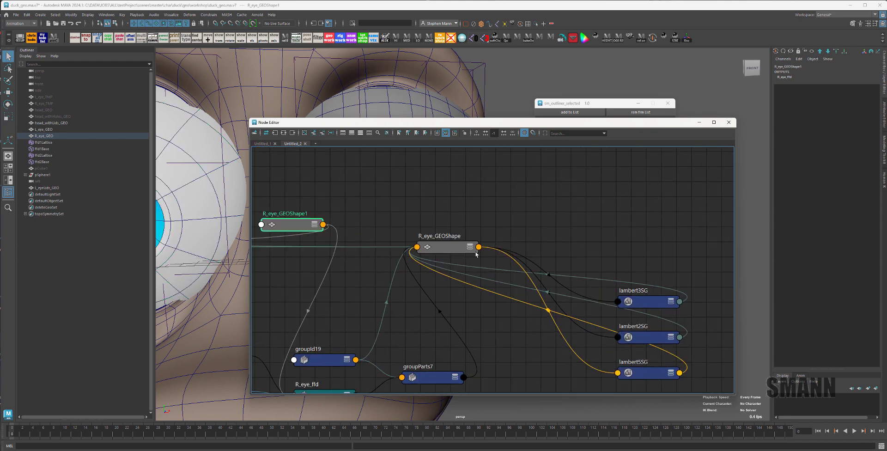
pyautogui.moveTo(448, 244); pyautogui.dragTo(466, 210)
# Step: Move the Node Editor off the eye and alternate the selection between R_eye_GEOShape and R_eye_GEOShape1 to compare them
pyautogui.moveTo(537, 123); pyautogui.dragTo(671, 167)
pyautogui.keyDown('alt'); pyautogui.moveTo(310, 160); pyautogui.dragTo(361, 128, button='middle'); pyautogui.keyUp('alt')
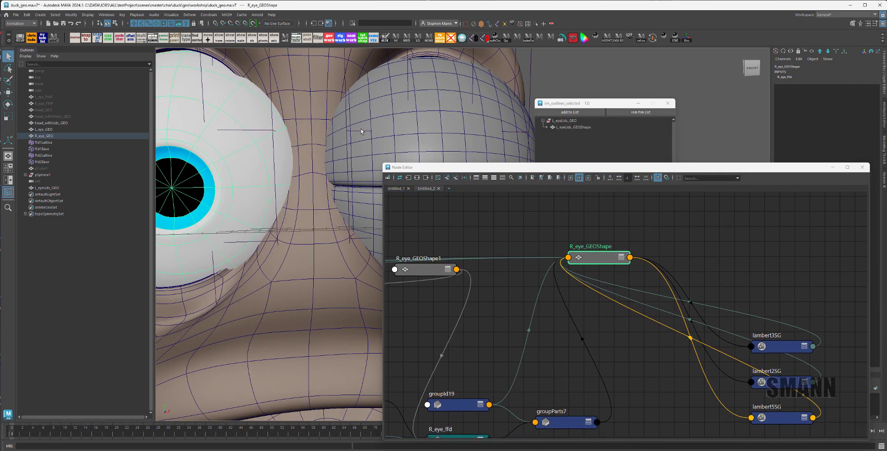
pyautogui.keyDown('alt'); pyautogui.moveTo(395, 107); pyautogui.dragTo(428, 103, button='middle'); pyautogui.keyUp('alt')
pyautogui.press('Down')
pyautogui.press('Left')
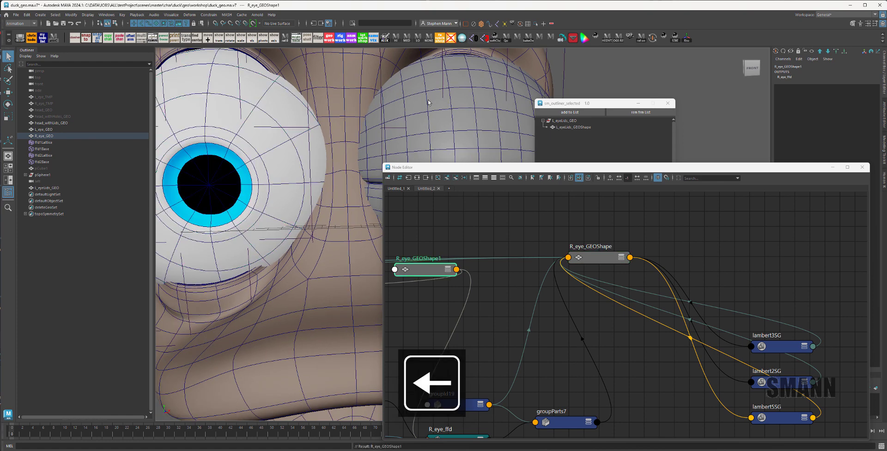
pyautogui.press('Right')
pyautogui.press('Left')
pyautogui.click(727, 217)
pyautogui.click(436, 269)
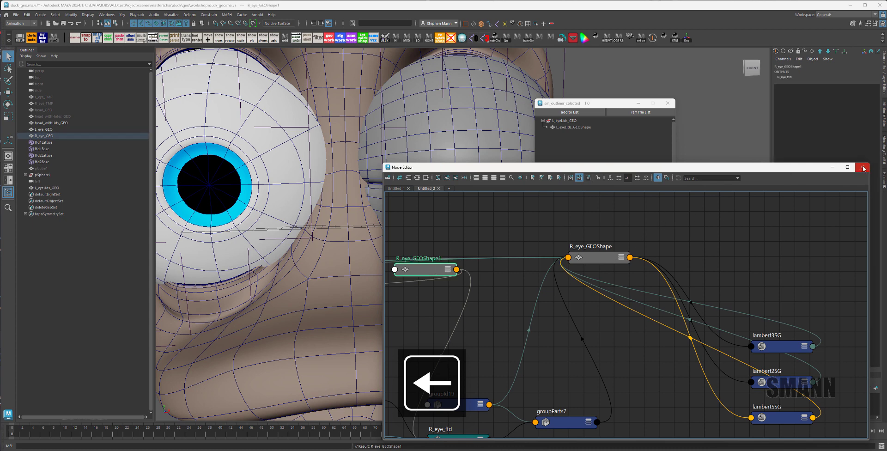
# Step: Close the Node Editor and the sm_outliner_selected window, then clear the selection
pyautogui.click(863, 168)
pyautogui.moveTo(523, 120); pyautogui.dragTo(527, 127)
pyautogui.click(668, 104)
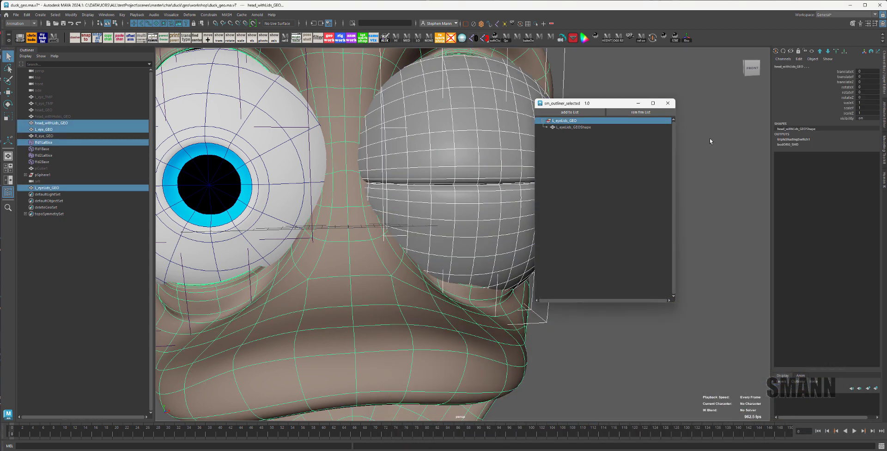
pyautogui.keyDown('alt'); pyautogui.moveTo(711, 145); pyautogui.dragTo(485, 188, button='middle'); pyautogui.keyUp('alt')
pyautogui.click(485, 188)
# Step: Create a polygon sphere, frame it, activate the Move tool and isolate the sphere in the view
pyautogui.keyDown('shift'); pyautogui.moveTo(550, 143); pyautogui.dragTo(419, 103, button='right'); pyautogui.keyUp('shift')
pyautogui.press('f')
pyautogui.press('w')
pyautogui.hotkey('ctrl', '1')
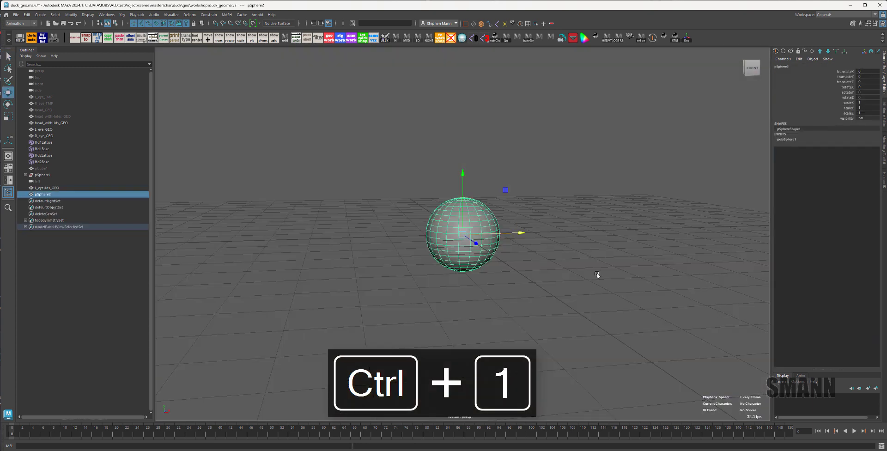
# Step: Add a Cluster deformer to the test sphere and move the cluster up and away from the origin
pyautogui.press('space')
pyautogui.click(552, 195)
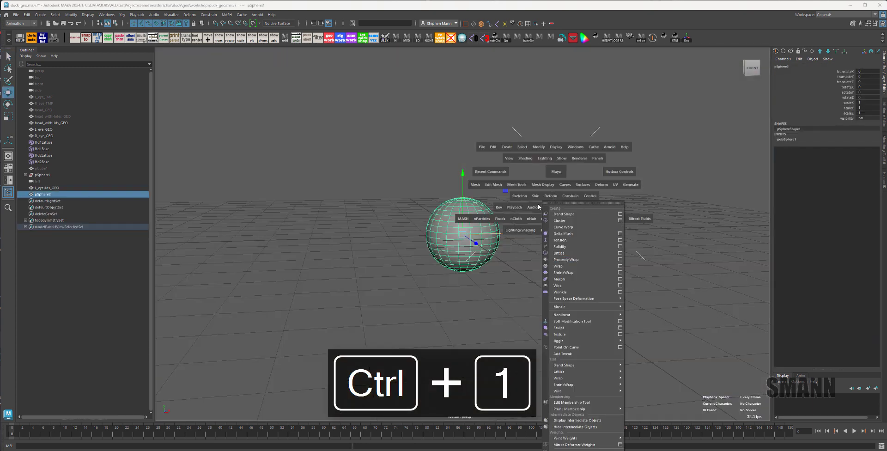
pyautogui.click(569, 222)
pyautogui.moveTo(545, 281); pyautogui.dragTo(655, 213, button='middle')
# Step: Select the displaced test sphere and delete its history
pyautogui.click(647, 211)
pyautogui.click(578, 195)
pyautogui.press('space')
pyautogui.moveTo(397, 171); pyautogui.dragTo(391, 204)
pyautogui.click(509, 138)
pyautogui.moveTo(517, 125); pyautogui.dragTo(739, 234)
# Step: Open the Node Editor and graph the input and output connections of pSphere2 to check for leftover shape nodes
pyautogui.press('space')
pyautogui.moveTo(647, 203); pyautogui.dragTo(796, 249)
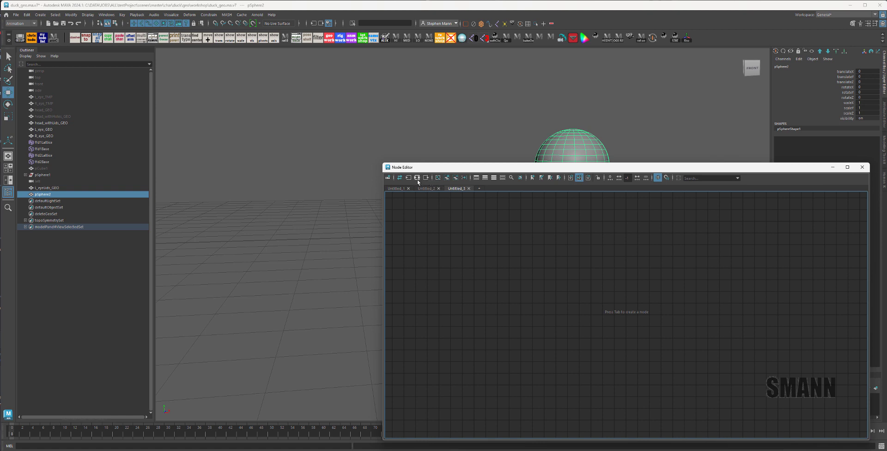
pyautogui.click(417, 179)
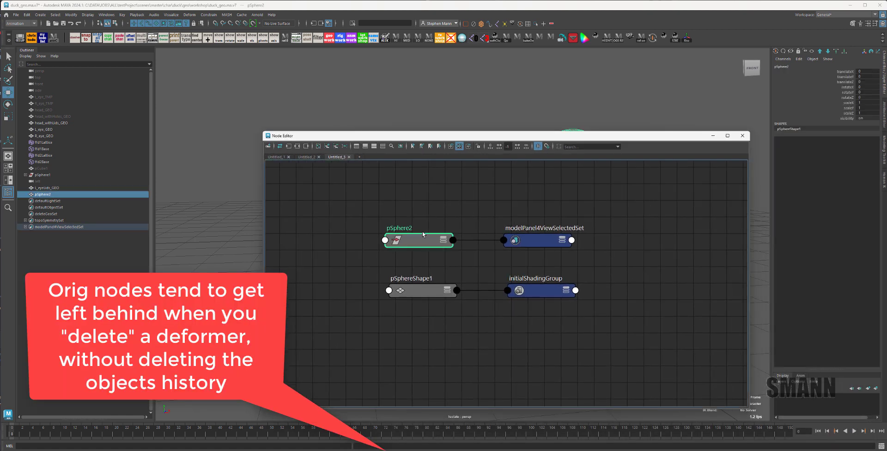
pyautogui.press('Left')
pyautogui.press('Up')
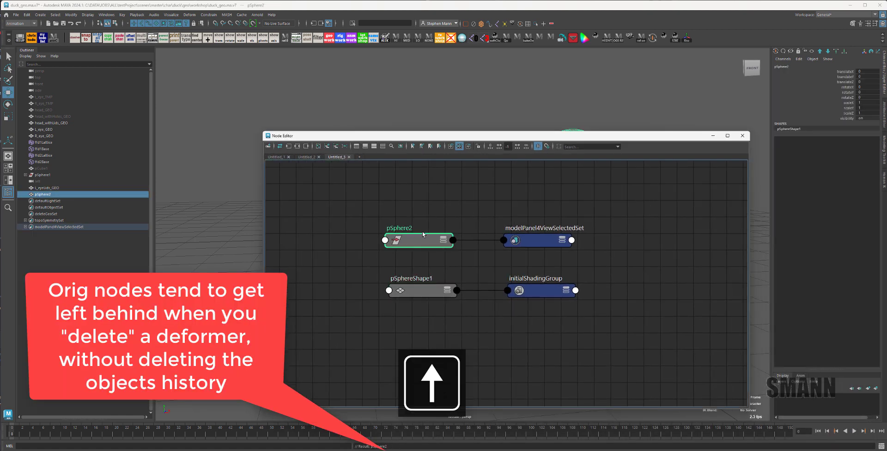
# Step: Close the Node Editor, delete the test sphere and leave isolation to show the whole head
pyautogui.click(743, 136)
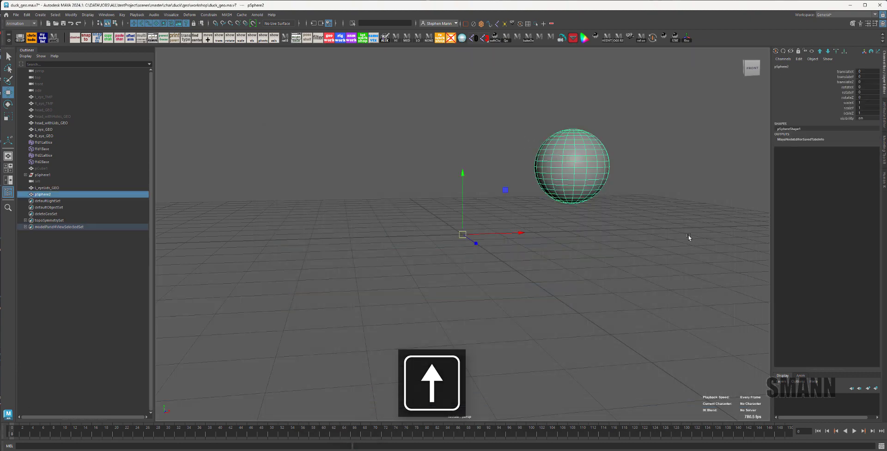
pyautogui.press('Delete')
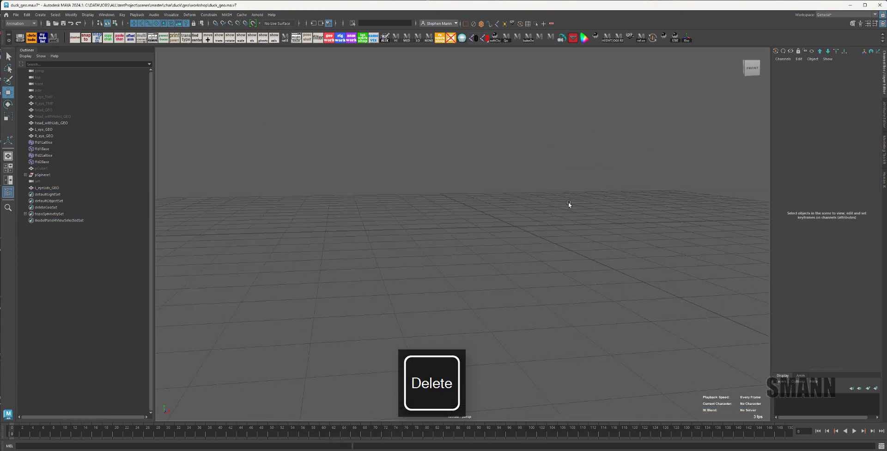
pyautogui.hotkey('ctrl', '1')
# Step: Select L_eyelids_GEO and examine from several angles, with X-ray briefly on, how the closed lids fit over the eye
pyautogui.keyDown('alt'); pyautogui.moveTo(522, 245); pyautogui.dragTo(418, 234, button='right'); pyautogui.keyUp('alt')
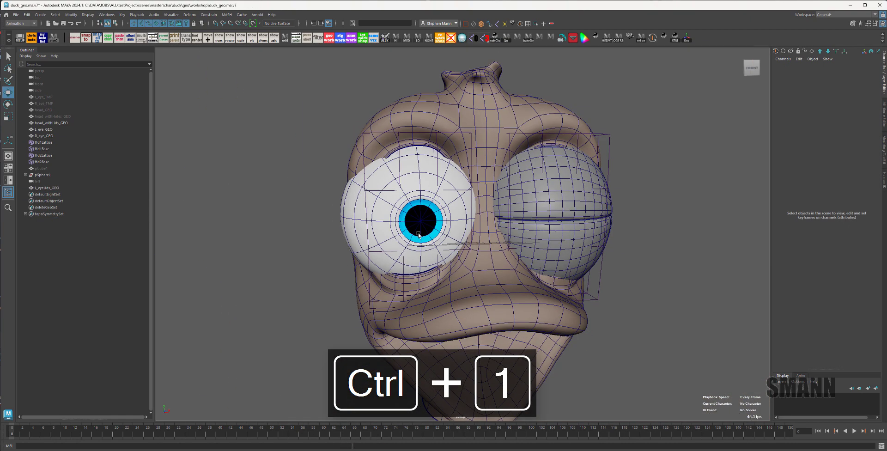
pyautogui.hotkey('alt', 'w')
pyautogui.hotkey('alt', 'w')
pyautogui.moveTo(647, 273)
pyautogui.keyDown('alt'); pyautogui.mouseDown()
pyautogui.moveTo(543, 271)
pyautogui.moveTo(556, 265)
pyautogui.mouseUp(); pyautogui.keyUp('alt')
pyautogui.click(429, 186)
pyautogui.keyDown('ctrl'); pyautogui.keyDown('alt'); pyautogui.moveTo(342, 126); pyautogui.dragTo(558, 286); pyautogui.keyUp('alt'); pyautogui.keyUp('ctrl')
pyautogui.keyDown('alt'); pyautogui.moveTo(558, 286); pyautogui.dragTo(499, 271); pyautogui.keyUp('alt')
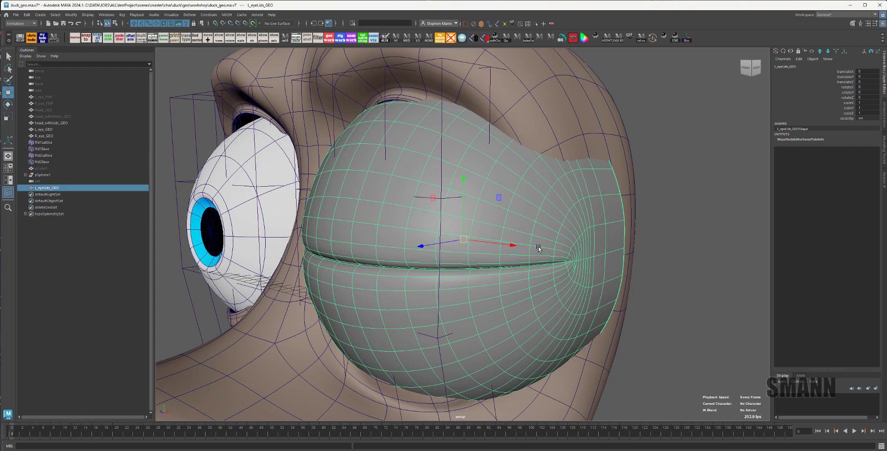
pyautogui.keyDown('alt'); pyautogui.moveTo(539, 246); pyautogui.dragTo(347, 148); pyautogui.keyUp('alt')
pyautogui.keyDown('alt'); pyautogui.moveTo(475, 304); pyautogui.dragTo(513, 278); pyautogui.keyUp('alt')
pyautogui.keyDown('alt'); pyautogui.moveTo(633, 286); pyautogui.dragTo(609, 250); pyautogui.keyUp('alt')
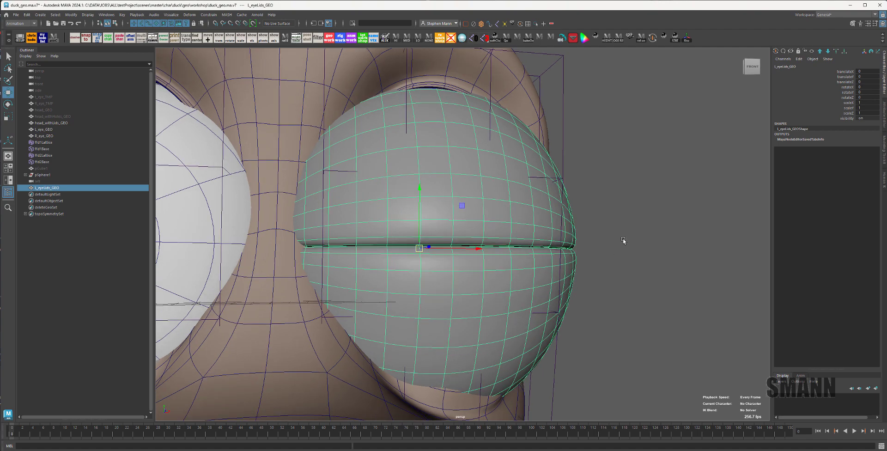
pyautogui.keyDown('alt'); pyautogui.moveTo(552, 206); pyautogui.dragTo(646, 239); pyautogui.keyUp('alt')
pyautogui.hotkey('alt', 'x')
pyautogui.hotkey('alt', 'x')
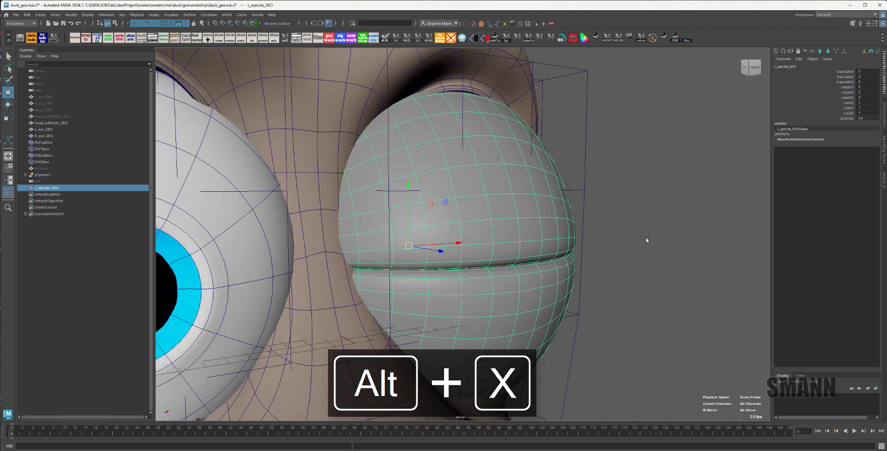
# Step: Isolate L_eyelids_GEO and select the second edge loops above and below the lid opening
pyautogui.hotkey('ctrl', '1')
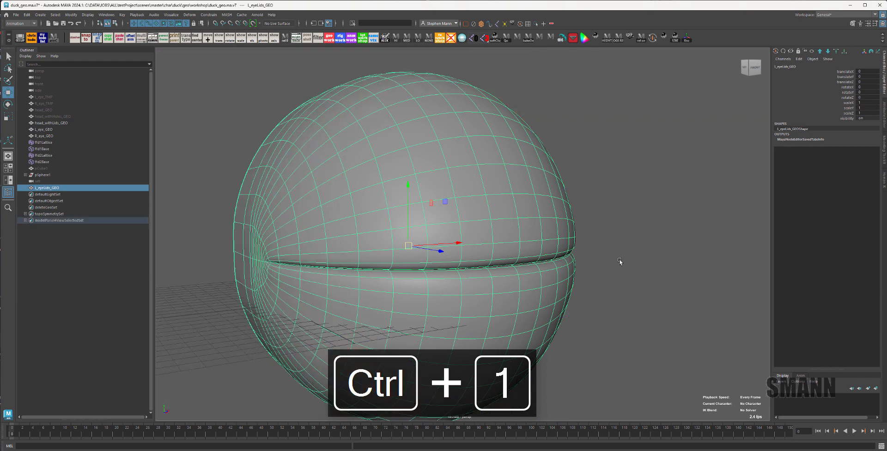
pyautogui.keyDown('alt'); pyautogui.moveTo(620, 260); pyautogui.dragTo(448, 240); pyautogui.keyUp('alt')
pyautogui.doubleClick(448, 244)
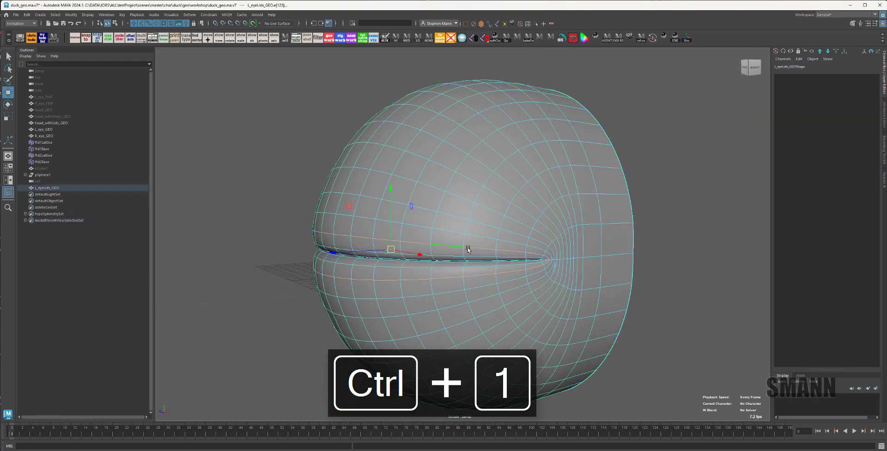
pyautogui.keyDown('alt'); pyautogui.moveTo(573, 278); pyautogui.dragTo(513, 287); pyautogui.keyUp('alt')
pyautogui.keyDown('shift'); pyautogui.rightClick(651, 236); pyautogui.keyUp('shift')
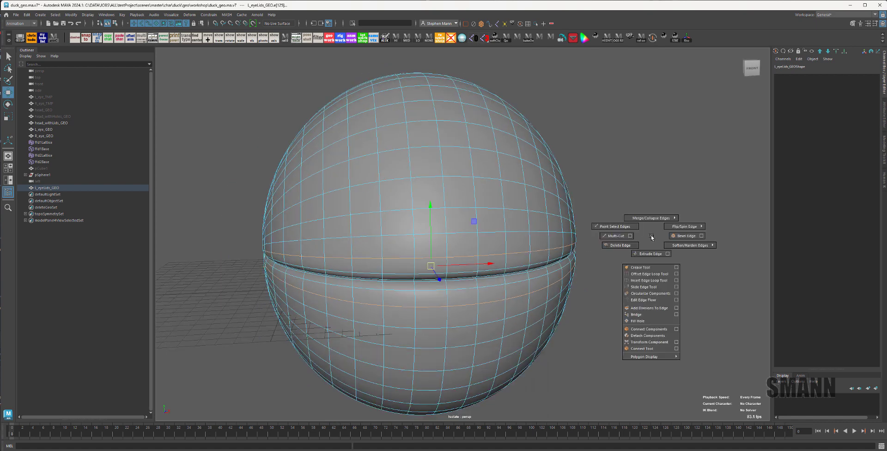
pyautogui.rightClick(651, 236)
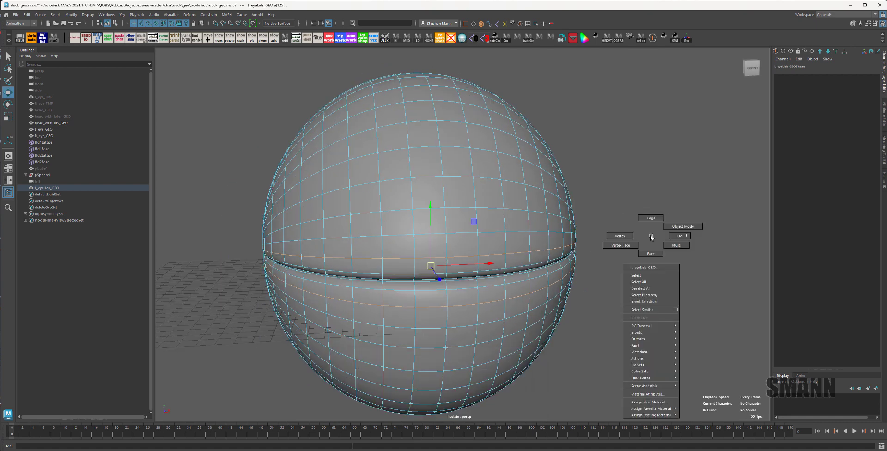
pyautogui.keyDown('shift'); pyautogui.rightClick(650, 237); pyautogui.keyUp('shift')
pyautogui.moveTo(651, 237); pyautogui.dragTo(622, 237, button='right')
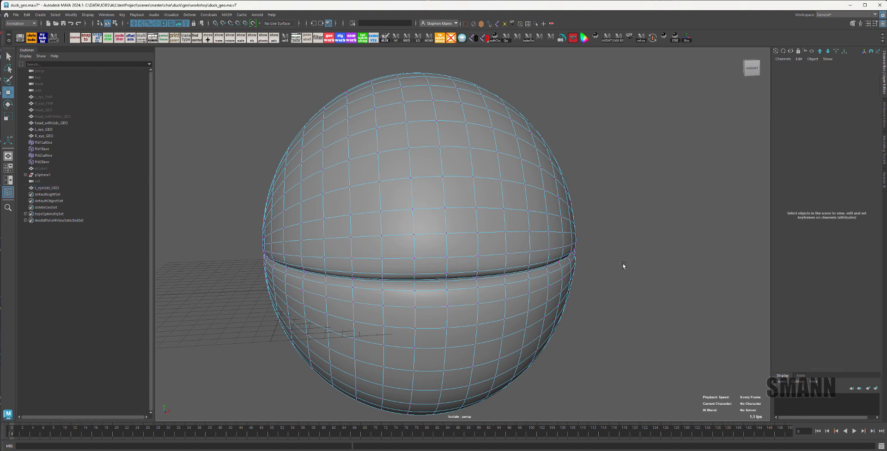
pyautogui.keyDown('alt'); pyautogui.moveTo(624, 266); pyautogui.dragTo(621, 264); pyautogui.keyUp('alt')
pyautogui.hotkey('ctrl', 'z')
# Step: Convert the selected lid edge loops to vertices and orient the Move tool to the vertex normals (U, V, N axes)
pyautogui.keyDown('ctrl'); pyautogui.moveTo(657, 261); pyautogui.dragTo(606, 262, button='right'); pyautogui.keyUp('ctrl')
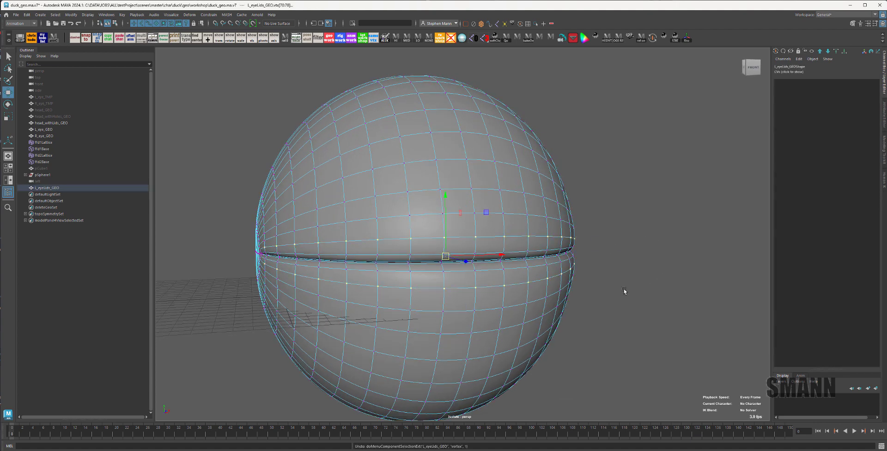
pyautogui.keyDown('alt'); pyautogui.moveTo(623, 288); pyautogui.dragTo(618, 283); pyautogui.keyUp('alt')
pyautogui.keyDown('ctrl'); pyautogui.keyDown('shift'); pyautogui.moveTo(643, 265); pyautogui.dragTo(567, 274, button='right'); pyautogui.keyUp('shift'); pyautogui.keyUp('ctrl')
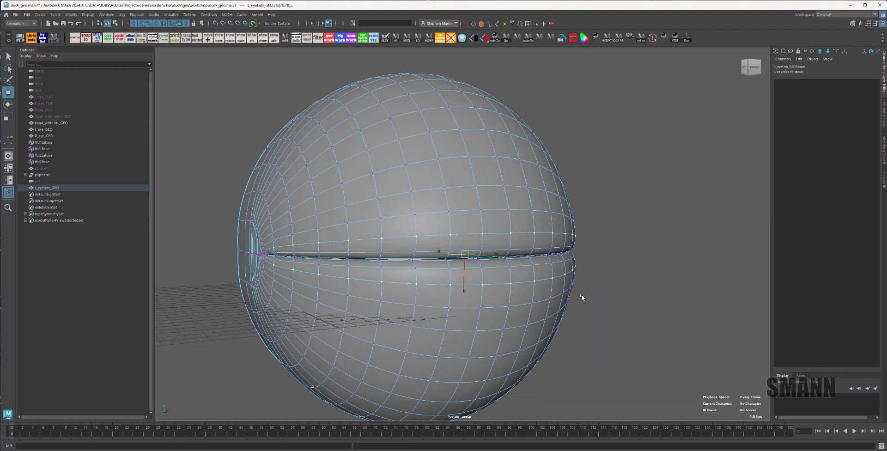
# Step: Try shifting the selected lid vertices along their U axis, undoing each attempt
pyautogui.keyDown('alt'); pyautogui.moveTo(580, 297); pyautogui.dragTo(498, 299); pyautogui.keyUp('alt')
pyautogui.keyDown('alt'); pyautogui.moveTo(498, 299); pyautogui.dragTo(514, 300, button='right'); pyautogui.keyUp('alt')
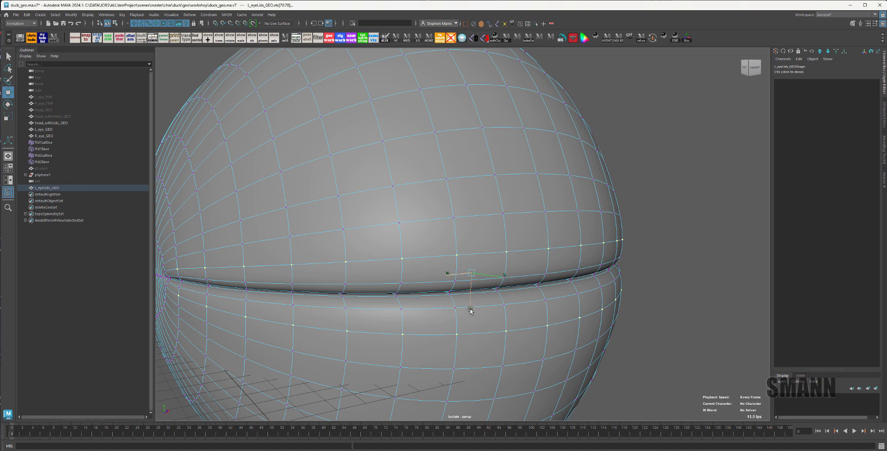
pyautogui.moveTo(470, 310); pyautogui.dragTo(470, 308)
pyautogui.hotkey('ctrl', 'z')
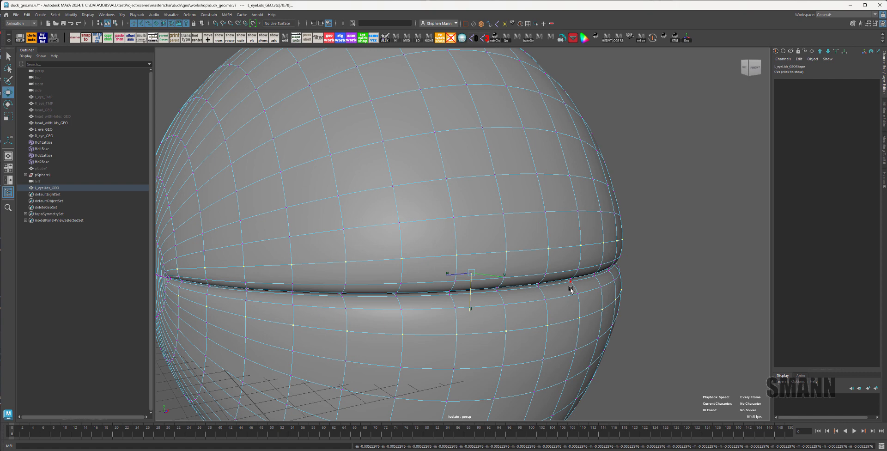
pyautogui.keyDown('alt'); pyautogui.moveTo(549, 296); pyautogui.dragTo(549, 276, button='middle'); pyautogui.keyUp('alt')
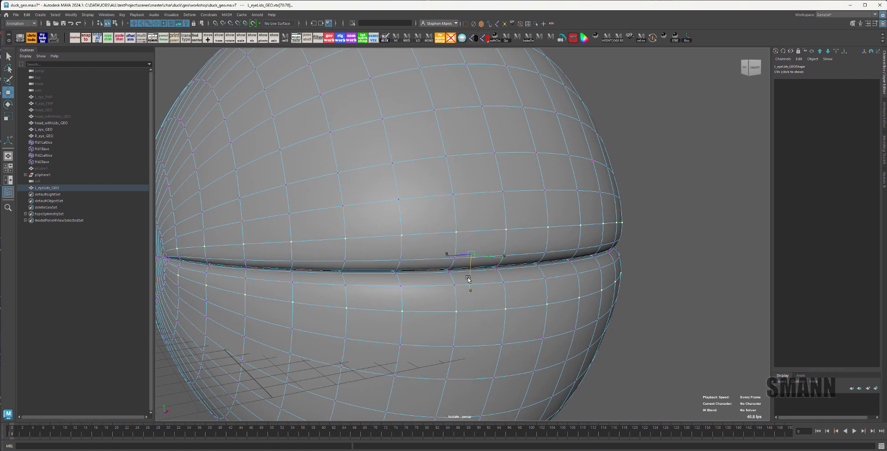
pyautogui.moveTo(468, 279); pyautogui.dragTo(482, 296)
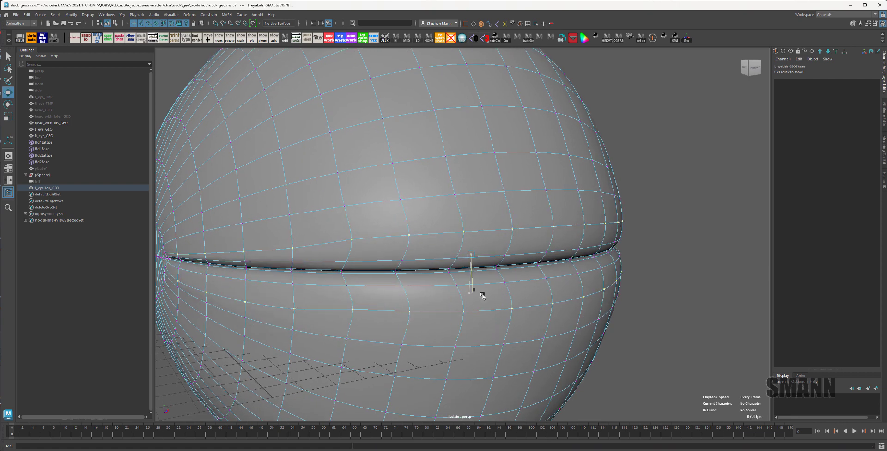
pyautogui.hotkey('ctrl', 'z')
# Step: Push the selected vertices of the second loops around the lid opening slightly outward along their normals
pyautogui.keyDown('alt'); pyautogui.moveTo(542, 281); pyautogui.dragTo(563, 292); pyautogui.keyUp('alt')
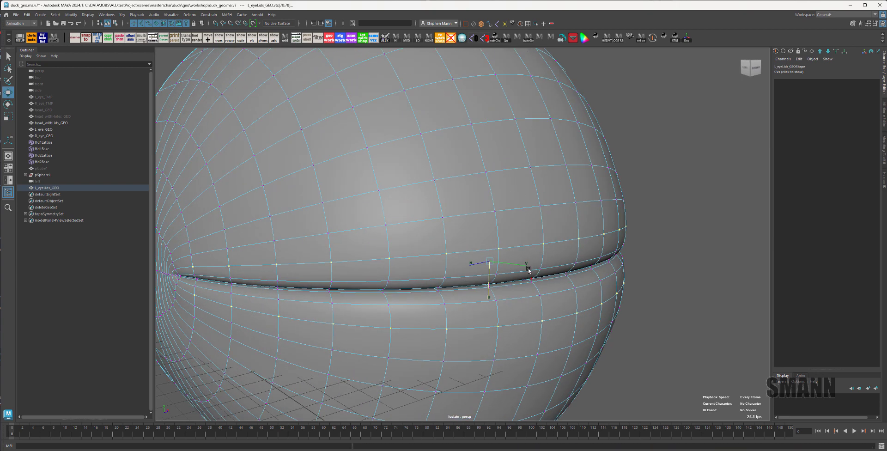
pyautogui.moveTo(520, 265); pyautogui.dragTo(513, 270)
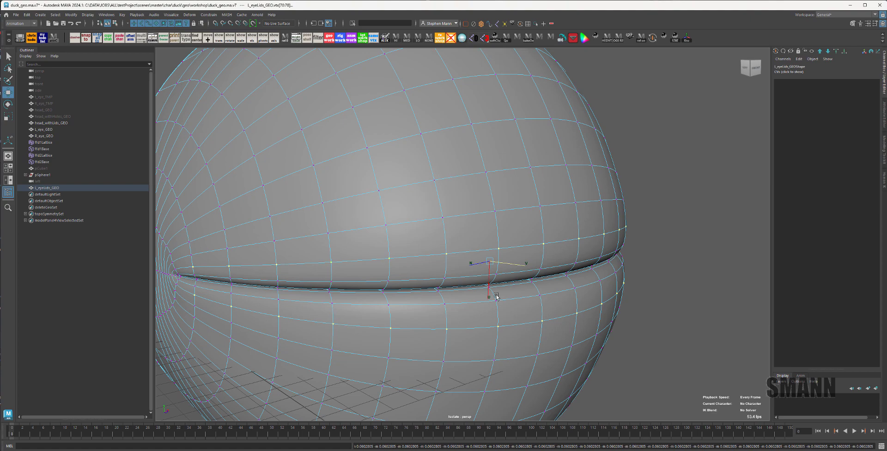
pyautogui.keyDown('alt'); pyautogui.moveTo(496, 296); pyautogui.dragTo(672, 306); pyautogui.keyUp('alt')
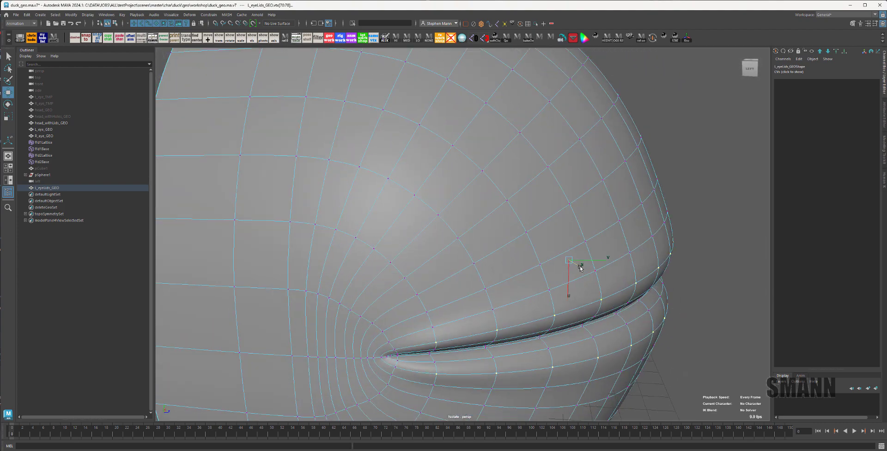
pyautogui.moveTo(580, 268); pyautogui.dragTo(582, 268, button='middle')
pyautogui.keyDown('alt'); pyautogui.moveTo(574, 256); pyautogui.dragTo(668, 296); pyautogui.keyUp('alt')
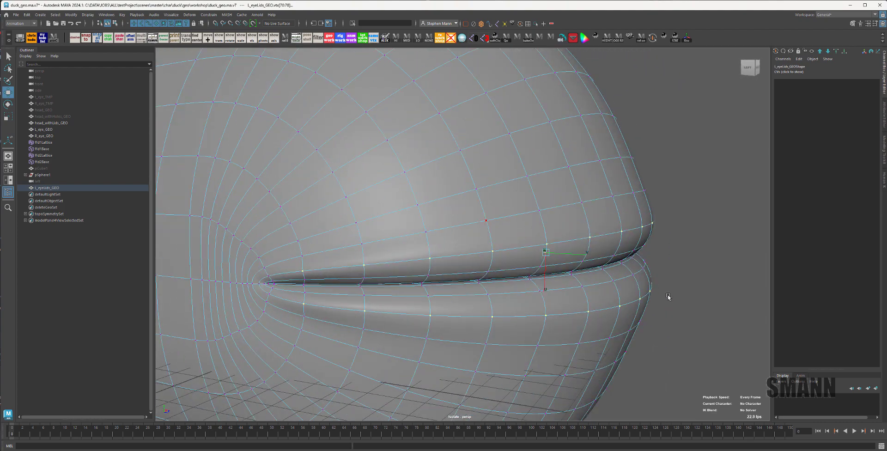
# Step: Push the vertices of the edge loops directly bordering the lid opening slightly outward along their normals, then return to object selection
pyautogui.moveTo(338, 275); pyautogui.dragTo(338, 276, button='right')
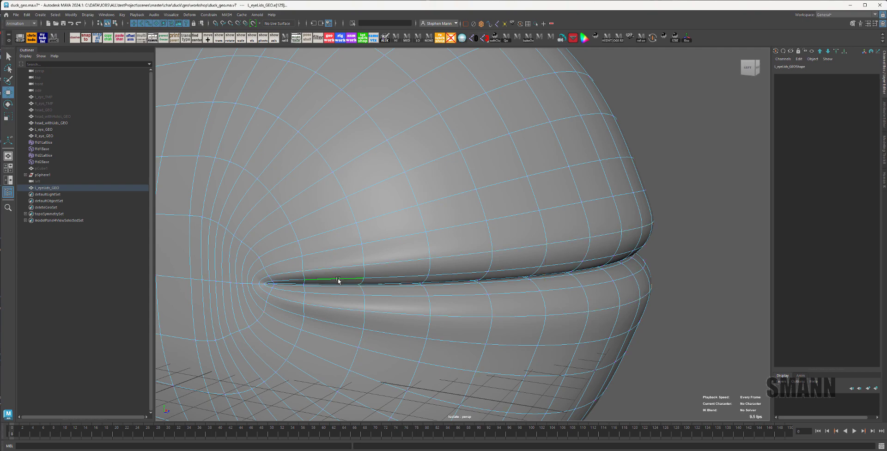
pyautogui.keyDown('alt'); pyautogui.moveTo(310, 280); pyautogui.dragTo(465, 300); pyautogui.keyUp('alt')
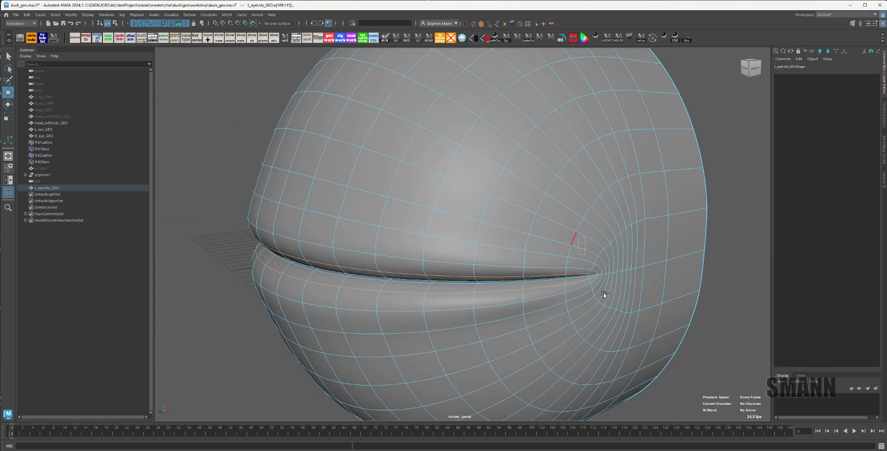
pyautogui.hotkey('ctrl', 'F9')
pyautogui.keyDown('alt'); pyautogui.moveTo(550, 342); pyautogui.dragTo(629, 338); pyautogui.keyUp('alt')
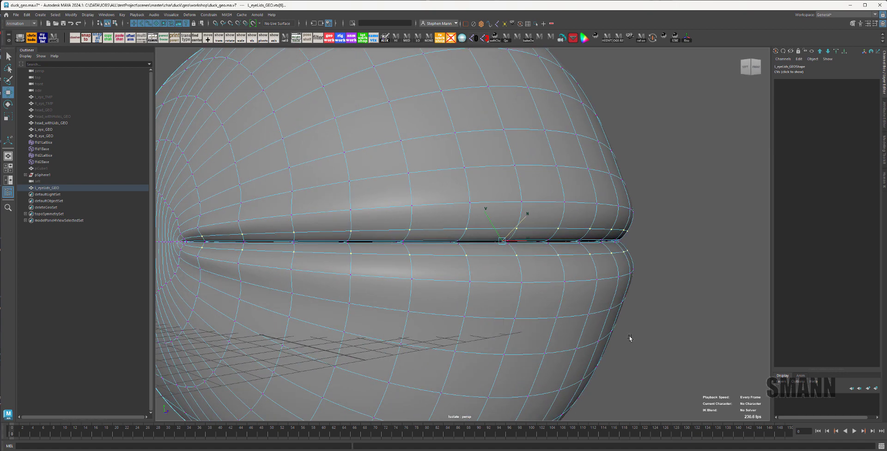
pyautogui.moveTo(523, 219); pyautogui.dragTo(528, 219)
pyautogui.keyDown('alt'); pyautogui.moveTo(695, 262); pyautogui.dragTo(558, 247); pyautogui.keyUp('alt')
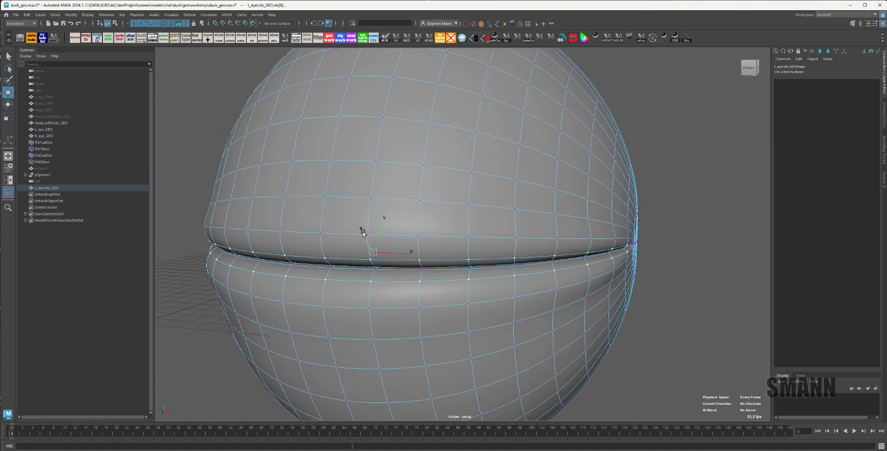
pyautogui.moveTo(364, 233); pyautogui.dragTo(361, 232)
pyautogui.keyDown('alt'); pyautogui.moveTo(513, 277); pyautogui.dragTo(614, 228); pyautogui.keyUp('alt')
pyautogui.press('F8')
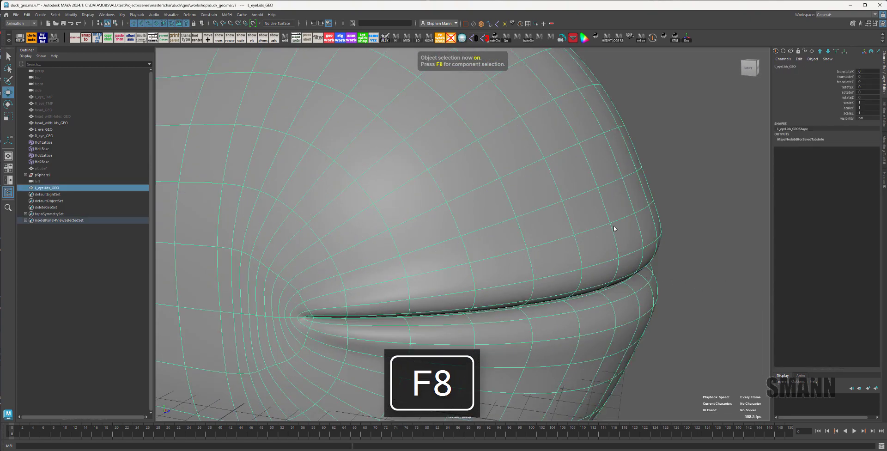
# Step: Adjust the vertices of the matching edge loops farther out on both lids along their normals, then return to object selection
pyautogui.moveTo(578, 268); pyautogui.dragTo(578, 236, button='right')
pyautogui.keyDown('alt'); pyautogui.moveTo(363, 394); pyautogui.dragTo(317, 375); pyautogui.keyUp('alt')
pyautogui.doubleClick(622, 220)
pyautogui.keyDown('alt'); pyautogui.moveTo(677, 308); pyautogui.dragTo(560, 229); pyautogui.keyUp('alt')
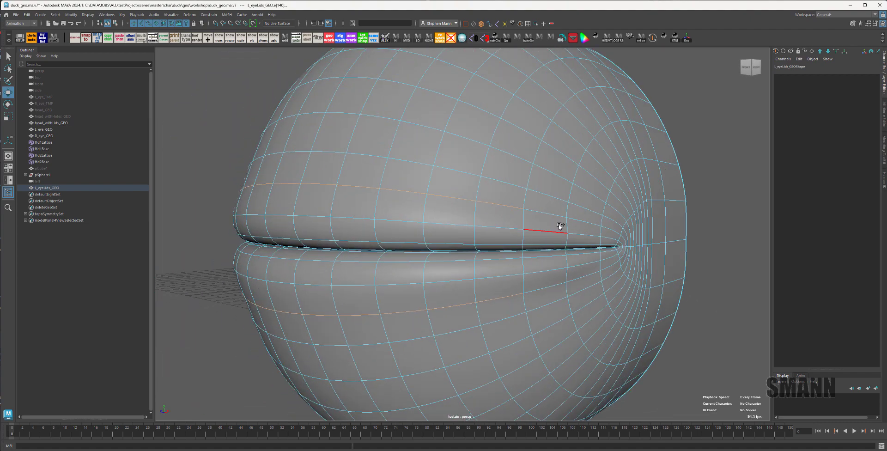
pyautogui.hotkey('ctrl', 'F9')
pyautogui.keyDown('alt'); pyautogui.moveTo(574, 308); pyautogui.dragTo(659, 300); pyautogui.keyUp('alt')
pyautogui.keyDown('alt'); pyautogui.moveTo(505, 294); pyautogui.dragTo(506, 293); pyautogui.keyUp('alt')
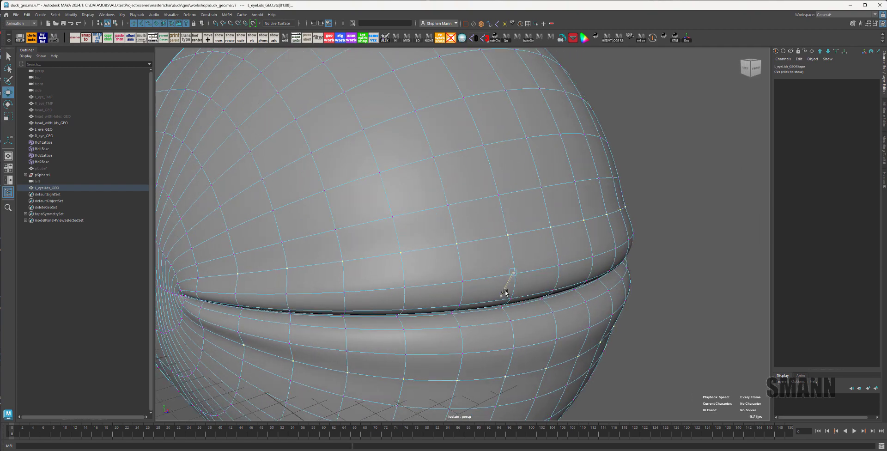
pyautogui.keyDown('alt'); pyautogui.moveTo(584, 329); pyautogui.dragTo(618, 320); pyautogui.keyUp('alt')
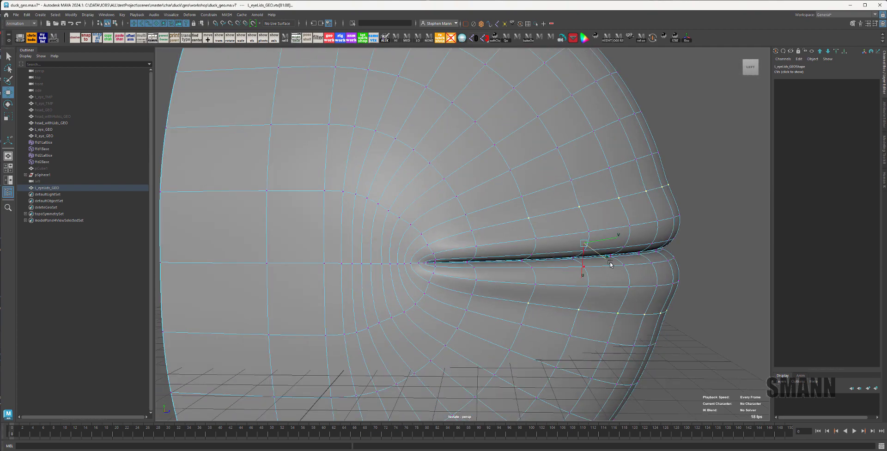
pyautogui.keyDown('alt'); pyautogui.moveTo(602, 257); pyautogui.dragTo(631, 291); pyautogui.keyUp('alt')
pyautogui.press('F8')
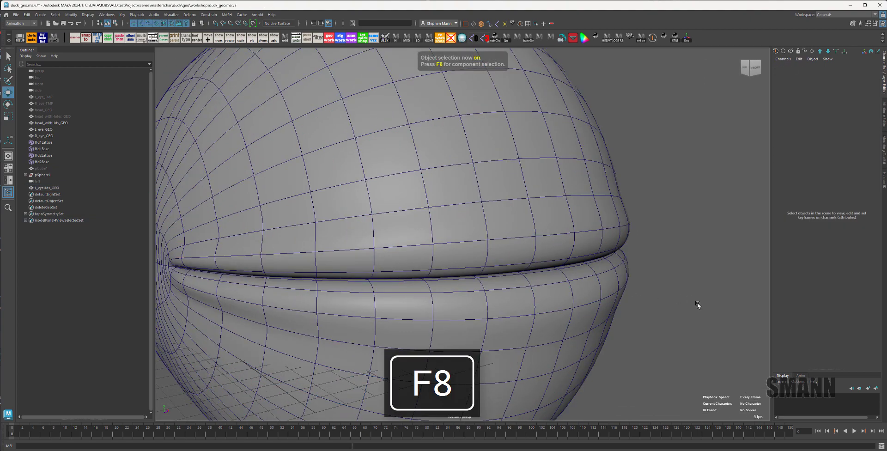
# Step: Leave isolation and turn on X-ray display to examine the reshaped eyelids over the eye
pyautogui.keyDown('alt'); pyautogui.moveTo(698, 305); pyautogui.dragTo(561, 293, button='right'); pyautogui.keyUp('alt')
pyautogui.hotkey('alt', 'w')
pyautogui.moveTo(560, 292)
pyautogui.keyDown('alt'); pyautogui.mouseDown()
pyautogui.moveTo(504, 291)
pyautogui.moveTo(578, 291)
pyautogui.moveTo(610, 249)
pyautogui.moveTo(616, 291)
pyautogui.moveTo(531, 239)
pyautogui.moveTo(569, 251)
pyautogui.mouseUp(); pyautogui.keyUp('alt')
pyautogui.hotkey('ctrl', '1')
pyautogui.hotkey('alt', 'w')
pyautogui.hotkey('alt', 'x')
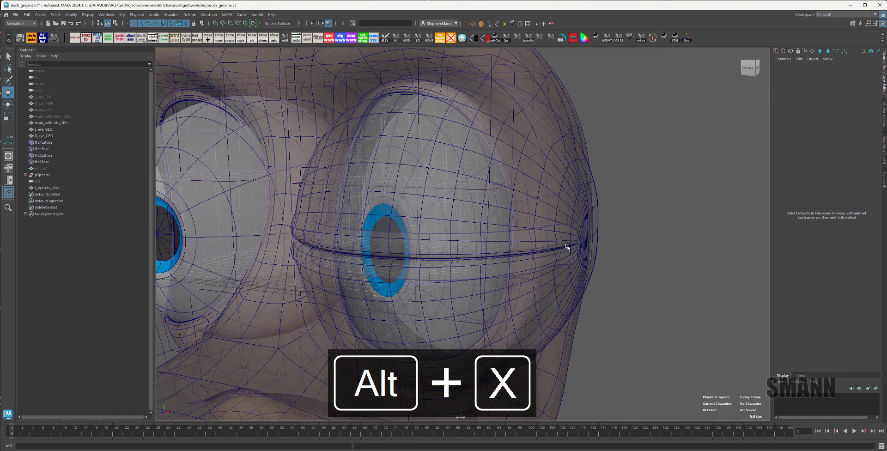
# Step: Open the UV Editor for L_eyelids_GEO and place its window over the model where the UV shell can be seen
pyautogui.click(589, 226)
pyautogui.click(524, 61)
pyautogui.click(570, 137)
pyautogui.press('space')
pyautogui.moveTo(417, 131); pyautogui.dragTo(447, 144)
pyautogui.press('space')
pyautogui.click(476, 122)
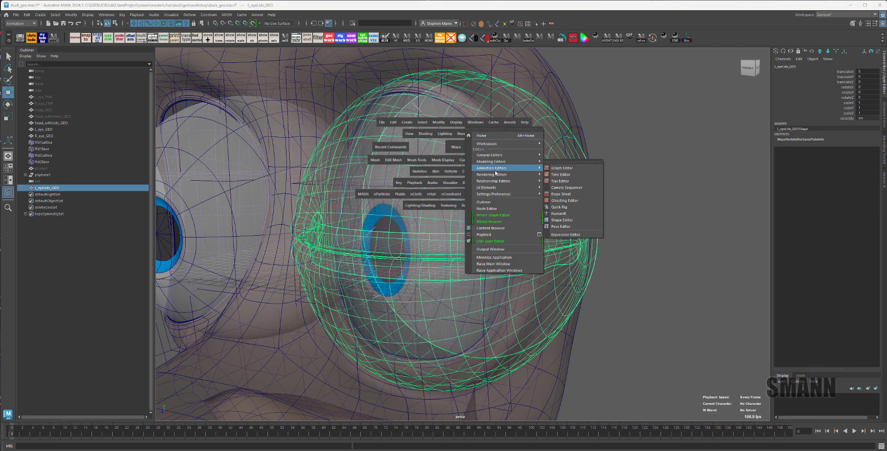
pyautogui.moveTo(493, 162)
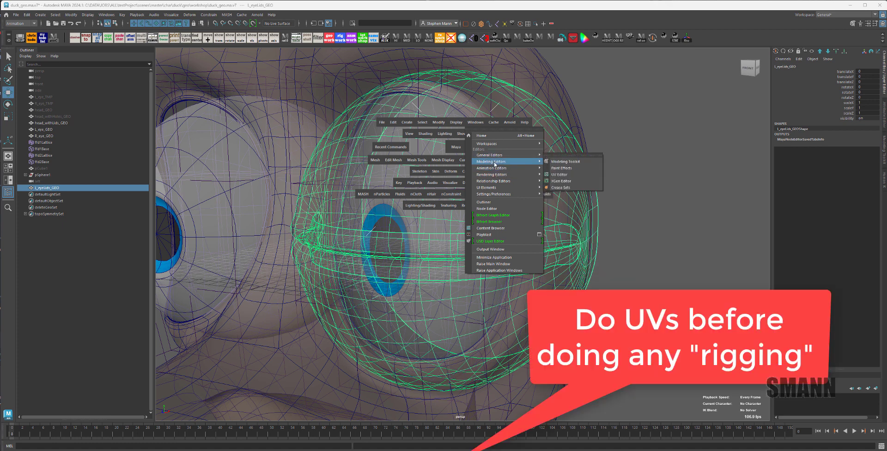
pyautogui.click(559, 174)
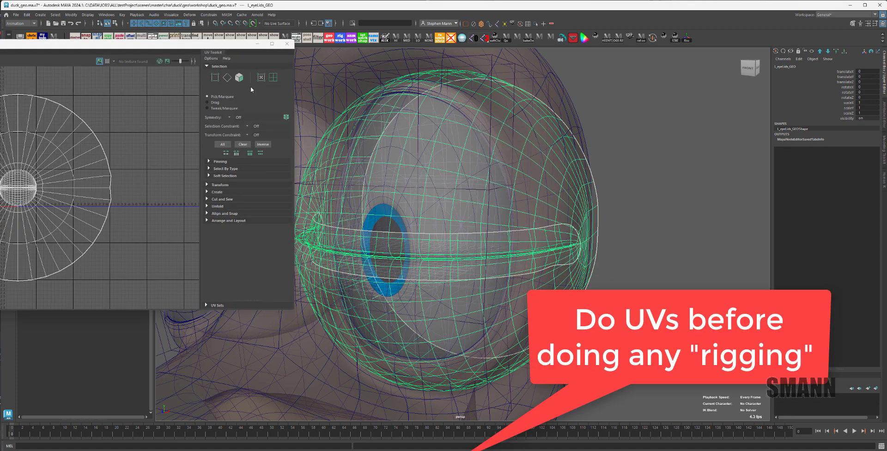
pyautogui.moveTo(153, 48); pyautogui.dragTo(457, 129)
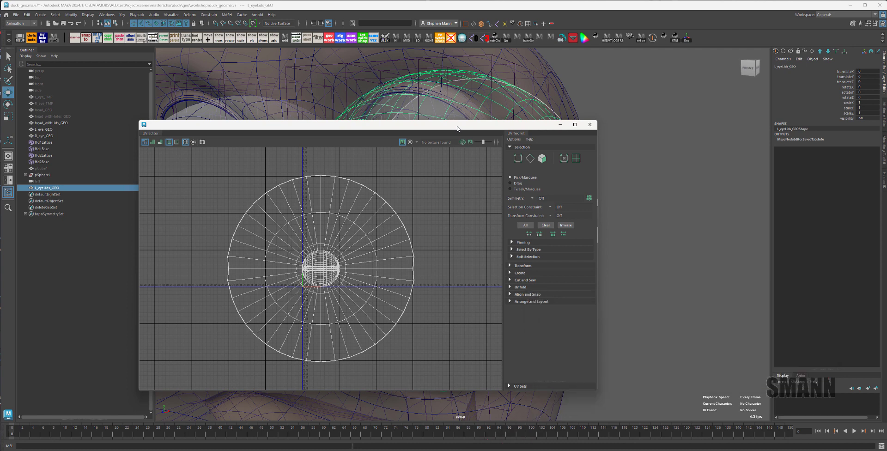
# Step: Select the dense inner circle of UVs around the lid opening and scale it up within the shell
pyautogui.keyDown('alt'); pyautogui.moveTo(277, 284); pyautogui.dragTo(300, 285, button='right'); pyautogui.keyUp('alt')
pyautogui.moveTo(393, 272); pyautogui.dragTo(461, 271, button='right')
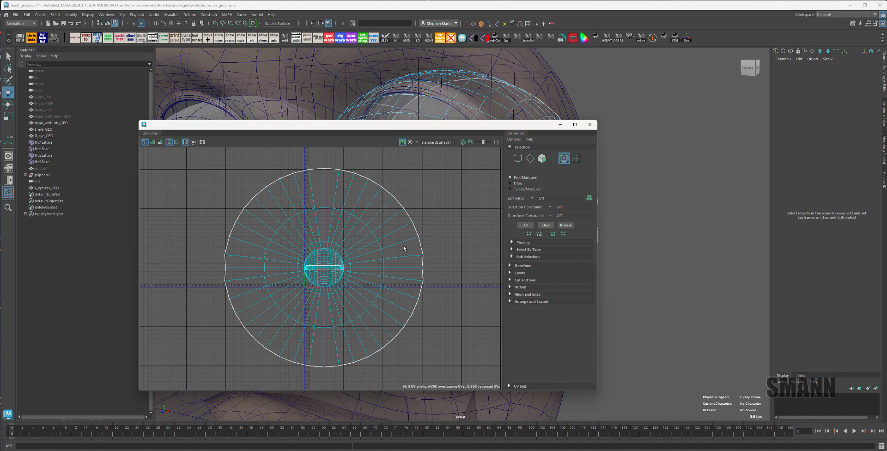
pyautogui.keyDown('alt'); pyautogui.moveTo(321, 260); pyautogui.dragTo(450, 279, button='right'); pyautogui.keyUp('alt')
pyautogui.keyDown('alt'); pyautogui.moveTo(450, 279); pyautogui.dragTo(393, 264, button='middle'); pyautogui.keyUp('alt')
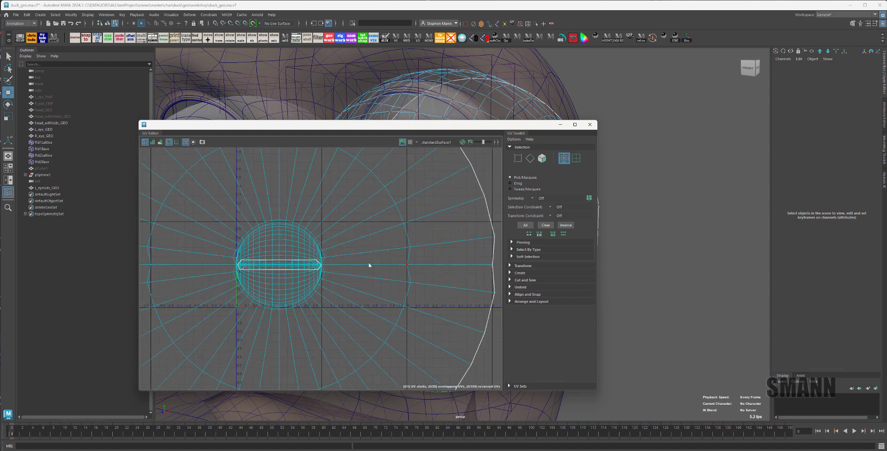
pyautogui.moveTo(371, 266); pyautogui.dragTo(287, 245, button='right')
pyautogui.moveTo(174, 203); pyautogui.dragTo(356, 334)
pyautogui.keyDown('ctrl'); pyautogui.moveTo(370, 256); pyautogui.dragTo(403, 255, button='right'); pyautogui.keyUp('ctrl')
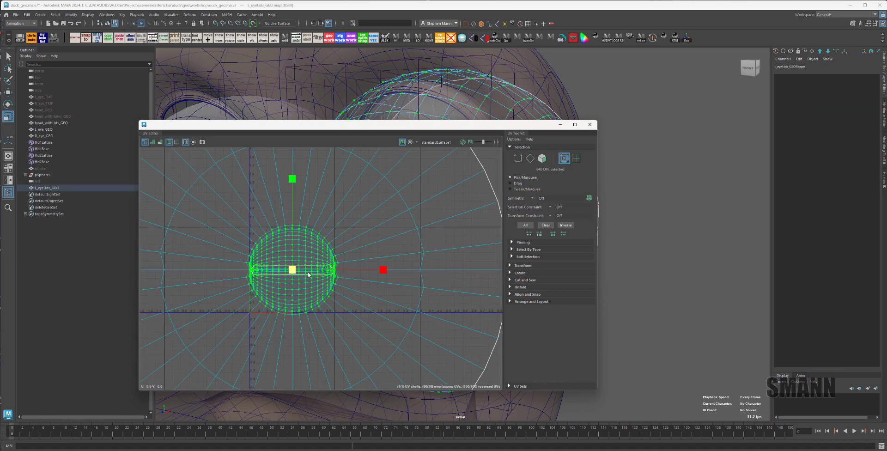
pyautogui.moveTo(309, 275); pyautogui.dragTo(438, 178, button='middle')
# Step: Grow the UV selection outward and scale it up again so the rings space out toward the shell border
pyautogui.keyDown('alt'); pyautogui.moveTo(448, 218); pyautogui.dragTo(266, 188, button='right'); pyautogui.keyUp('alt')
pyautogui.keyDown('alt'); pyautogui.moveTo(418, 226); pyautogui.dragTo(320, 202, button='right'); pyautogui.keyUp('alt')
pyautogui.keyDown('ctrl'); pyautogui.moveTo(336, 267); pyautogui.dragTo(457, 189, button='right'); pyautogui.keyUp('ctrl')
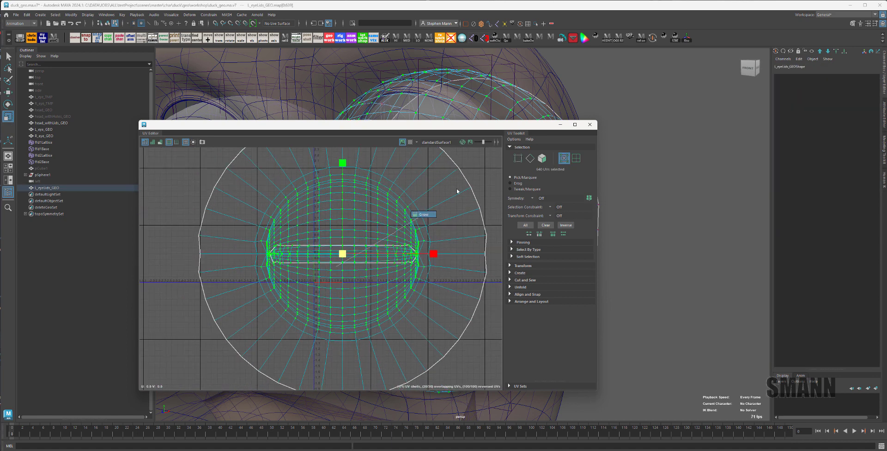
pyautogui.keyDown('alt'); pyautogui.moveTo(407, 231); pyautogui.dragTo(361, 256, button='right'); pyautogui.keyUp('alt')
pyautogui.keyDown('alt'); pyautogui.moveTo(360, 256); pyautogui.dragTo(321, 299, button='middle'); pyautogui.keyUp('alt')
pyautogui.keyDown('alt'); pyautogui.moveTo(365, 255); pyautogui.dragTo(312, 287, button='right'); pyautogui.keyUp('alt')
pyautogui.moveTo(312, 288); pyautogui.dragTo(370, 262, button='middle')
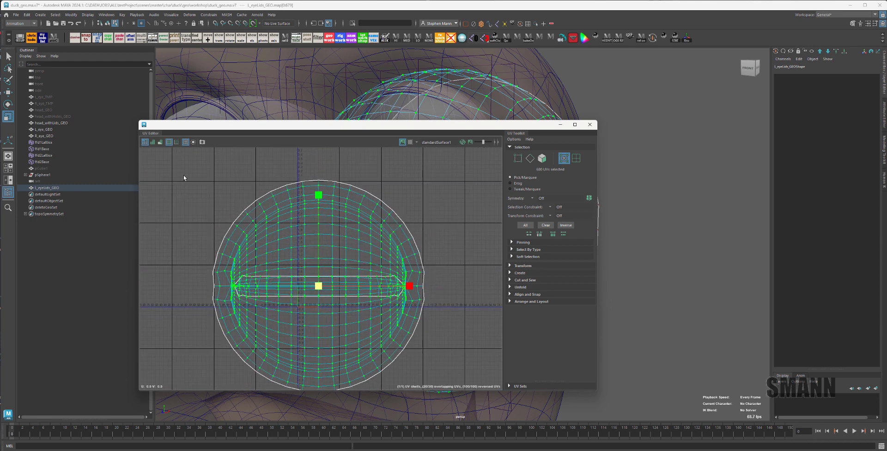
# Step: Normalize the UVs of the whole eyelid shell into the 0 to 1 tile, then return to object selection
pyautogui.rightClick(413, 185)
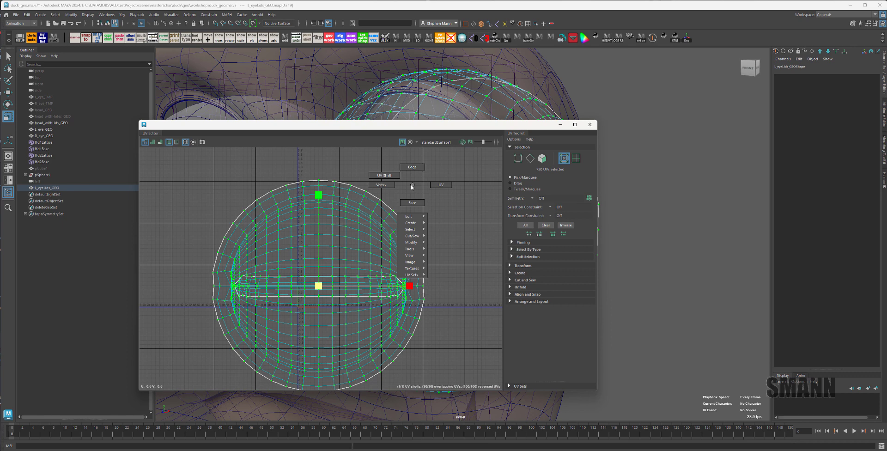
pyautogui.moveTo(426, 250)
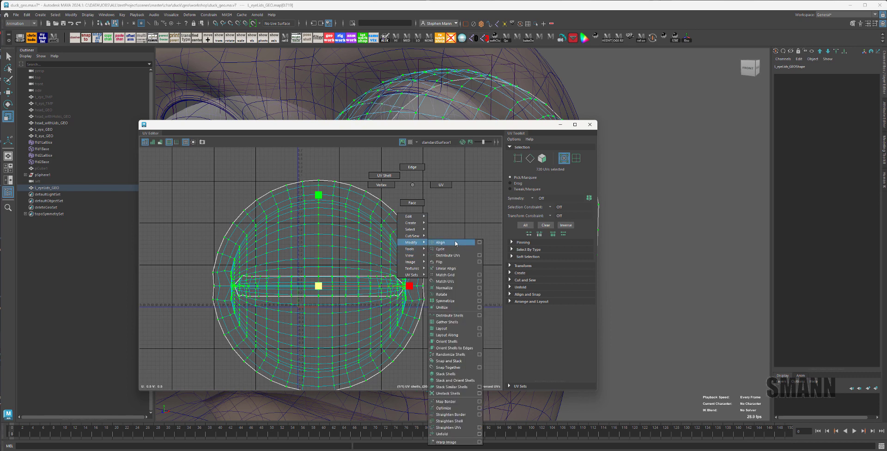
pyautogui.click(455, 288)
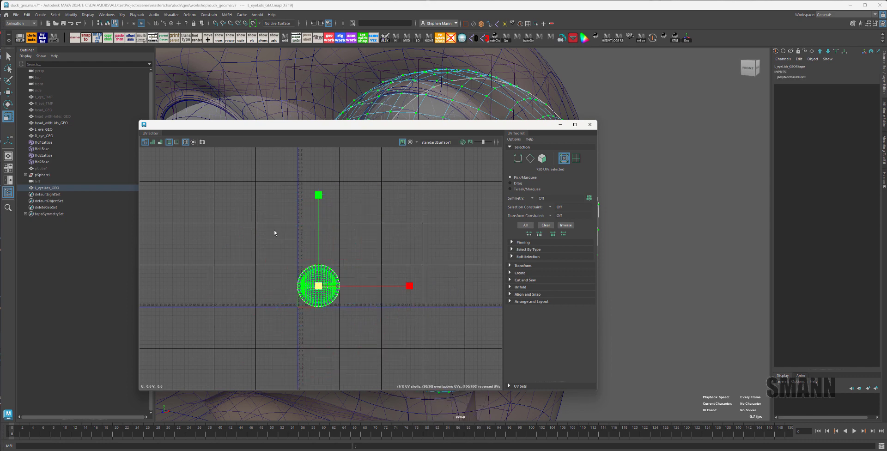
pyautogui.press('f')
pyautogui.keyDown('alt'); pyautogui.moveTo(444, 226); pyautogui.dragTo(407, 231, button='middle'); pyautogui.keyUp('alt')
pyautogui.keyDown('alt'); pyautogui.moveTo(407, 231); pyautogui.dragTo(564, 281, button='right'); pyautogui.keyUp('alt')
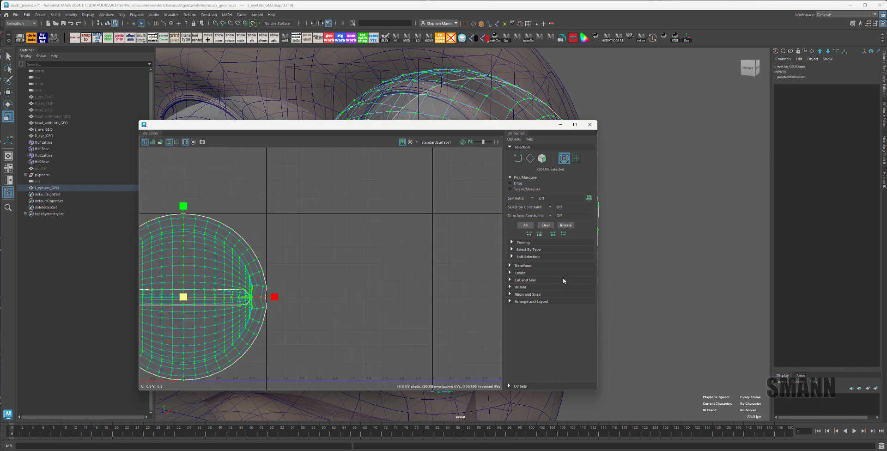
pyautogui.keyDown('alt'); pyautogui.moveTo(340, 277); pyautogui.dragTo(435, 253, button='middle'); pyautogui.keyUp('alt')
pyautogui.keyDown('alt'); pyautogui.moveTo(392, 242); pyautogui.dragTo(424, 281, button='right'); pyautogui.keyUp('alt')
pyautogui.press('F8')
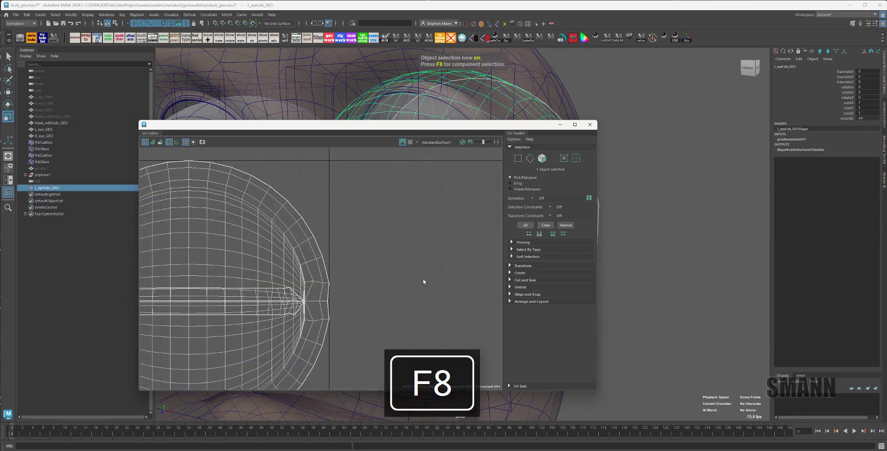
# Step: Close the UV Editor, isolate L_eyelids_GEO and turn off the X-ray display
pyautogui.hotkey('alt', 'x')
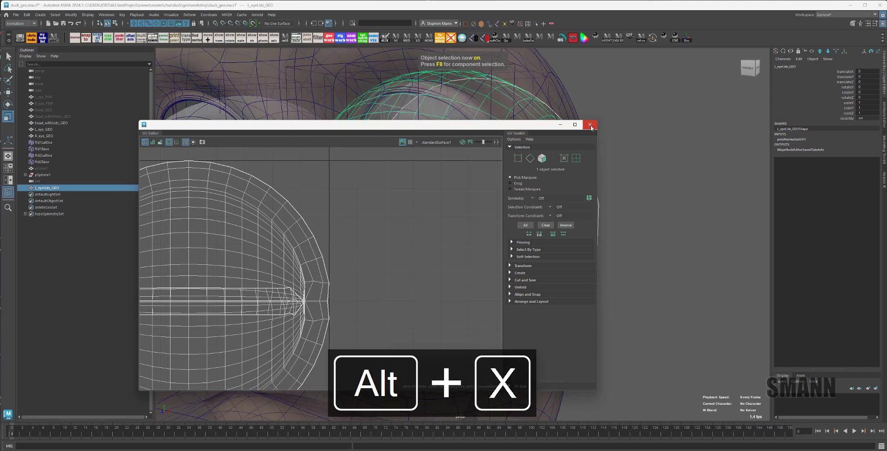
pyautogui.click(590, 125)
pyautogui.press('F8')
pyautogui.hotkey('ctrl', '1')
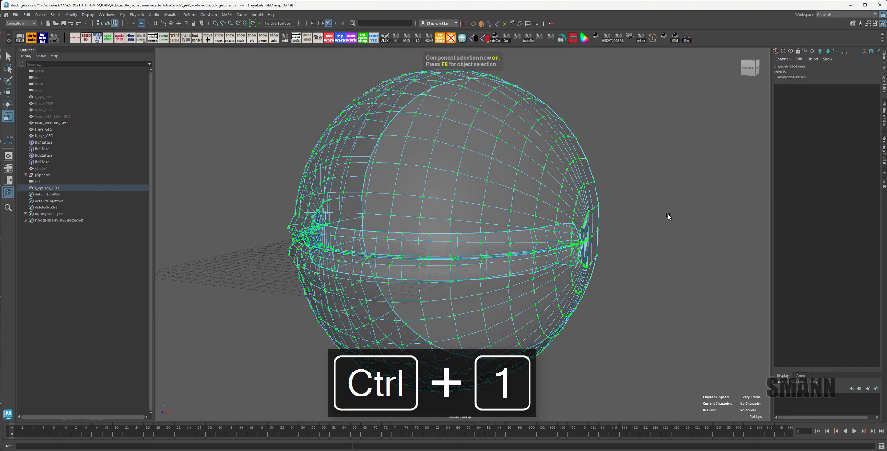
pyautogui.press('F8')
pyautogui.hotkey('alt', 'x')
pyautogui.keyDown('alt'); pyautogui.moveTo(637, 234); pyautogui.dragTo(620, 179); pyautogui.keyUp('alt')
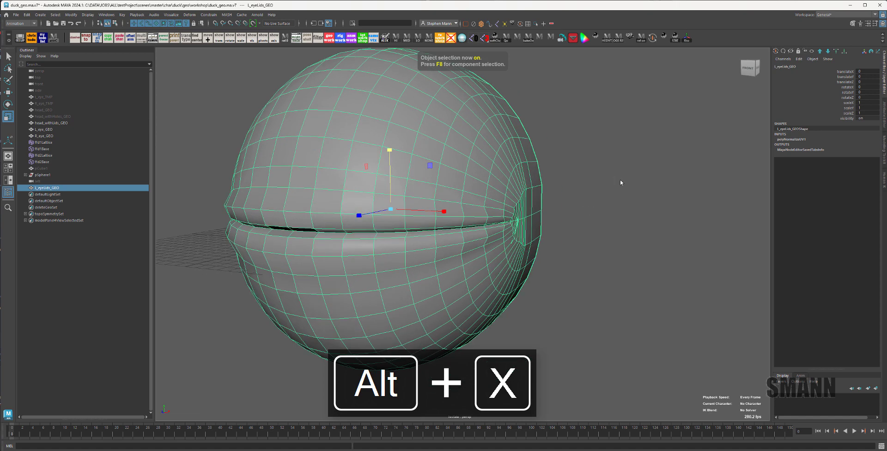
# Step: Delete the construction history of L_eyelids_GEO and show it with smooth preview and shading
pyautogui.press('space')
pyautogui.moveTo(351, 187)
pyautogui.mouseDown()
pyautogui.moveTo(353, 169)
pyautogui.moveTo(352, 180)
pyautogui.mouseUp()
pyautogui.press('3')
pyautogui.press('5')
# Step: Reopen the UV Editor for the eyelids and place its window beside the model
pyautogui.press('space')
pyautogui.click(595, 127)
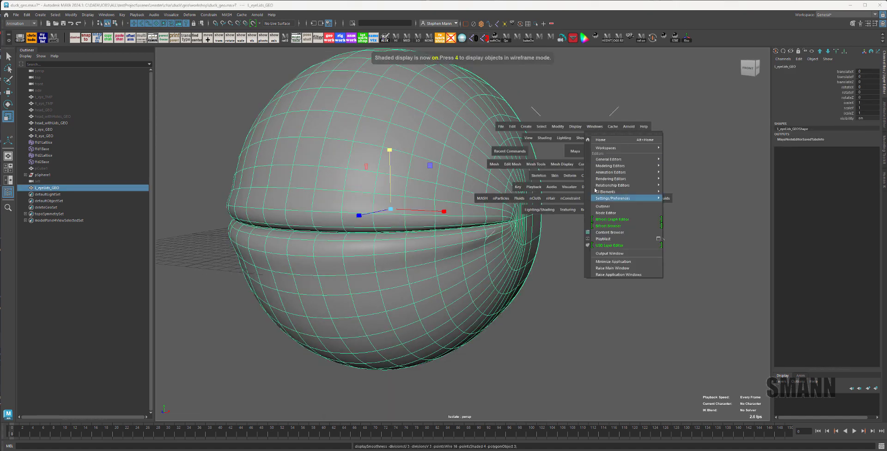
pyautogui.moveTo(614, 166)
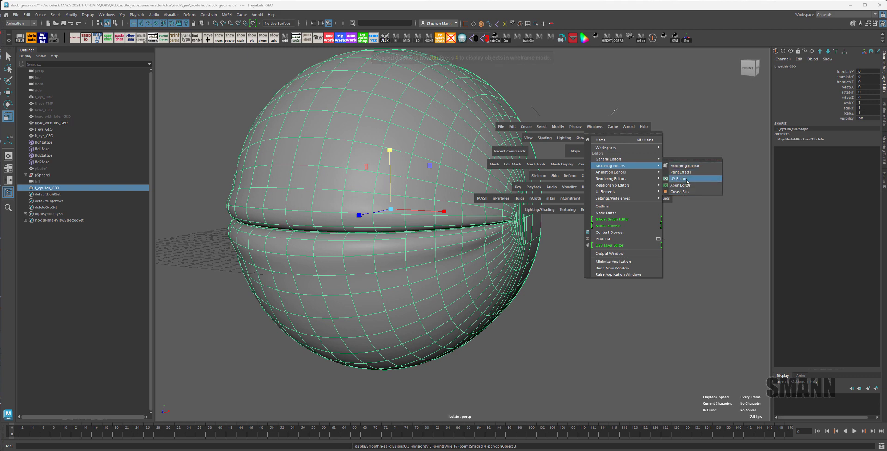
pyautogui.click(678, 178)
pyautogui.keyDown('alt'); pyautogui.moveTo(495, 229); pyautogui.dragTo(508, 219, button='middle'); pyautogui.keyUp('alt')
pyautogui.scroll(-1, 305, 177)
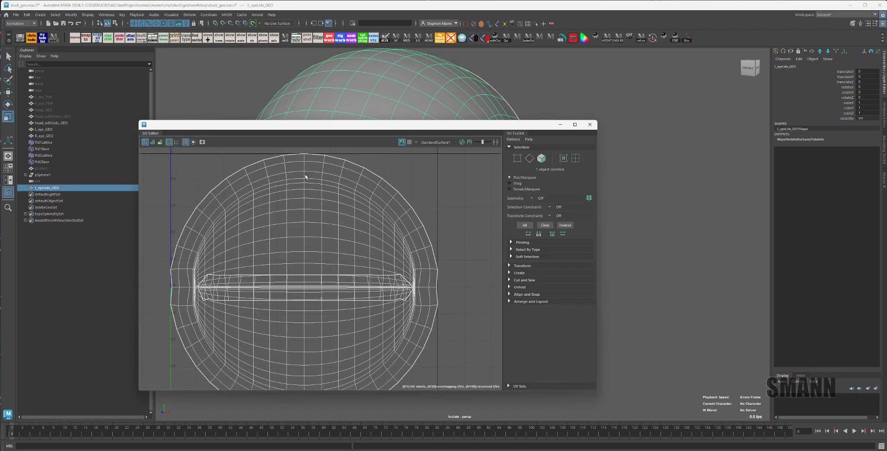
pyautogui.moveTo(215, 130); pyautogui.dragTo(489, 142)
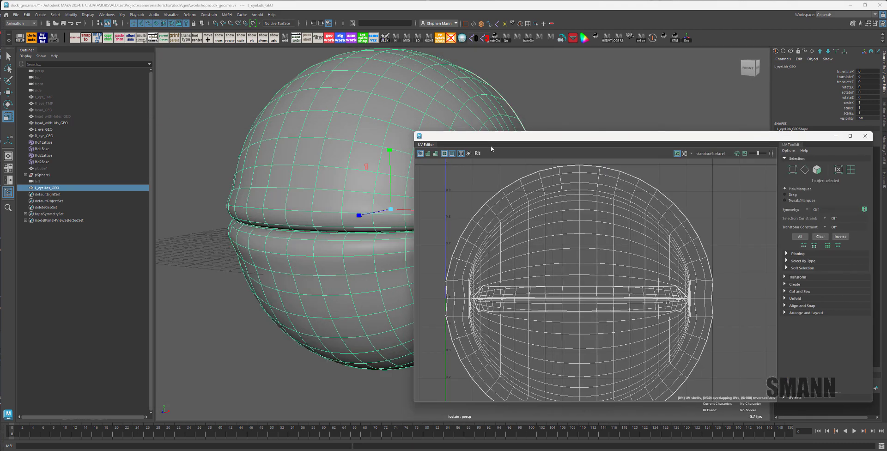
# Step: Examine the eyelid UVs in shaded display and then in distortion display, checking both the layout and the model
pyautogui.click(428, 153)
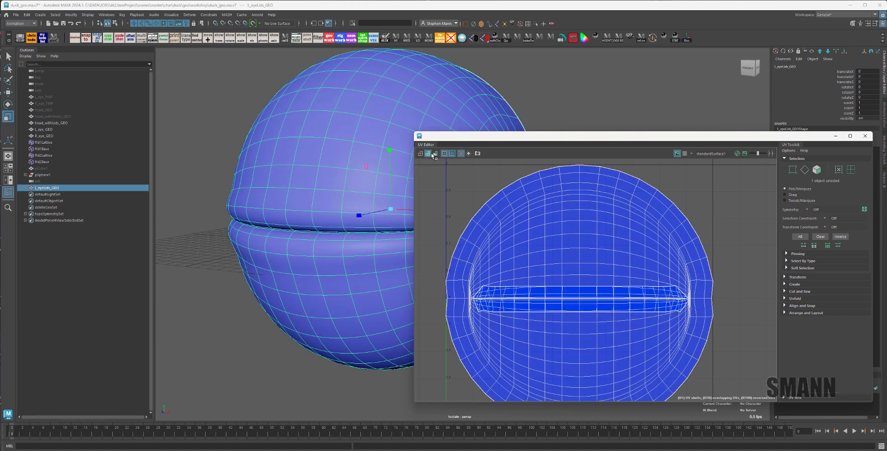
pyautogui.click(436, 154)
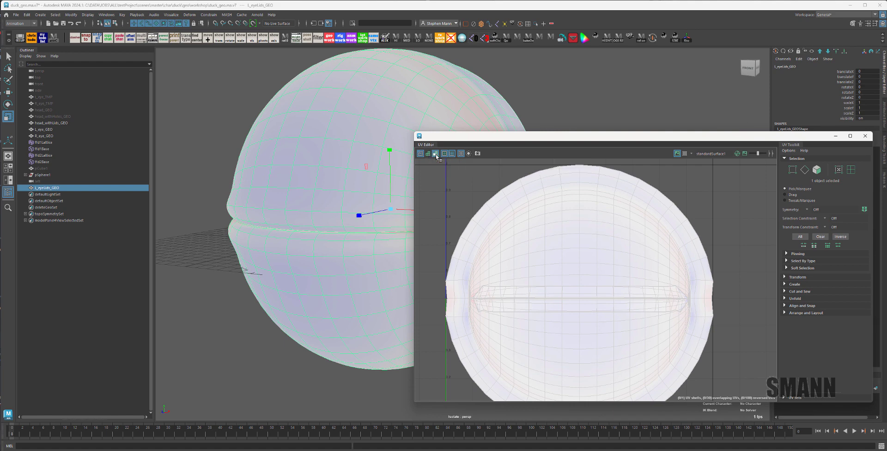
pyautogui.keyDown('alt'); pyautogui.moveTo(374, 213); pyautogui.dragTo(318, 201); pyautogui.keyUp('alt')
pyautogui.moveTo(465, 138); pyautogui.dragTo(573, 146)
pyautogui.keyDown('alt'); pyautogui.moveTo(455, 197); pyautogui.dragTo(479, 158); pyautogui.keyUp('alt')
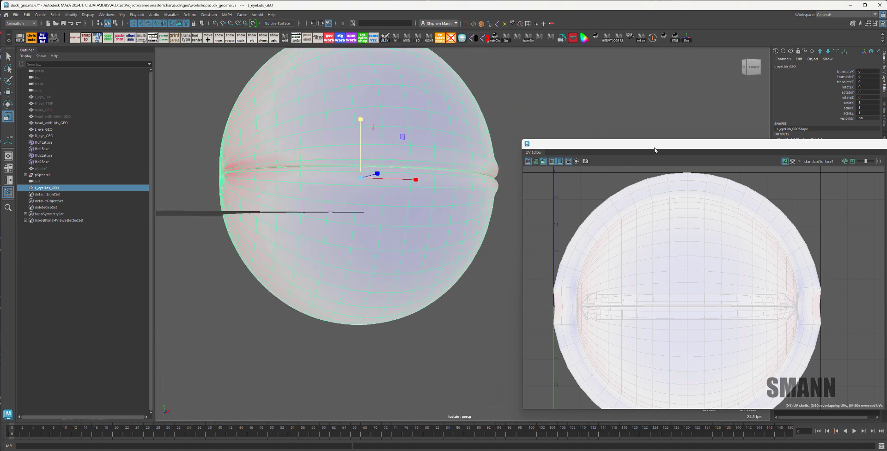
pyautogui.moveTo(656, 146); pyautogui.dragTo(410, 150)
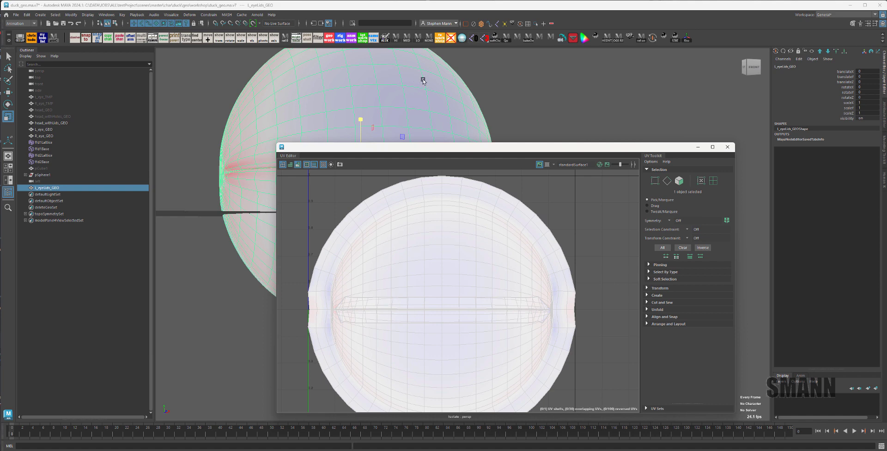
pyautogui.keyDown('alt'); pyautogui.moveTo(424, 81); pyautogui.dragTo(457, 81); pyautogui.keyUp('alt')
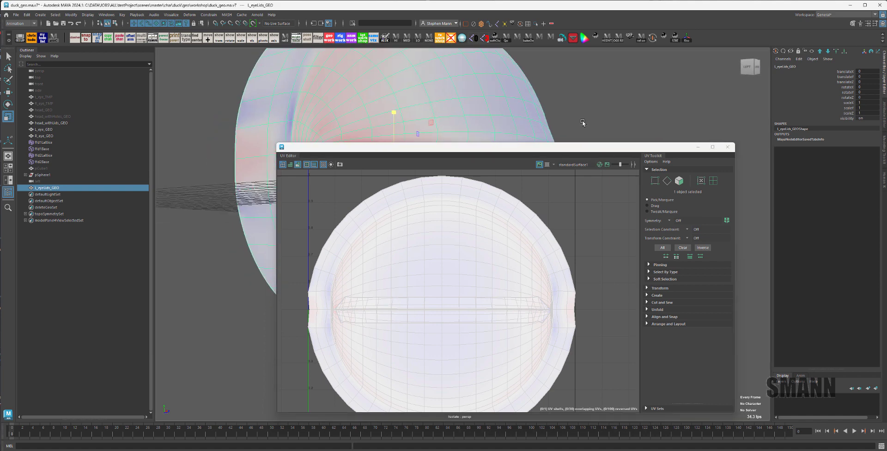
# Step: Close the UV Editor and return to object selection on L_eyelids_GEO with the Move tool active
pyautogui.click(727, 147)
pyautogui.click(719, 175)
pyautogui.press('F8')
pyautogui.press('w')
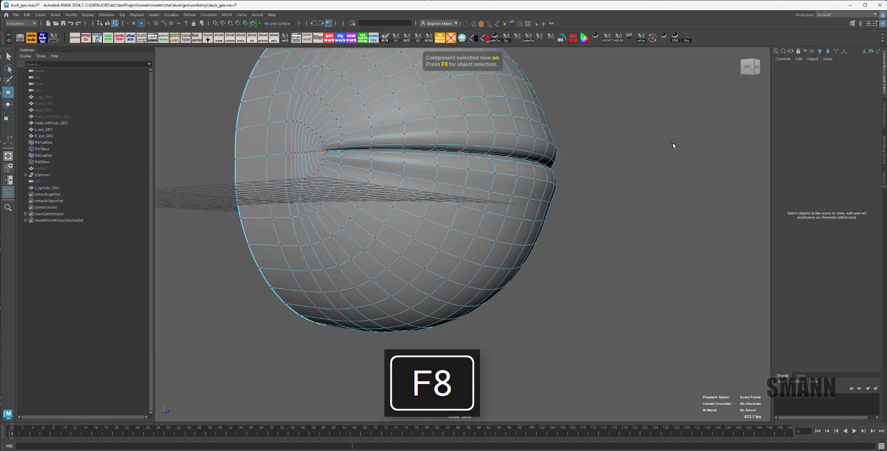
pyautogui.press('F8')
# Step: Leave isolation and view the shaded eyelids on the whole duck head from the front
pyautogui.press('space')
pyautogui.moveTo(489, 128); pyautogui.dragTo(350, 182)
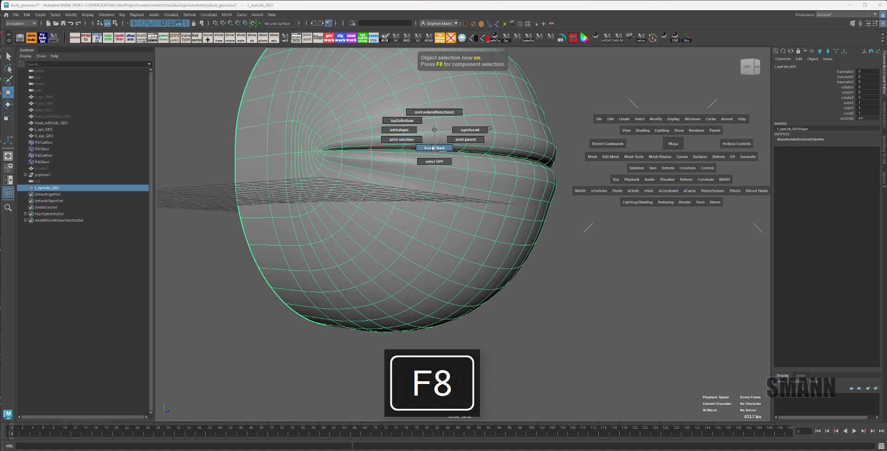
pyautogui.moveTo(433, 148); pyautogui.dragTo(434, 132)
pyautogui.moveTo(426, 124); pyautogui.dragTo(418, 154)
pyautogui.hotkey('alt', 'w')
pyautogui.hotkey('alt', 'x')
pyautogui.moveTo(579, 221)
pyautogui.keyDown('alt'); pyautogui.mouseDown()
pyautogui.moveTo(595, 200)
pyautogui.moveTo(576, 200)
pyautogui.mouseUp(); pyautogui.keyUp('alt')
pyautogui.hotkey('alt', 'x')
pyautogui.press('5')
pyautogui.scroll(-2, 610, 229)
pyautogui.hotkey('ctrl', '1')
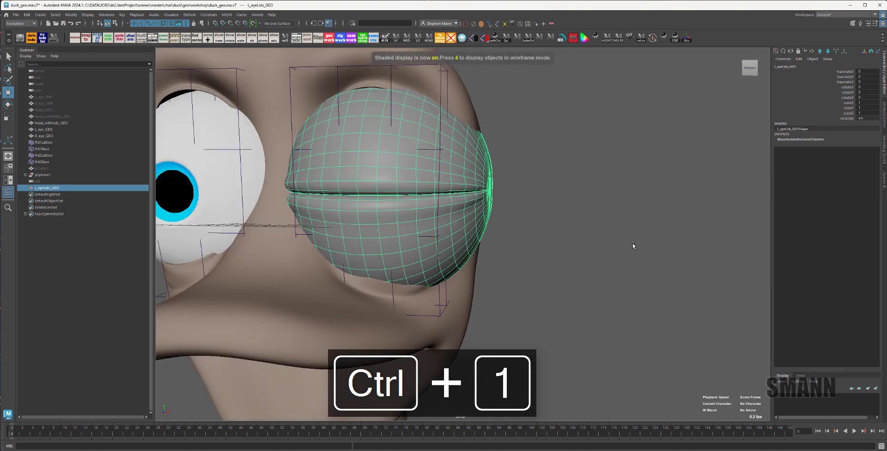
pyautogui.scroll(-2, 637, 246)
pyautogui.scroll(1, 632, 235)
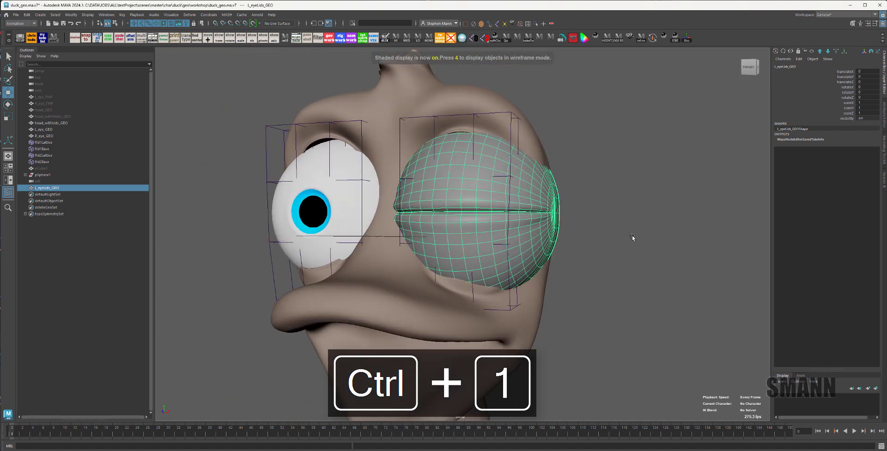
pyautogui.keyDown('alt'); pyautogui.moveTo(632, 238); pyautogui.dragTo(575, 262); pyautogui.keyUp('alt')
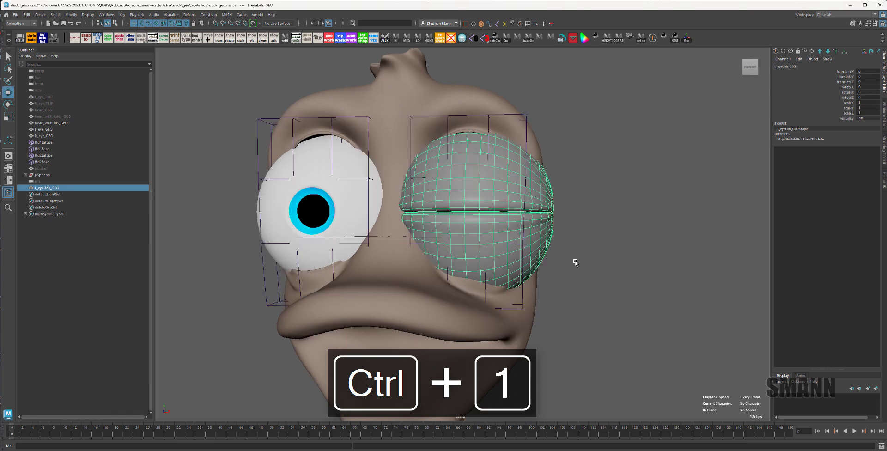
# Step: Group L_eyelids_GEO, duplicate the group and mirror the copy to the other eye with a Scale X of -1
pyautogui.hotkey('ctrl', 'g')
pyautogui.hotkey('ctrl', 'd')
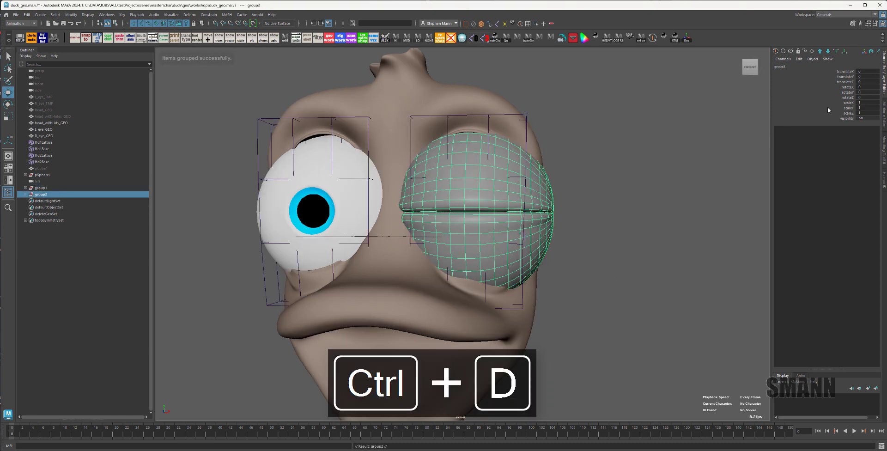
pyautogui.click(868, 103)
pyautogui.write('-1')
pyautogui.press('Return')
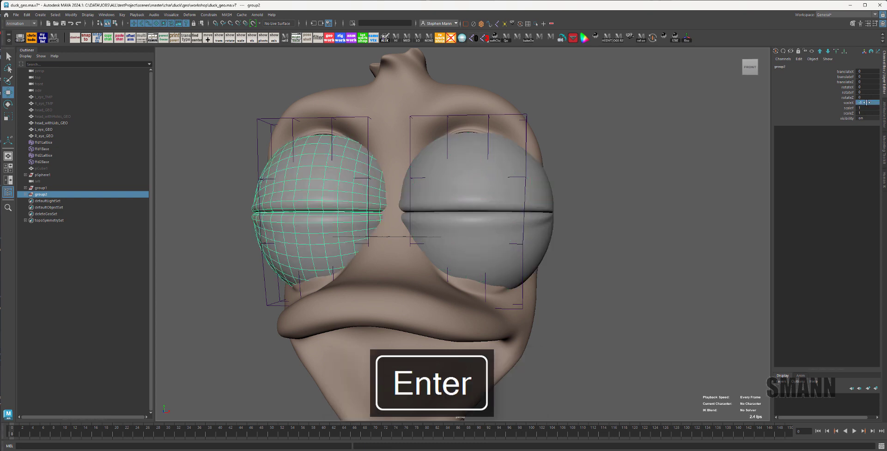
# Step: Rename the eyelid mesh inside the mirrored group2 to R_eyelids_GEO
pyautogui.click(71, 222)
pyautogui.click(26, 194)
pyautogui.doubleClick(55, 201)
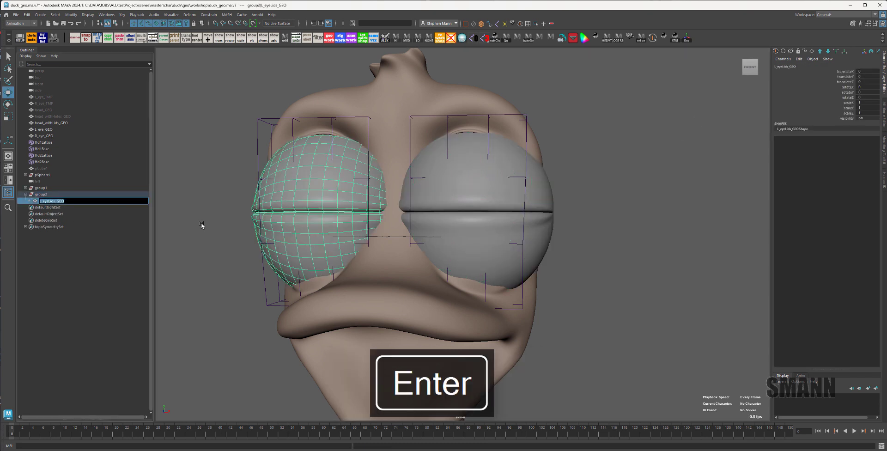
pyautogui.press('Left')
pyautogui.press('BackSpace')
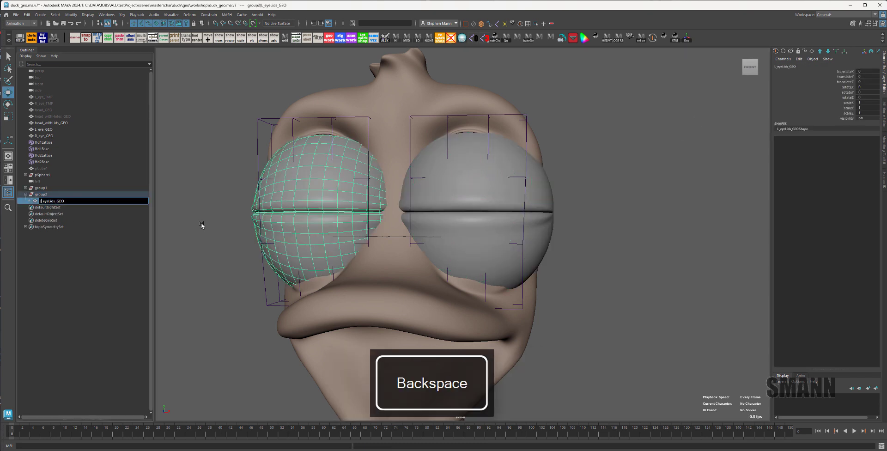
pyautogui.write('R')
pyautogui.press('Return')
pyautogui.click(216, 223)
# Step: Unparent L_eyelids_GEO and R_eyelids_GEO from group1 and group2
pyautogui.click(26, 187)
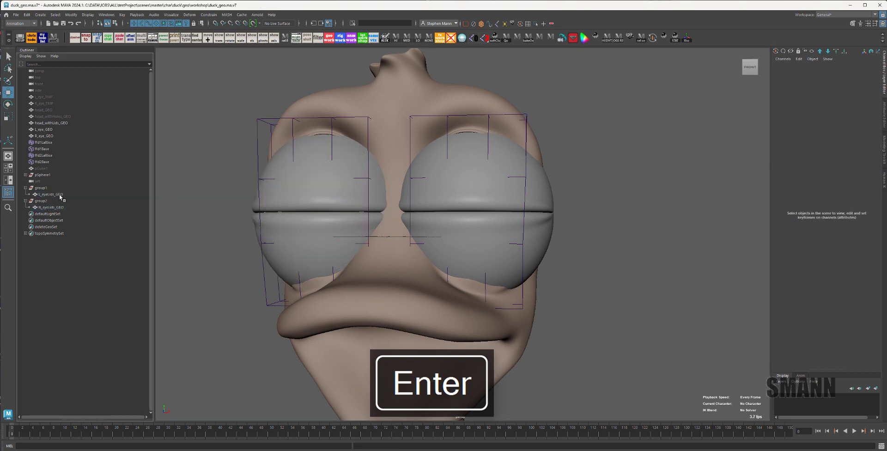
pyautogui.click(51, 194)
pyautogui.keyDown('ctrl'); pyautogui.click(65, 207); pyautogui.keyUp('ctrl')
pyautogui.hotkey('shift', 'p')
# Step: Isolate the two eyelid meshes and freeze their transformations
pyautogui.hotkey('ctrl', '1')
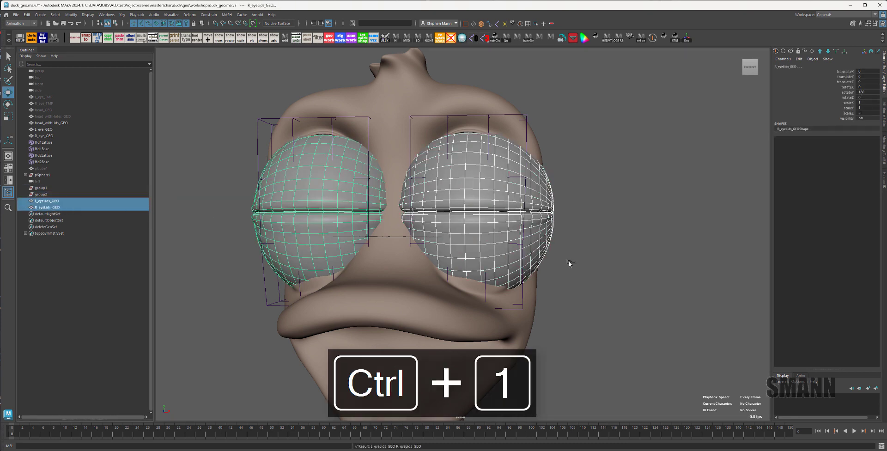
pyautogui.press('space')
pyautogui.moveTo(427, 206); pyautogui.dragTo(427, 188)
pyautogui.press('space')
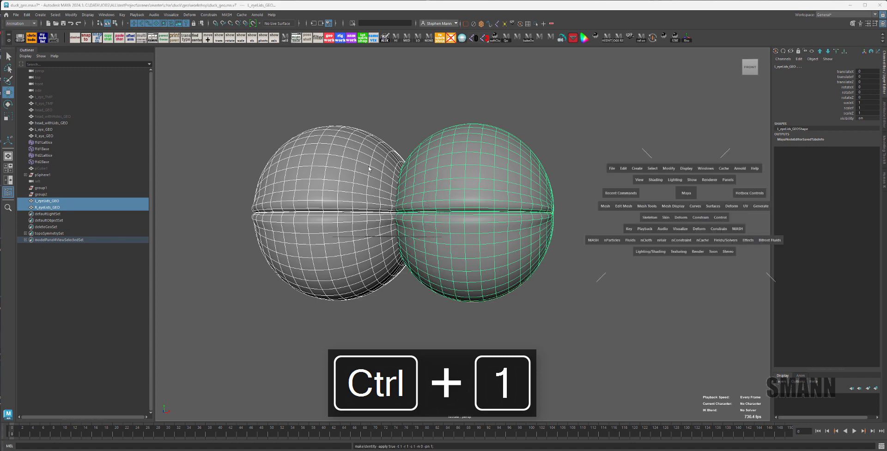
pyautogui.moveTo(369, 167); pyautogui.dragTo(361, 198)
# Step: Turn on two-sided lighting and inspect the inner surfaces of both eyelids from behind
pyautogui.click(578, 236)
pyautogui.keyDown('alt'); pyautogui.moveTo(578, 236); pyautogui.dragTo(492, 148); pyautogui.keyUp('alt')
pyautogui.press('space')
pyautogui.click(462, 113)
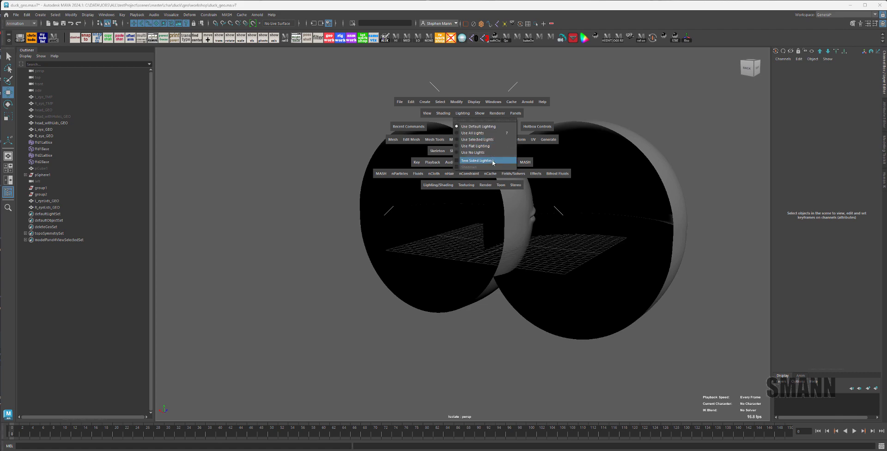
pyautogui.click(477, 161)
pyautogui.keyDown('alt'); pyautogui.moveTo(689, 295); pyautogui.dragTo(478, 185, button='right'); pyautogui.keyUp('alt')
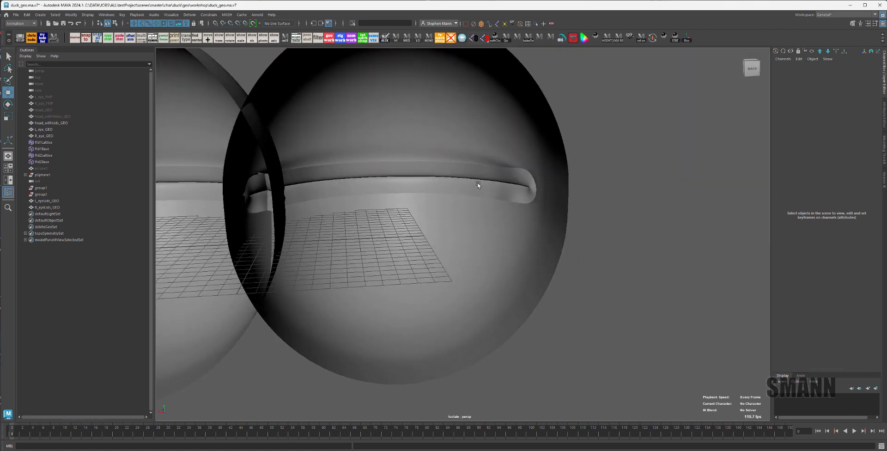
pyautogui.keyDown('alt'); pyautogui.moveTo(596, 236); pyautogui.dragTo(475, 236, button='right'); pyautogui.keyUp('alt')
# Step: Turn off two-sided lighting in the viewport
pyautogui.press('space')
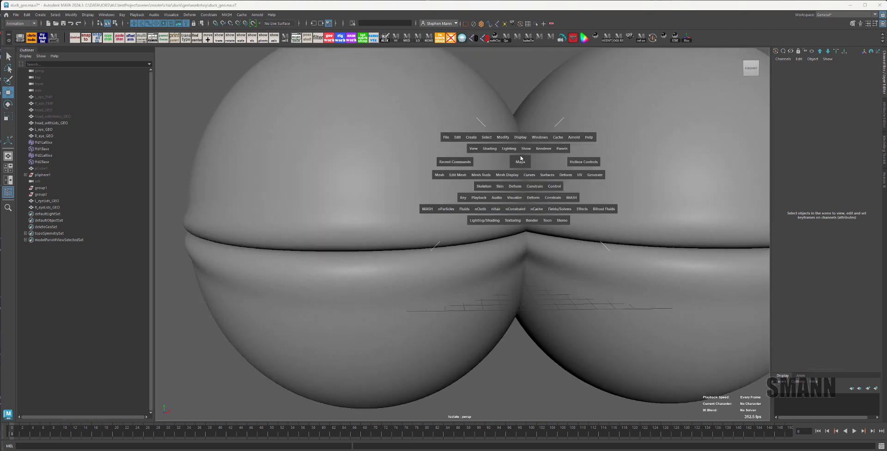
pyautogui.click(496, 149)
pyautogui.click(511, 153)
pyautogui.click(570, 148)
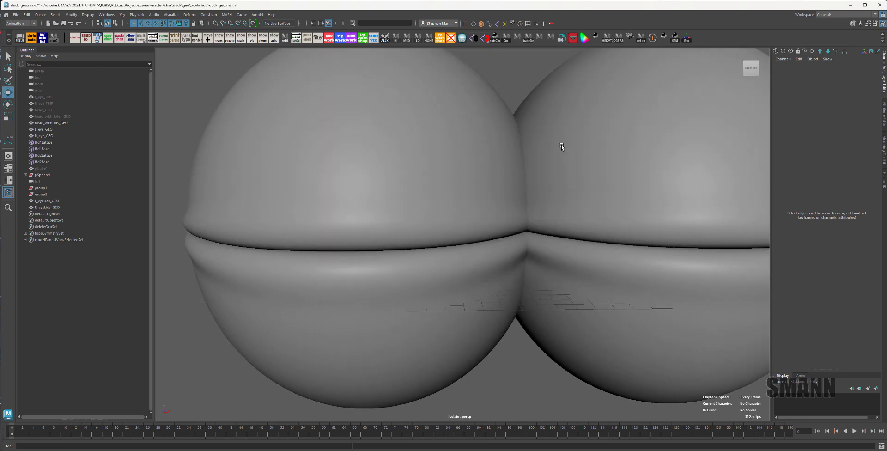
pyautogui.press('space')
pyautogui.click(490, 119)
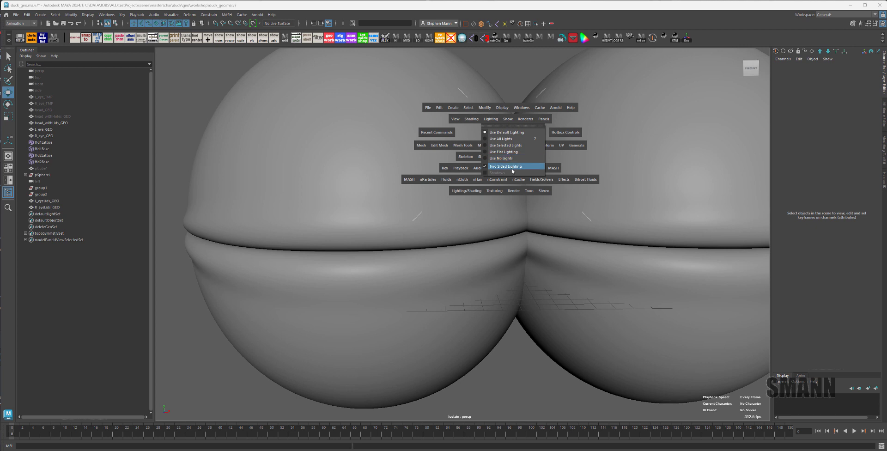
pyautogui.click(512, 168)
# Step: Display the face normals on both eyelid meshes
pyautogui.scroll(-5, 451, 212)
pyautogui.keyDown('alt'); pyautogui.moveTo(452, 212); pyautogui.dragTo(481, 227); pyautogui.keyUp('alt')
pyautogui.moveTo(467, 203); pyautogui.dragTo(596, 237)
pyautogui.press('space')
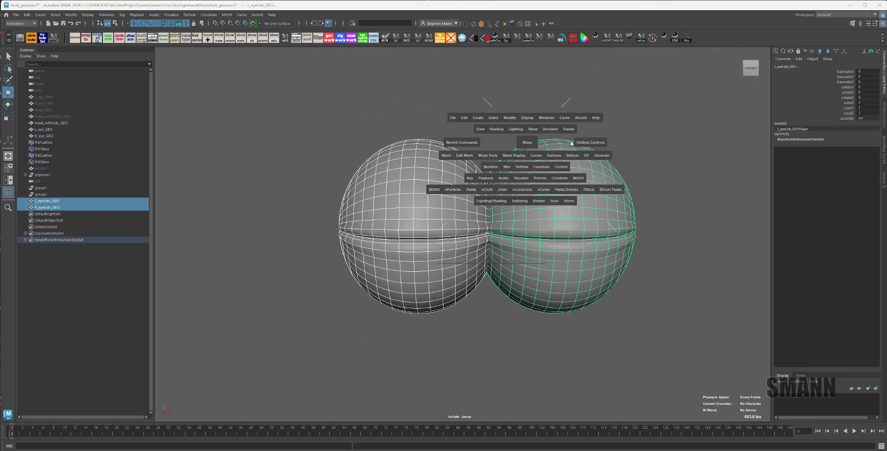
pyautogui.click(526, 119)
pyautogui.moveTo(571, 204)
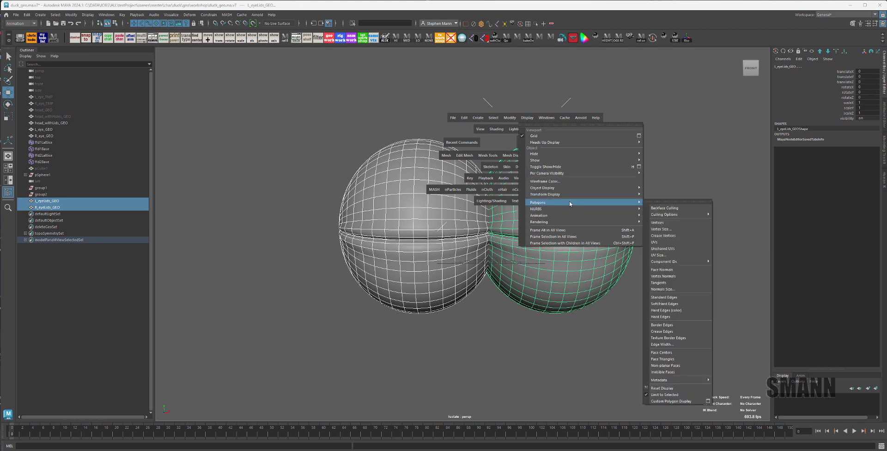
pyautogui.click(672, 271)
# Step: Select R_eyelids_GEO and open the Mesh Component Display attributes of its shape
pyautogui.keyDown('alt'); pyautogui.moveTo(654, 290); pyautogui.dragTo(637, 298); pyautogui.keyUp('alt')
pyautogui.keyDown('alt'); pyautogui.moveTo(638, 298); pyautogui.dragTo(531, 267, button='right'); pyautogui.keyUp('alt')
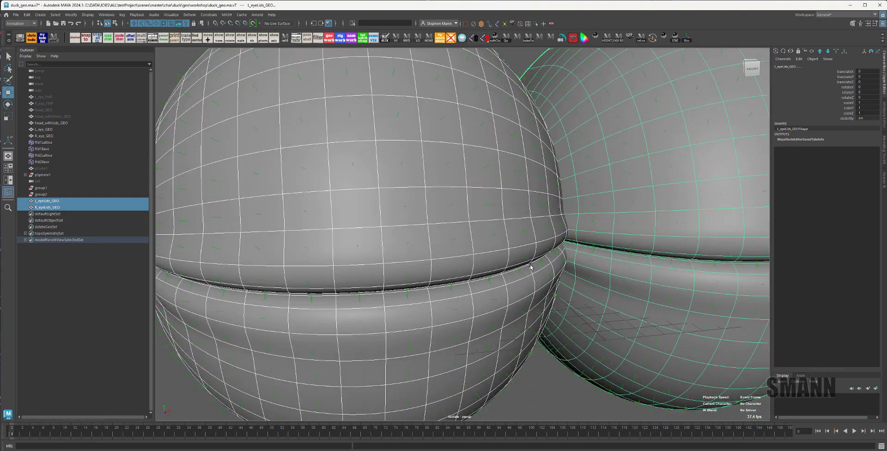
pyautogui.keyDown('alt'); pyautogui.moveTo(531, 267); pyautogui.dragTo(553, 362, button='middle'); pyautogui.keyUp('alt')
pyautogui.keyDown('alt'); pyautogui.moveTo(553, 363); pyautogui.dragTo(550, 249, button='right'); pyautogui.keyUp('alt')
pyautogui.keyDown('alt'); pyautogui.moveTo(505, 174); pyautogui.dragTo(441, 283, button='middle'); pyautogui.keyUp('alt')
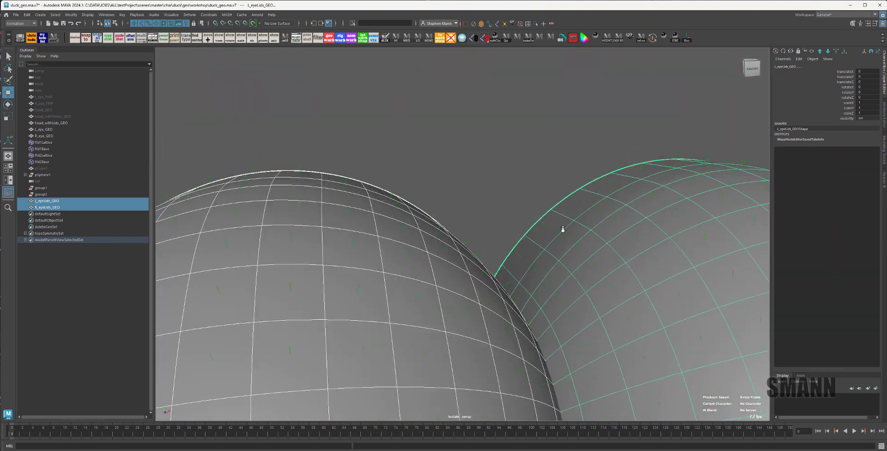
pyautogui.keyDown('alt'); pyautogui.moveTo(562, 230); pyautogui.dragTo(454, 153, button='right'); pyautogui.keyUp('alt')
pyautogui.click(411, 169)
pyautogui.moveTo(411, 169); pyautogui.dragTo(459, 211)
pyautogui.hotkey('ctrl', 'a')
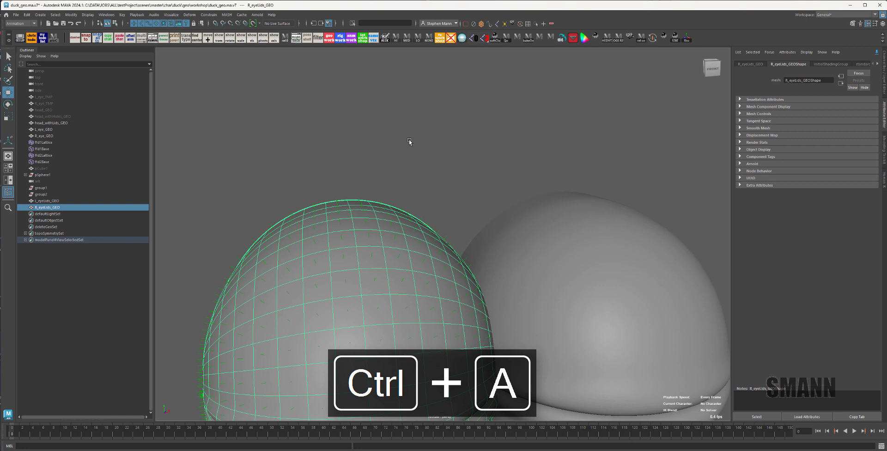
pyautogui.keyDown('alt'); pyautogui.moveTo(522, 262); pyautogui.dragTo(499, 192, button='middle'); pyautogui.keyUp('alt')
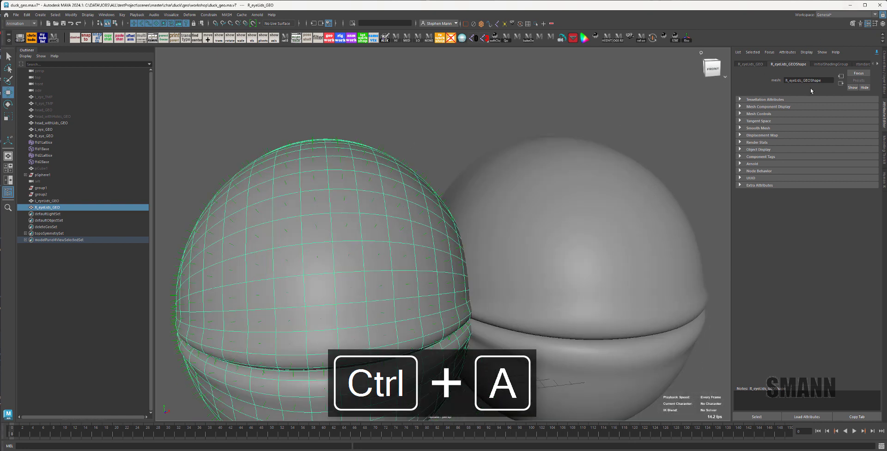
pyautogui.click(768, 107)
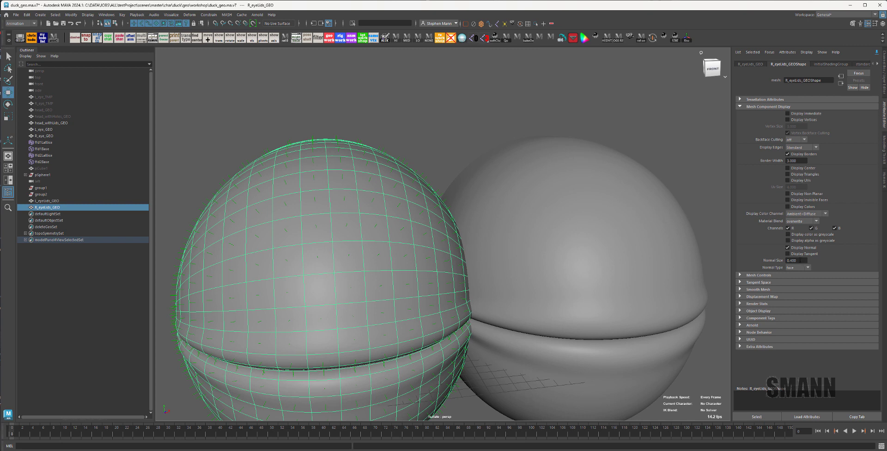
# Step: Set the Normal Size of R_eyelids_GEO to 1, then scrub it interactively to lengthen the displayed normals
pyautogui.doubleClick(800, 261)
pyautogui.write('1')
pyautogui.press('Return')
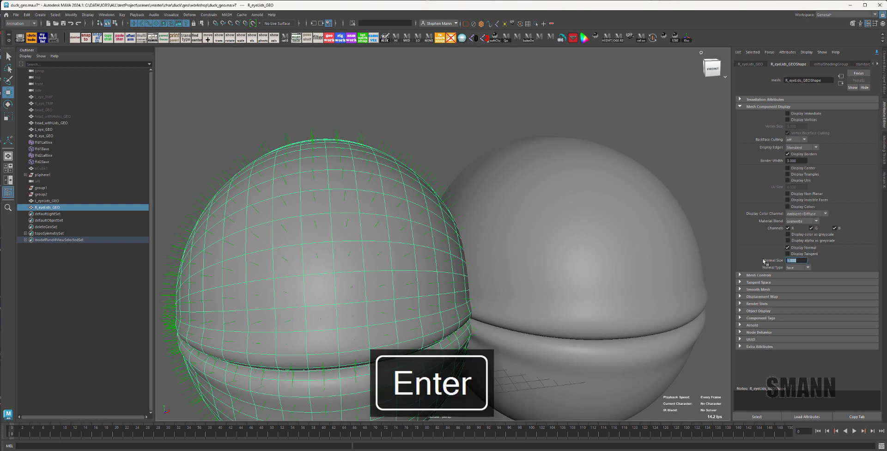
pyautogui.keyDown('ctrl'); pyautogui.moveTo(796, 261); pyautogui.dragTo(854, 266); pyautogui.keyUp('ctrl')
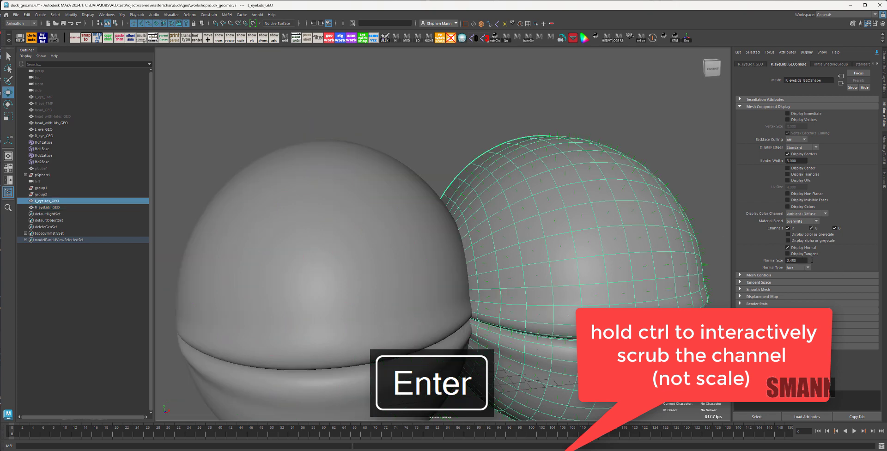
pyautogui.keyDown('ctrl'); pyautogui.moveTo(787, 263); pyautogui.dragTo(862, 264); pyautogui.keyUp('ctrl')
pyautogui.click(634, 139)
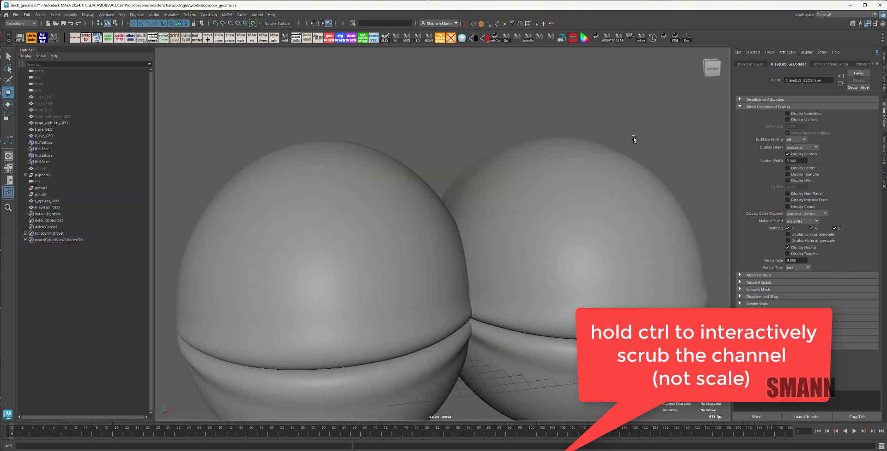
# Step: Switch between the two eyelid meshes and unpin the Attribute Editor so it follows the selected L_eyelids_GEO
pyautogui.click(629, 231)
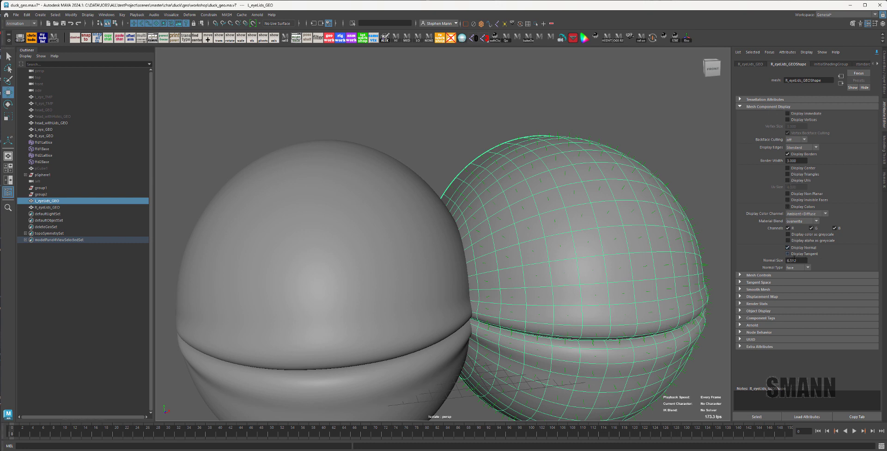
pyautogui.click(788, 248)
pyautogui.click(788, 248)
pyautogui.click(351, 246)
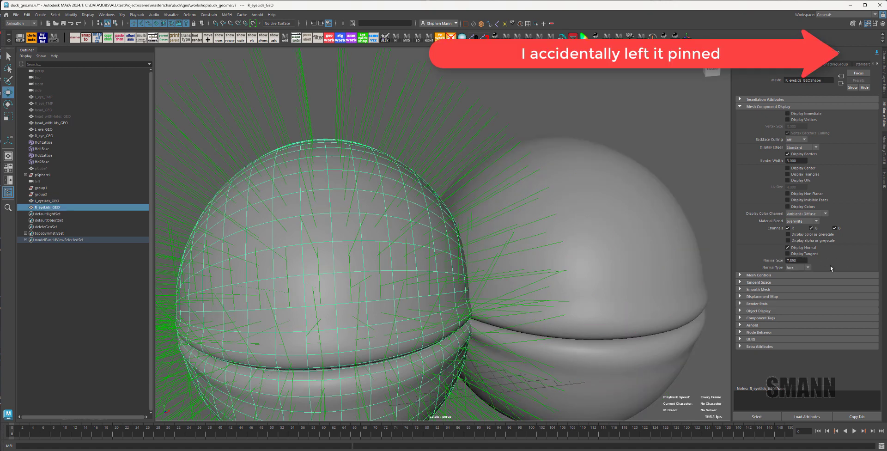
pyautogui.click(609, 243)
pyautogui.click(387, 217)
pyautogui.click(585, 217)
pyautogui.click(331, 222)
pyautogui.click(518, 220)
pyautogui.click(877, 52)
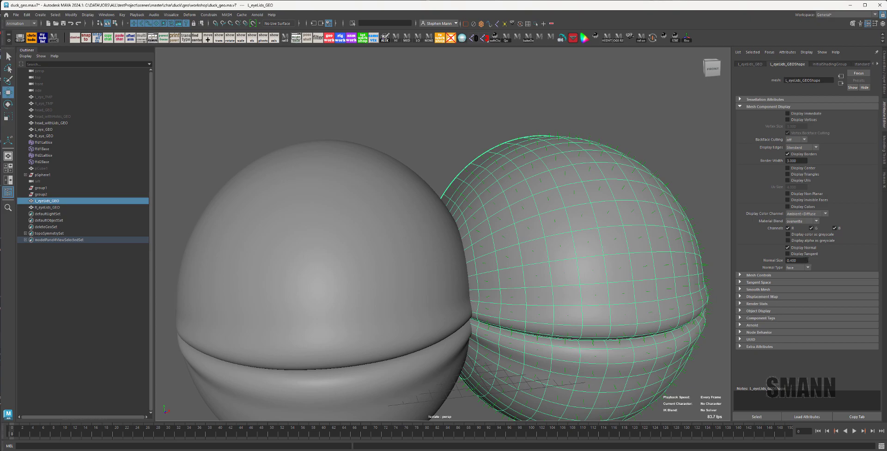
# Step: Scrub the Normal Size of L_eyelids_GEO, then select both eyelids and set the value to 2
pyautogui.keyDown('ctrl'); pyautogui.moveTo(807, 260); pyautogui.dragTo(855, 260); pyautogui.keyUp('ctrl')
pyautogui.click(652, 158)
pyautogui.moveTo(364, 198); pyautogui.dragTo(643, 225)
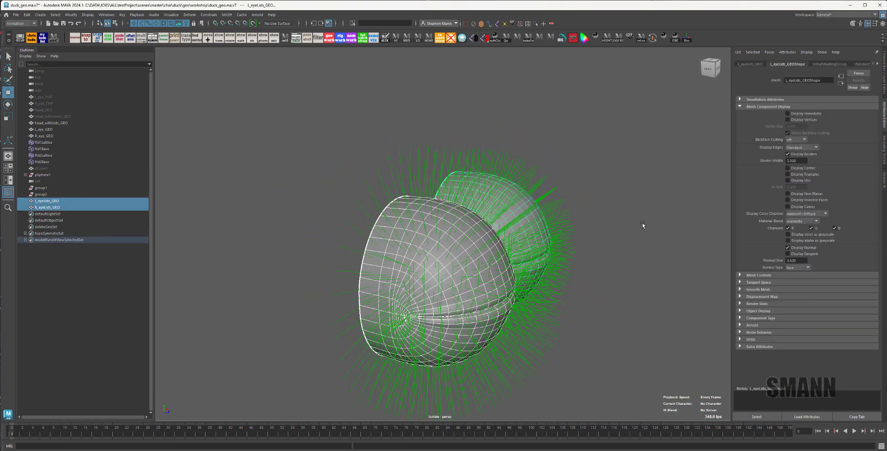
pyautogui.doubleClick(804, 261)
pyautogui.write('7.890')
pyautogui.press('Return')
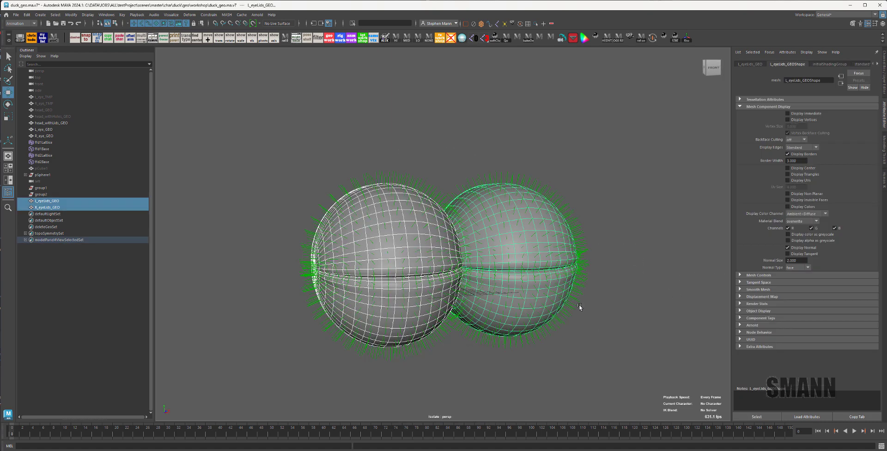
# Step: Show both eyelids without smooth preview and select the two meshes again
pyautogui.keyDown('alt'); pyautogui.moveTo(580, 309); pyautogui.dragTo(531, 321); pyautogui.keyUp('alt')
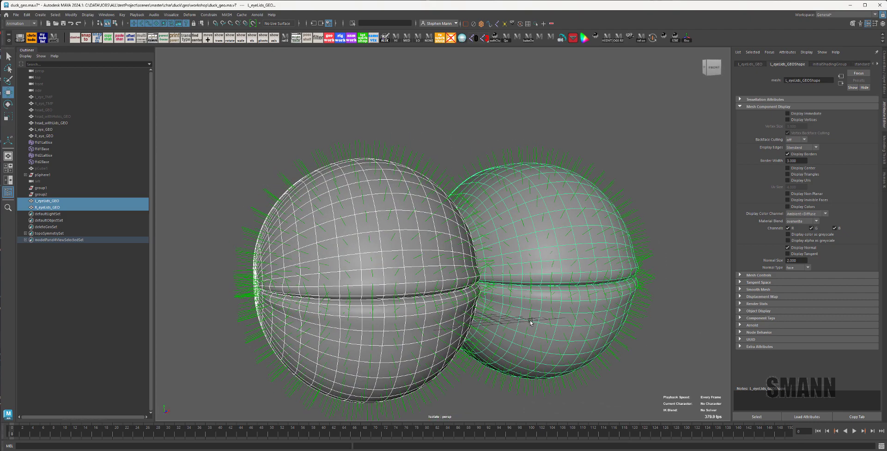
pyautogui.press('1')
pyautogui.click(560, 198)
pyautogui.moveTo(389, 181); pyautogui.dragTo(655, 284)
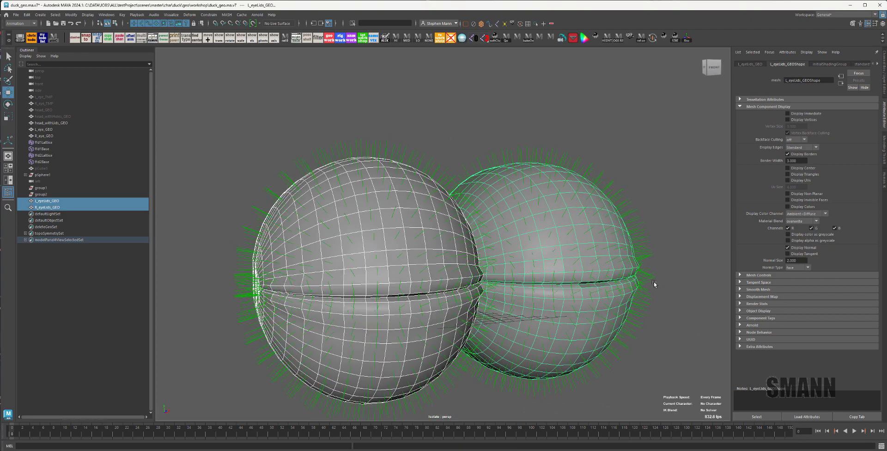
# Step: Try a Normal Size of 5 on L_eyelids_GEO, then set it back to 2
pyautogui.click(798, 261)
pyautogui.press('BackSpace')
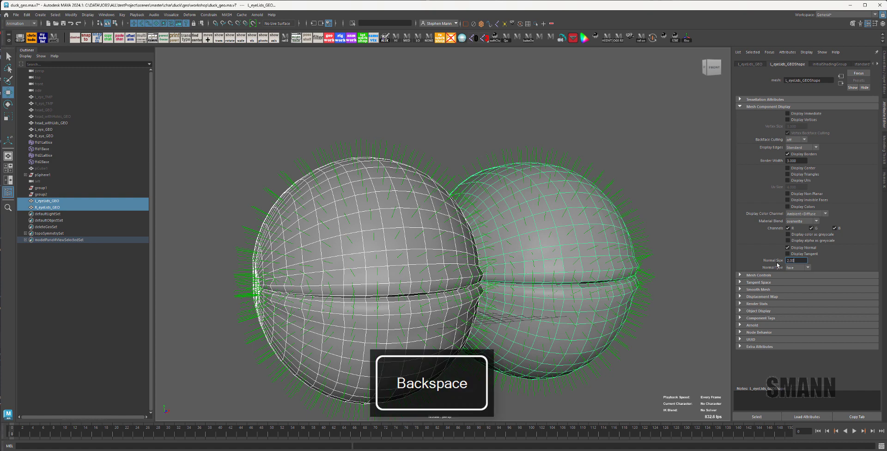
pyautogui.write('5')
pyautogui.press('Return')
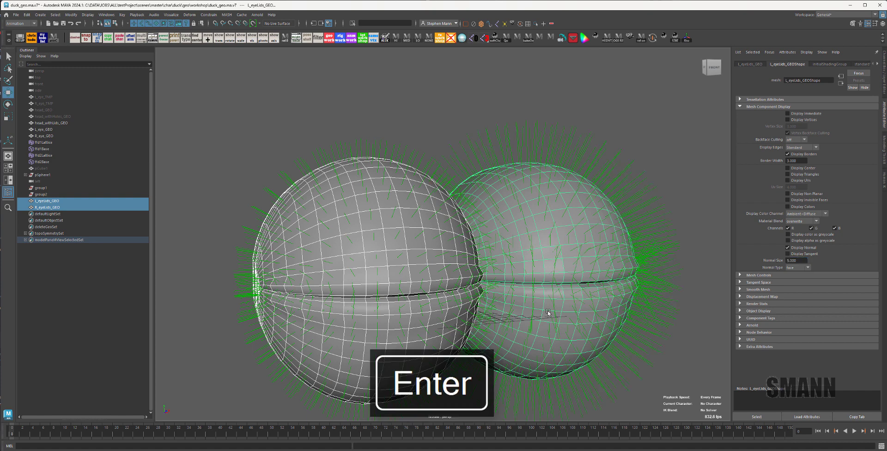
pyautogui.doubleClick(798, 262)
pyautogui.write('2')
pyautogui.press('Return')
pyautogui.click(610, 154)
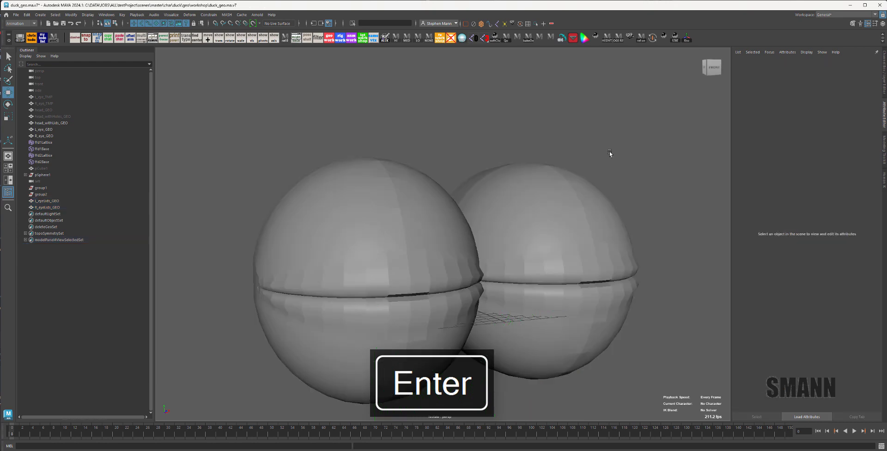
# Step: Compare both eyelids with and without smooth preview, checking the unsmoothed shading from different angles
pyautogui.moveTo(374, 162); pyautogui.dragTo(555, 264)
pyautogui.press('3')
pyautogui.click(617, 170)
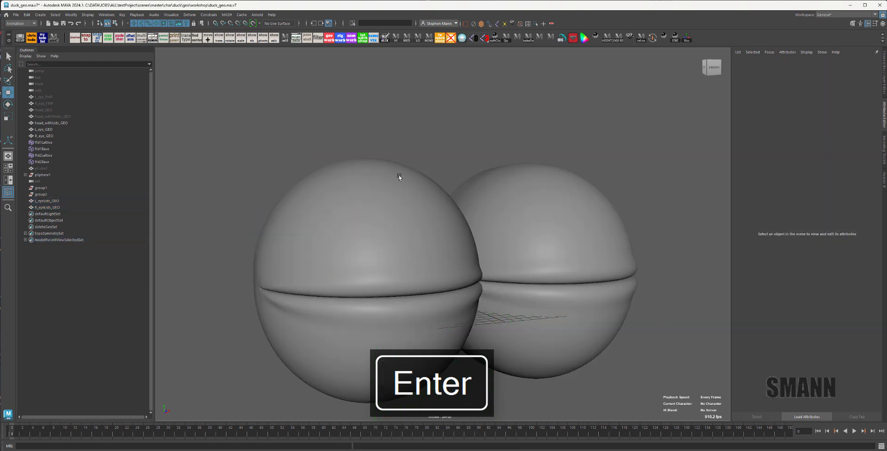
pyautogui.moveTo(398, 175); pyautogui.dragTo(554, 258)
pyautogui.press('1')
pyautogui.click(611, 169)
pyautogui.keyDown('alt'); pyautogui.moveTo(641, 353); pyautogui.dragTo(625, 320); pyautogui.keyUp('alt')
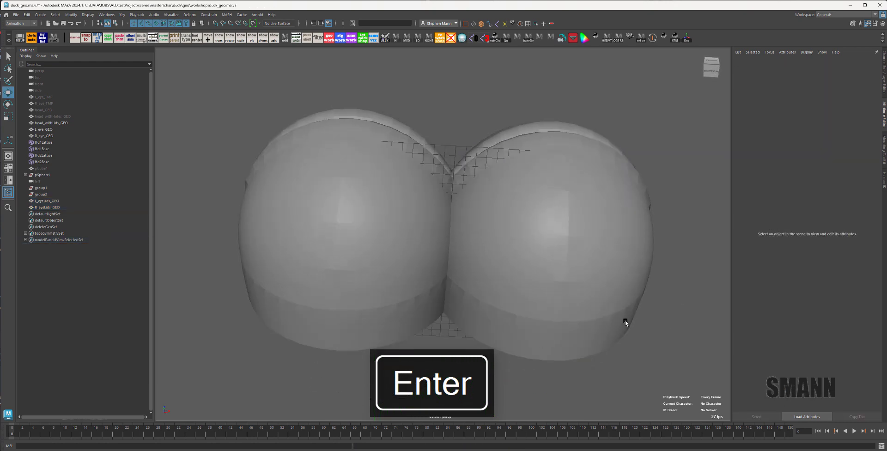
pyautogui.keyDown('alt'); pyautogui.moveTo(619, 287); pyautogui.dragTo(619, 318); pyautogui.keyUp('alt')
# Step: Select both eyelid meshes and apply Soften Edge to them
pyautogui.moveTo(681, 375); pyautogui.dragTo(398, 194)
pyautogui.press('space')
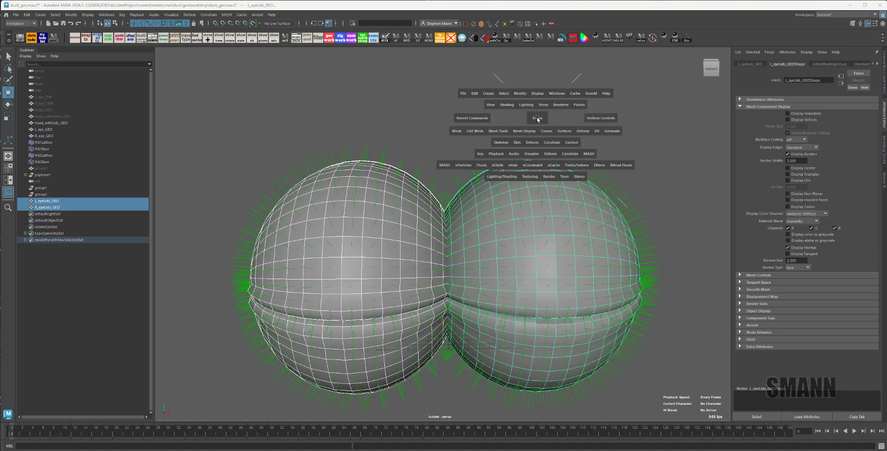
pyautogui.click(529, 133)
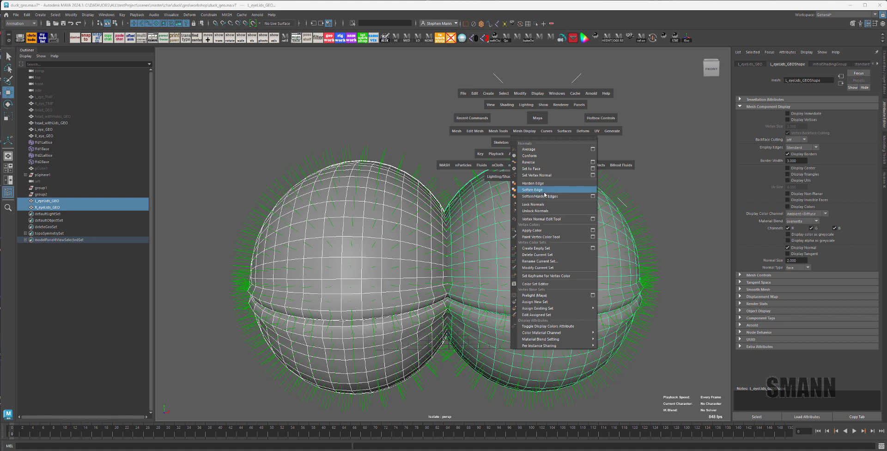
pyautogui.click(544, 192)
pyautogui.click(677, 148)
# Step: Examine the softened shading of both eyelid meshes from several angles, with and without the wireframe overlay
pyautogui.moveTo(645, 256)
pyautogui.mouseDown()
pyautogui.moveTo(383, 220)
pyautogui.moveTo(377, 210)
pyautogui.mouseUp()
pyautogui.press('space')
pyautogui.moveTo(341, 125); pyautogui.dragTo(355, 162)
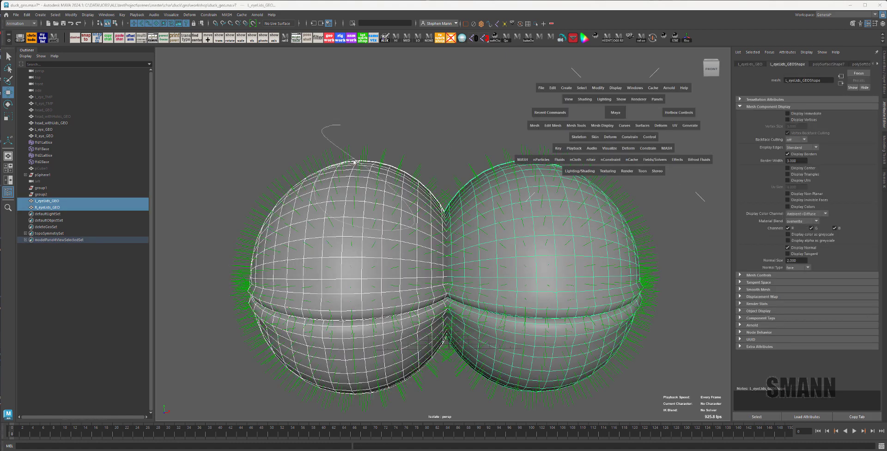
pyautogui.hotkey('alt', 'w')
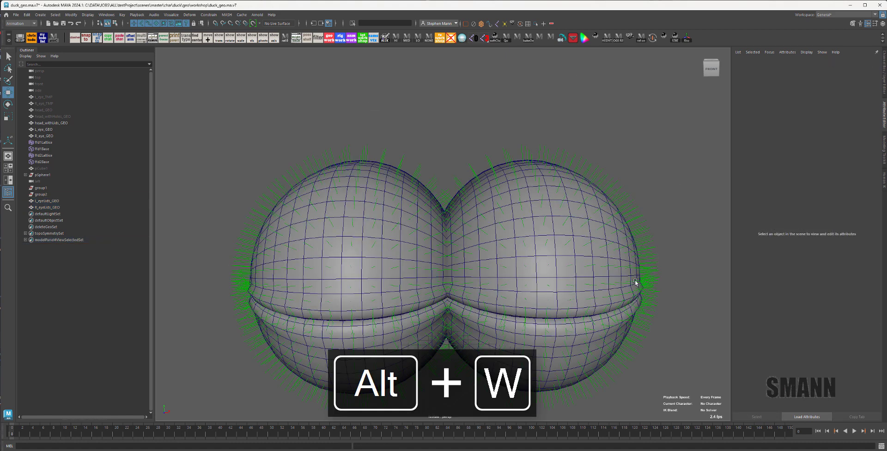
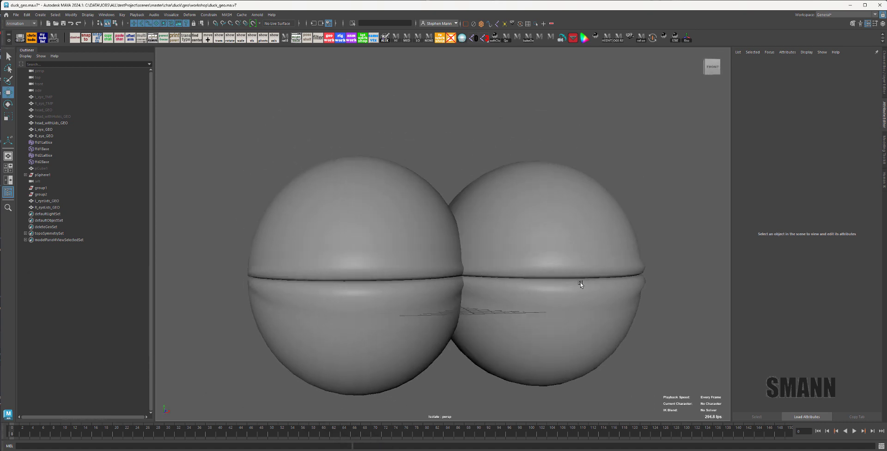
pyautogui.keyDown('alt'); pyautogui.moveTo(580, 284); pyautogui.dragTo(563, 251); pyautogui.keyUp('alt')
pyautogui.keyDown('alt'); pyautogui.moveTo(612, 229); pyautogui.dragTo(587, 236); pyautogui.keyUp('alt')
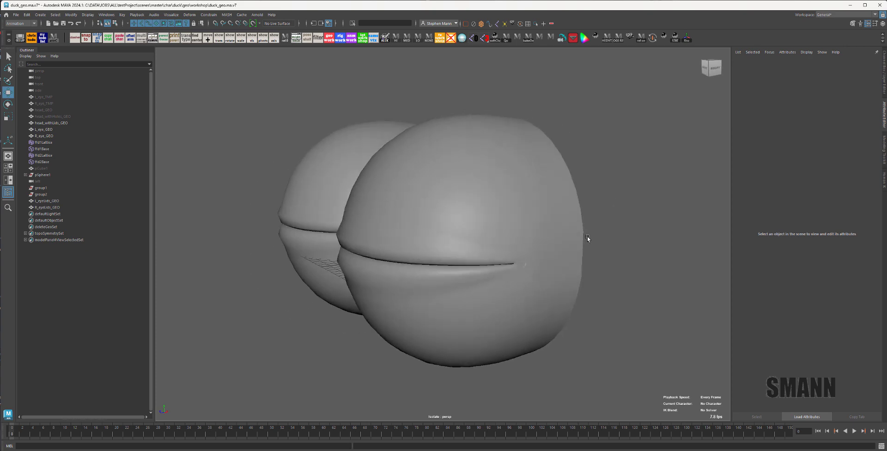
pyautogui.hotkey('alt', 'w')
pyautogui.hotkey('alt', 'w')
pyautogui.click(567, 291)
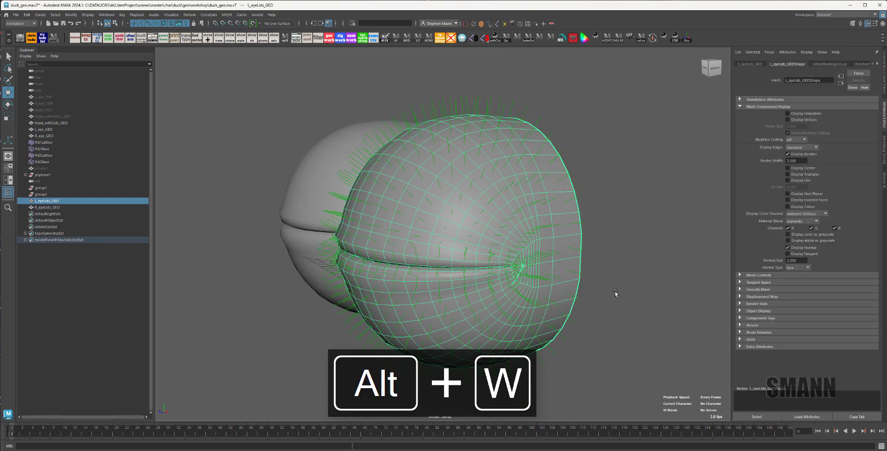
pyautogui.keyDown('alt'); pyautogui.moveTo(616, 295); pyautogui.dragTo(567, 276); pyautogui.keyUp('alt')
pyautogui.click(624, 245)
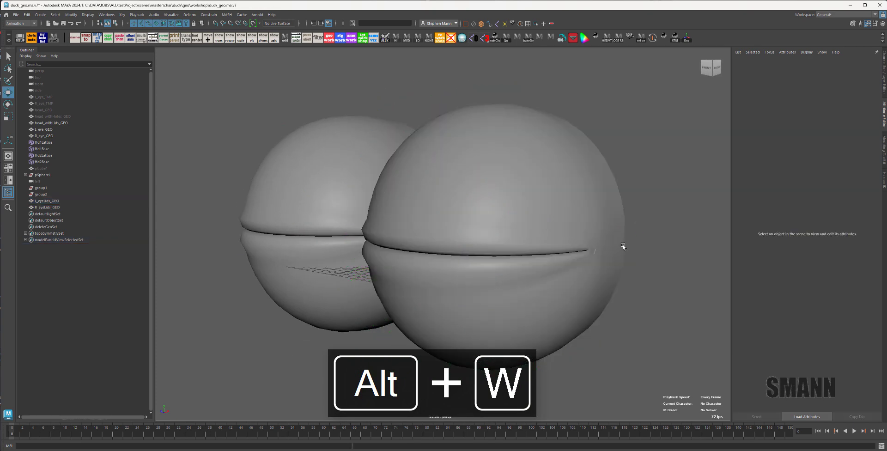
pyautogui.keyDown('alt'); pyautogui.moveTo(624, 245); pyautogui.dragTo(646, 244); pyautogui.keyUp('alt')
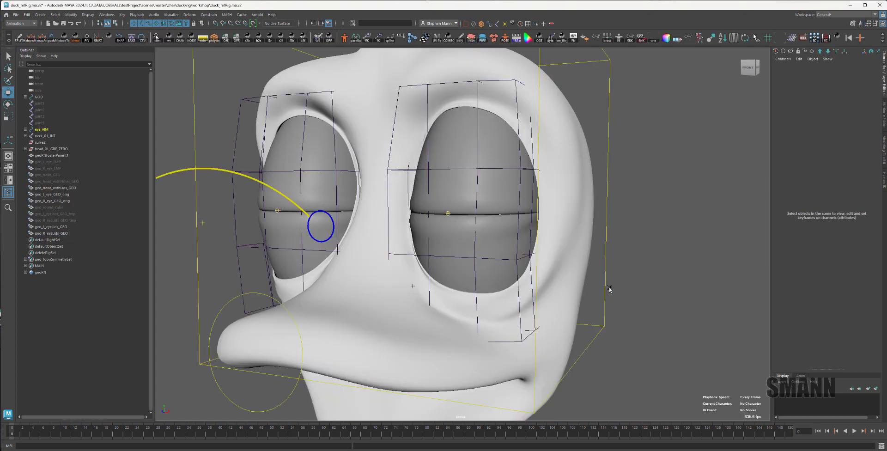
# Step: In the duck_refRig scene, show the wireframe overlay and examine how the left eyelid mesh fits the eye opening
pyautogui.hotkey('alt', 'w')
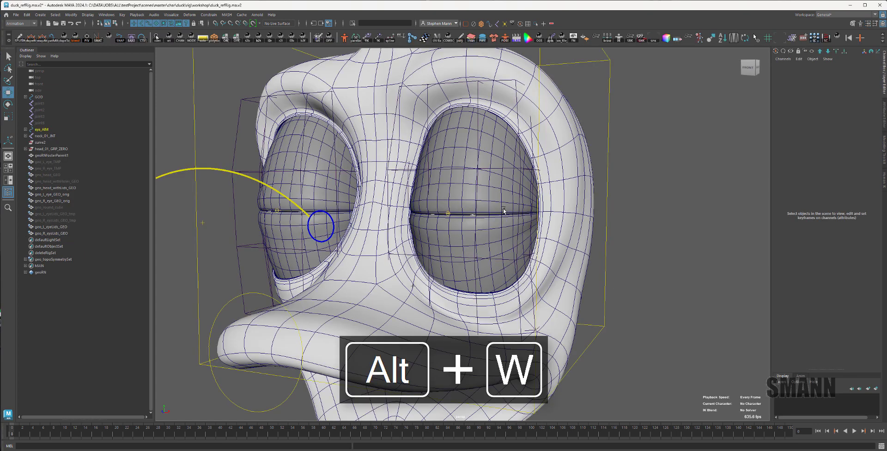
pyautogui.click(503, 208)
pyautogui.hotkey('alt', 'x')
pyautogui.keyDown('alt'); pyautogui.moveTo(626, 261); pyautogui.dragTo(573, 259); pyautogui.keyUp('alt')
pyautogui.hotkey('alt', 'x')
pyautogui.keyDown('alt'); pyautogui.moveTo(573, 260); pyautogui.dragTo(476, 256, button='middle'); pyautogui.keyUp('alt')
pyautogui.keyDown('alt'); pyautogui.moveTo(476, 256); pyautogui.dragTo(566, 247); pyautogui.keyUp('alt')
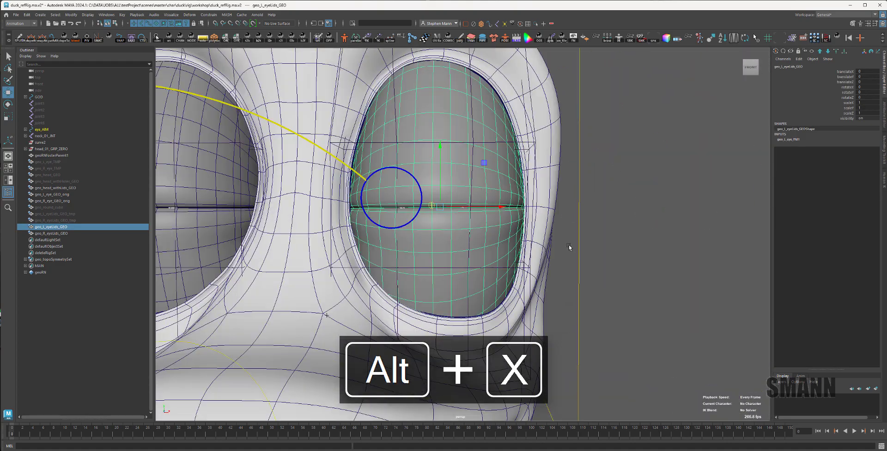
pyautogui.click(629, 228)
pyautogui.keyDown('alt'); pyautogui.moveTo(480, 134); pyautogui.dragTo(542, 141); pyautogui.keyUp('alt')
pyautogui.keyDown('alt'); pyautogui.moveTo(541, 141); pyautogui.dragTo(445, 232, button='middle'); pyautogui.keyUp('alt')
pyautogui.keyDown('alt'); pyautogui.moveTo(446, 231); pyautogui.dragTo(476, 203); pyautogui.keyUp('alt')
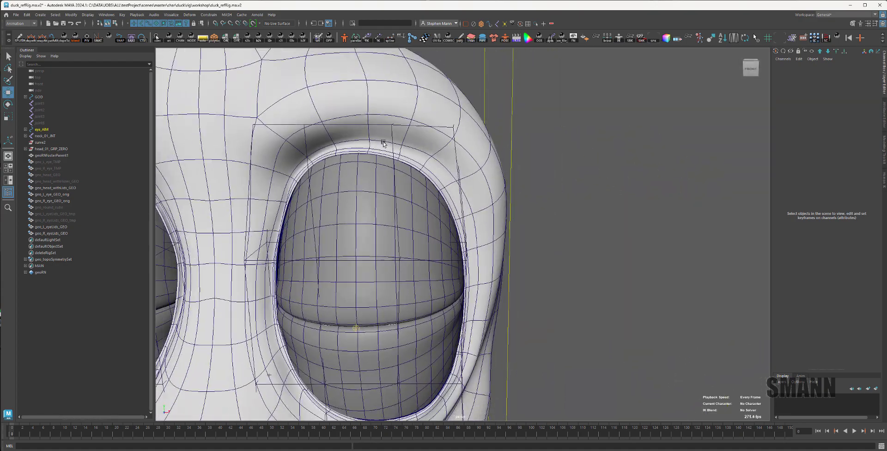
pyautogui.scroll(-3, 455, 309)
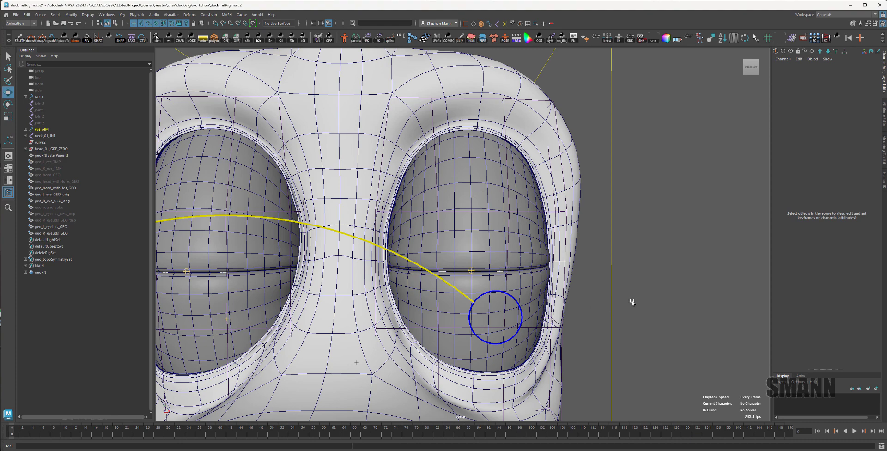
# Step: Compare the duck head in the rig scene with and without the wireframe overlay from a wider angle
pyautogui.keyDown('alt'); pyautogui.moveTo(693, 302); pyautogui.dragTo(629, 301); pyautogui.keyUp('alt')
pyautogui.keyDown('alt'); pyautogui.moveTo(630, 301); pyautogui.dragTo(550, 304, button='right'); pyautogui.keyUp('alt')
pyautogui.hotkey('alt', 'w')
pyautogui.hotkey('alt', 'w')
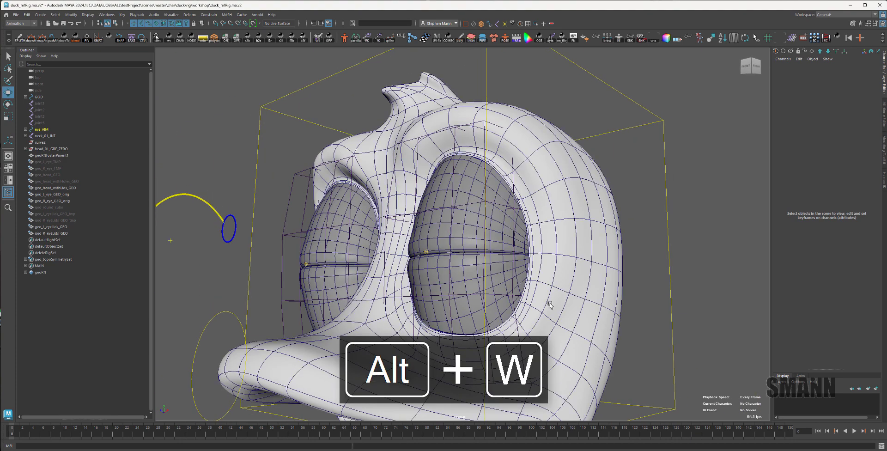
pyautogui.keyDown('alt'); pyautogui.moveTo(483, 231); pyautogui.dragTo(493, 237); pyautogui.keyUp('alt')
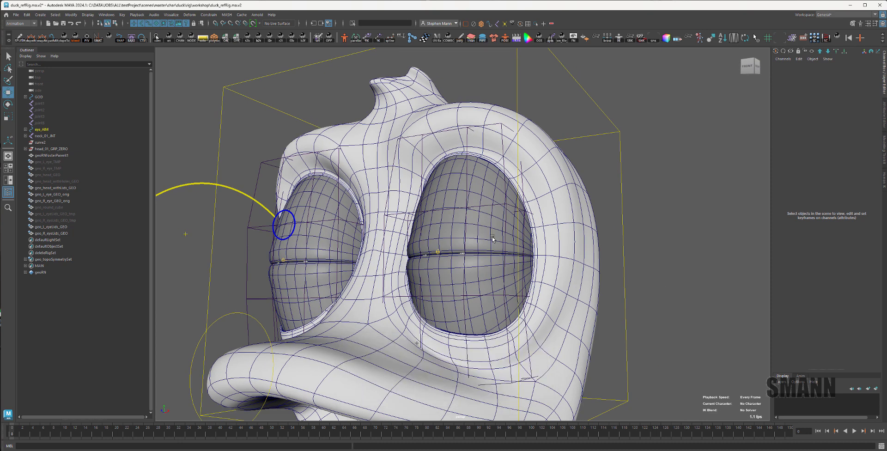
# Step: Select the left eyelid mesh and expand its lattice deformer input to inspect the envelope and local influence attributes
pyautogui.click(506, 245)
pyautogui.keyDown('alt'); pyautogui.moveTo(629, 255); pyautogui.dragTo(654, 268); pyautogui.keyUp('alt')
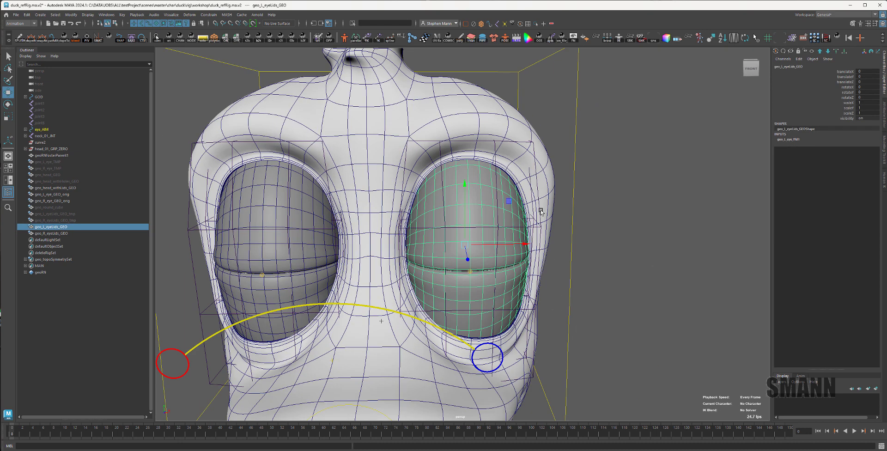
pyautogui.click(799, 139)
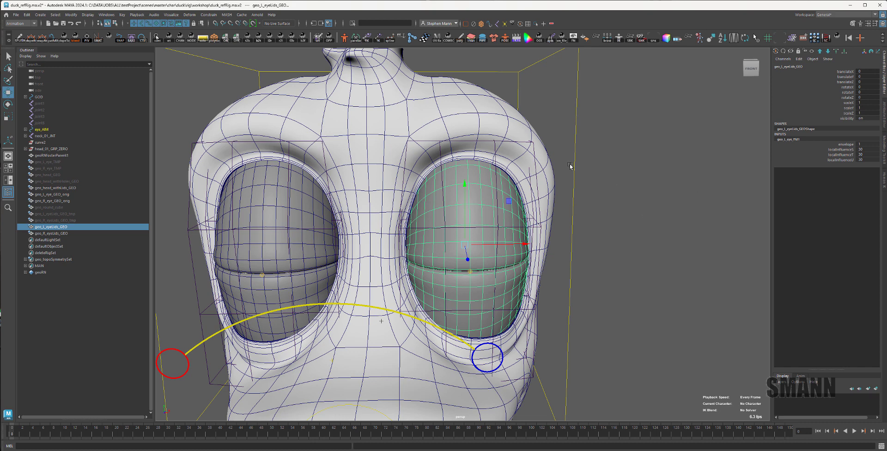
pyautogui.hotkey('alt', 'x')
pyautogui.hotkey('alt', 'x')
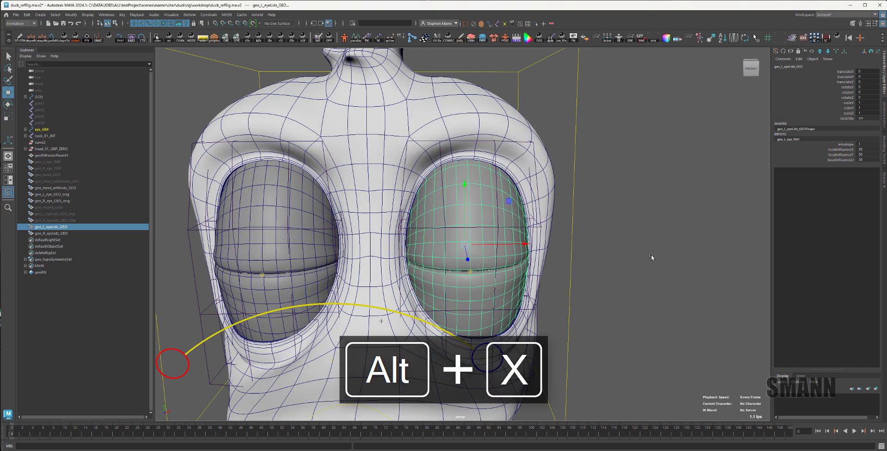
pyautogui.keyDown('alt'); pyautogui.moveTo(678, 266); pyautogui.dragTo(650, 254); pyautogui.keyUp('alt')
pyautogui.click(693, 291)
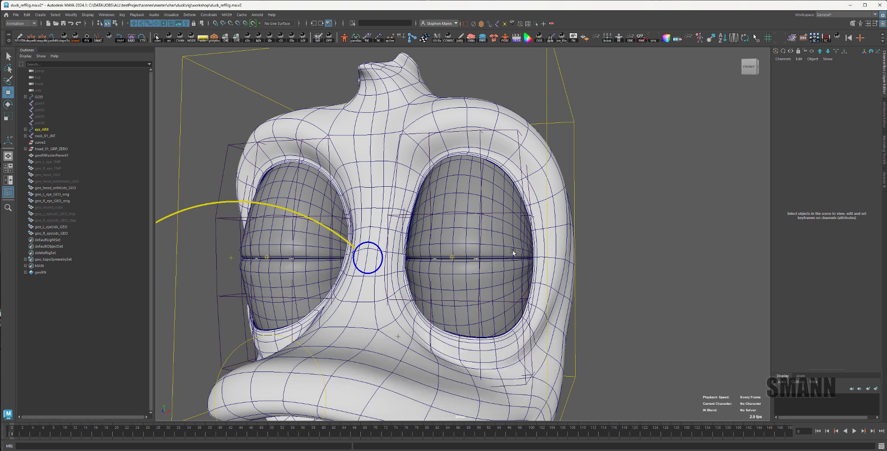
# Step: Isolate the left eyelid mesh and display it from the side in X-ray
pyautogui.click(524, 241)
pyautogui.hotkey('ctrl', '1')
pyautogui.hotkey('ctrl', '1')
pyautogui.click(523, 242)
pyautogui.hotkey('ctrl', '1')
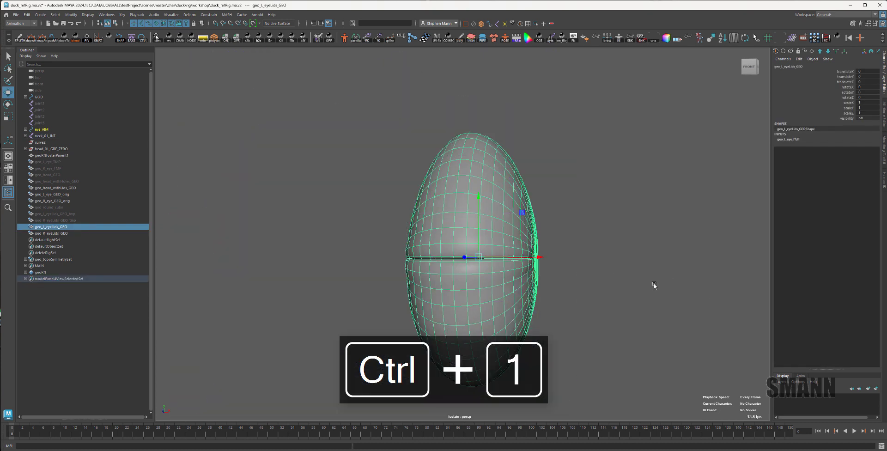
pyautogui.keyDown('alt'); pyautogui.moveTo(656, 287); pyautogui.dragTo(615, 273); pyautogui.keyUp('alt')
pyautogui.hotkey('alt', 'x')
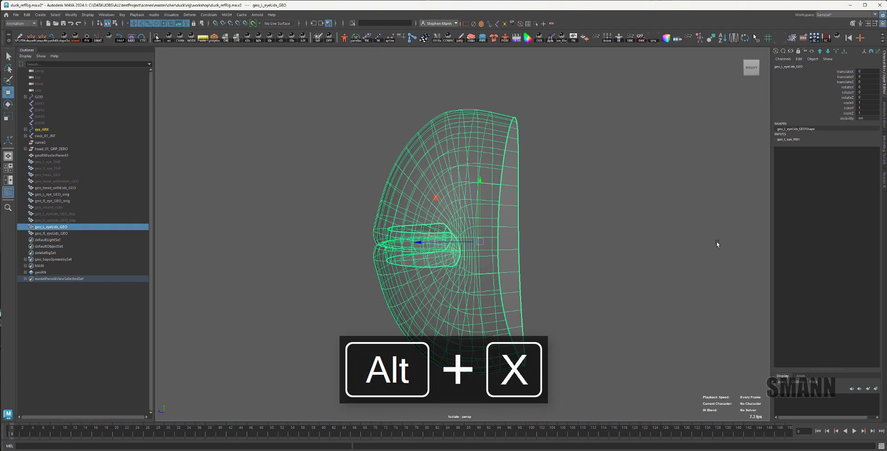
# Step: Lower the envelope of the left eye's lattice deformer to remove its deformation, and exit isolation
pyautogui.click(788, 139)
pyautogui.click(841, 145)
pyautogui.moveTo(698, 150); pyautogui.dragTo(561, 151, button='middle')
pyautogui.press('w')
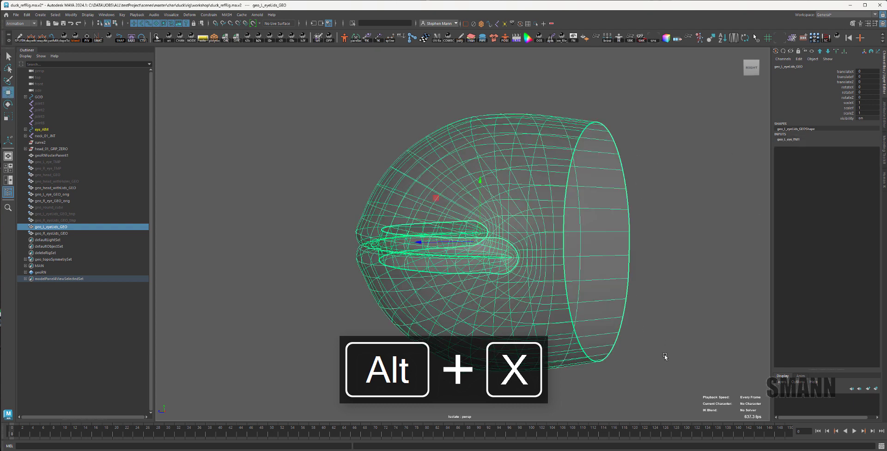
pyautogui.hotkey('alt', 'x')
pyautogui.click(725, 233)
pyautogui.hotkey('ctrl', '1')
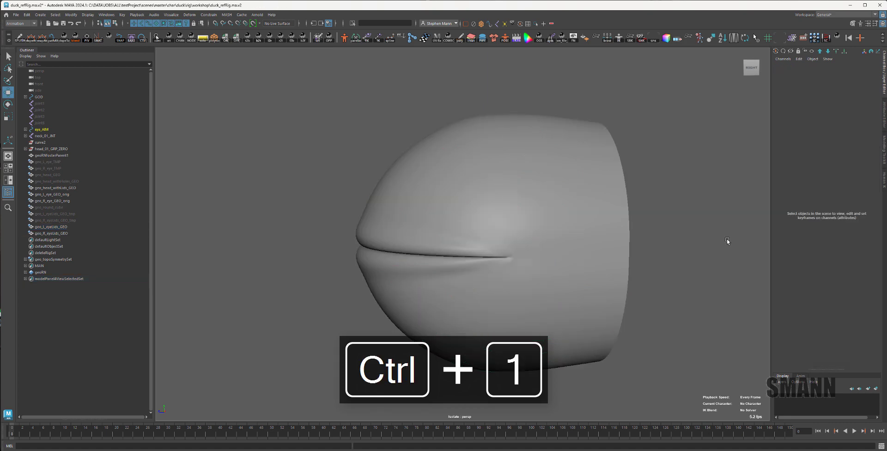
# Step: Display the duck head in X-ray and try to select the left eye's meshes and joint together
pyautogui.keyDown('alt'); pyautogui.moveTo(727, 242); pyautogui.dragTo(570, 302); pyautogui.keyUp('alt')
pyautogui.hotkey('alt', 'x')
pyautogui.click(464, 244)
pyautogui.press('q')
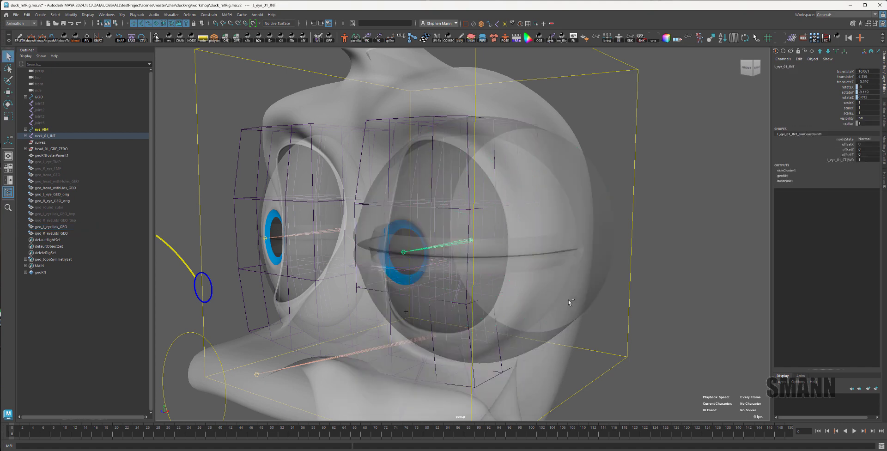
pyautogui.click(379, 225)
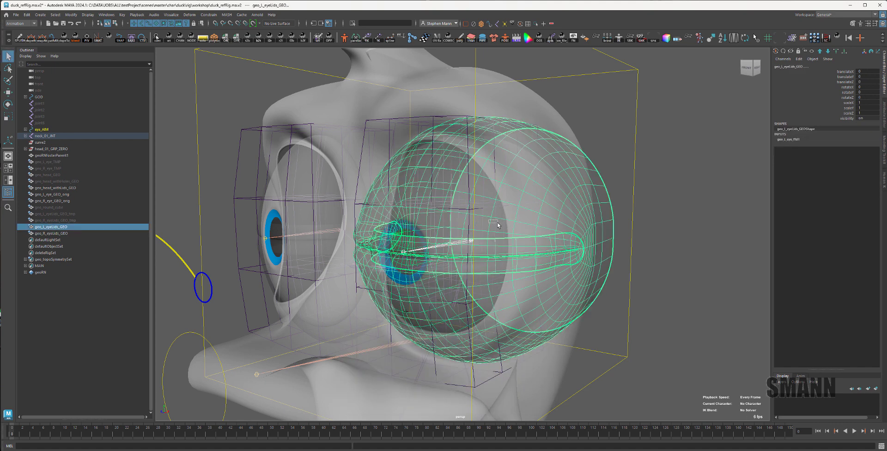
pyautogui.moveTo(489, 220); pyautogui.dragTo(498, 223)
pyautogui.keyDown('ctrl'); pyautogui.moveTo(553, 169); pyautogui.dragTo(616, 224); pyautogui.keyUp('ctrl')
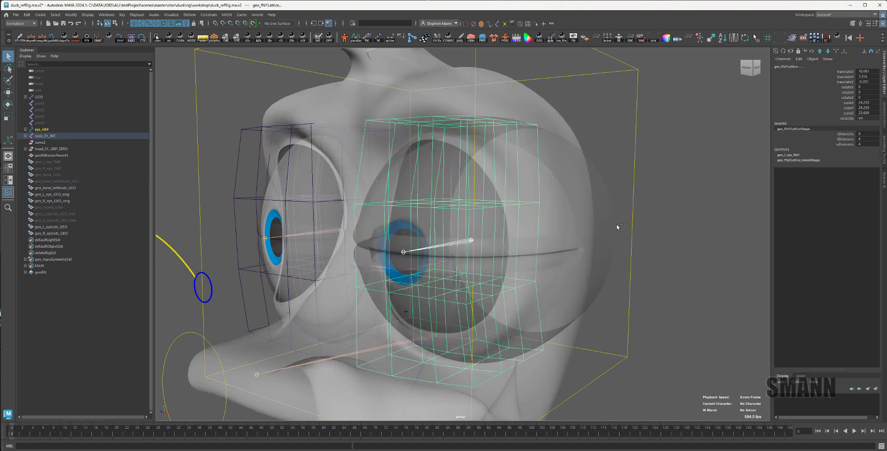
pyautogui.click(687, 240)
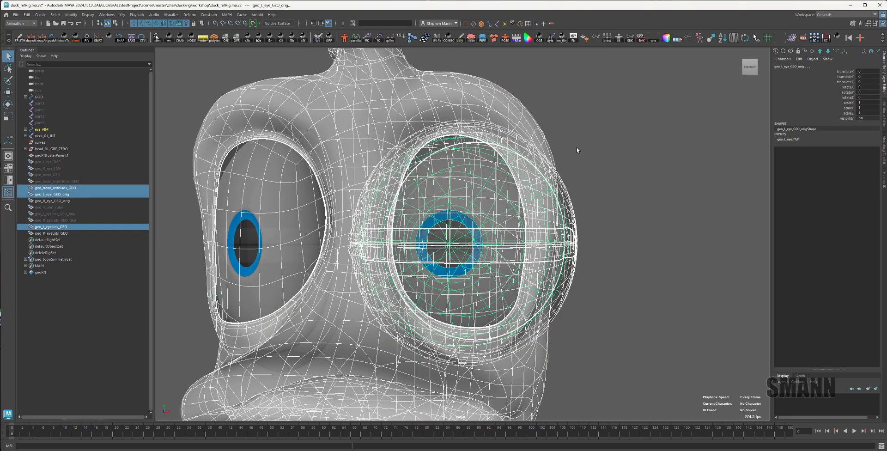
# Step: Select the left eyeball mesh, left eyelid mesh and L_eye_01_JNT, and isolate them
pyautogui.keyDown('ctrl'); pyautogui.moveTo(577, 91); pyautogui.dragTo(507, 107); pyautogui.keyUp('ctrl')
pyautogui.keyDown('alt'); pyautogui.moveTo(666, 222); pyautogui.dragTo(541, 220); pyautogui.keyUp('alt')
pyautogui.click(495, 24)
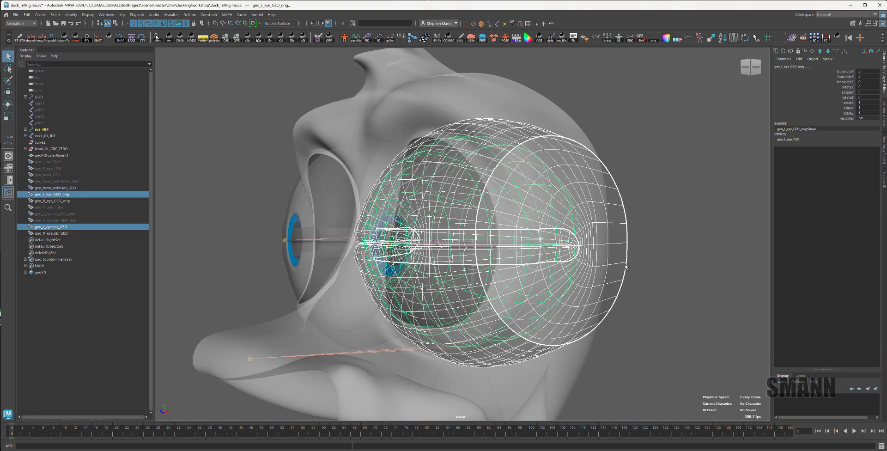
pyautogui.click(498, 24)
pyautogui.keyDown('alt'); pyautogui.moveTo(598, 263); pyautogui.dragTo(573, 259); pyautogui.keyUp('alt')
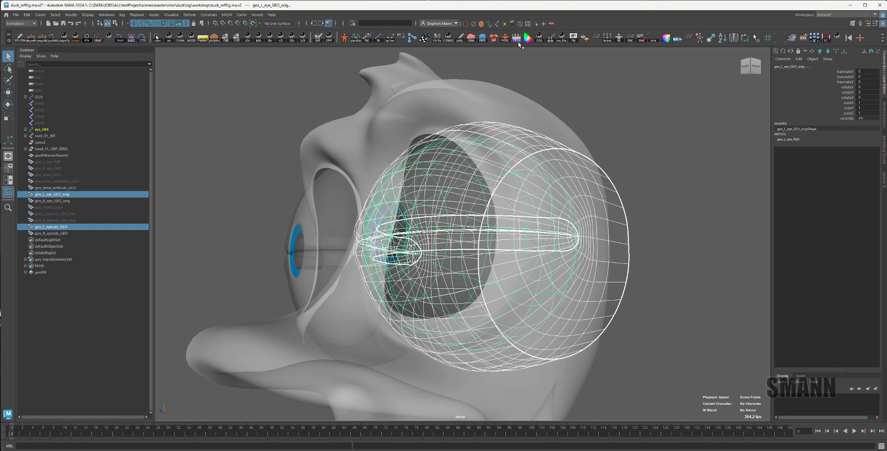
pyautogui.click(497, 26)
pyautogui.keyDown('alt'); pyautogui.moveTo(503, 234); pyautogui.dragTo(511, 250); pyautogui.keyUp('alt')
pyautogui.hotkey('ctrl', '1')
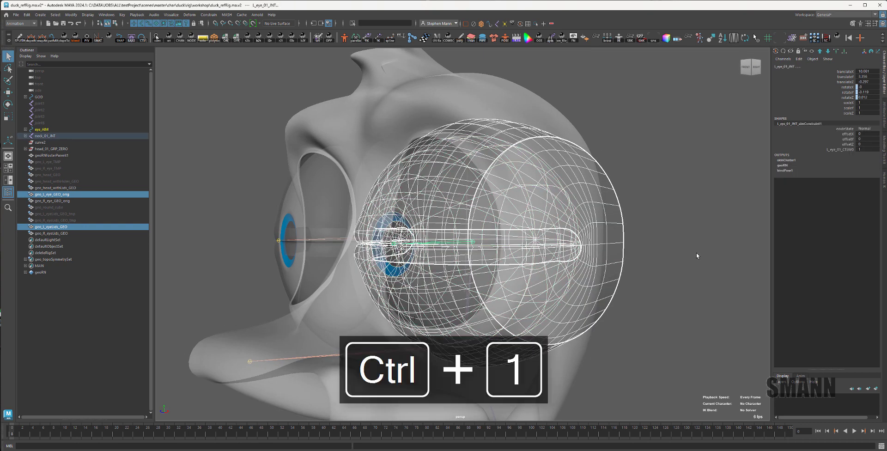
# Step: Switch to the orthographic side view and frame the isolated left eye, eyelid and joint
pyautogui.hotkey('alt', 'x')
pyautogui.hotkey('alt', 'x')
pyautogui.keyDown('alt'); pyautogui.moveTo(649, 286); pyautogui.dragTo(634, 279, button='middle'); pyautogui.keyUp('alt')
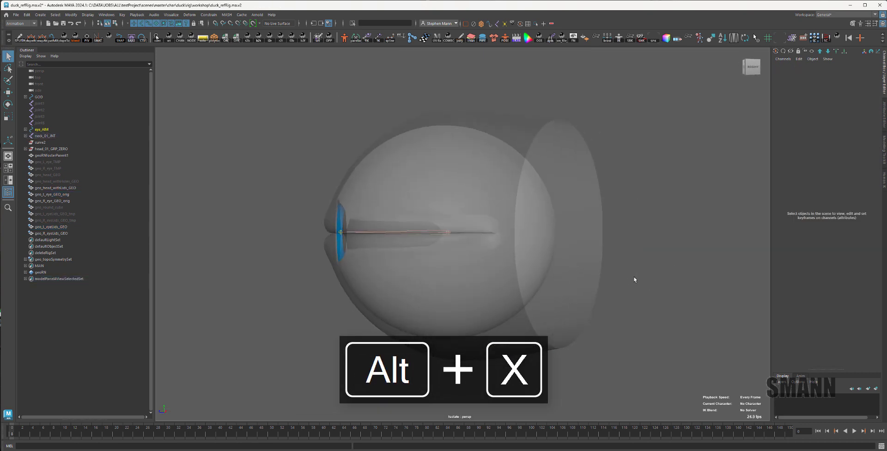
pyautogui.press('space')
pyautogui.moveTo(633, 279); pyautogui.dragTo(661, 293)
pyautogui.keyDown('alt'); pyautogui.moveTo(236, 112); pyautogui.dragTo(281, 159, button='middle'); pyautogui.keyUp('alt')
pyautogui.keyDown('ctrl'); pyautogui.keyDown('alt'); pyautogui.moveTo(281, 159); pyautogui.dragTo(589, 321); pyautogui.keyUp('alt'); pyautogui.keyUp('ctrl')
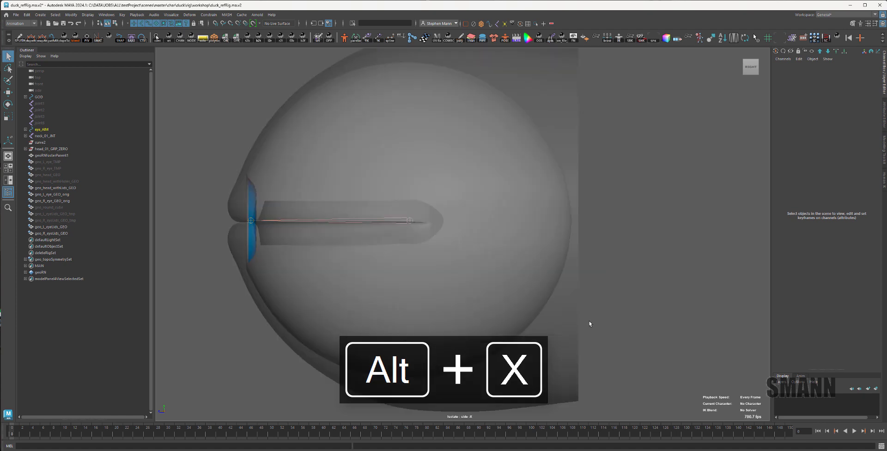
pyautogui.keyDown('alt'); pyautogui.moveTo(530, 207); pyautogui.dragTo(572, 222, button='middle'); pyautogui.keyUp('alt')
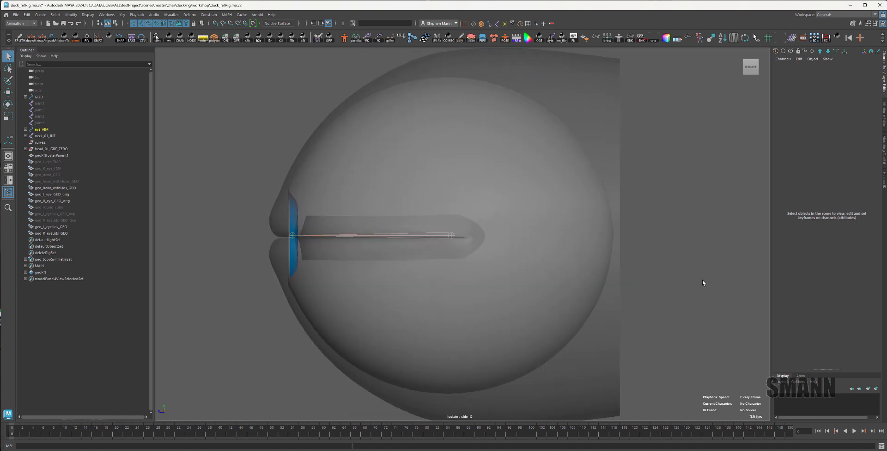
pyautogui.hotkey('alt', 'w')
pyautogui.hotkey('alt', 'w')
pyautogui.keyDown('alt'); pyautogui.moveTo(693, 279); pyautogui.dragTo(674, 274, button='middle'); pyautogui.keyUp('alt')
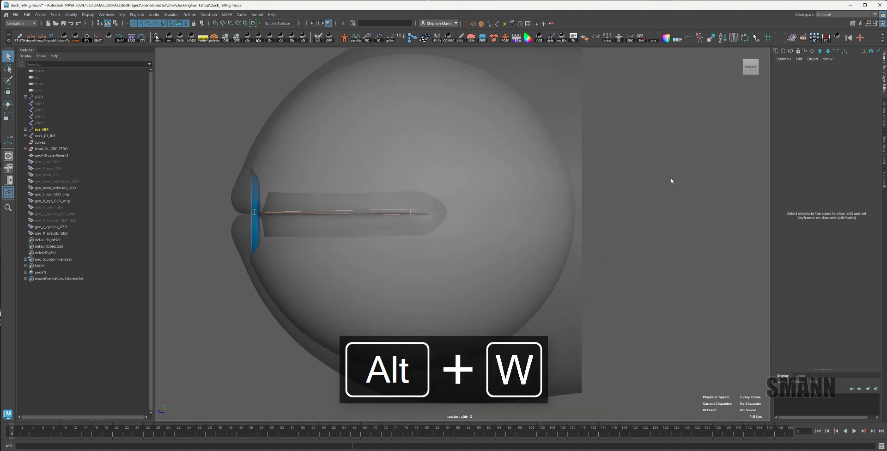
# Step: Draw a two-joint chain with the Joint tool from the left eye joint's centre straight forward past the pupil
pyautogui.keyDown('shift'); pyautogui.rightClick(658, 149); pyautogui.keyUp('shift')
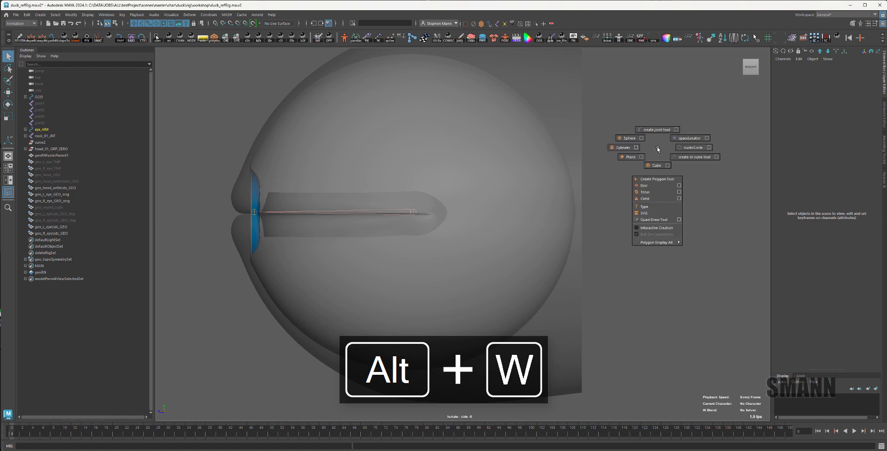
pyautogui.click(651, 112)
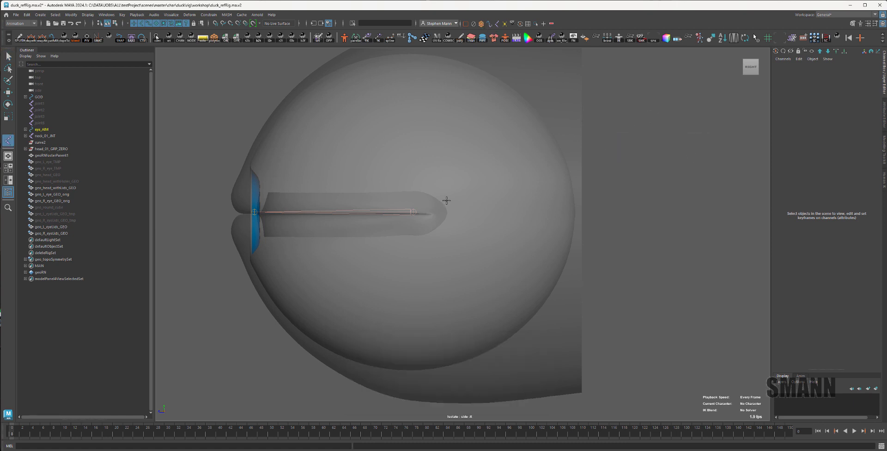
pyautogui.click(485, 40)
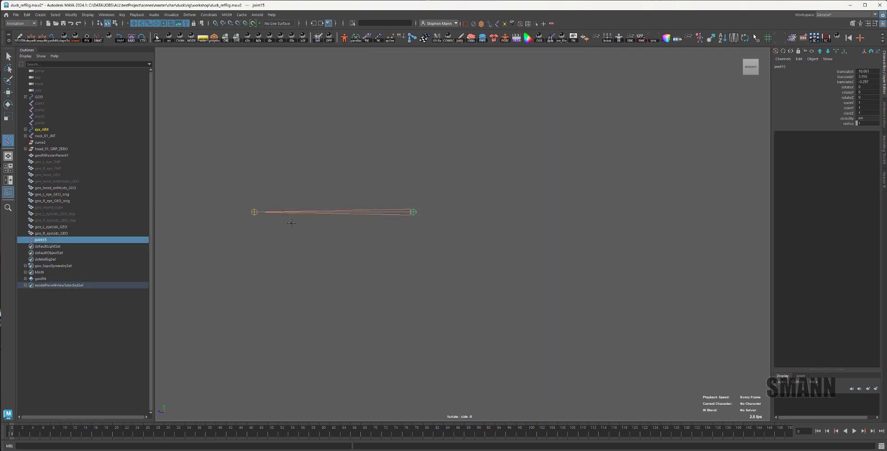
pyautogui.click(217, 220)
pyautogui.press('Return')
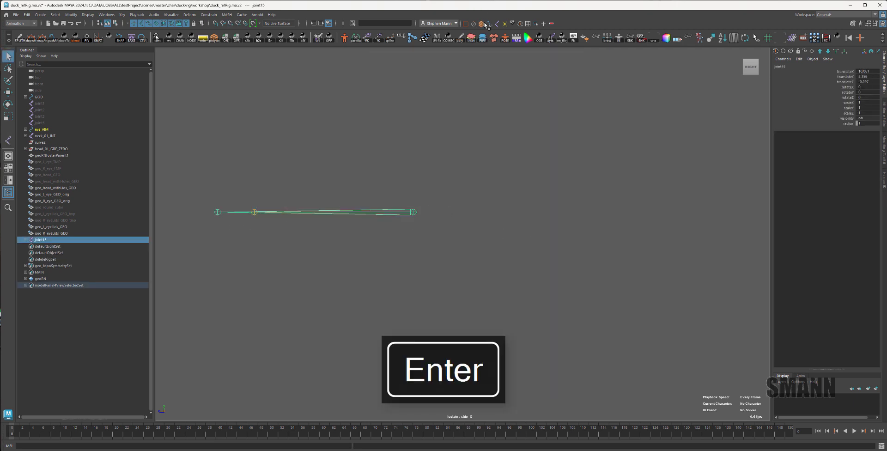
pyautogui.click(486, 24)
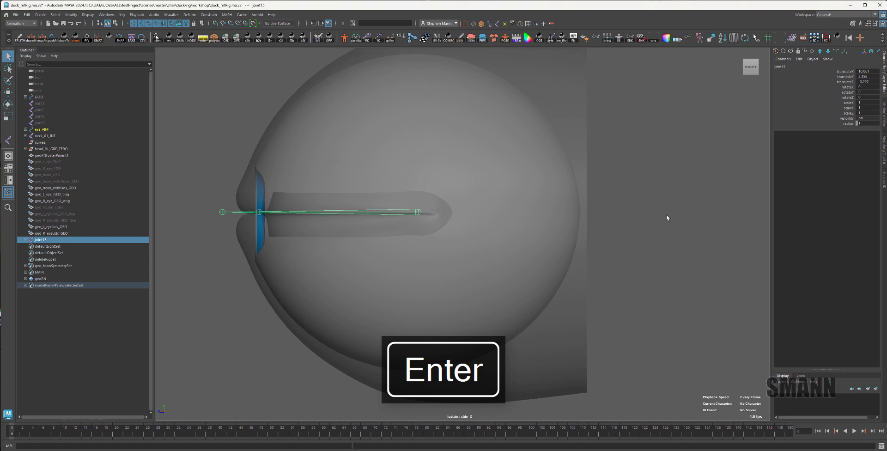
# Step: Move the new chain's end joint back to the front edge of the left eyelids, at a translateX of about 12.5
pyautogui.press('w')
pyautogui.press('Down')
pyautogui.moveTo(336, 232); pyautogui.dragTo(502, 235, button='middle')
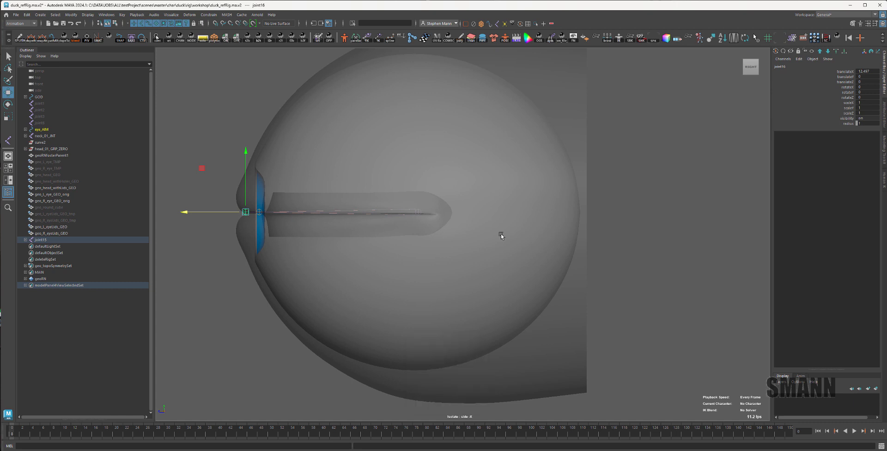
# Step: Duplicate the joint chain from its root and expand both chains in the Outliner
pyautogui.press('Up')
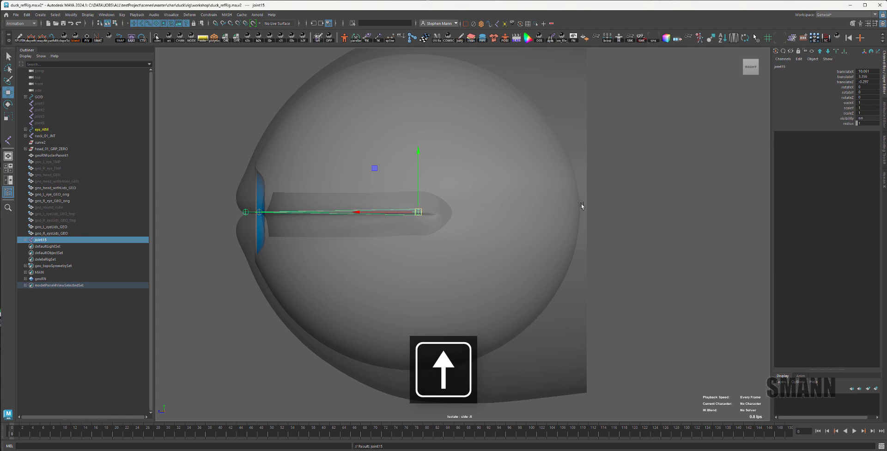
pyautogui.hotkey('ctrl', 'd')
pyautogui.click(25, 246)
pyautogui.click(25, 240)
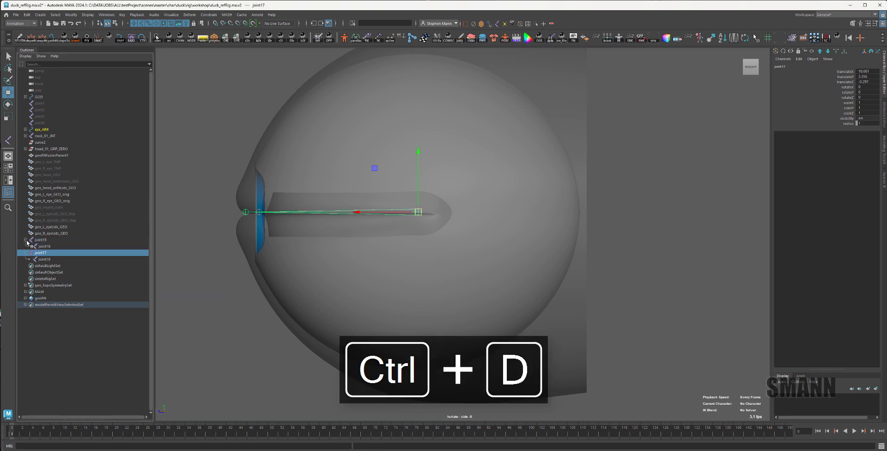
# Step: Select the original chain's hierarchy and rename its joints with numbering in cometRename, using the base name L_upLid_
pyautogui.click(73, 241)
pyautogui.press('space')
pyautogui.moveTo(260, 179); pyautogui.dragTo(250, 101)
pyautogui.press('space')
pyautogui.moveTo(449, 116); pyautogui.dragTo(433, 226)
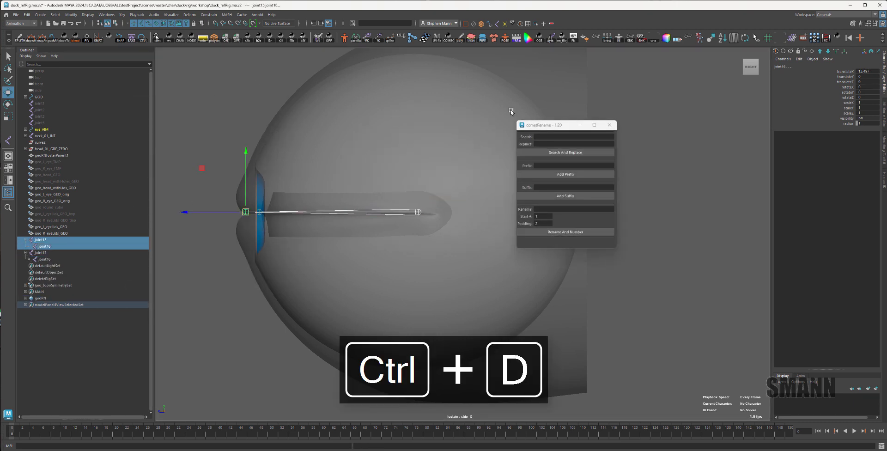
pyautogui.click(559, 210)
pyautogui.write('L_upLid_')
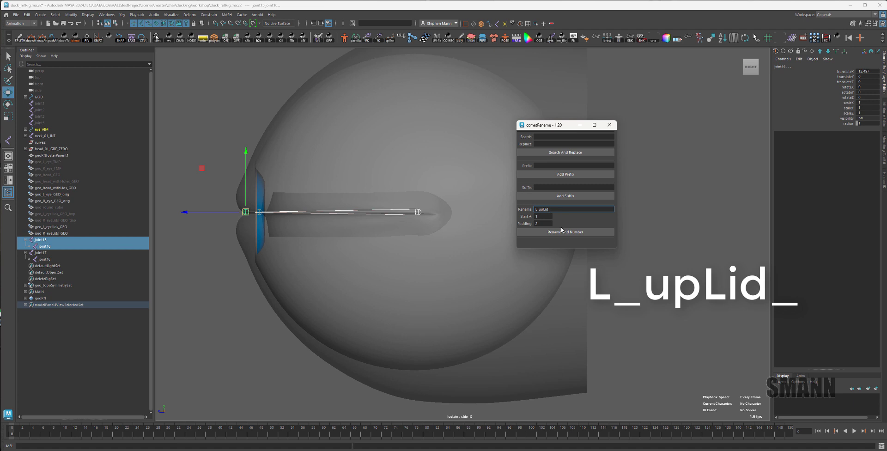
pyautogui.click(562, 229)
# Step: Add the suffix _JNT to the two upper lid joints
pyautogui.click(551, 187)
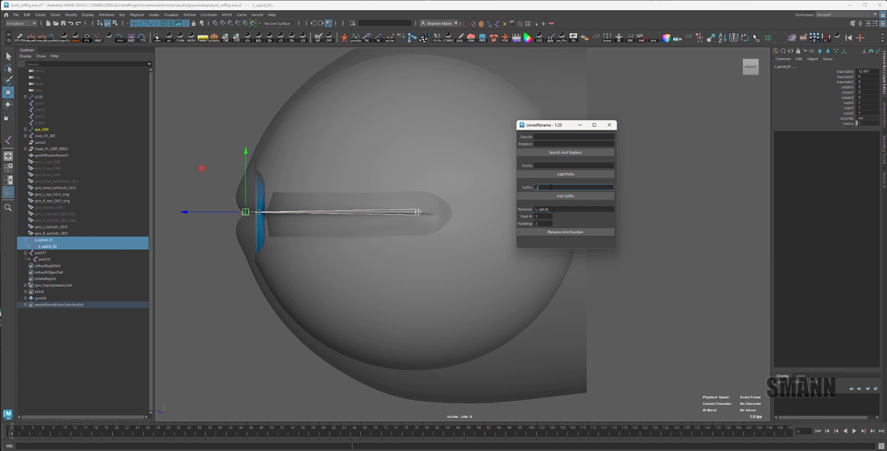
pyautogui.hotkey('shift', 'BackSpace')
pyautogui.press('BackSpace')
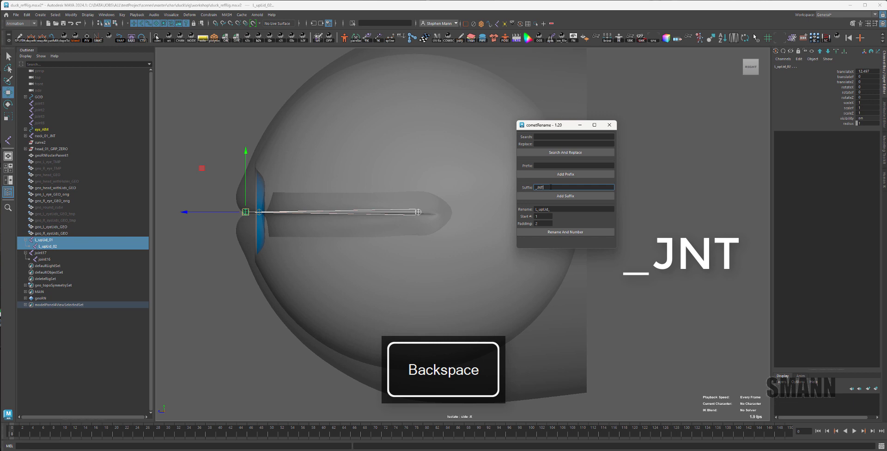
pyautogui.click(565, 196)
# Step: Select the duplicate chain's hierarchy, rename its joints with numbering as L_loLid_ with the _JNT suffix, and close cometRename
pyautogui.click(58, 253)
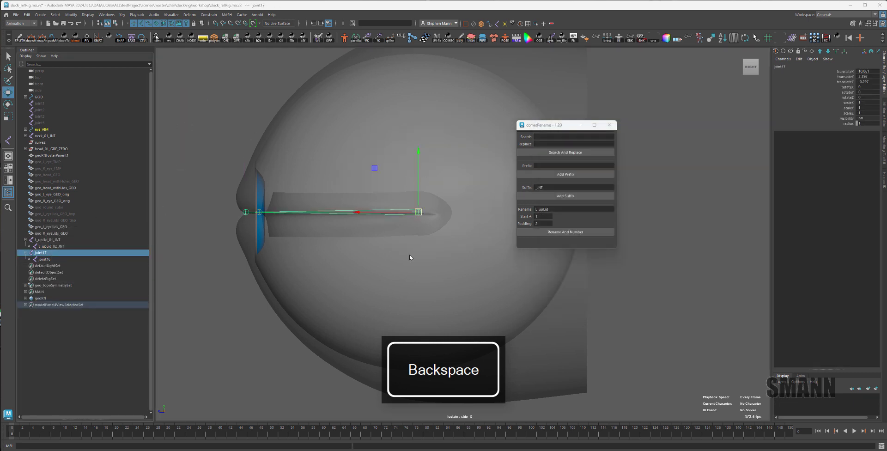
pyautogui.press('space')
pyautogui.moveTo(390, 142); pyautogui.dragTo(390, 70)
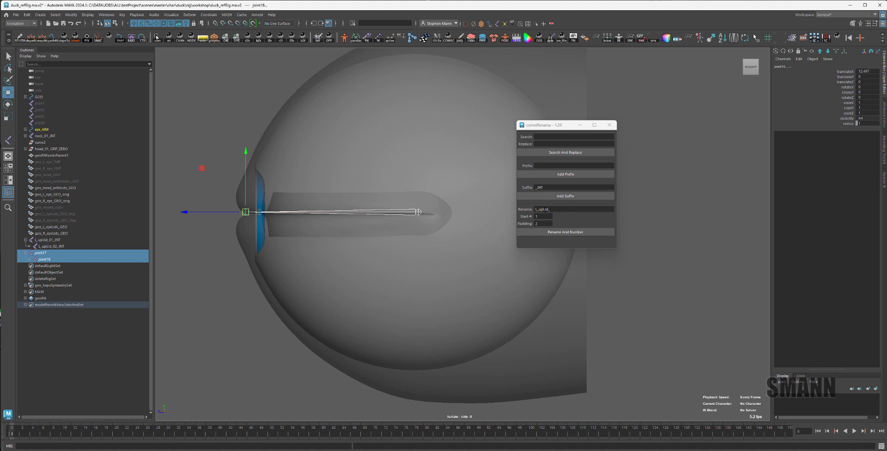
pyautogui.click(543, 209)
pyautogui.press('BackSpace')
pyautogui.press('BackSpace')
pyautogui.write('lo')
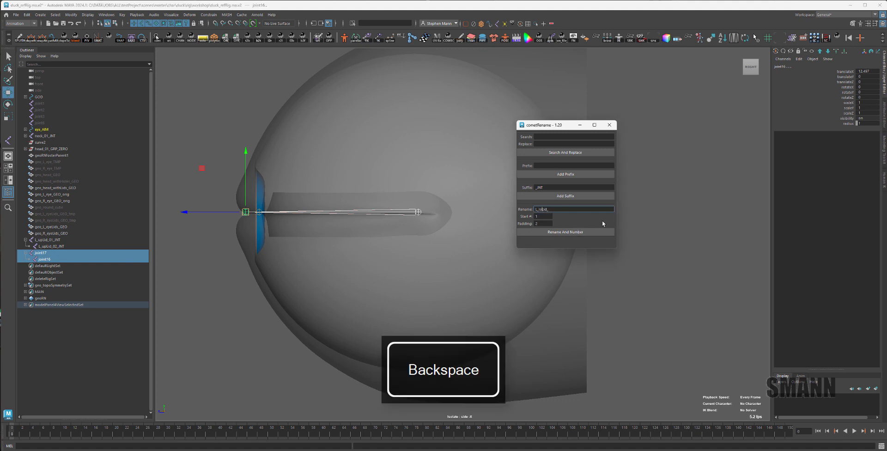
pyautogui.click(600, 231)
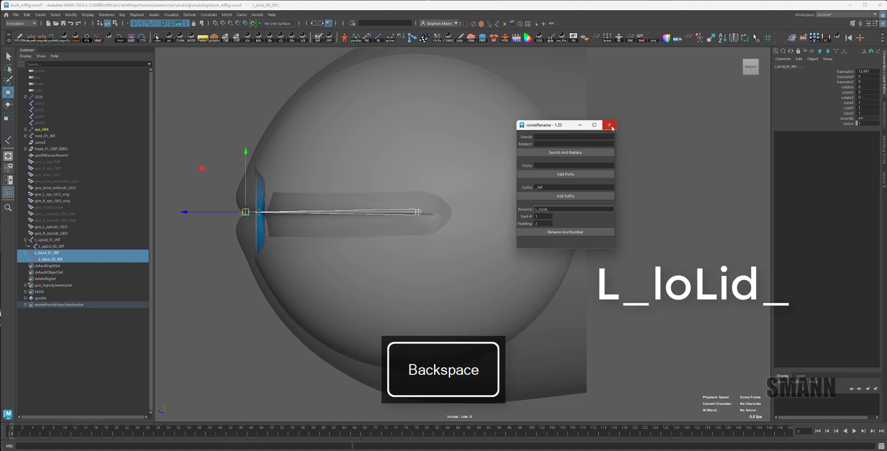
pyautogui.click(612, 128)
# Step: Return to the perspective view and isolate the root joints L_upLid_01_JNT and L_loLid_01_JNT
pyautogui.click(628, 140)
pyautogui.press('space')
pyautogui.moveTo(628, 141); pyautogui.dragTo(629, 112)
pyautogui.keyDown('alt'); pyautogui.moveTo(614, 203); pyautogui.dragTo(542, 302); pyautogui.keyUp('alt')
pyautogui.hotkey('alt', 'x')
pyautogui.hotkey('alt', 'x')
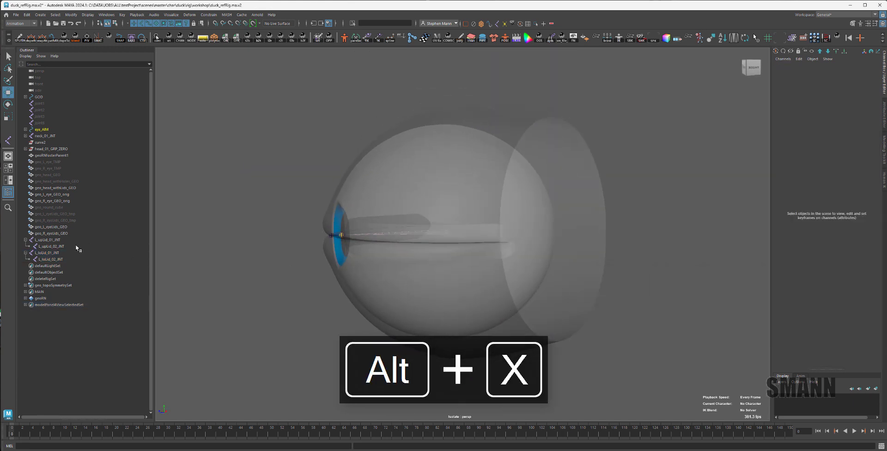
pyautogui.click(62, 254)
pyautogui.keyDown('ctrl'); pyautogui.click(61, 240); pyautogui.keyUp('ctrl')
pyautogui.press('space')
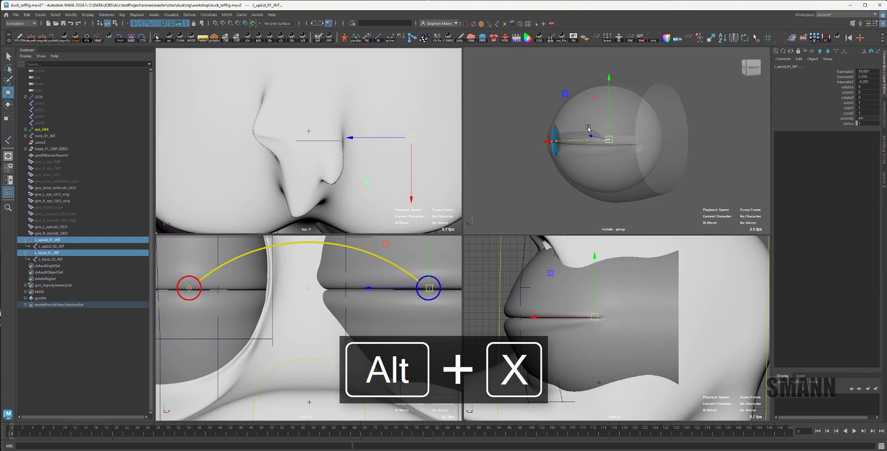
pyautogui.press('space')
pyautogui.hotkey('ctrl', '1')
# Step: Display the local rotation axes on the root and end joints of both lid chains
pyautogui.press('space')
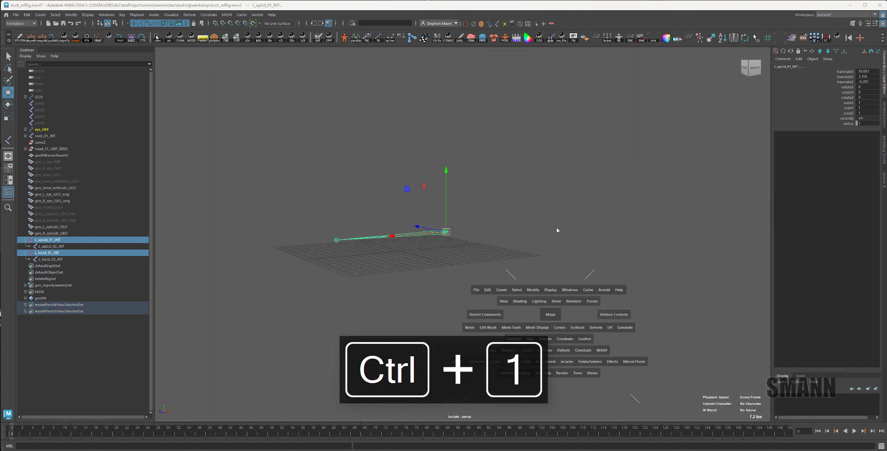
pyautogui.moveTo(557, 230); pyautogui.dragTo(688, 221)
pyautogui.click(684, 224)
pyautogui.keyDown('alt'); pyautogui.moveTo(555, 309); pyautogui.dragTo(533, 311); pyautogui.keyUp('alt')
pyautogui.scroll(5, 490, 294)
pyautogui.moveTo(442, 276); pyautogui.dragTo(409, 208)
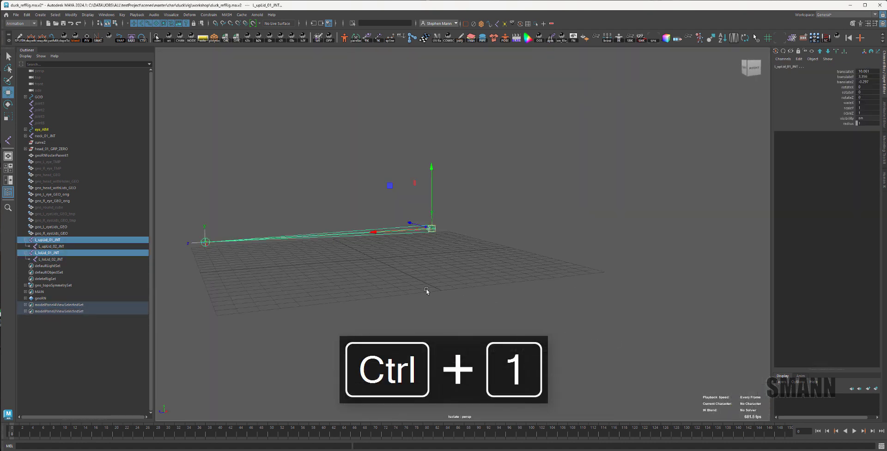
pyautogui.keyDown('alt'); pyautogui.moveTo(426, 291); pyautogui.dragTo(286, 271); pyautogui.keyUp('alt')
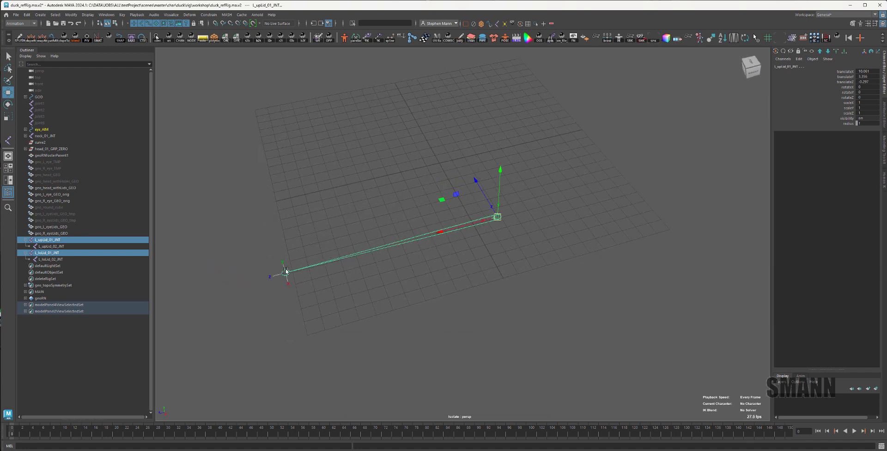
pyautogui.press('Down')
pyautogui.press('space')
pyautogui.moveTo(544, 164); pyautogui.dragTo(536, 215)
pyautogui.click(634, 244)
# Step: Try rotating both lid root joints together about their Z axis, and undo the rotation
pyautogui.press('space')
pyautogui.moveTo(632, 243); pyautogui.dragTo(630, 203)
pyautogui.keyDown('alt'); pyautogui.moveTo(591, 291); pyautogui.dragTo(601, 274); pyautogui.keyUp('alt')
pyautogui.hotkey('ctrl', '1')
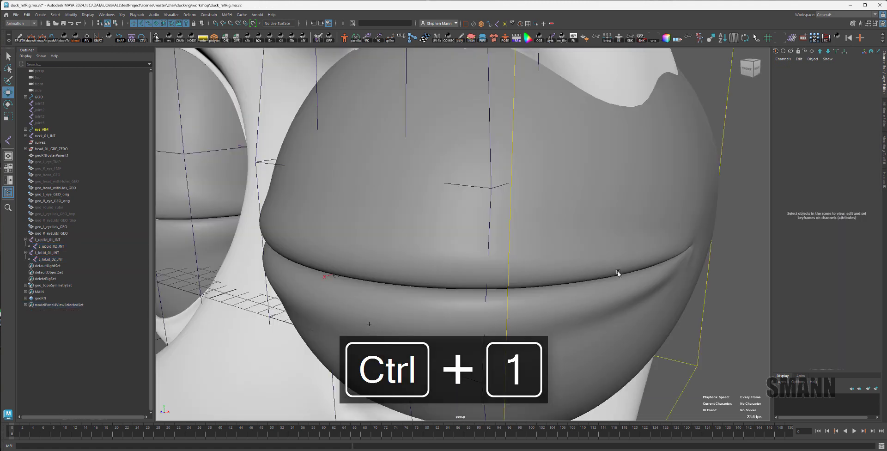
pyautogui.hotkey('ctrl', '1')
pyautogui.keyDown('alt'); pyautogui.moveTo(618, 276); pyautogui.dragTo(432, 222); pyautogui.keyUp('alt')
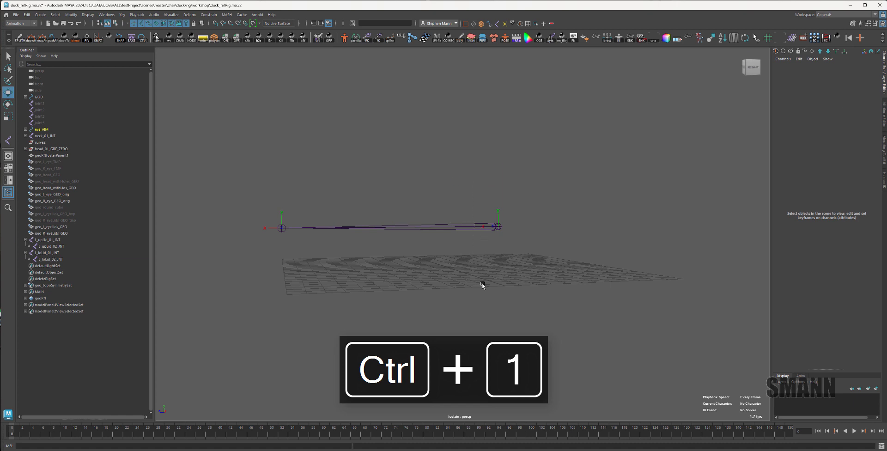
pyautogui.press('e')
pyautogui.moveTo(482, 283); pyautogui.dragTo(509, 161)
pyautogui.hotkey('ctrl', 'z')
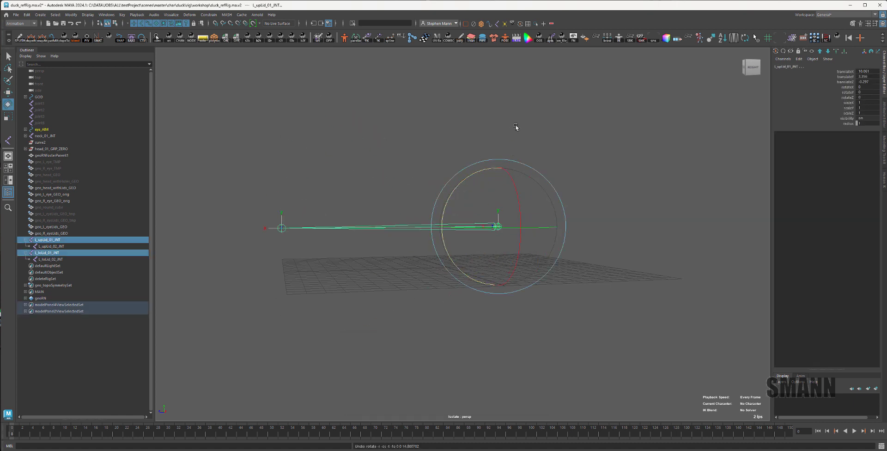
# Step: Set the rotateX of L_loLid_01_JNT to -180 to flip its axes
pyautogui.click(60, 254)
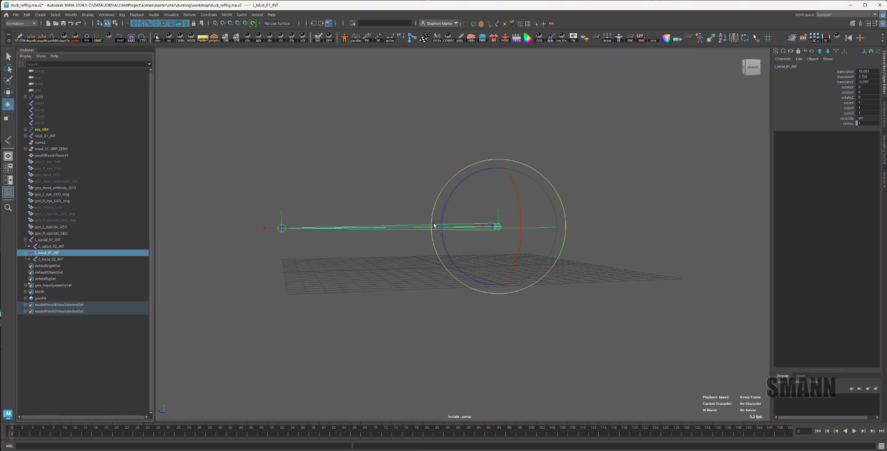
pyautogui.moveTo(516, 180); pyautogui.dragTo(519, 372)
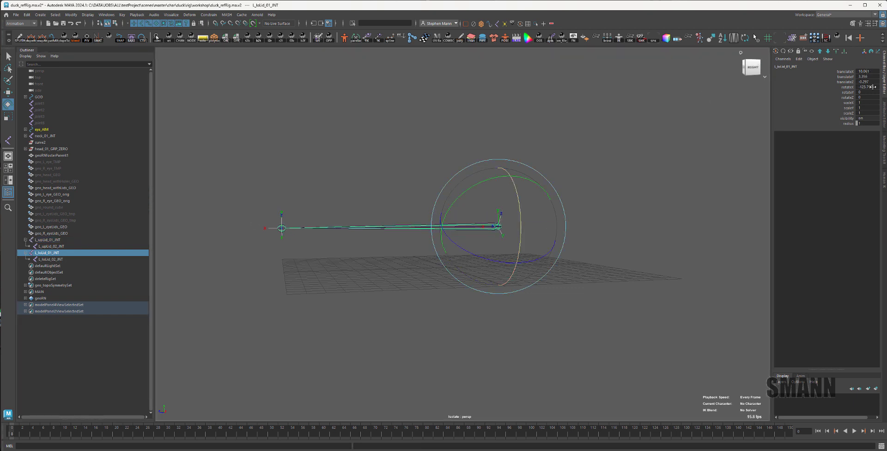
pyautogui.doubleClick(869, 86)
pyautogui.write('-180')
pyautogui.press('Return')
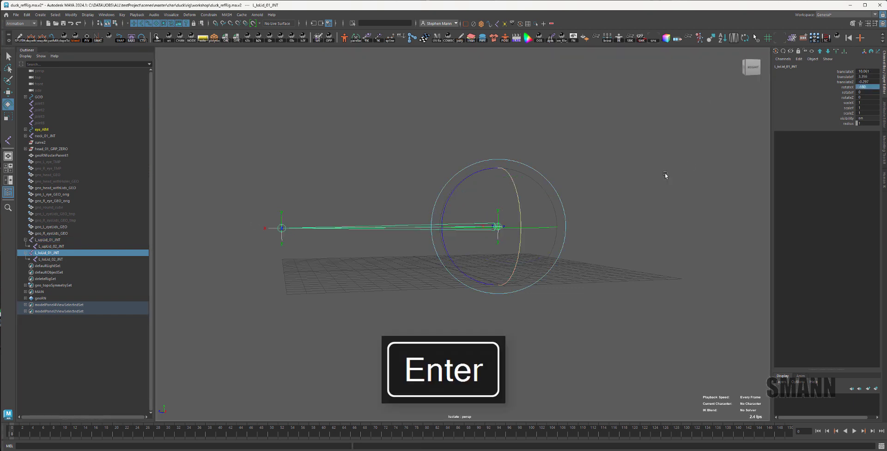
# Step: Rotate both lid root joints together about Z by about 11 degrees so the two chains open in opposite directions
pyautogui.click(550, 153)
pyautogui.moveTo(536, 155); pyautogui.dragTo(462, 233)
pyautogui.moveTo(447, 202); pyautogui.dragTo(461, 181)
pyautogui.hotkey('ctrl', 'z')
pyautogui.click(658, 194)
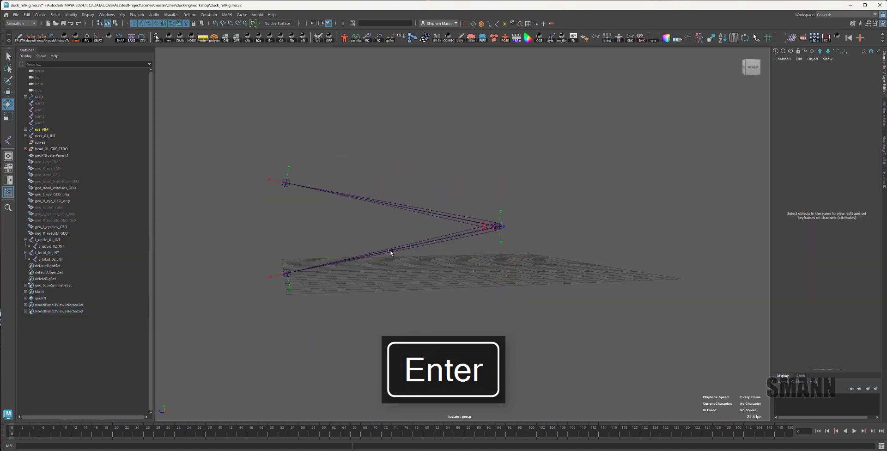
pyautogui.click(390, 252)
pyautogui.moveTo(442, 212)
pyautogui.mouseDown()
pyautogui.moveTo(446, 190)
pyautogui.moveTo(451, 209)
pyautogui.mouseUp()
# Step: Check the rotation values of each lid root joint, then try zeroing the lower lid root joint's channels and undo it
pyautogui.click(394, 203)
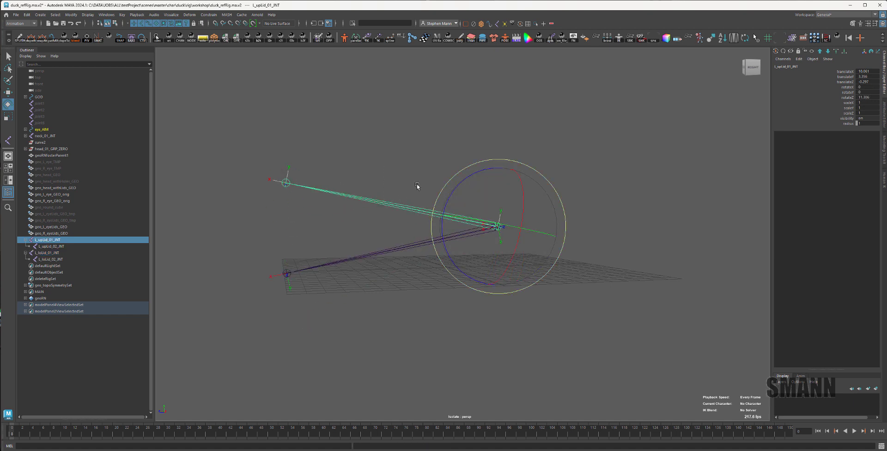
pyautogui.click(454, 183)
pyautogui.click(346, 260)
pyautogui.press('space')
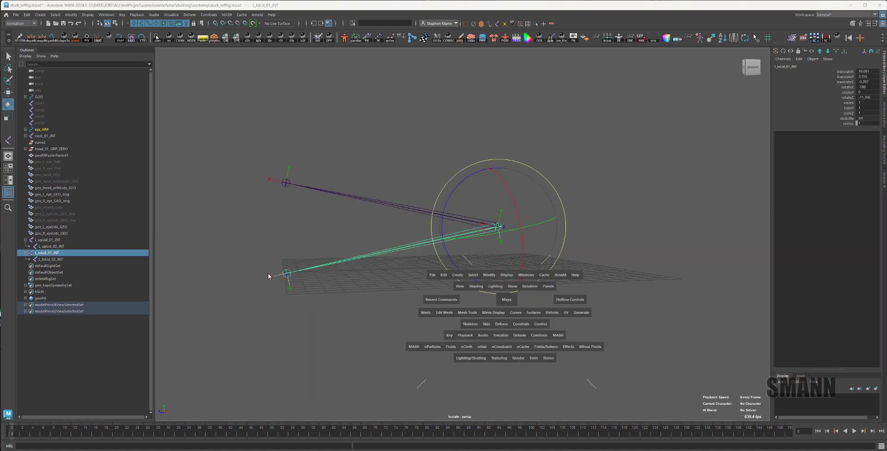
pyautogui.click(590, 198)
pyautogui.hotkey('ctrl', 'z')
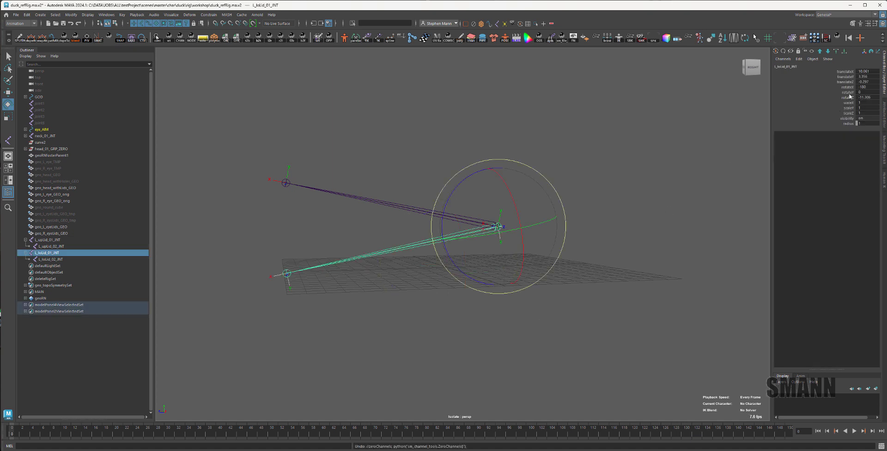
# Step: Set the rotateX and rotateZ of L_loLid_01_JNT to 0
pyautogui.click(867, 89)
pyautogui.write('0')
pyautogui.press('Return')
pyautogui.press('Tab')
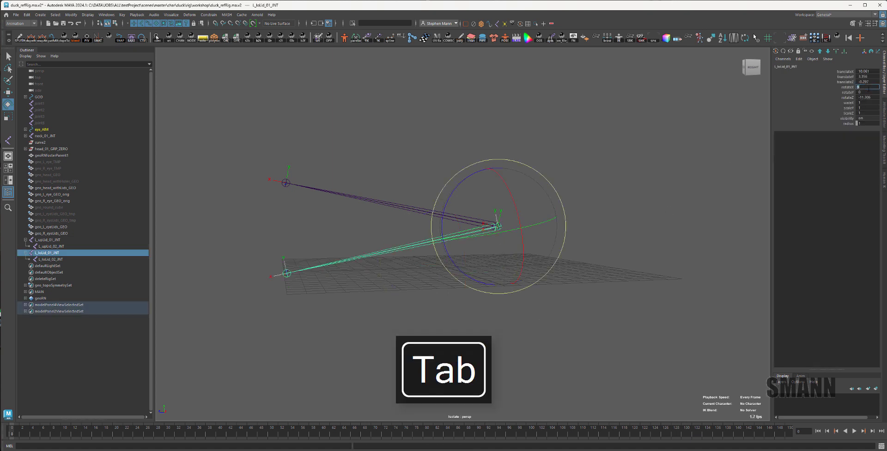
pyautogui.press('Return')
pyautogui.press('Tab')
pyautogui.write('0')
pyautogui.press('Return')
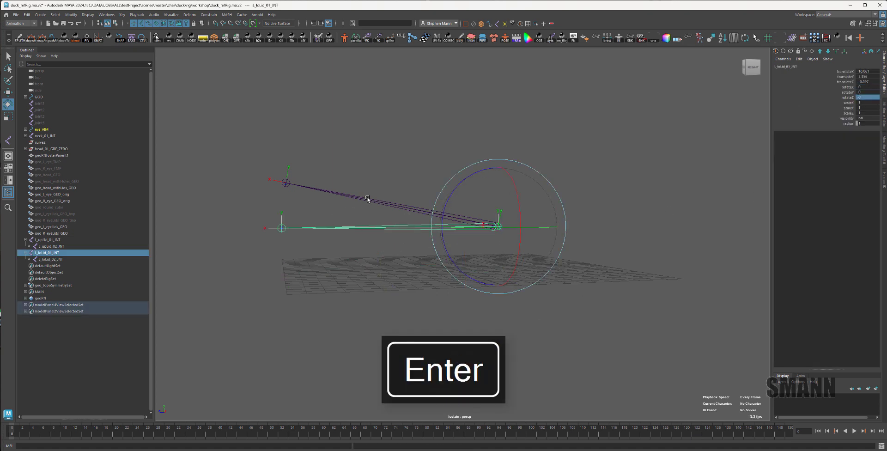
# Step: Set the rotateZ of L_upLid_01_JNT to 0
pyautogui.click(368, 198)
pyautogui.write('0')
pyautogui.press('Return')
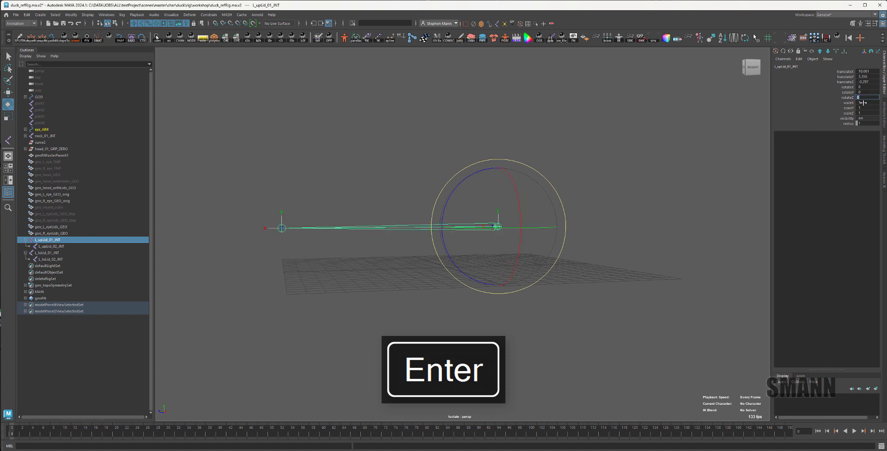
# Step: Place a single joint at the shared origin of the two lid root joints and enlarge its radius
pyautogui.click(619, 142)
pyautogui.moveTo(521, 153); pyautogui.dragTo(434, 113, button='right')
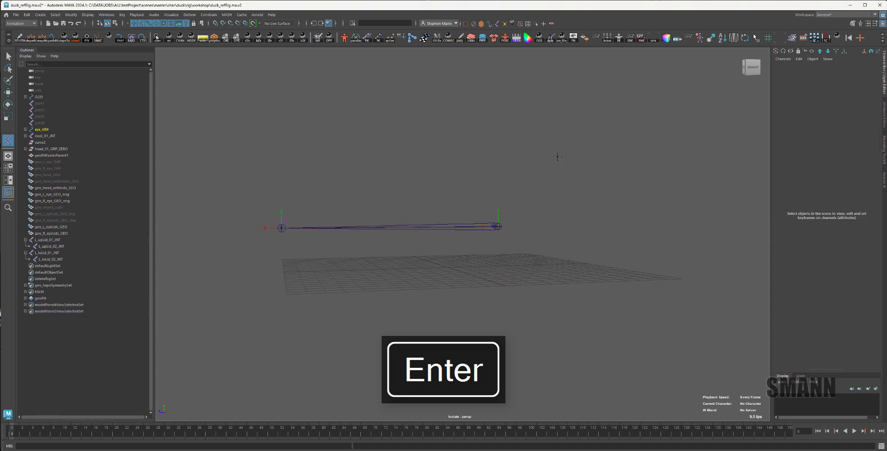
pyautogui.click(599, 221)
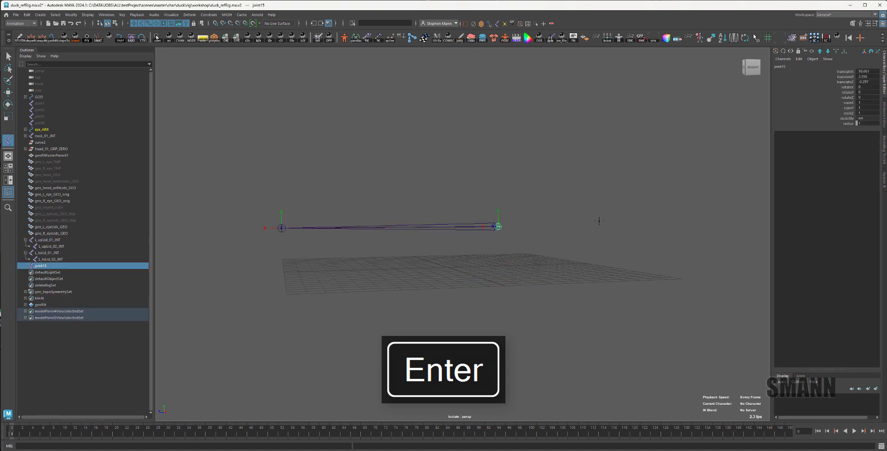
pyautogui.click(849, 123)
pyautogui.moveTo(572, 135); pyautogui.dragTo(593, 135, button='middle')
pyautogui.press('w')
pyautogui.click(593, 136)
# Step: Rename the new joint as L_lid_root_JNT
pyautogui.click(91, 265)
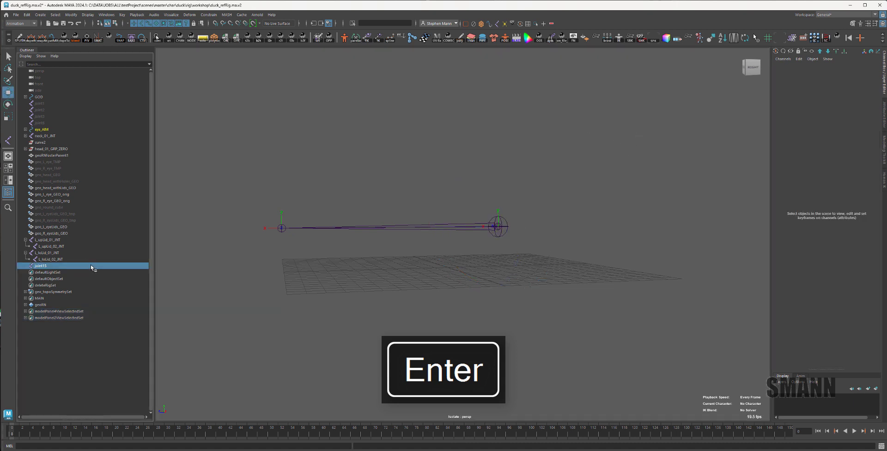
pyautogui.doubleClick(91, 266)
pyautogui.write('L_r')
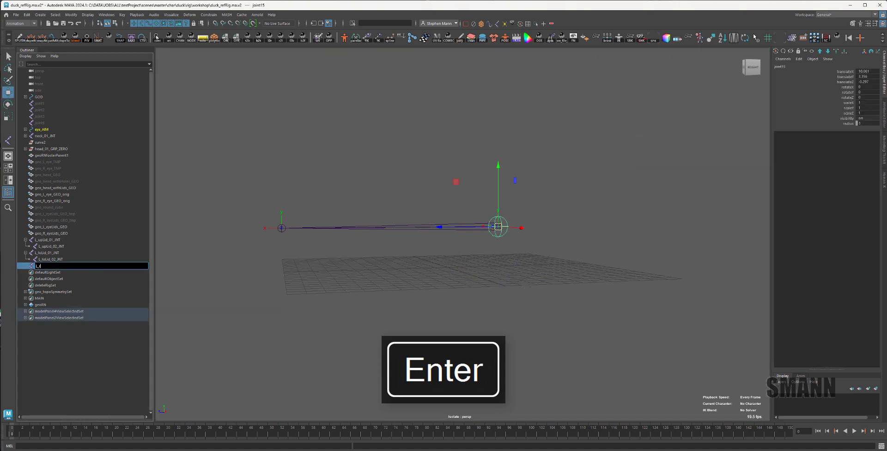
pyautogui.write('iit')
pyautogui.press('BackSpace')
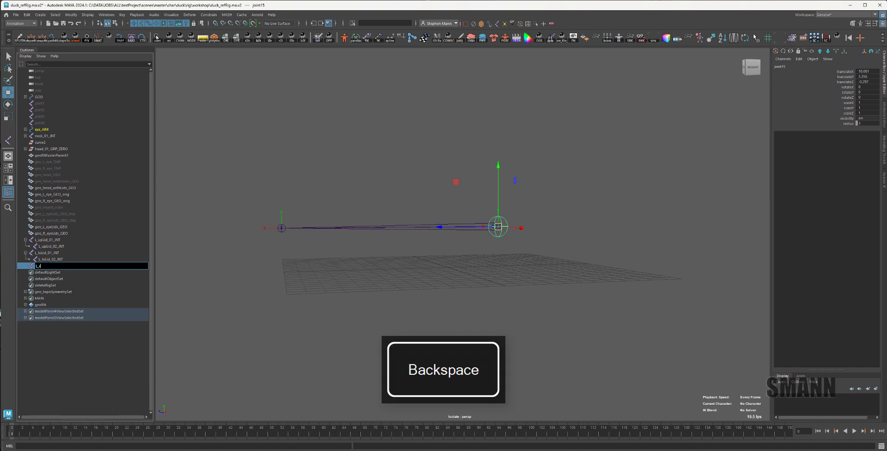
pyautogui.write('_')
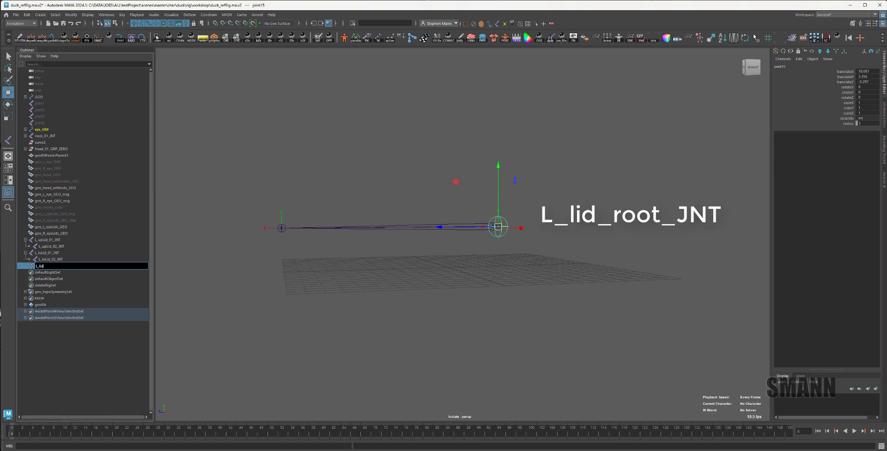
pyautogui.write('JNT')
pyautogui.press('Return')
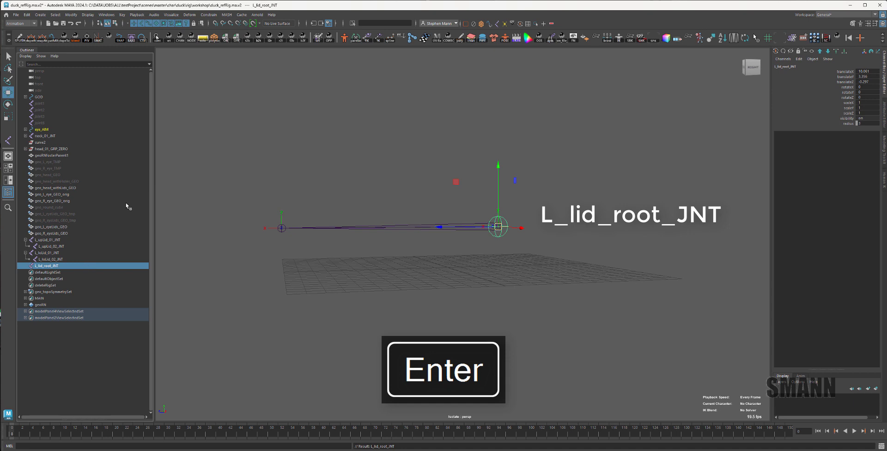
# Step: Select L_upLid_01_JNT, L_loLid_01_JNT and L_lid_root_JNT together and bring the eyelid geometry back out of isolation
pyautogui.click(55, 247)
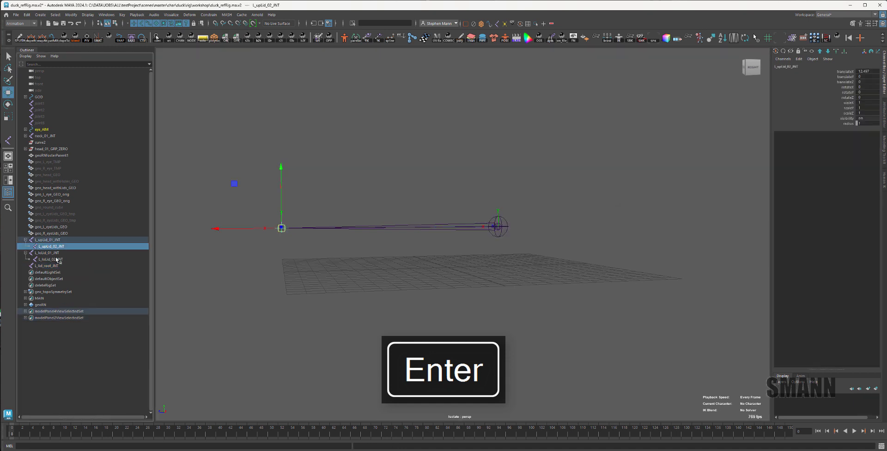
pyautogui.keyDown('ctrl'); pyautogui.click(51, 259); pyautogui.keyUp('ctrl')
pyautogui.keyDown('ctrl'); pyautogui.click(46, 266); pyautogui.keyUp('ctrl')
pyautogui.press('Up')
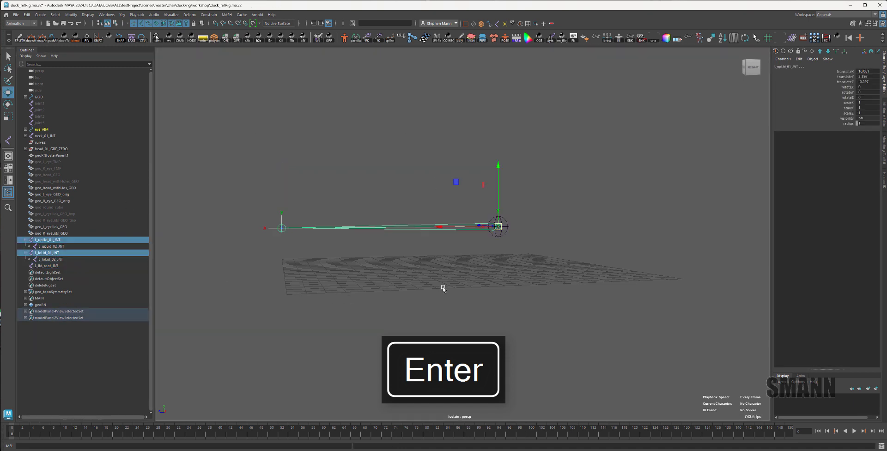
pyautogui.keyDown('ctrl'); pyautogui.click(72, 267); pyautogui.keyUp('ctrl')
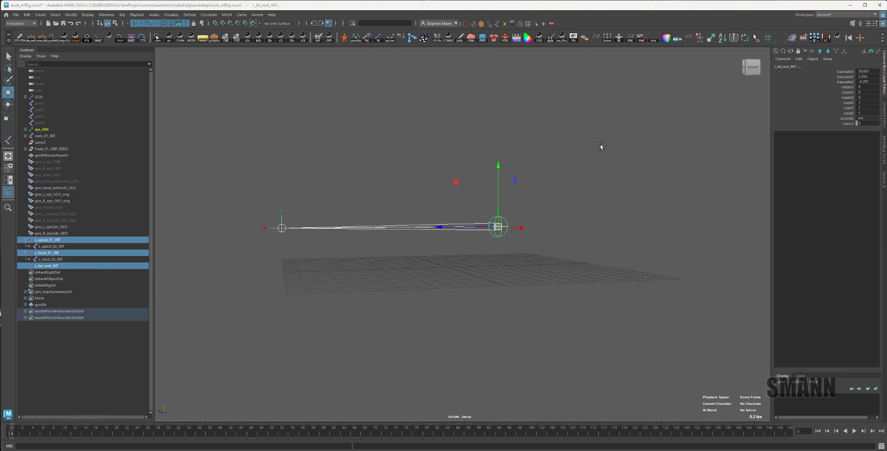
pyautogui.hotkey('ctrl', '1')
pyautogui.press('space')
pyautogui.hotkey('alt', 'x')
pyautogui.keyDown('alt'); pyautogui.moveTo(517, 239); pyautogui.dragTo(544, 242); pyautogui.keyUp('alt')
pyautogui.keyDown('alt'); pyautogui.moveTo(486, 290); pyautogui.dragTo(491, 249, button='middle'); pyautogui.keyUp('alt')
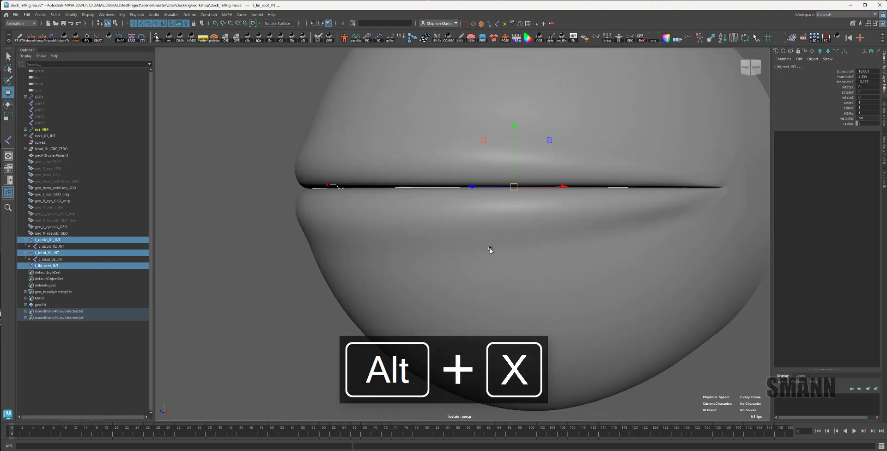
# Step: Add geo_L_eyeLids_GEO to the joint selection and bind its skin to the three lid joints
pyautogui.hotkey('alt', 'x')
pyautogui.keyDown('shift'); pyautogui.click(341, 254); pyautogui.keyUp('shift')
pyautogui.keyDown('alt'); pyautogui.moveTo(341, 254); pyautogui.dragTo(549, 171); pyautogui.keyUp('alt')
pyautogui.hotkey('alt', 'x')
pyautogui.press('space')
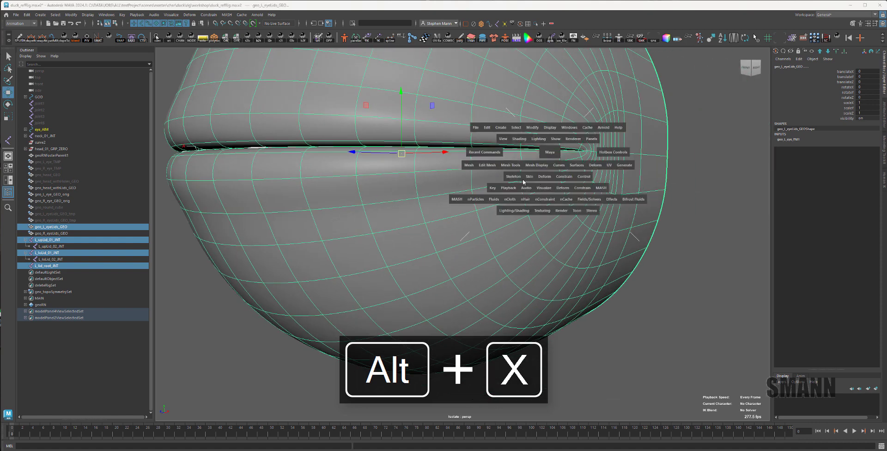
pyautogui.click(529, 176)
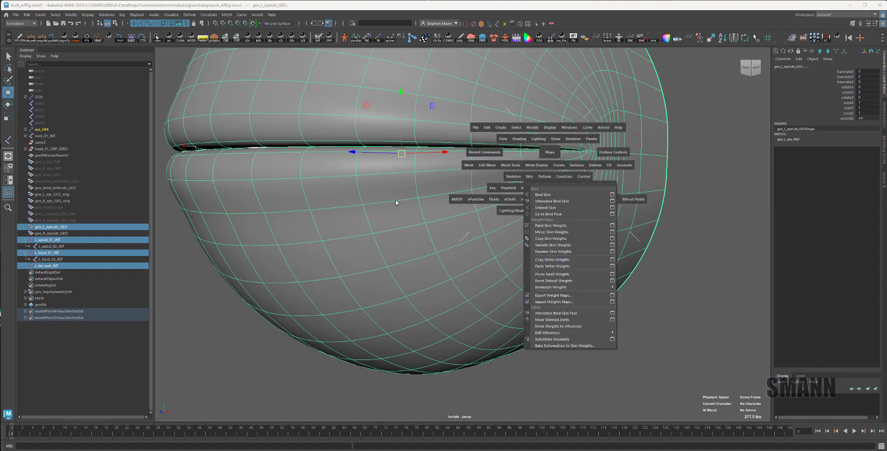
pyautogui.click(566, 197)
pyautogui.click(700, 255)
pyautogui.keyDown('alt'); pyautogui.moveTo(700, 255); pyautogui.dragTo(653, 235, button='right'); pyautogui.keyUp('alt')
pyautogui.keyDown('alt'); pyautogui.moveTo(653, 235); pyautogui.dragTo(607, 235, button='middle'); pyautogui.keyUp('alt')
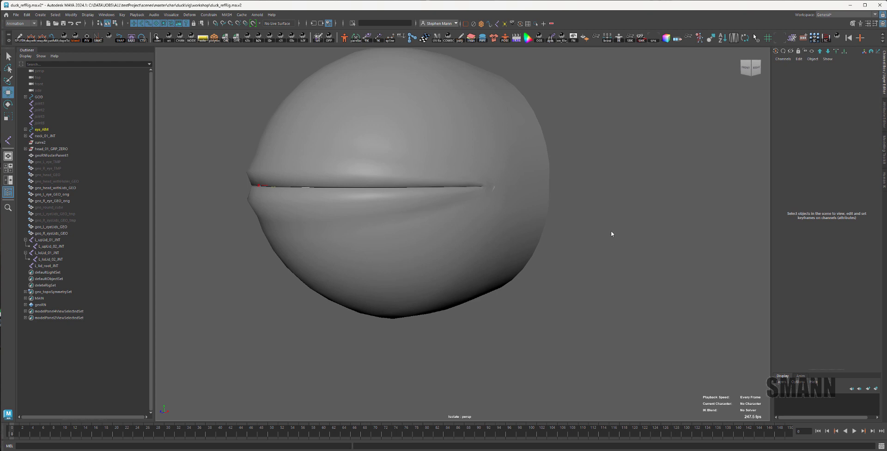
# Step: Open the skin weighting tool window and view the bound eyelid in x-ray
pyautogui.press('space')
pyautogui.moveTo(659, 232); pyautogui.dragTo(594, 189)
pyautogui.moveTo(689, 71); pyautogui.dragTo(687, 69)
pyautogui.keyDown('alt'); pyautogui.moveTo(550, 134); pyautogui.dragTo(592, 135); pyautogui.keyUp('alt')
pyautogui.keyDown('alt'); pyautogui.moveTo(592, 135); pyautogui.dragTo(585, 166, button='middle'); pyautogui.keyUp('alt')
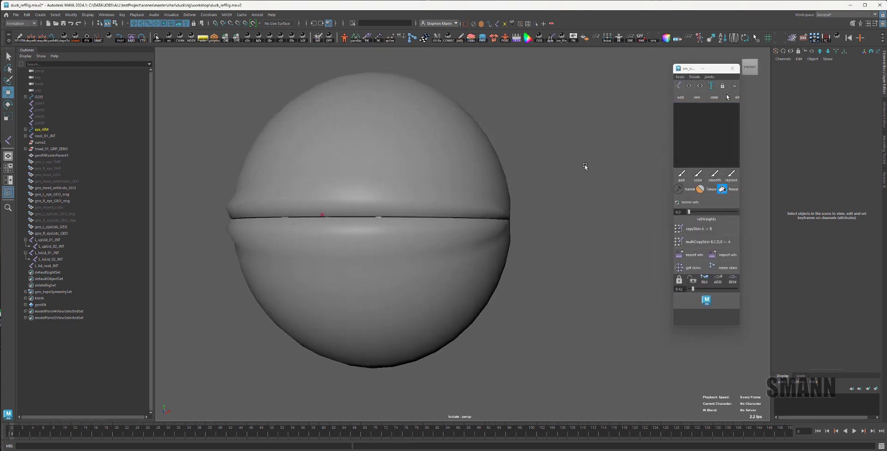
pyautogui.hotkey('alt', 'x')
pyautogui.keyDown('alt'); pyautogui.moveTo(571, 270); pyautogui.dragTo(528, 264); pyautogui.keyUp('alt')
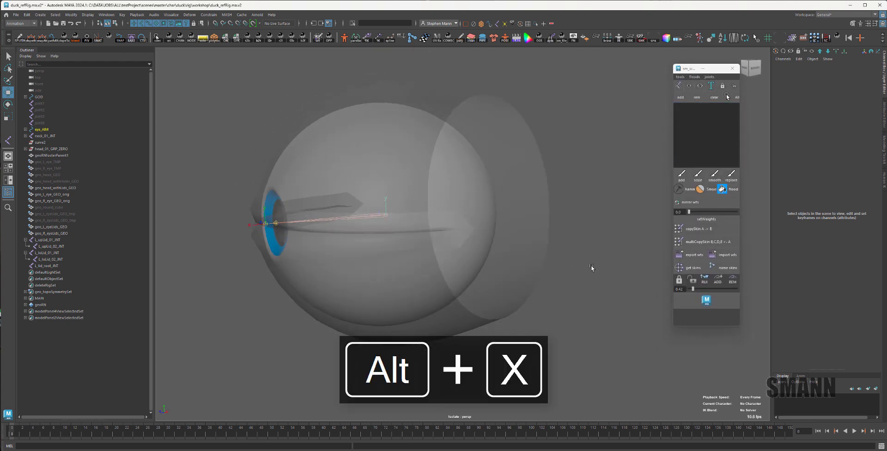
# Step: Try rotating L_lid_root_JNT to test how the eyelid mesh follows, and undo the rotation
pyautogui.click(47, 265)
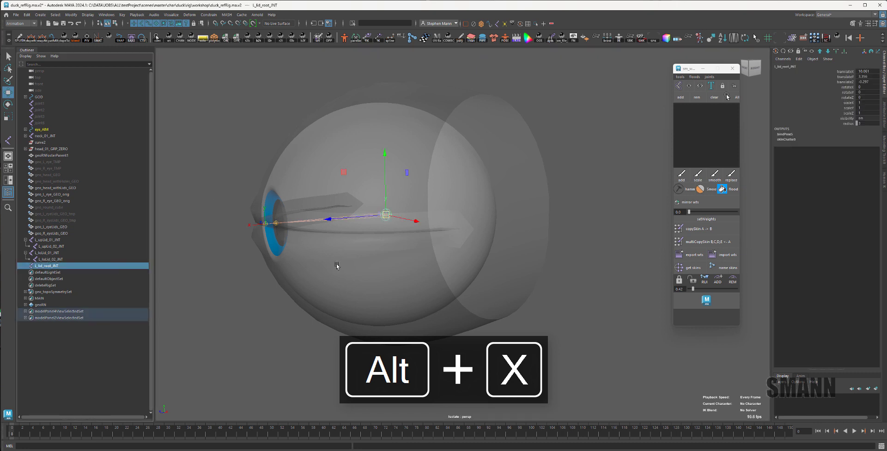
pyautogui.press('e')
pyautogui.moveTo(435, 221); pyautogui.dragTo(501, 270)
pyautogui.press('w')
pyautogui.hotkey('alt', 'x')
pyautogui.moveTo(451, 279); pyautogui.dragTo(450, 273, button='middle')
pyautogui.hotkey('ctrl', 'z')
pyautogui.hotkey('ctrl', 'z')
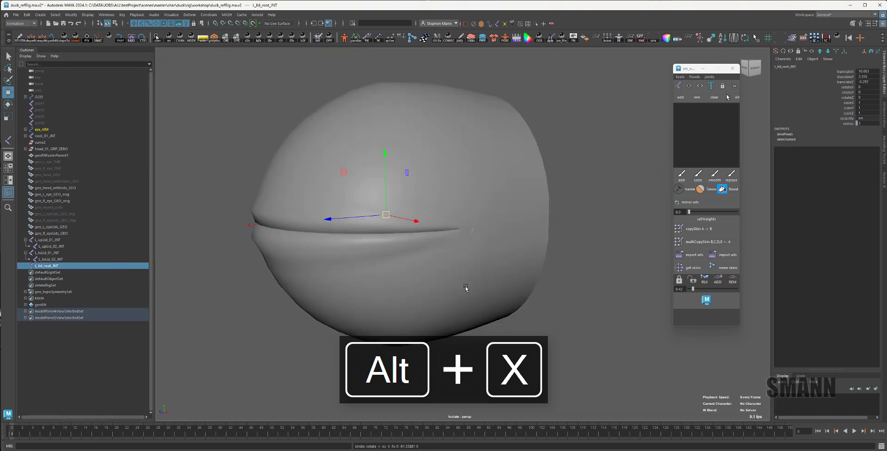
# Step: Examine the bound left eyelid mesh from several sides, with and without x-ray
pyautogui.hotkey('alt', 'x')
pyautogui.moveTo(444, 306)
pyautogui.mouseDown(button='middle')
pyautogui.moveTo(560, 303)
pyautogui.moveTo(487, 310)
pyautogui.mouseUp(button='middle')
pyautogui.keyDown('alt'); pyautogui.moveTo(487, 312); pyautogui.dragTo(512, 308); pyautogui.keyUp('alt')
pyautogui.hotkey('alt', 'x')
pyautogui.moveTo(522, 305)
pyautogui.mouseDown(button='middle')
pyautogui.moveTo(506, 288)
pyautogui.moveTo(523, 303)
pyautogui.mouseUp(button='middle')
pyautogui.keyDown('alt'); pyautogui.moveTo(522, 303); pyautogui.dragTo(490, 311); pyautogui.keyUp('alt')
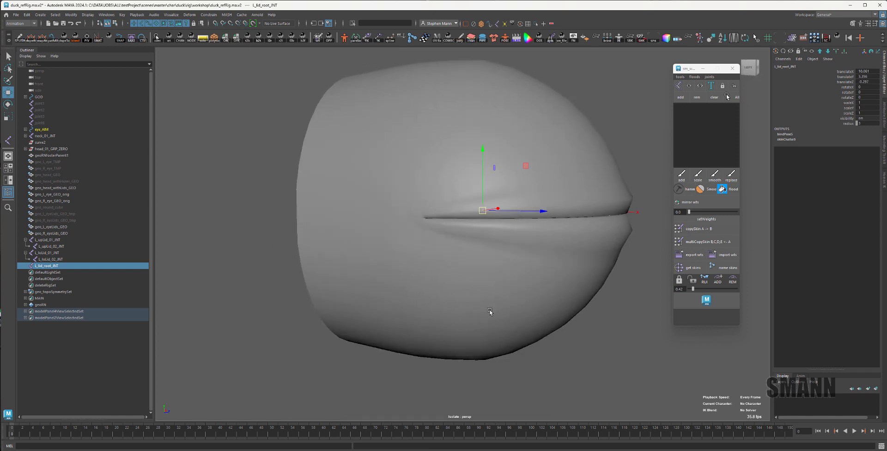
pyautogui.keyDown('alt'); pyautogui.moveTo(538, 234); pyautogui.dragTo(504, 254); pyautogui.keyUp('alt')
pyautogui.click(589, 281)
# Step: Try rotating L_upLid_01_JNT about Z to test the upper lid, and undo the rotation
pyautogui.click(59, 240)
pyautogui.press('e')
pyautogui.keyDown('alt'); pyautogui.moveTo(423, 245); pyautogui.dragTo(389, 225); pyautogui.keyUp('alt')
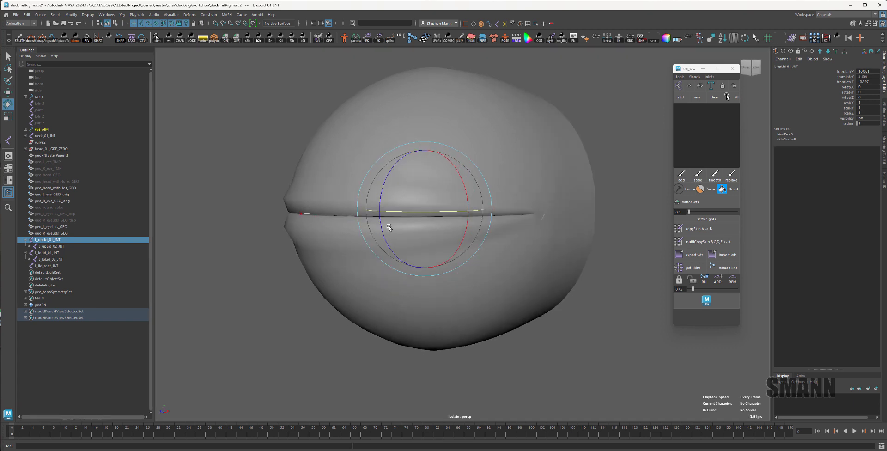
pyautogui.moveTo(382, 188); pyautogui.dragTo(389, 211)
pyautogui.hotkey('ctrl', 'z')
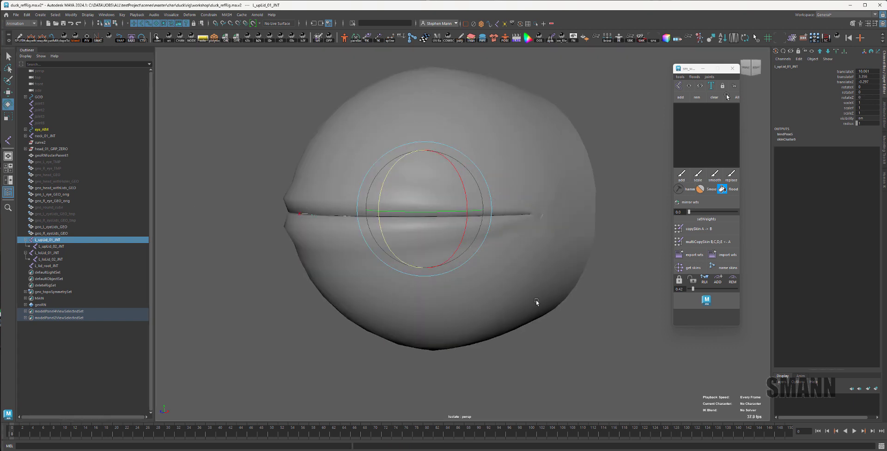
# Step: Key the rotation of L_upLid_01_JNT and L_loLid_01_JNT together at frame 0
pyautogui.keyDown('ctrl'); pyautogui.click(60, 253); pyautogui.keyUp('ctrl')
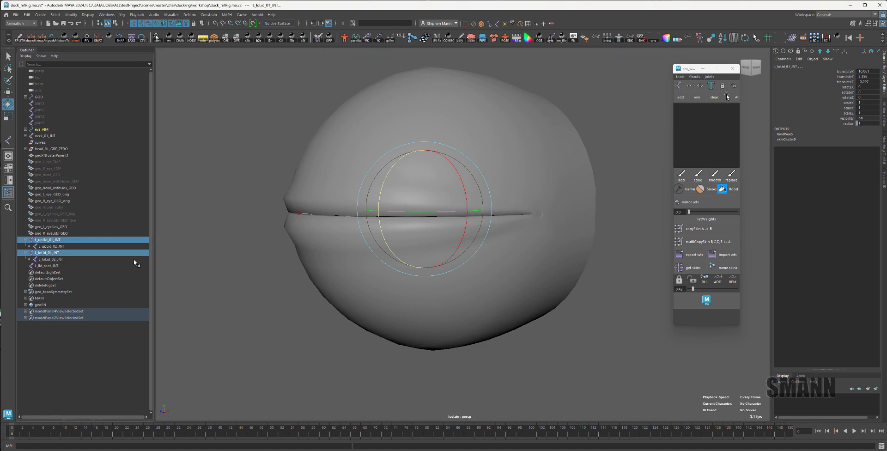
pyautogui.press('space')
pyautogui.click(76, 336)
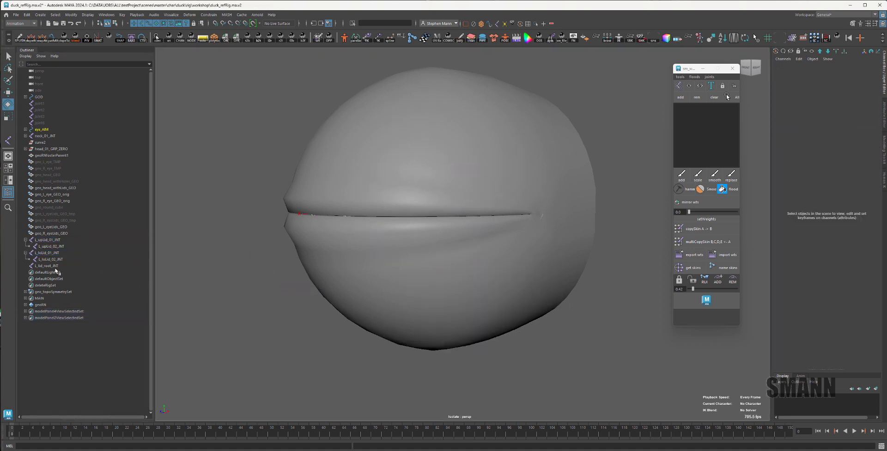
pyautogui.click(60, 253)
pyautogui.keyDown('ctrl'); pyautogui.click(63, 241); pyautogui.keyUp('ctrl')
pyautogui.hotkey('shift', 'e')
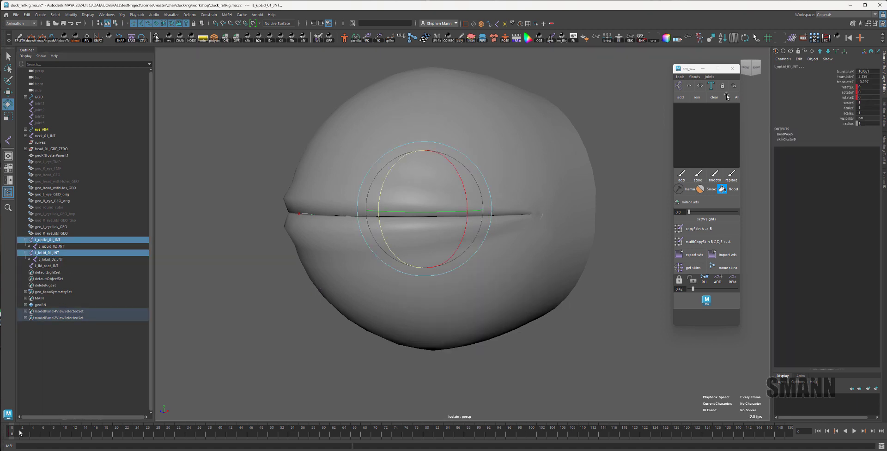
# Step: At frame 36, rotate the upper and lower lid root joints open to about -38 degrees in Z
pyautogui.moveTo(314, 291); pyautogui.dragTo(407, 323)
pyautogui.click(93, 338)
pyautogui.click(76, 241)
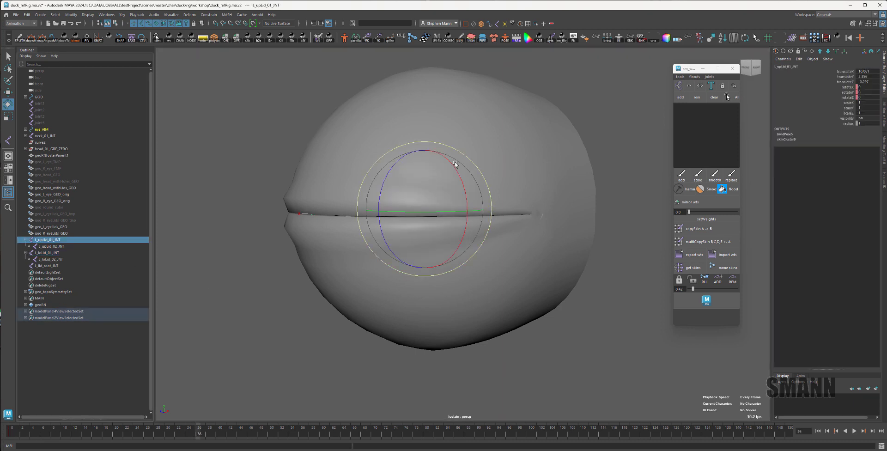
pyautogui.moveTo(375, 187); pyautogui.dragTo(377, 216)
pyautogui.click(40, 253)
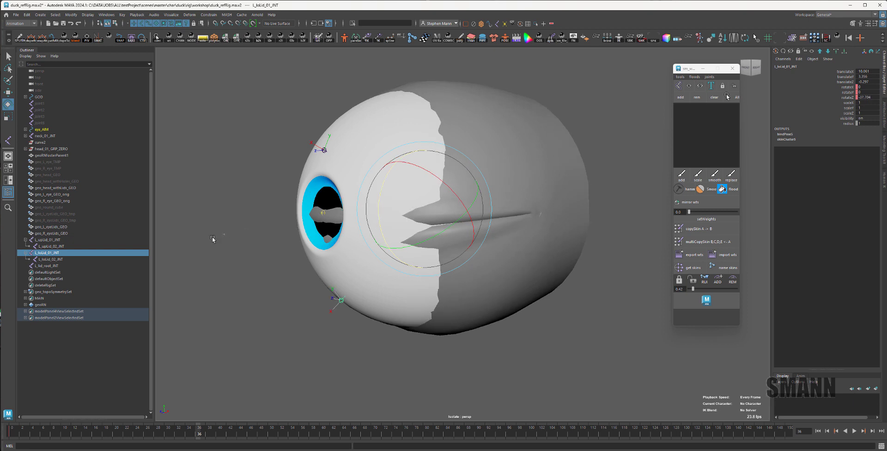
# Step: Select L_upLid_01_JNT and L_loLid_01_JNT and key their open rotation at frame 36
pyautogui.click(214, 239)
pyautogui.click(48, 254)
pyautogui.keyDown('ctrl'); pyautogui.click(57, 235); pyautogui.keyUp('ctrl')
pyautogui.hotkey('ctrl', 'z')
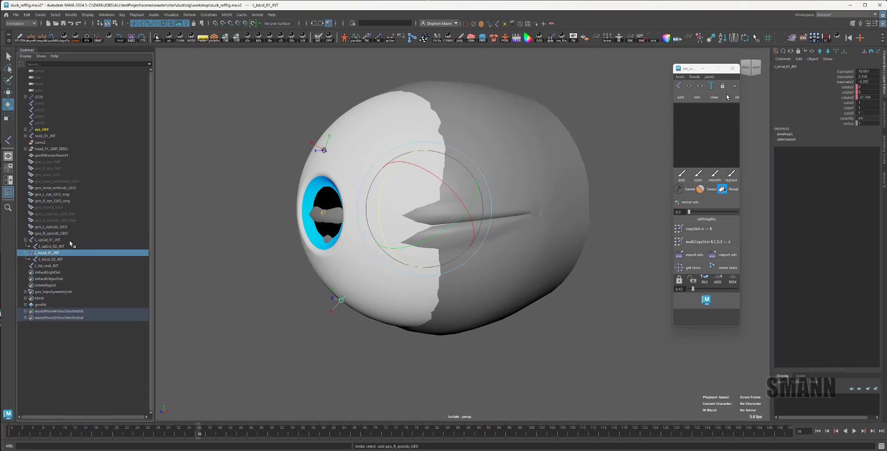
pyautogui.keyDown('shift'); pyautogui.click(70, 241); pyautogui.keyUp('shift')
pyautogui.click(203, 255)
pyautogui.click(74, 241)
pyautogui.keyDown('ctrl'); pyautogui.click(72, 254); pyautogui.keyUp('ctrl')
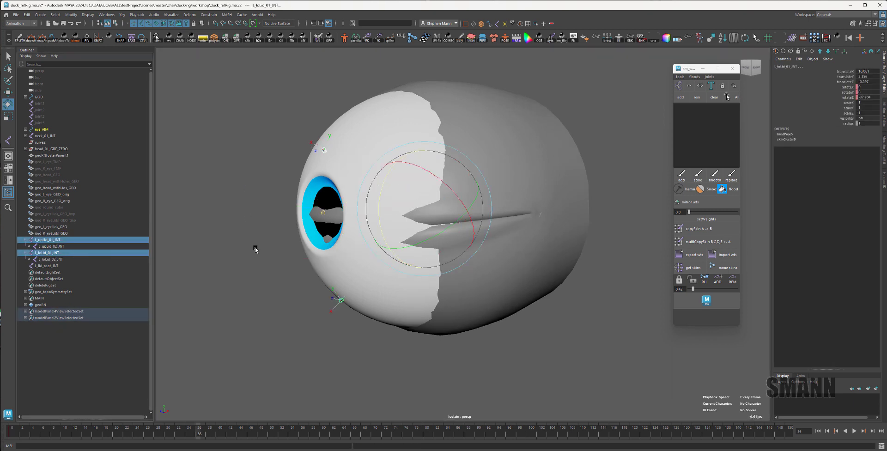
pyautogui.moveTo(196, 426)
pyautogui.mouseDown()
pyautogui.moveTo(51, 434)
pyautogui.moveTo(202, 431)
pyautogui.mouseUp()
# Step: Show the range slider and set the animation end time to 40
pyautogui.press('space')
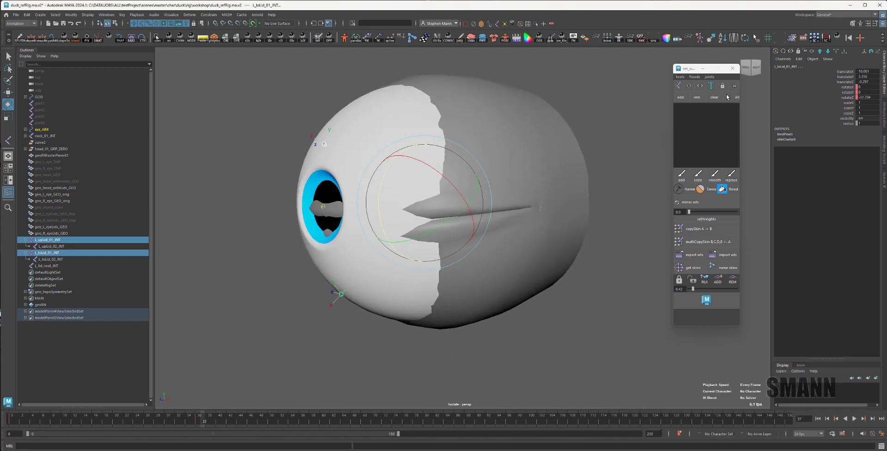
pyautogui.write('40')
pyautogui.press('Return')
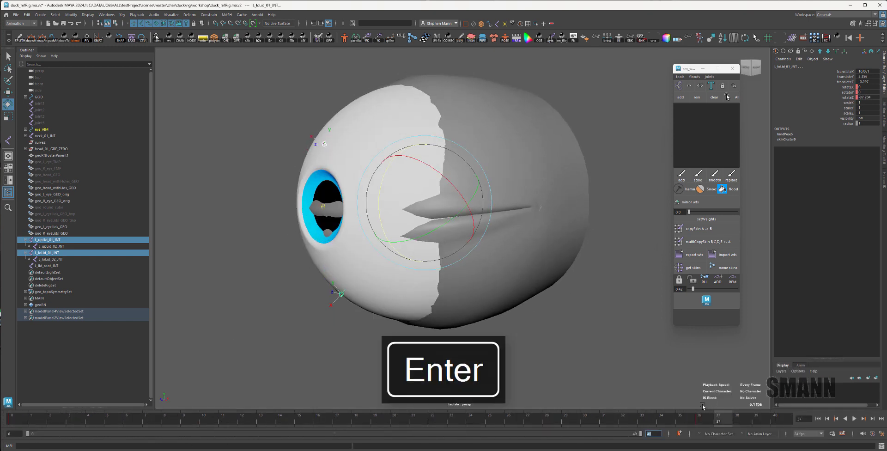
# Step: Play back the lid opening animation, inspect the eyelid mesh at the start, and scrub to frame 40
pyautogui.hotkey('alt', 'v')
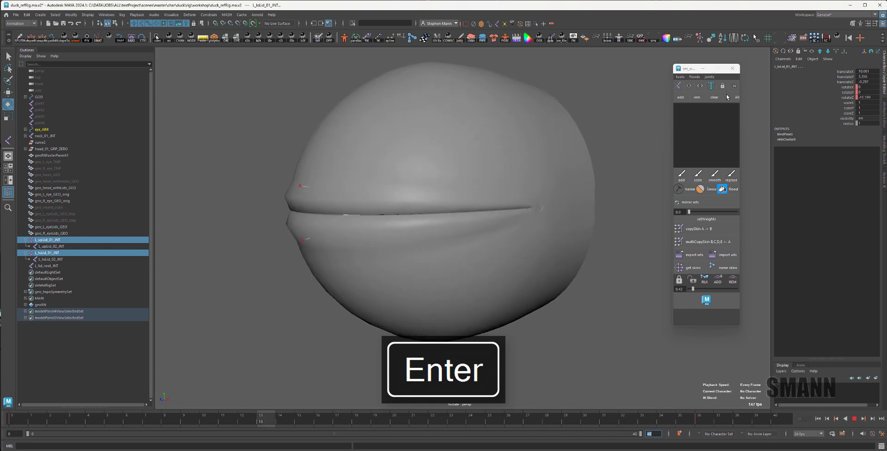
pyautogui.hotkey('alt', 'v')
pyautogui.click(517, 342)
pyautogui.hotkey('alt', 'shift', 'v')
pyautogui.click(435, 281)
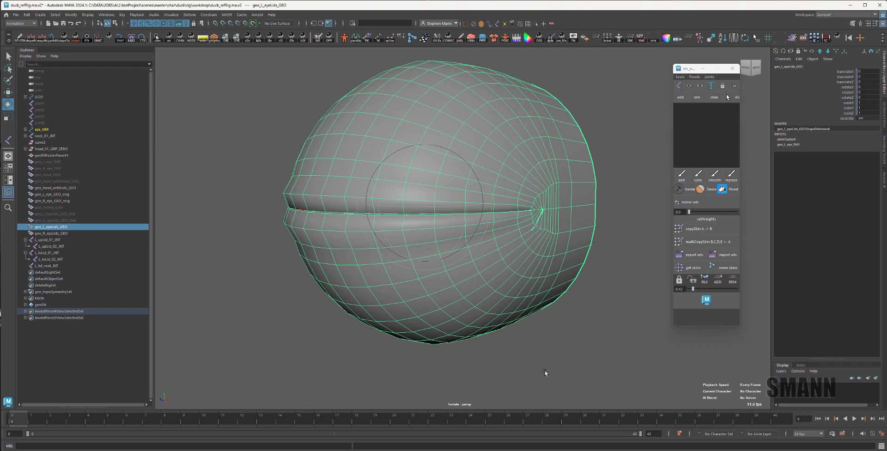
pyautogui.keyDown('alt'); pyautogui.moveTo(544, 276); pyautogui.dragTo(540, 278); pyautogui.keyUp('alt')
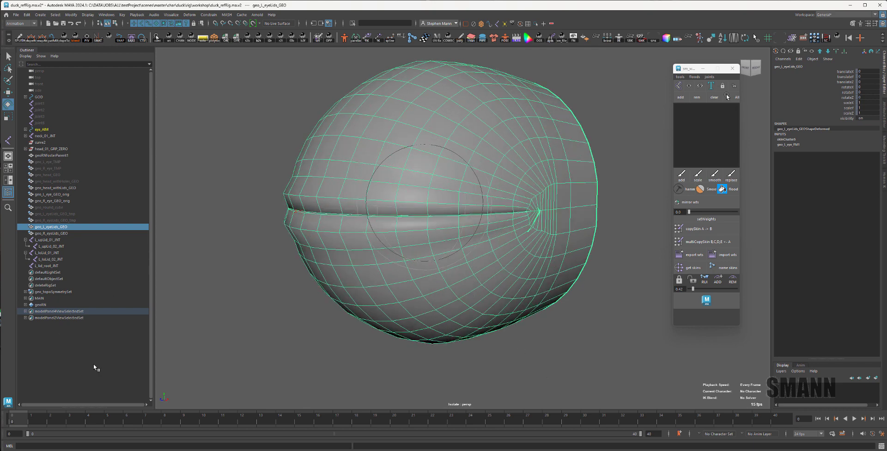
pyautogui.moveTo(20, 424); pyautogui.dragTo(781, 417)
pyautogui.click(516, 346)
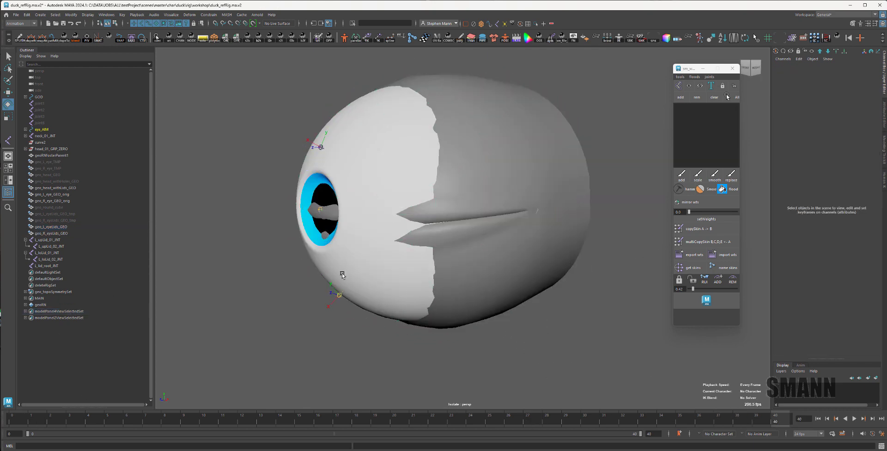
# Step: Select L_upLid_01_JNT, L_loLid_01_JNT and L_lid_root_JNT as influences for the skin weighting tool
pyautogui.click(59, 240)
pyautogui.keyDown('ctrl'); pyautogui.click(61, 252); pyautogui.keyUp('ctrl')
pyautogui.keyDown('ctrl'); pyautogui.click(67, 265); pyautogui.keyUp('ctrl')
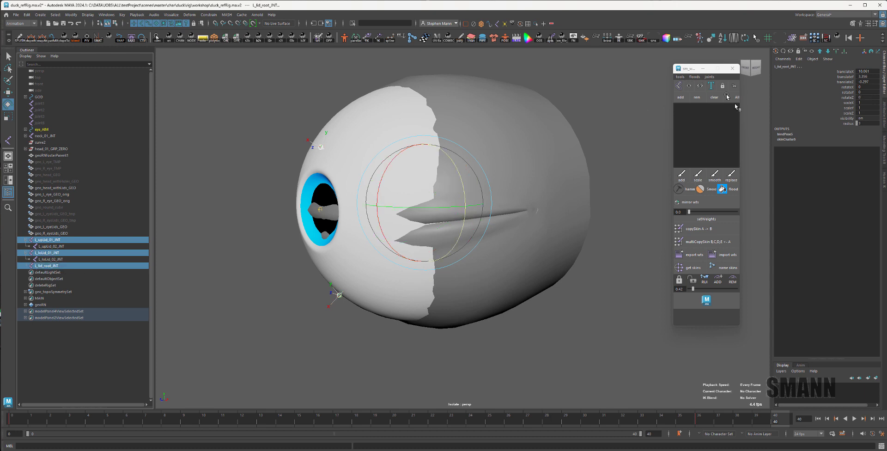
# Step: Load the L_upLid_01, L_loLid_01 and L_lid_root joints into the weighting tool and choose L_lid_root_JNT
pyautogui.click(681, 98)
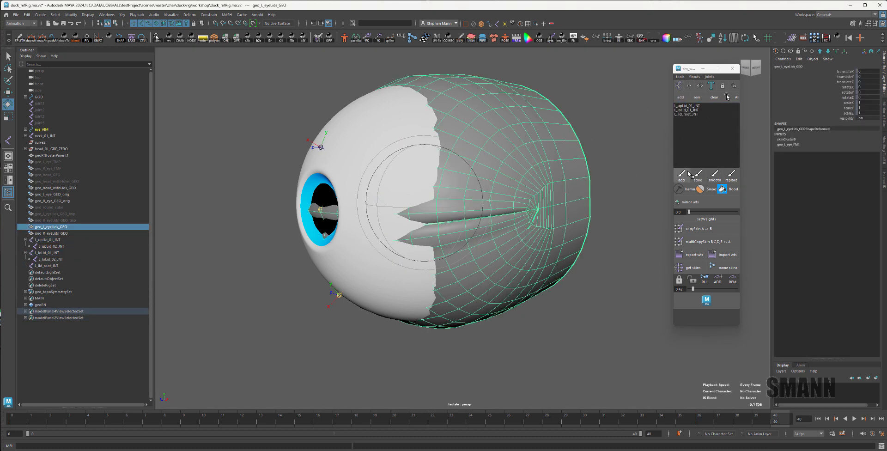
pyautogui.click(687, 114)
pyautogui.moveTo(625, 203)
pyautogui.keyDown('alt'); pyautogui.mouseDown()
pyautogui.moveTo(590, 199)
pyautogui.moveTo(630, 137)
pyautogui.moveTo(529, 206)
pyautogui.moveTo(505, 178)
pyautogui.moveTo(584, 199)
pyautogui.moveTo(604, 184)
pyautogui.moveTo(581, 210)
pyautogui.moveTo(603, 206)
pyautogui.mouseUp(); pyautogui.keyUp('alt')
pyautogui.press('w')
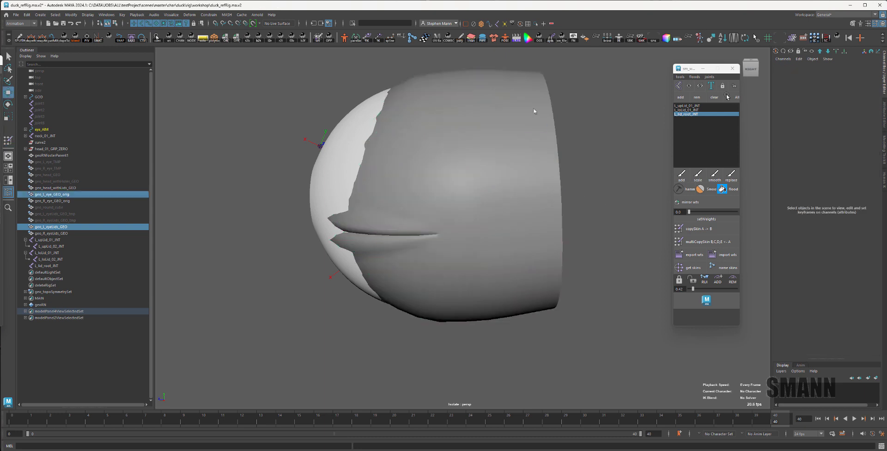
# Step: Select a vertex loop at the rear of geo_L_eyeLids_GEO and grow the vertex selection forward toward the lid opening
pyautogui.moveTo(534, 111); pyautogui.dragTo(535, 91, button='right')
pyautogui.doubleClick(553, 110)
pyautogui.hotkey('ctrl', 'F9')
pyautogui.hotkey('shift', '.')
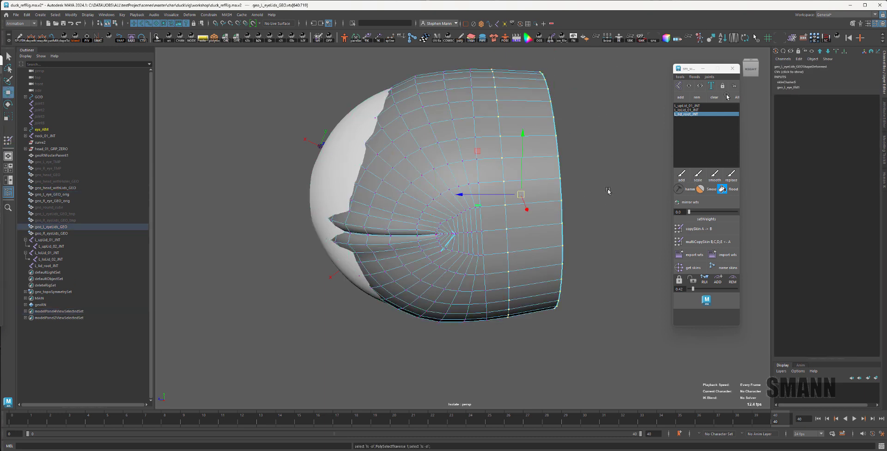
pyautogui.hotkey('ctrl', 'h')
pyautogui.hotkey('ctrl', 'z')
pyautogui.hotkey('shift', '.')
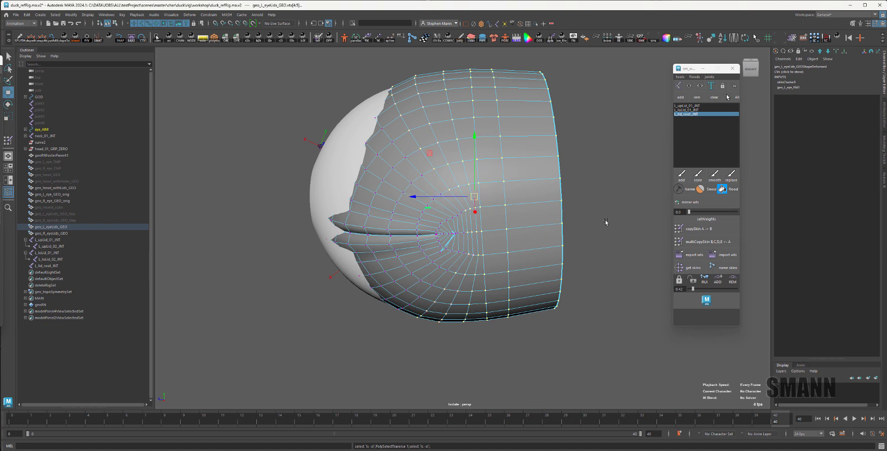
# Step: Flood the selected rear eyelid vertices with L_lid_root_JNT weight using the Add operation
pyautogui.moveTo(606, 222)
pyautogui.keyDown('alt'); pyautogui.mouseDown()
pyautogui.moveTo(595, 234)
pyautogui.moveTo(602, 223)
pyautogui.mouseUp(); pyautogui.keyUp('alt')
pyautogui.click(683, 177)
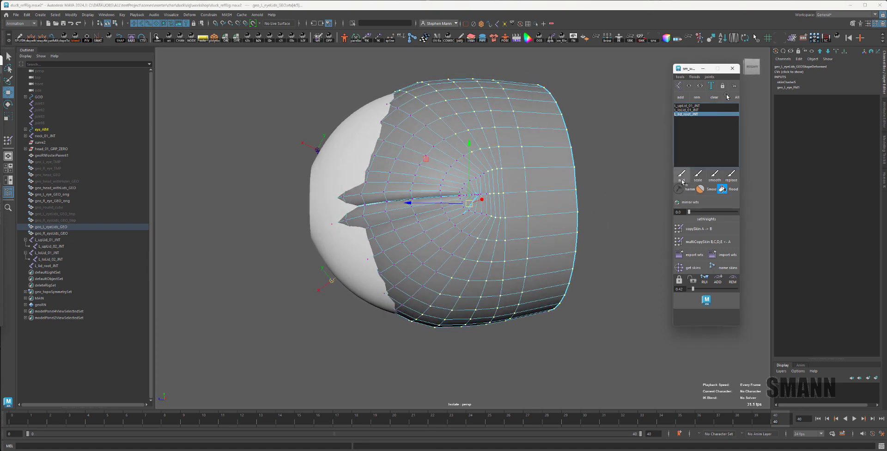
pyautogui.click(731, 192)
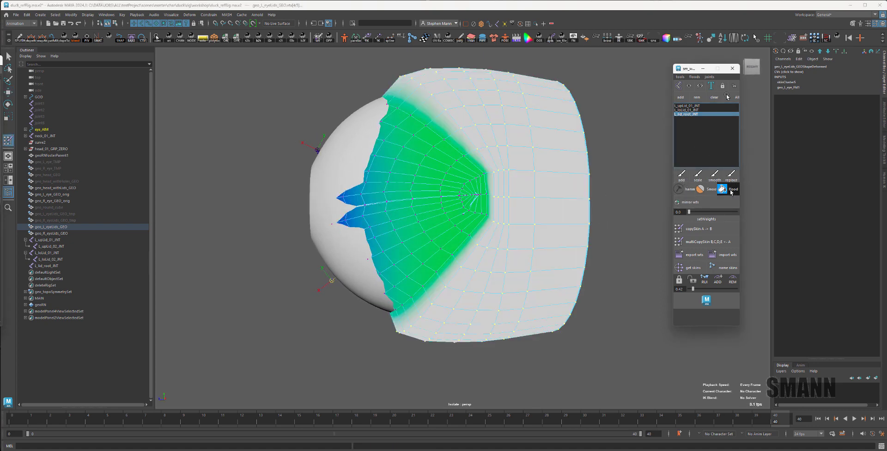
# Step: Grow the rear vertex selection further and flood it repeatedly with added L_lid_root_JNT weight until it is fully weighted
pyautogui.keyDown('alt'); pyautogui.moveTo(528, 228); pyautogui.dragTo(635, 233); pyautogui.keyUp('alt')
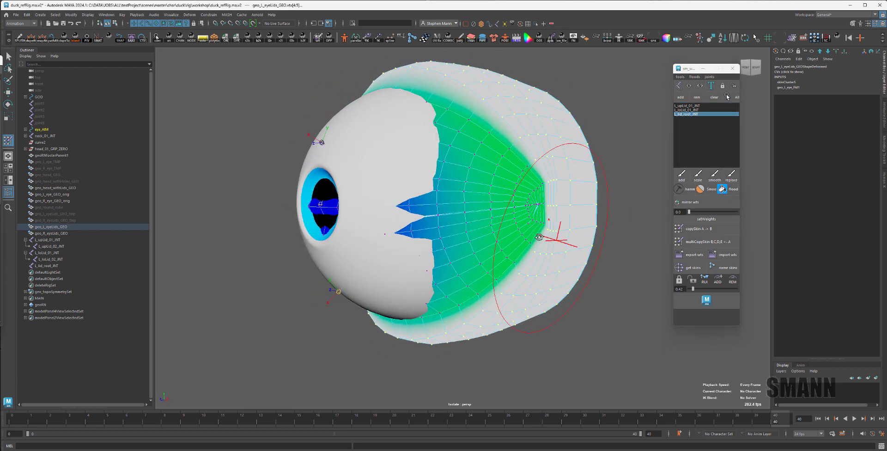
pyautogui.click(682, 177)
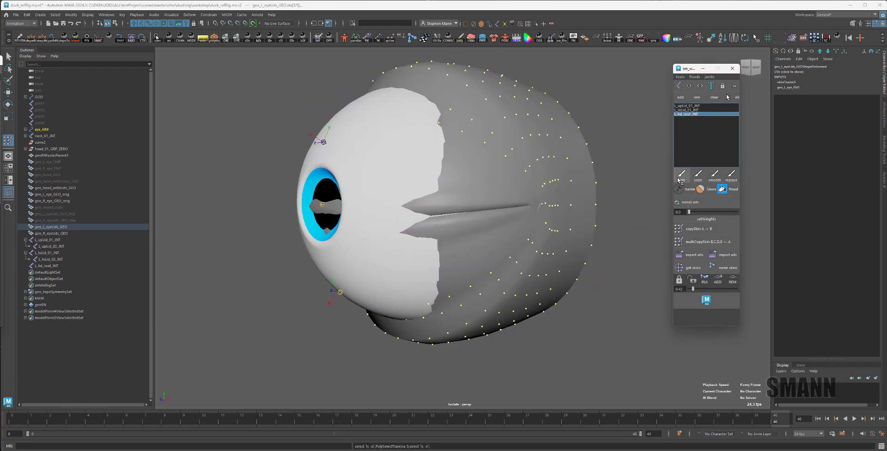
pyautogui.click(735, 193)
pyautogui.click(735, 193)
pyautogui.click(735, 193)
pyautogui.click(735, 192)
pyautogui.click(735, 193)
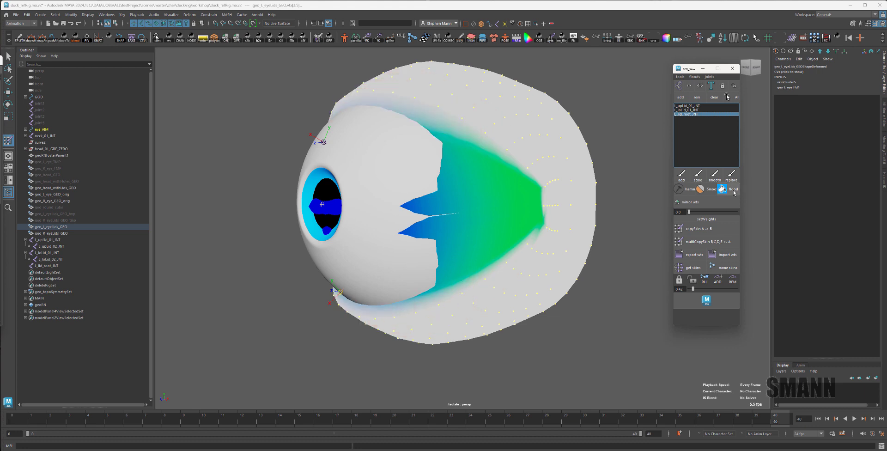
# Step: Smooth-flood the L_lid_root_JNT weights to soften the border between the rear area and the lids
pyautogui.keyDown('alt'); pyautogui.moveTo(584, 259); pyautogui.dragTo(545, 268); pyautogui.keyUp('alt')
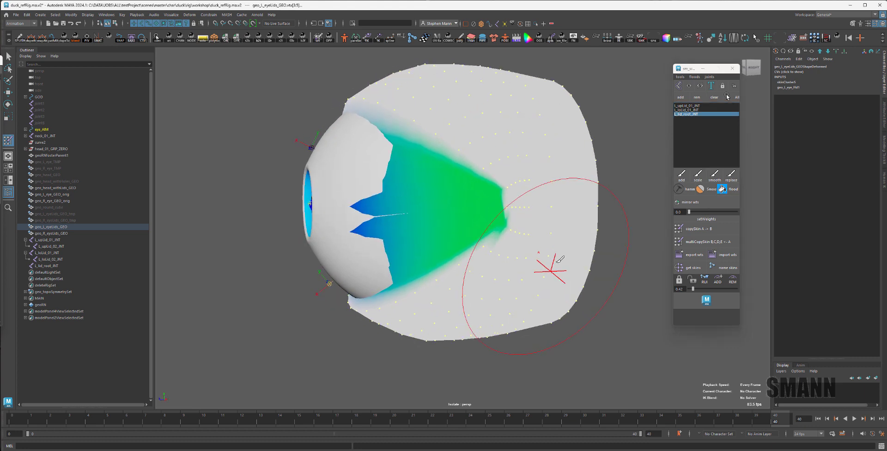
pyautogui.click(708, 192)
pyautogui.click(707, 191)
pyautogui.click(707, 192)
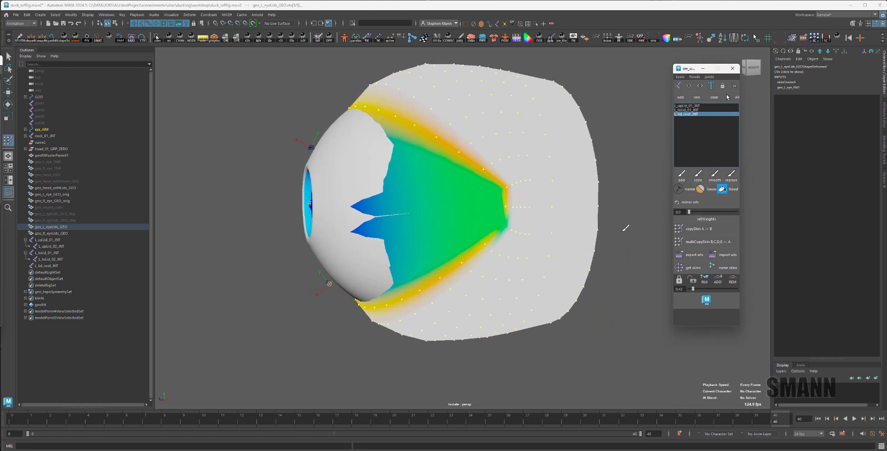
# Step: Leave the weight painting, return the timeline to frame 0 and select geo_L_eyeLids_GEO in object mode
pyautogui.hotkey('alt', 'x')
pyautogui.hotkey('alt', 'v')
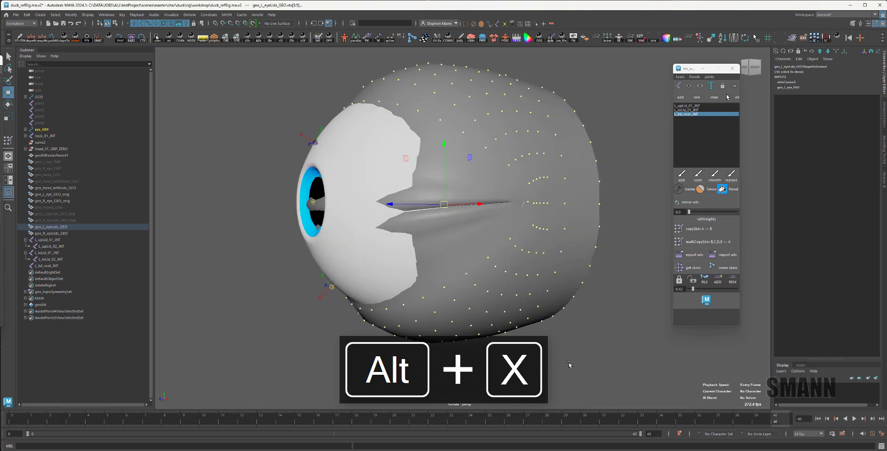
pyautogui.press('F8')
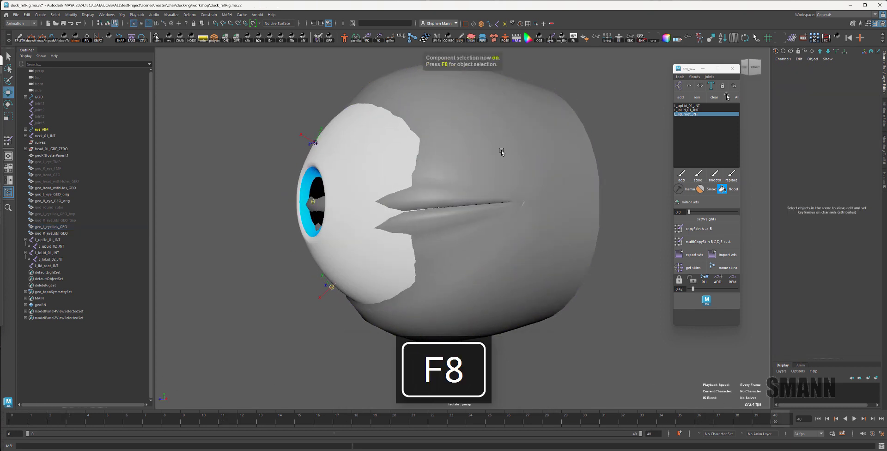
pyautogui.moveTo(743, 426); pyautogui.dragTo(13, 427)
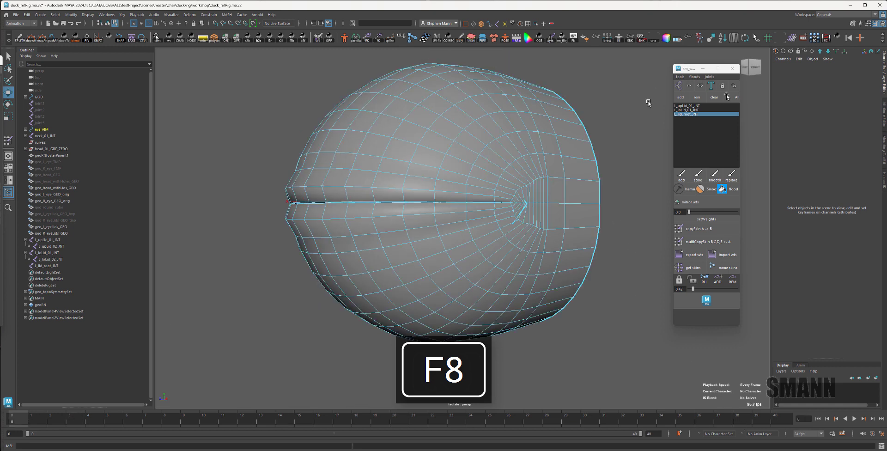
pyautogui.press('F8')
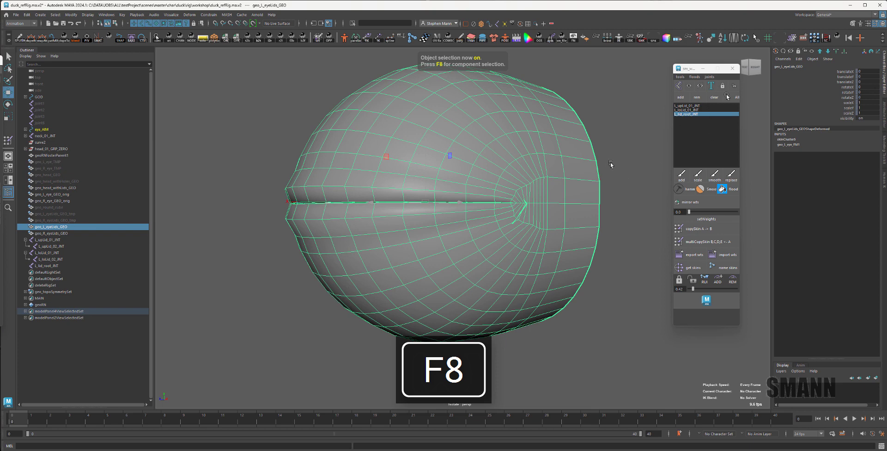
# Step: Display the L_upLid_01_JNT weights on the eyelid mesh and examine their spread from the front and side
pyautogui.click(684, 175)
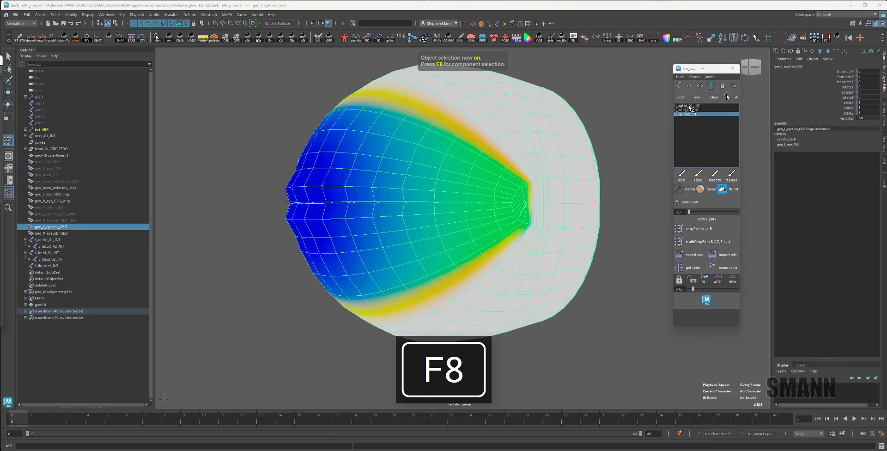
pyautogui.click(690, 106)
pyautogui.keyDown('alt'); pyautogui.moveTo(485, 220); pyautogui.dragTo(549, 227); pyautogui.keyUp('alt')
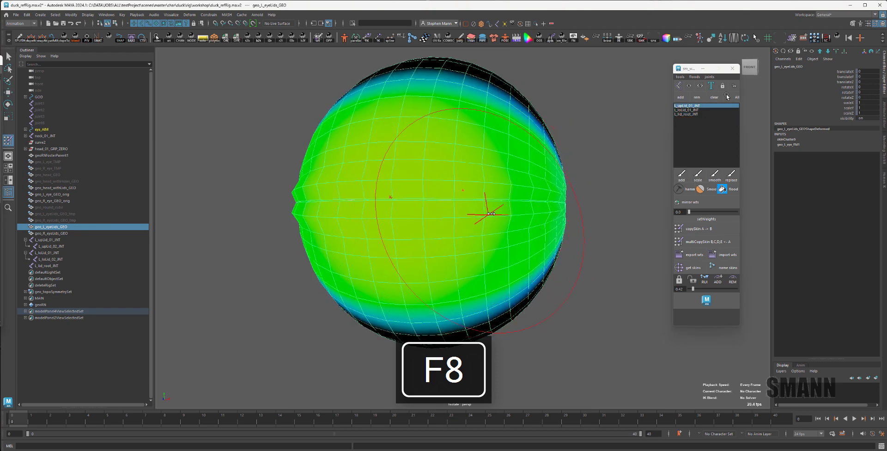
pyautogui.moveTo(491, 213)
pyautogui.mouseDown()
pyautogui.moveTo(453, 211)
pyautogui.moveTo(467, 211)
pyautogui.mouseUp()
pyautogui.keyDown('alt'); pyautogui.moveTo(442, 259); pyautogui.dragTo(456, 250); pyautogui.keyUp('alt')
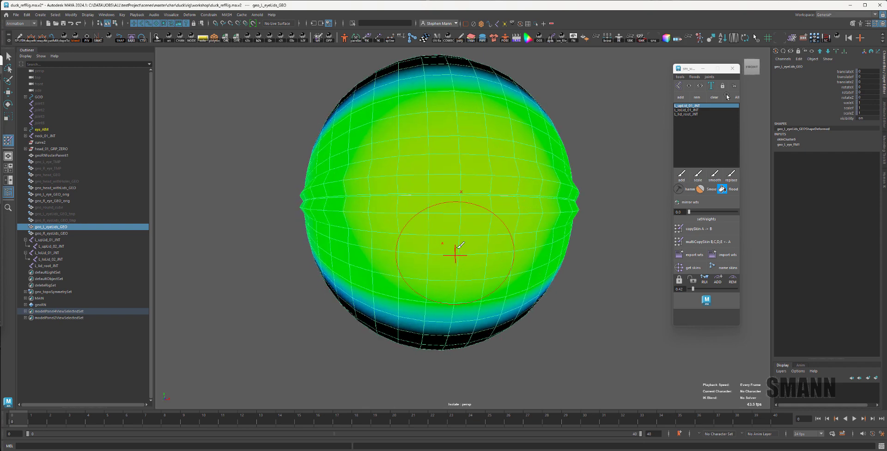
pyautogui.keyDown('alt'); pyautogui.moveTo(427, 144); pyautogui.dragTo(613, 190); pyautogui.keyUp('alt')
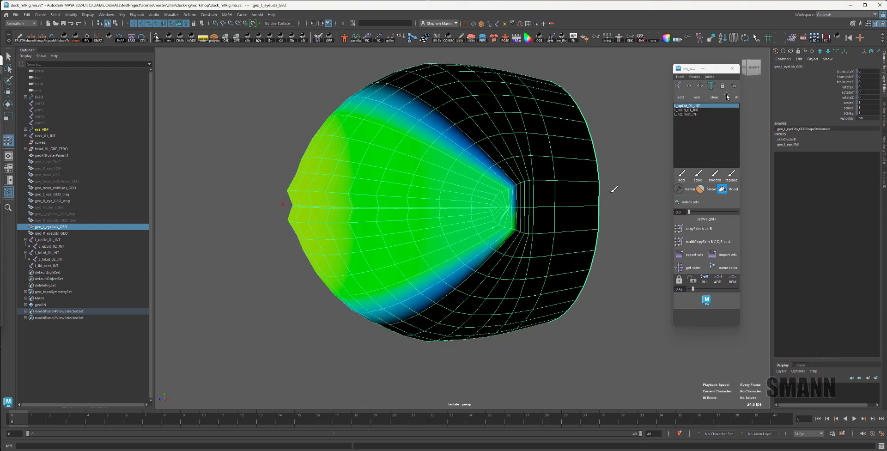
# Step: Open the Paint Skin Weights tool settings and lock the L_lid_root_JNT influence
pyautogui.click(699, 114)
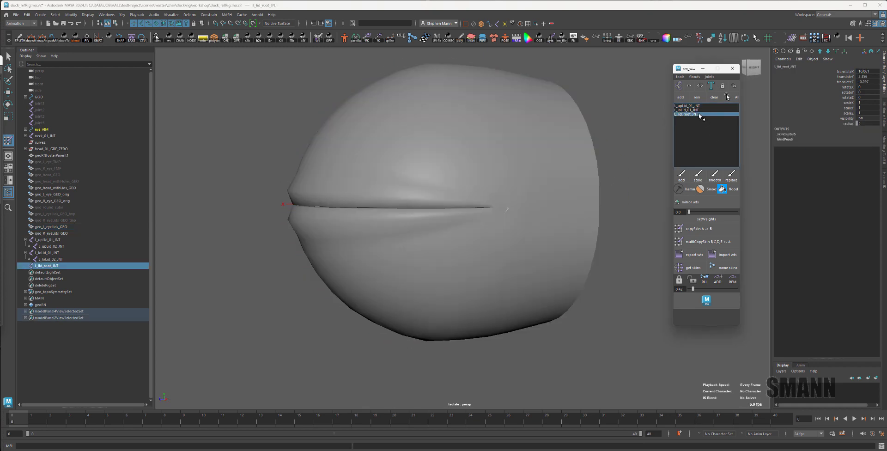
pyautogui.click(722, 86)
pyautogui.click(7, 106)
pyautogui.moveTo(0, 60); pyautogui.dragTo(187, 55)
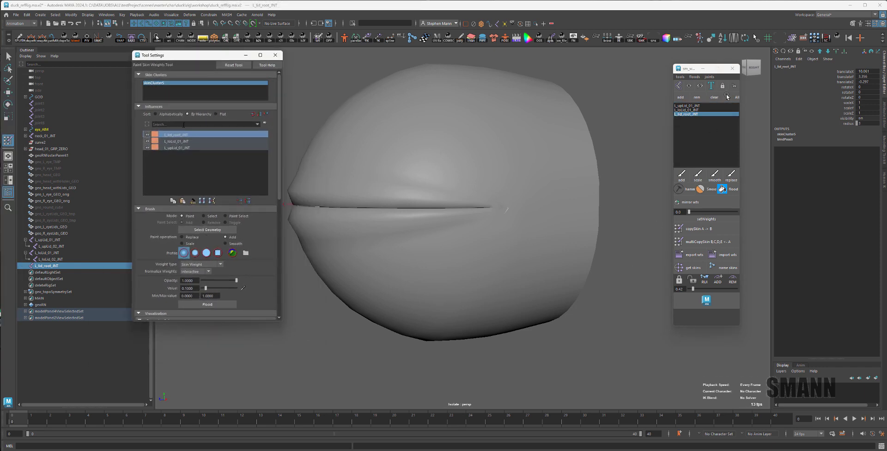
pyautogui.click(176, 149)
pyautogui.click(179, 135)
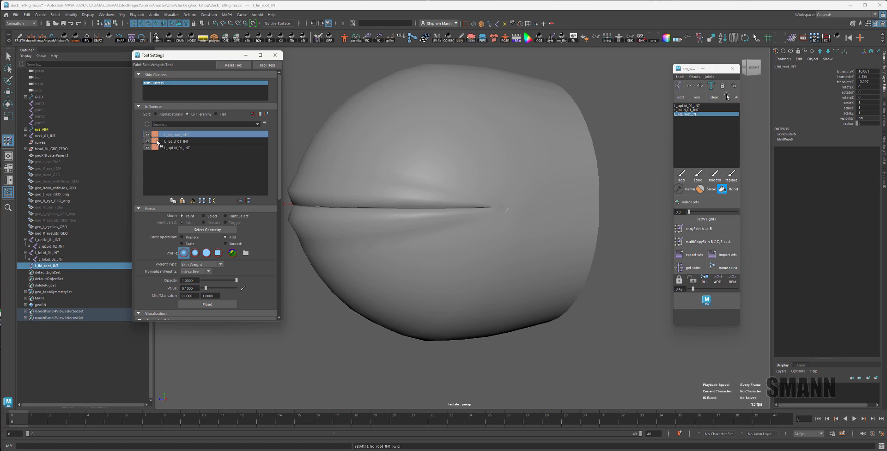
pyautogui.moveTo(201, 55); pyautogui.dragTo(187, 55)
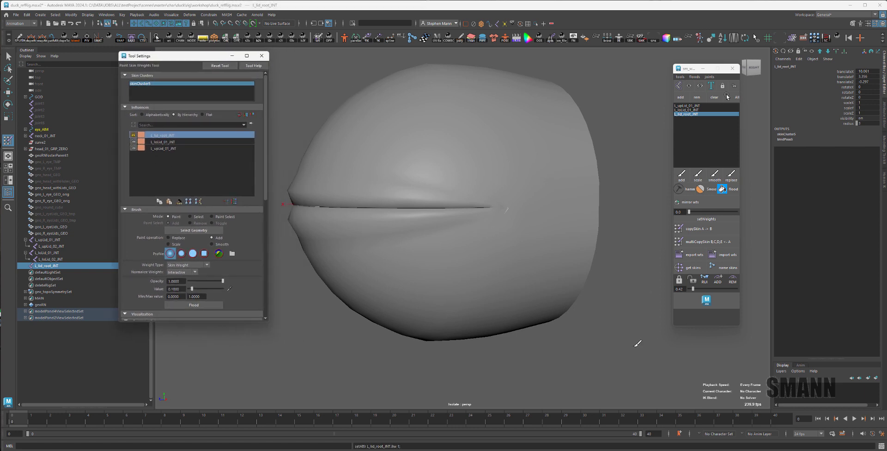
# Step: Reselect the eyelid mesh, resume weight painting and set the Add brush to L_upLid_01_JNT
pyautogui.press('q')
pyautogui.click(560, 279)
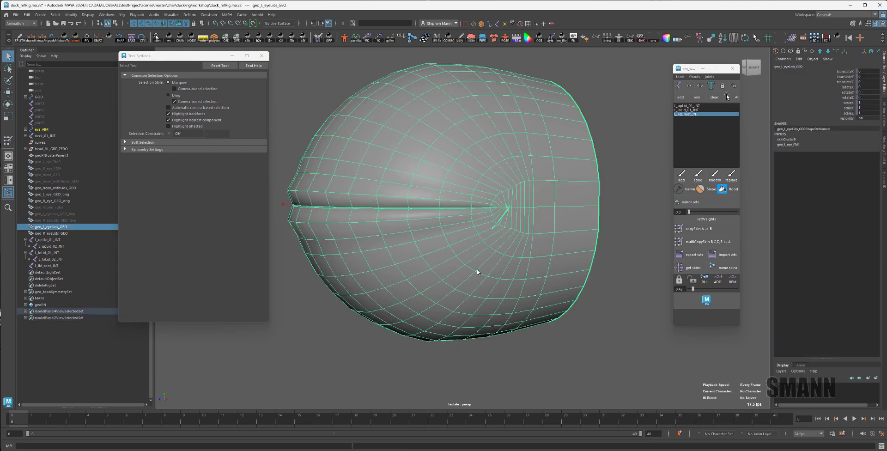
pyautogui.press('y')
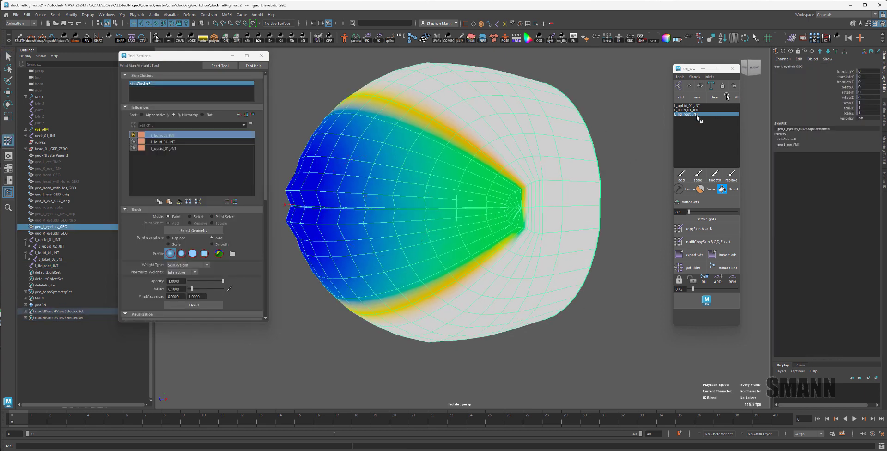
pyautogui.click(689, 114)
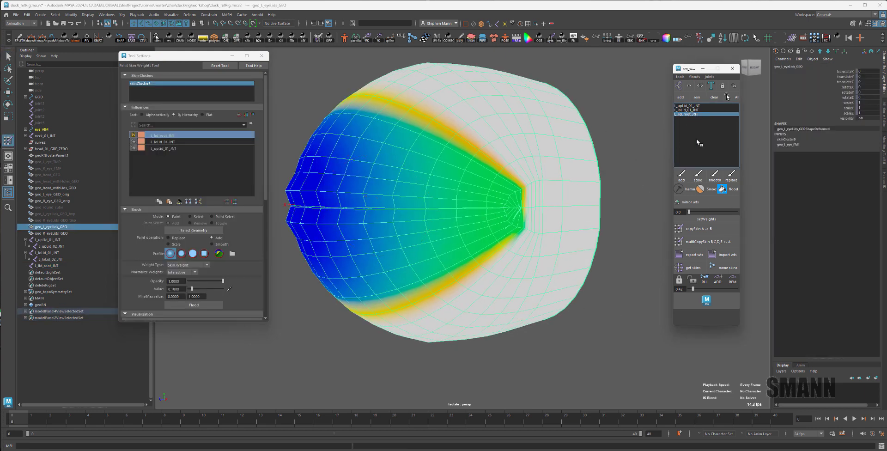
pyautogui.click(689, 106)
pyautogui.click(686, 179)
# Step: Paint L_upLid_01_JNT weight over the border of the locked rear area, comparing it with the L_loLid_01_JNT influence
pyautogui.keyDown('alt'); pyautogui.moveTo(531, 185); pyautogui.dragTo(566, 225); pyautogui.keyUp('alt')
pyautogui.moveTo(504, 143)
pyautogui.mouseDown()
pyautogui.moveTo(422, 128)
pyautogui.moveTo(438, 141)
pyautogui.moveTo(432, 122)
pyautogui.moveTo(402, 138)
pyautogui.moveTo(409, 177)
pyautogui.mouseUp()
pyautogui.click(697, 106)
pyautogui.click(692, 110)
pyautogui.click(688, 106)
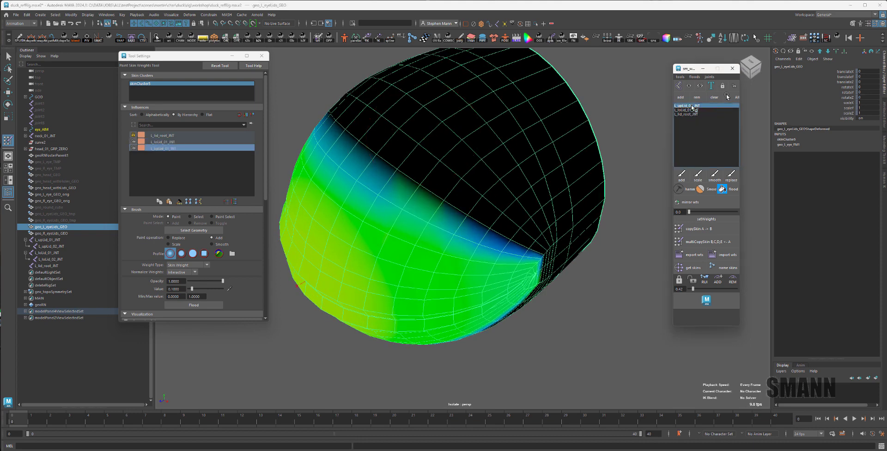
pyautogui.moveTo(476, 100)
pyautogui.mouseDown()
pyautogui.moveTo(420, 158)
pyautogui.moveTo(548, 87)
pyautogui.moveTo(494, 132)
pyautogui.mouseUp()
pyautogui.moveTo(173, 136); pyautogui.dragTo(176, 148)
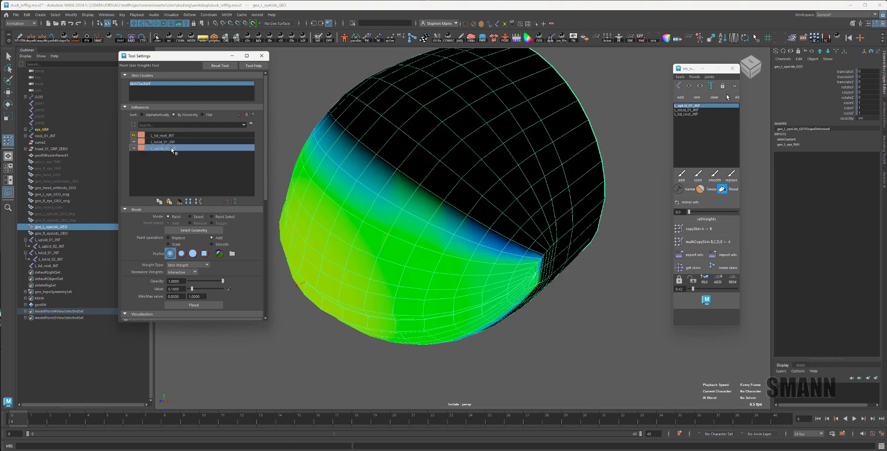
# Step: Go to frame 20 and paint added L_upLid_01_JNT weight onto the front of the upper lid
pyautogui.keyDown('alt'); pyautogui.moveTo(538, 231); pyautogui.dragTo(568, 150); pyautogui.keyUp('alt')
pyautogui.keyDown('alt'); pyautogui.moveTo(534, 189); pyautogui.dragTo(465, 188); pyautogui.keyUp('alt')
pyautogui.moveTo(190, 424); pyautogui.dragTo(402, 418)
pyautogui.moveTo(408, 157)
pyautogui.mouseDown()
pyautogui.moveTo(385, 169)
pyautogui.moveTo(420, 143)
pyautogui.moveTo(396, 175)
pyautogui.moveTo(390, 162)
pyautogui.moveTo(504, 99)
pyautogui.moveTo(517, 139)
pyautogui.moveTo(425, 179)
pyautogui.mouseUp()
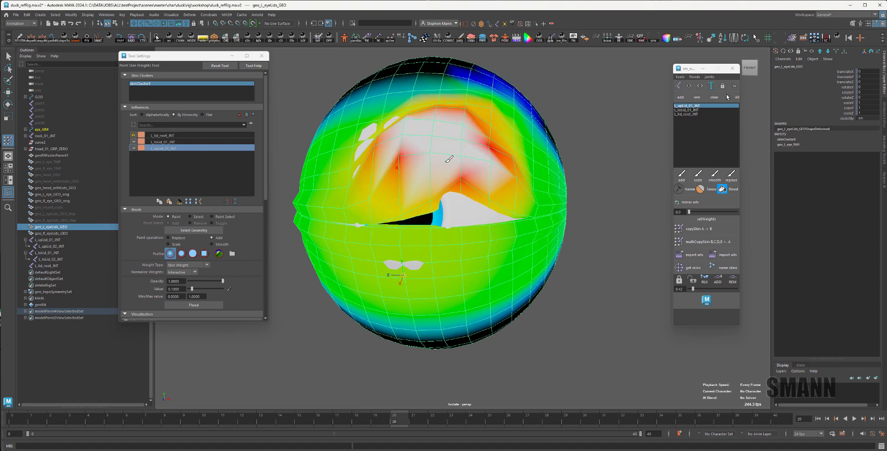
# Step: Paint more L_upLid_01_JNT weight across the middle of the upper lid to lift its edge off the pupil
pyautogui.click(709, 202)
pyautogui.keyDown('alt'); pyautogui.moveTo(580, 206); pyautogui.dragTo(604, 199); pyautogui.keyUp('alt')
pyautogui.moveTo(504, 159); pyautogui.dragTo(432, 168)
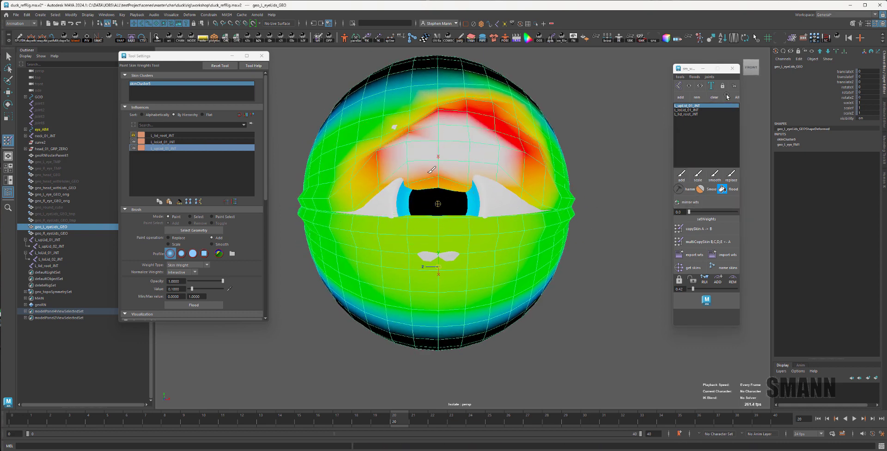
pyautogui.moveTo(422, 135); pyautogui.dragTo(402, 148)
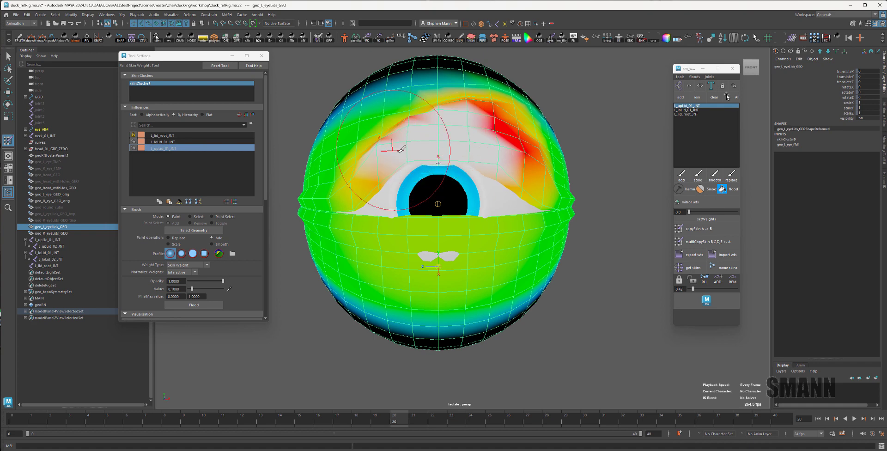
# Step: Paint added L_upLid_01_JNT weight evenly along the upper lid's edge toward one corner of the eye
pyautogui.keyDown('alt'); pyautogui.moveTo(368, 173); pyautogui.dragTo(456, 189); pyautogui.keyUp('alt')
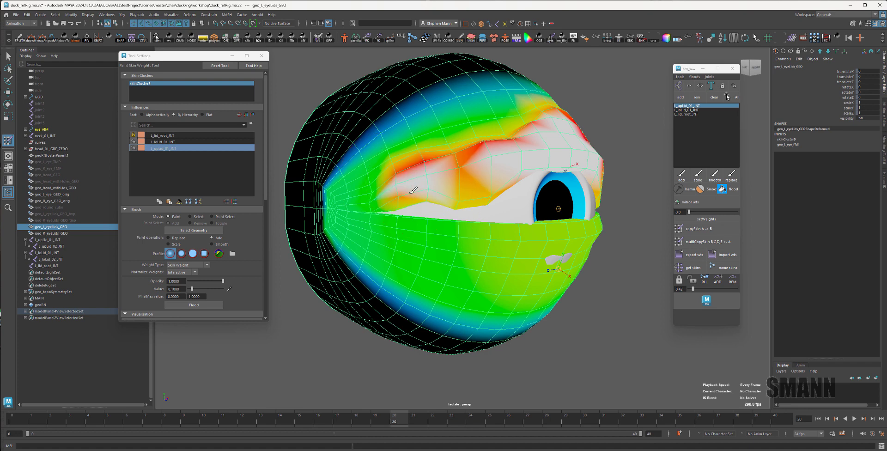
pyautogui.moveTo(462, 185); pyautogui.dragTo(459, 231)
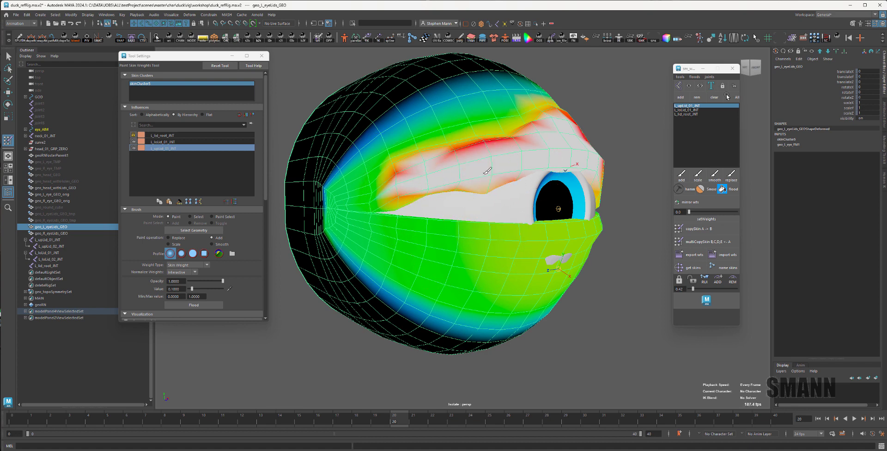
pyautogui.moveTo(488, 170)
pyautogui.mouseDown()
pyautogui.moveTo(525, 158)
pyautogui.moveTo(422, 185)
pyautogui.mouseUp()
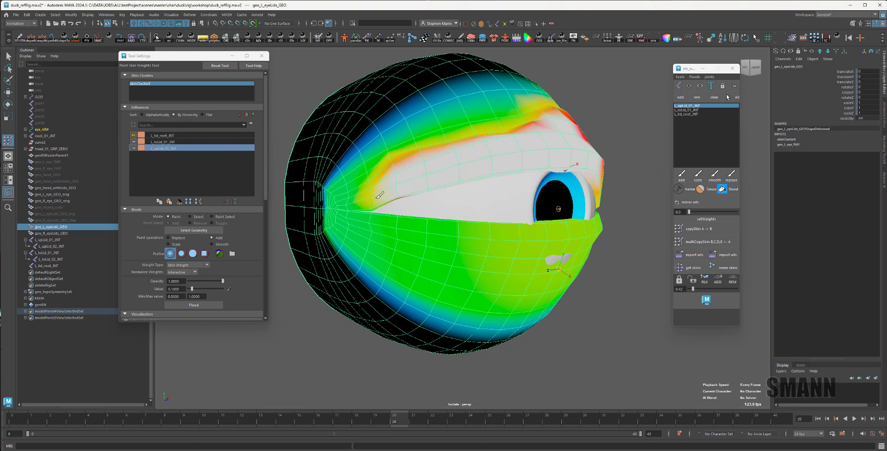
# Step: Extend the L_upLid_01_JNT weight into the opposite corner and over the top of the upper lid up to the rear area
pyautogui.keyDown('alt'); pyautogui.moveTo(506, 148); pyautogui.dragTo(406, 161); pyautogui.keyUp('alt')
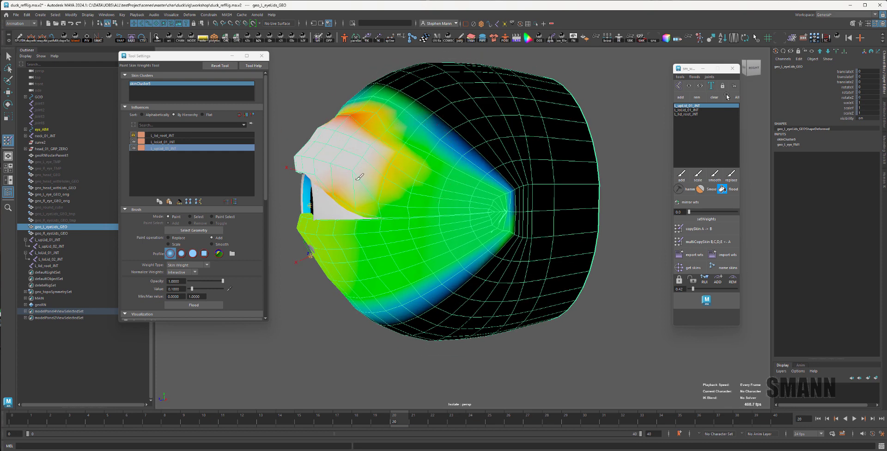
pyautogui.moveTo(342, 178); pyautogui.dragTo(329, 178)
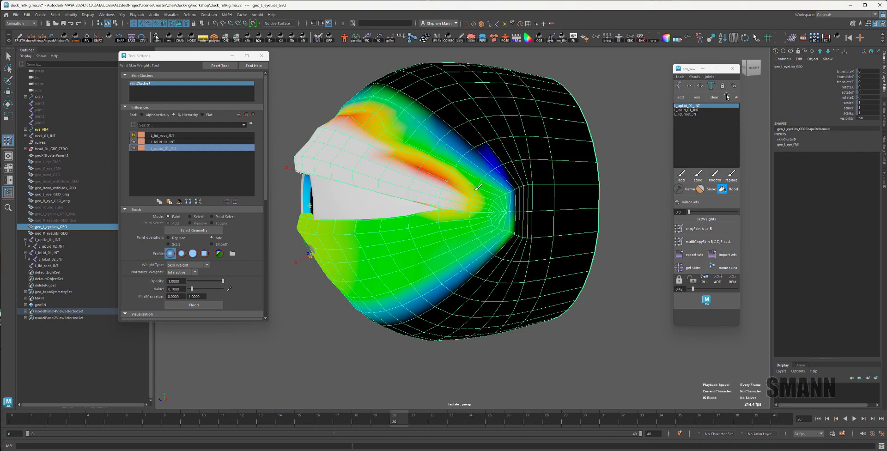
pyautogui.moveTo(478, 187)
pyautogui.mouseDown()
pyautogui.moveTo(406, 111)
pyautogui.moveTo(345, 111)
pyautogui.mouseUp()
pyautogui.moveTo(352, 150)
pyautogui.mouseDown()
pyautogui.moveTo(435, 174)
pyautogui.moveTo(370, 136)
pyautogui.moveTo(441, 180)
pyautogui.moveTo(430, 162)
pyautogui.moveTo(507, 223)
pyautogui.moveTo(427, 215)
pyautogui.moveTo(521, 174)
pyautogui.mouseUp()
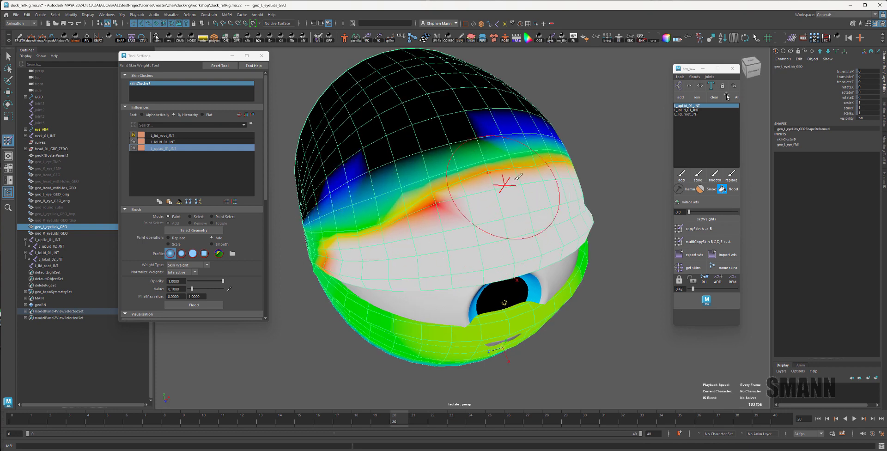
pyautogui.moveTo(416, 213)
pyautogui.keyDown('alt'); pyautogui.mouseDown()
pyautogui.moveTo(449, 234)
pyautogui.moveTo(441, 215)
pyautogui.mouseUp(); pyautogui.keyUp('alt')
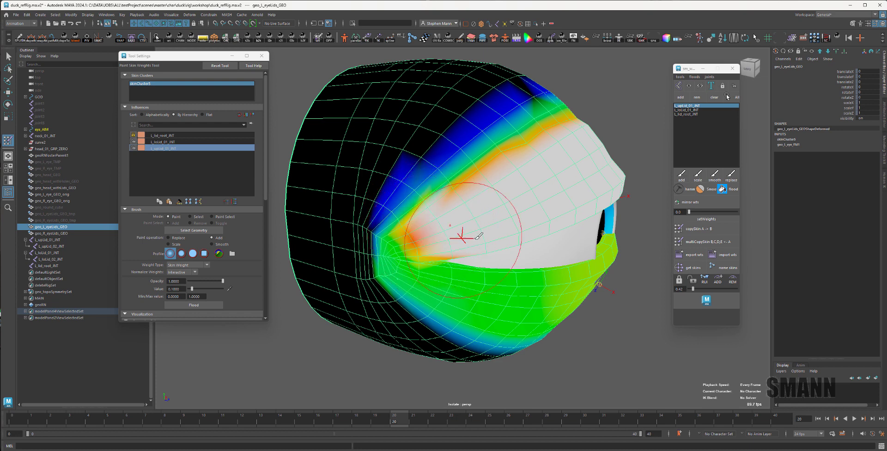
pyautogui.keyDown('alt'); pyautogui.moveTo(438, 248); pyautogui.dragTo(406, 152); pyautogui.keyUp('alt')
pyautogui.keyDown('alt'); pyautogui.moveTo(531, 190); pyautogui.dragTo(573, 171); pyautogui.keyUp('alt')
# Step: Choose the L_loLid_01_JNT influence and paint away its stray weight on the upper lid with a Scale brush of value 0
pyautogui.click(184, 143)
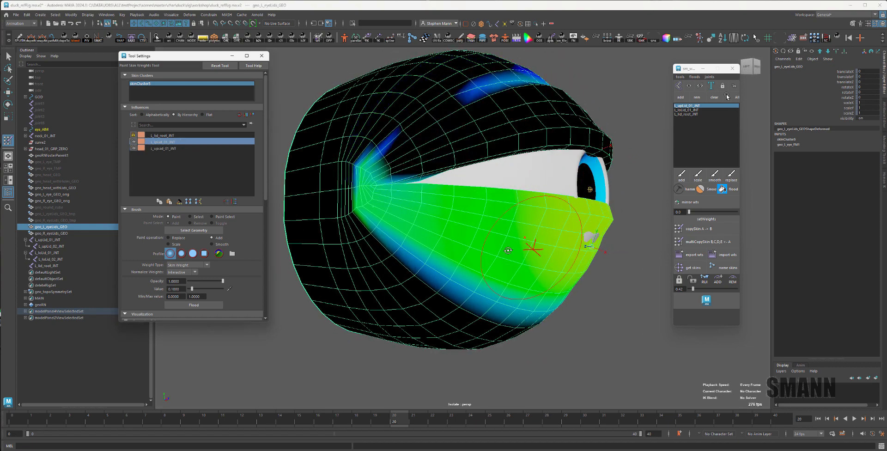
pyautogui.keyDown('alt'); pyautogui.moveTo(533, 248); pyautogui.dragTo(401, 287); pyautogui.keyUp('alt')
pyautogui.keyDown('alt'); pyautogui.moveTo(481, 217); pyautogui.dragTo(554, 194, button='middle'); pyautogui.keyUp('alt')
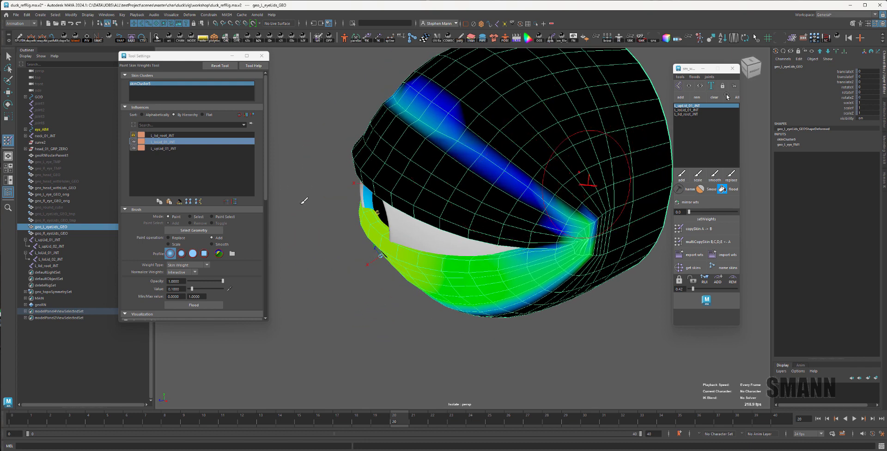
pyautogui.click(176, 247)
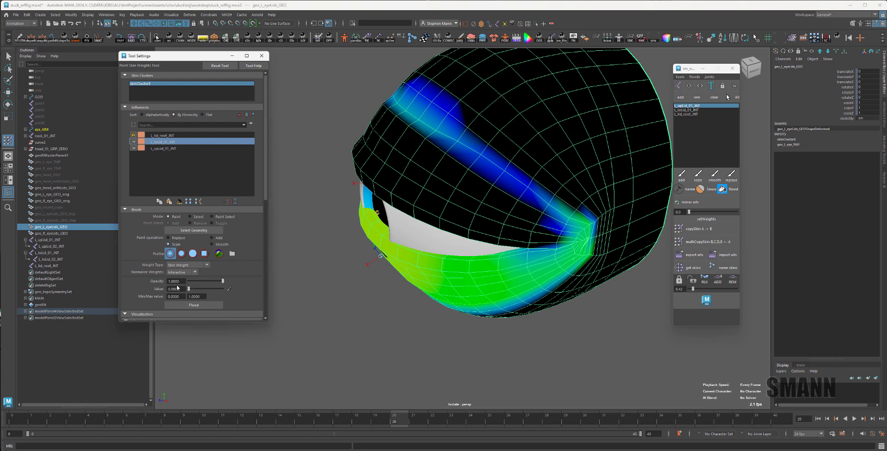
pyautogui.keyDown('alt'); pyautogui.moveTo(467, 179); pyautogui.dragTo(452, 192, button='middle'); pyautogui.keyUp('alt')
pyautogui.moveTo(427, 107)
pyautogui.mouseDown()
pyautogui.moveTo(441, 148)
pyautogui.moveTo(466, 167)
pyautogui.mouseUp()
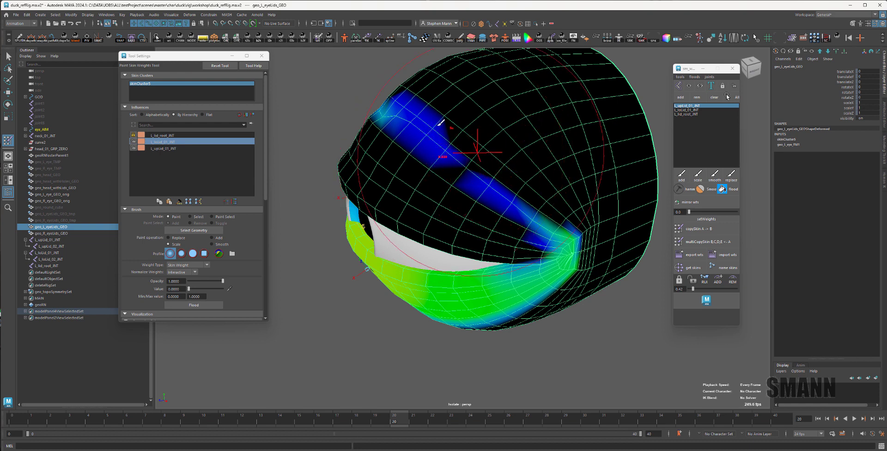
pyautogui.moveTo(450, 139)
pyautogui.mouseDown()
pyautogui.moveTo(470, 163)
pyautogui.moveTo(497, 166)
pyautogui.moveTo(454, 160)
pyautogui.moveTo(488, 148)
pyautogui.mouseUp()
pyautogui.moveTo(401, 162); pyautogui.dragTo(478, 139)
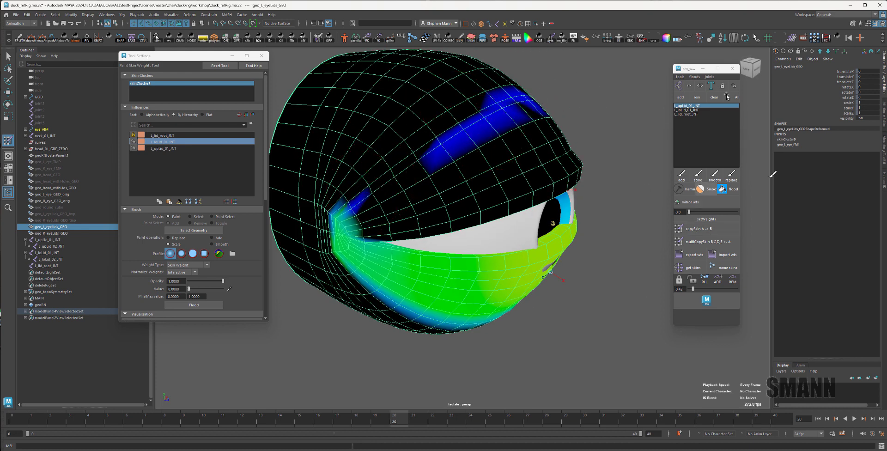
# Step: Switch to a hard-edged Replace brush with value 0 and clear the remaining L_loLid_01_JNT weight from the upper lid
pyautogui.click(731, 175)
pyautogui.keyDown('alt'); pyautogui.moveTo(466, 198); pyautogui.dragTo(476, 152); pyautogui.keyUp('alt')
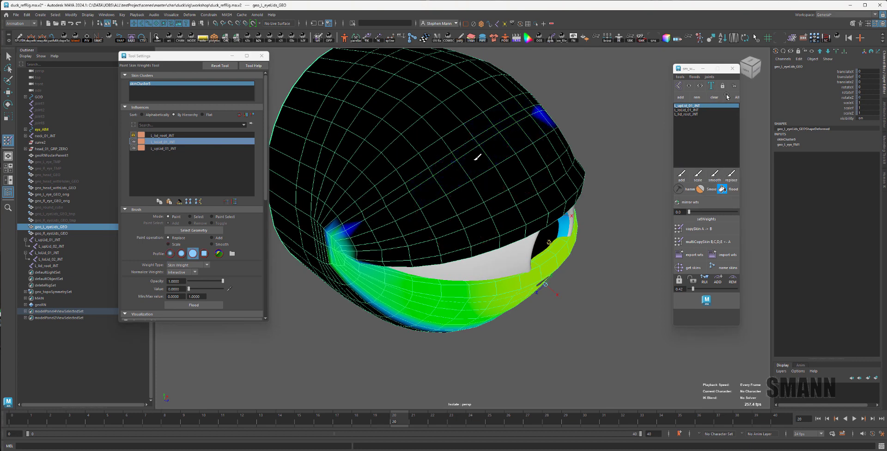
pyautogui.moveTo(525, 134)
pyautogui.keyDown('alt'); pyautogui.mouseDown()
pyautogui.moveTo(545, 160)
pyautogui.moveTo(407, 156)
pyautogui.moveTo(446, 168)
pyautogui.mouseUp(); pyautogui.keyUp('alt')
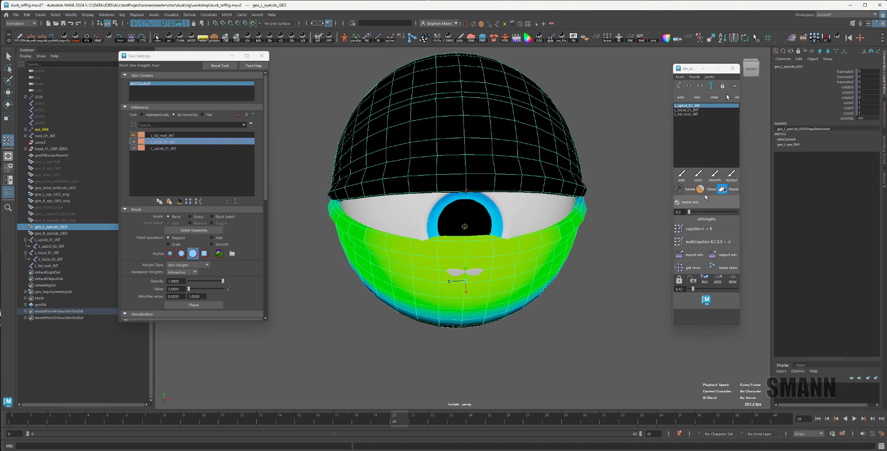
# Step: Erase stray L_loLid_01_JNT weight from the upper lid's front and side using a full-hardness Scale brush with value 0
pyautogui.click(681, 175)
pyautogui.click(731, 174)
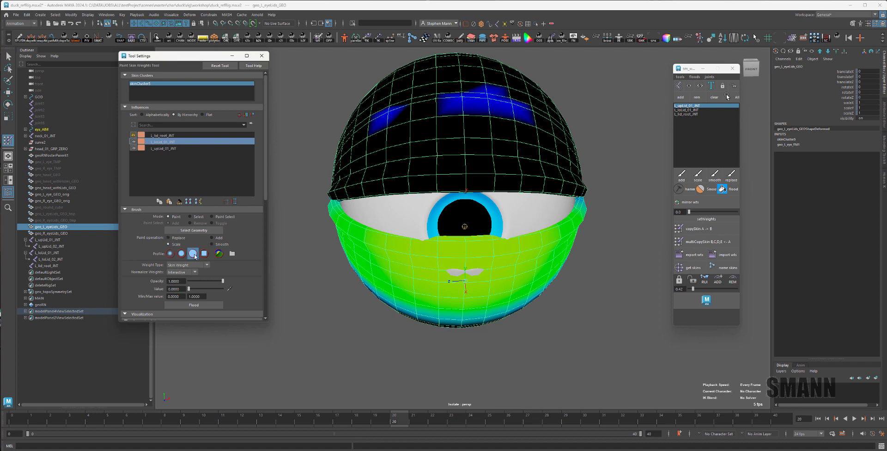
pyautogui.moveTo(428, 110); pyautogui.dragTo(504, 106)
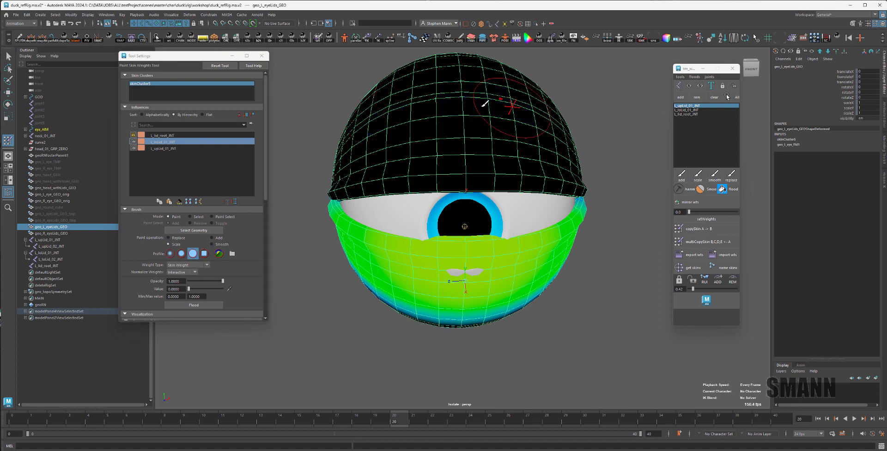
pyautogui.moveTo(394, 116)
pyautogui.keyDown('alt'); pyautogui.mouseDown()
pyautogui.moveTo(497, 123)
pyautogui.moveTo(508, 115)
pyautogui.mouseUp(); pyautogui.keyUp('alt')
pyautogui.keyDown('shift'); pyautogui.moveTo(353, 178); pyautogui.dragTo(415, 157); pyautogui.keyUp('shift')
pyautogui.keyDown('alt'); pyautogui.moveTo(485, 152); pyautogui.dragTo(403, 148); pyautogui.keyUp('alt')
pyautogui.keyDown('shift'); pyautogui.moveTo(481, 220); pyautogui.dragTo(535, 201); pyautogui.keyUp('shift')
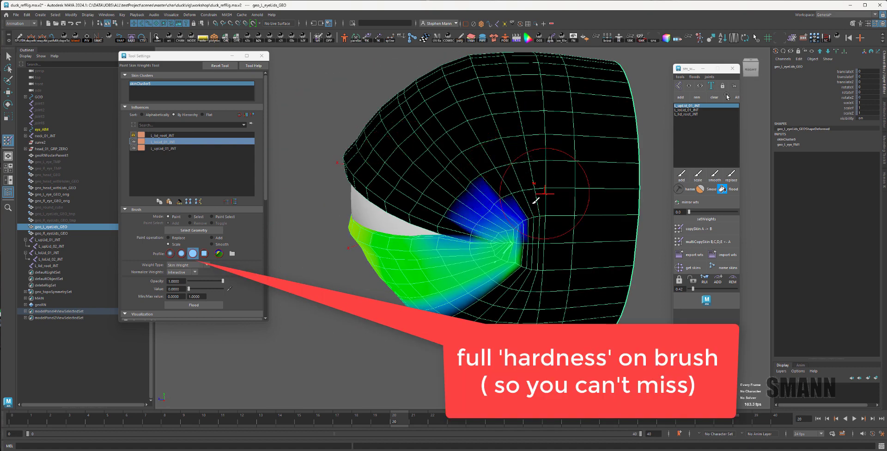
pyautogui.keyDown('alt'); pyautogui.moveTo(472, 162); pyautogui.dragTo(512, 160); pyautogui.keyUp('alt')
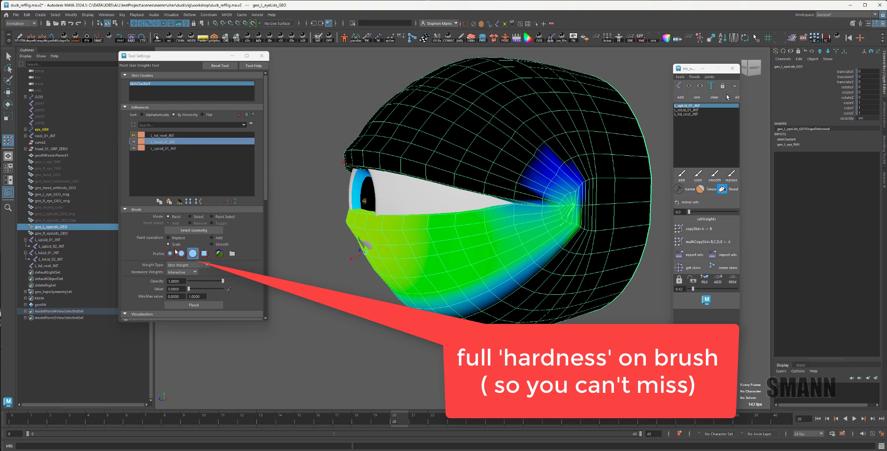
# Step: Switch to the Add brush with value 0.1 and paint L_loLid_01_JNT weight onto the front of the lower lid
pyautogui.click(682, 176)
pyautogui.moveTo(401, 96); pyautogui.dragTo(439, 90)
pyautogui.keyDown('alt'); pyautogui.moveTo(485, 268); pyautogui.dragTo(524, 260); pyautogui.keyUp('alt')
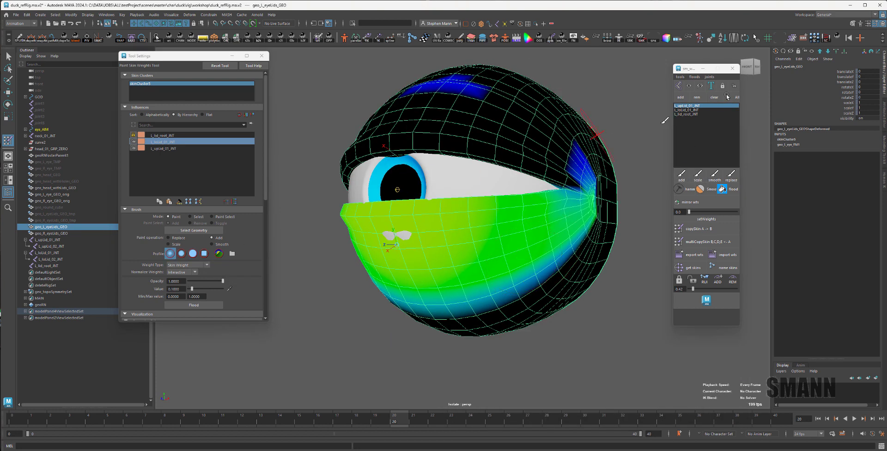
pyautogui.click(686, 110)
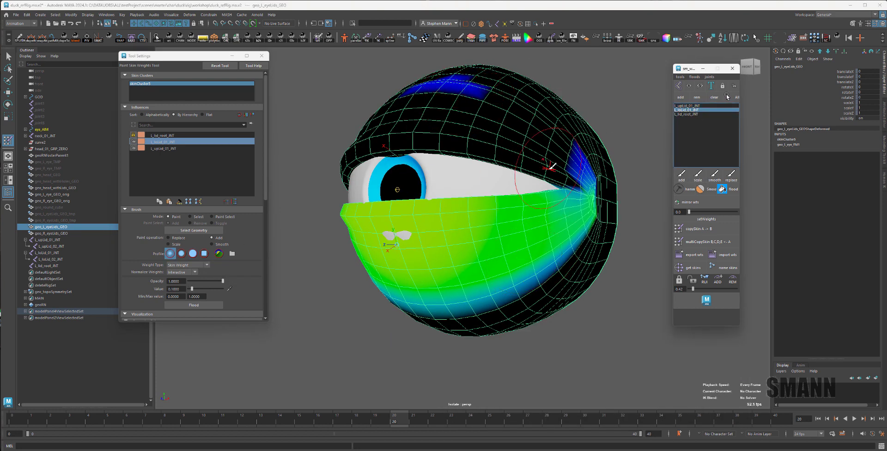
pyautogui.moveTo(541, 193)
pyautogui.keyDown('alt'); pyautogui.mouseDown()
pyautogui.moveTo(519, 234)
pyautogui.moveTo(520, 225)
pyautogui.moveTo(413, 225)
pyautogui.moveTo(527, 245)
pyautogui.mouseUp(); pyautogui.keyUp('alt')
pyautogui.moveTo(449, 247)
pyautogui.mouseDown()
pyautogui.moveTo(512, 245)
pyautogui.moveTo(514, 231)
pyautogui.mouseUp()
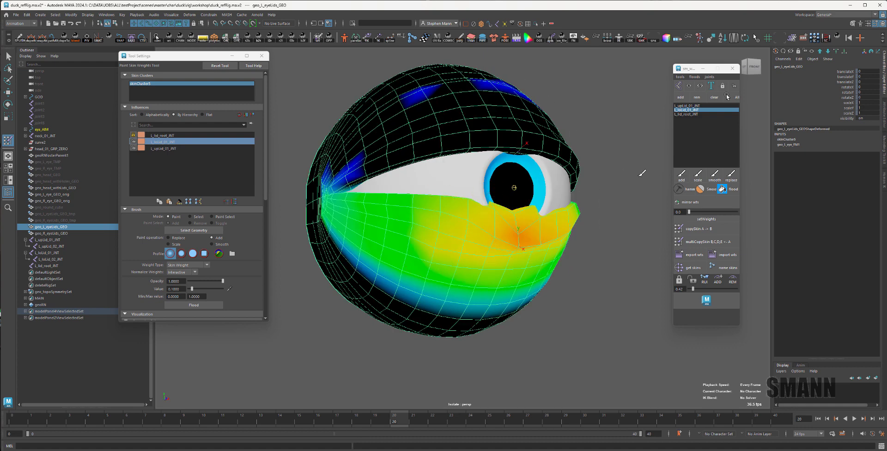
# Step: Set the weight brush to Scale with a value of 1.1 and enlarge the tool settings window
pyautogui.click(697, 178)
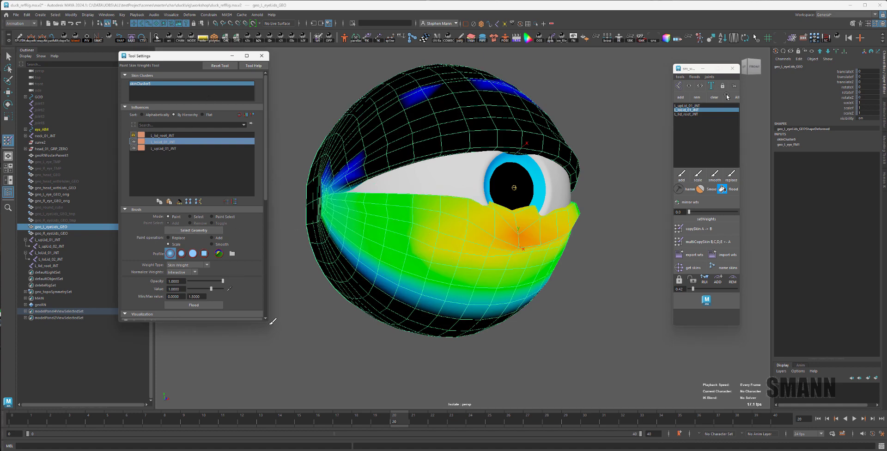
pyautogui.moveTo(272, 335); pyautogui.dragTo(277, 381)
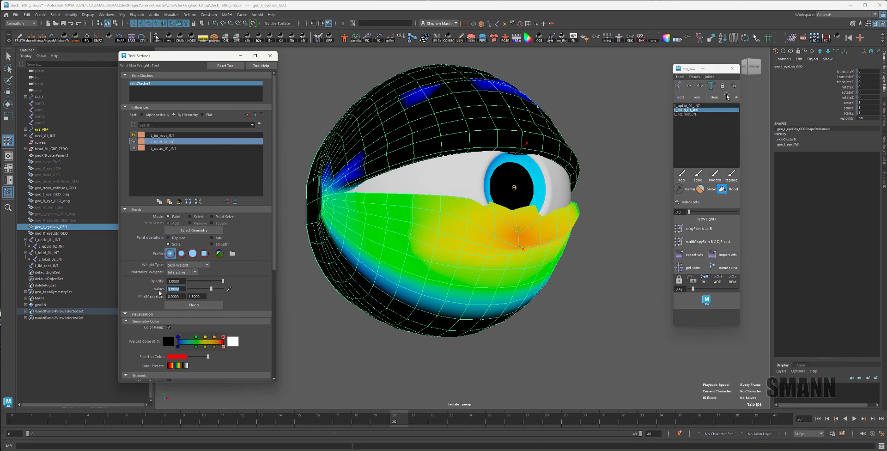
pyautogui.press('Return')
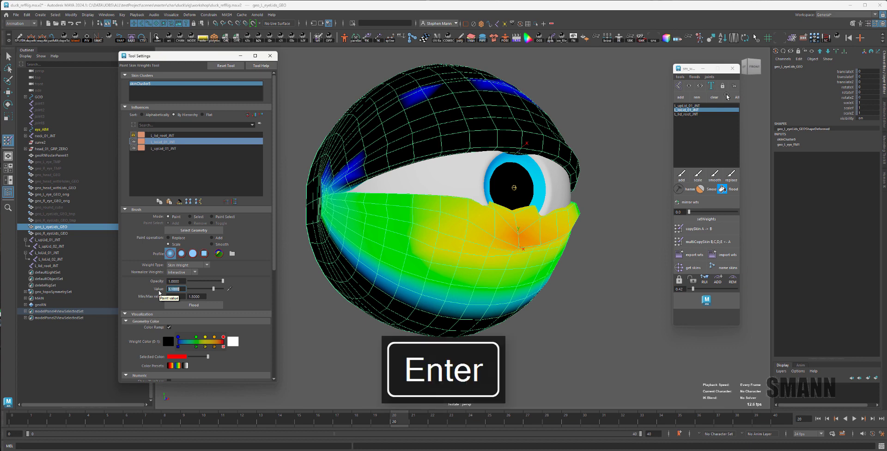
# Step: Paint over the lower lid with the Scale brush to multiply its L_loLid_01_JNT weight from the front toward the corner
pyautogui.keyDown('alt'); pyautogui.moveTo(556, 227); pyautogui.dragTo(539, 234); pyautogui.keyUp('alt')
pyautogui.moveTo(458, 231)
pyautogui.mouseDown()
pyautogui.moveTo(481, 229)
pyautogui.moveTo(482, 249)
pyautogui.mouseUp()
pyautogui.moveTo(477, 271)
pyautogui.keyDown('alt'); pyautogui.mouseDown()
pyautogui.moveTo(532, 282)
pyautogui.moveTo(406, 240)
pyautogui.mouseUp(); pyautogui.keyUp('alt')
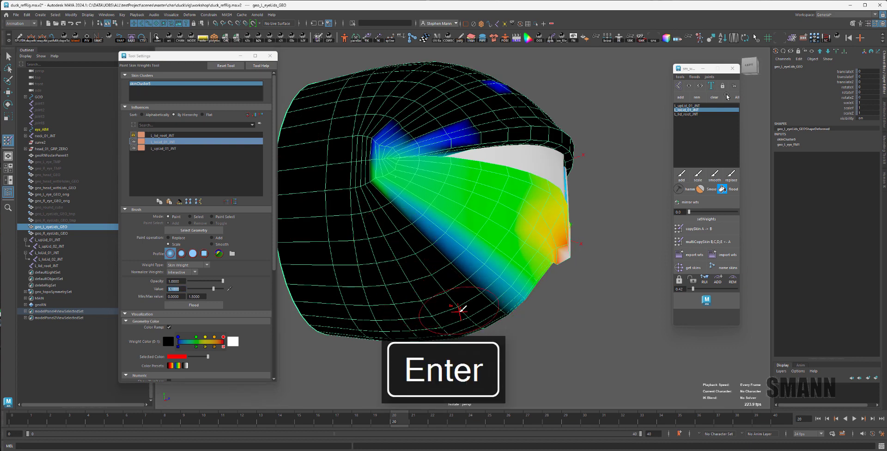
pyautogui.moveTo(461, 310)
pyautogui.keyDown('alt'); pyautogui.mouseDown()
pyautogui.moveTo(467, 291)
pyautogui.moveTo(501, 265)
pyautogui.moveTo(481, 263)
pyautogui.mouseUp(); pyautogui.keyUp('alt')
pyautogui.keyDown('alt'); pyautogui.moveTo(508, 266); pyautogui.dragTo(416, 252); pyautogui.keyUp('alt')
pyautogui.moveTo(478, 238); pyautogui.dragTo(447, 238)
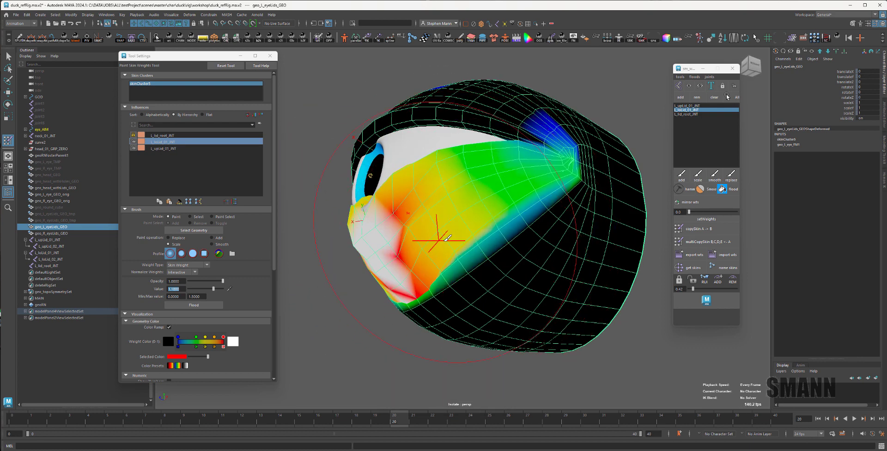
pyautogui.keyDown('alt'); pyautogui.moveTo(476, 208); pyautogui.dragTo(489, 241); pyautogui.keyUp('alt')
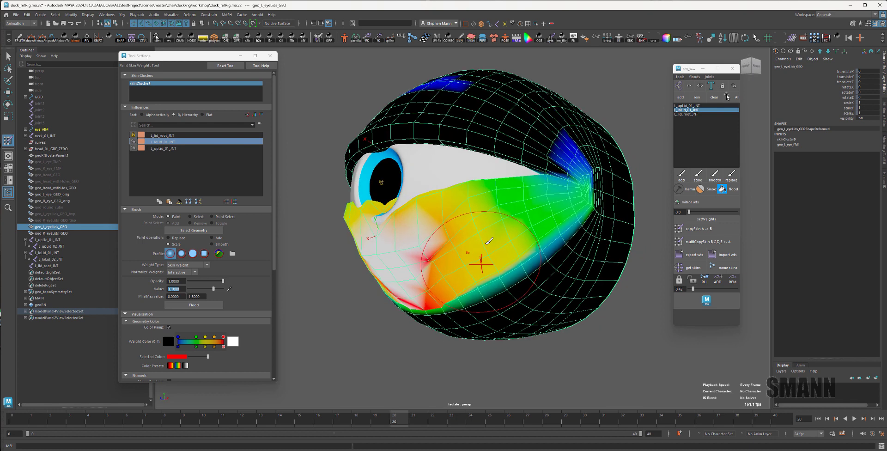
# Step: Flood the L_loLid_01_JNT weights repeatedly with the 1.1 Scale operation until the whole lower lid is fully weighted
pyautogui.click(686, 201)
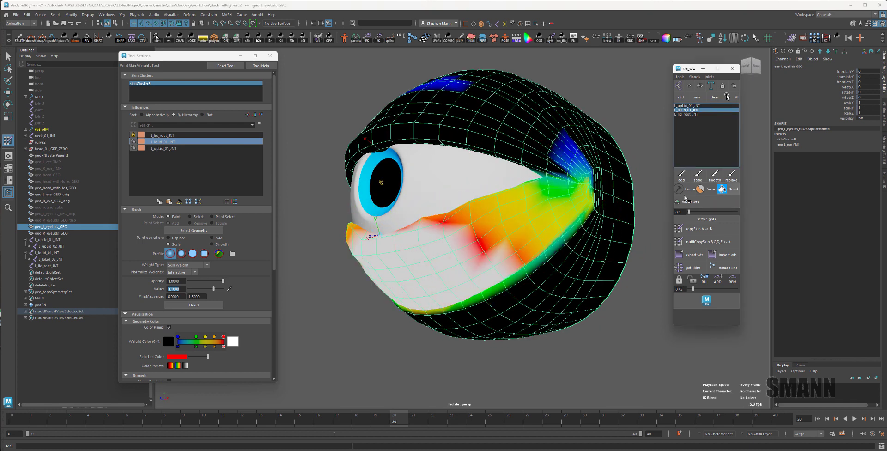
pyautogui.click(215, 307)
pyautogui.click(215, 307)
pyautogui.click(215, 307)
pyautogui.click(214, 307)
pyautogui.click(214, 307)
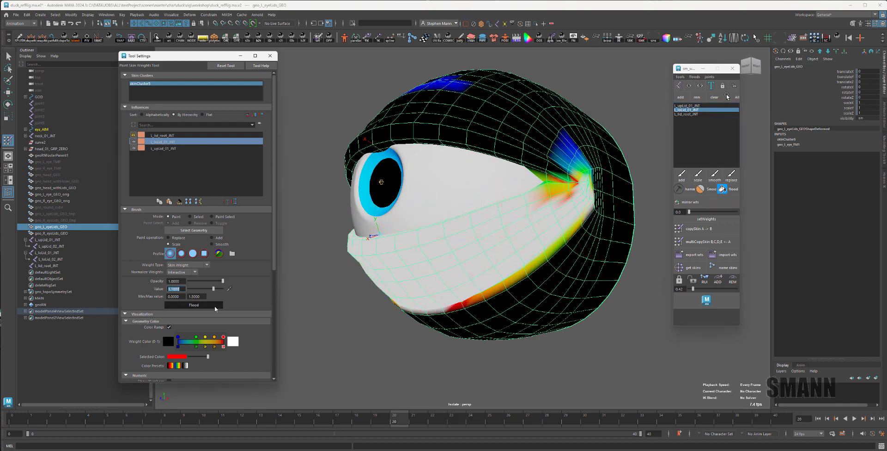
pyautogui.click(215, 307)
pyautogui.click(215, 307)
pyautogui.click(215, 307)
pyautogui.click(214, 307)
pyautogui.click(215, 307)
pyautogui.click(215, 307)
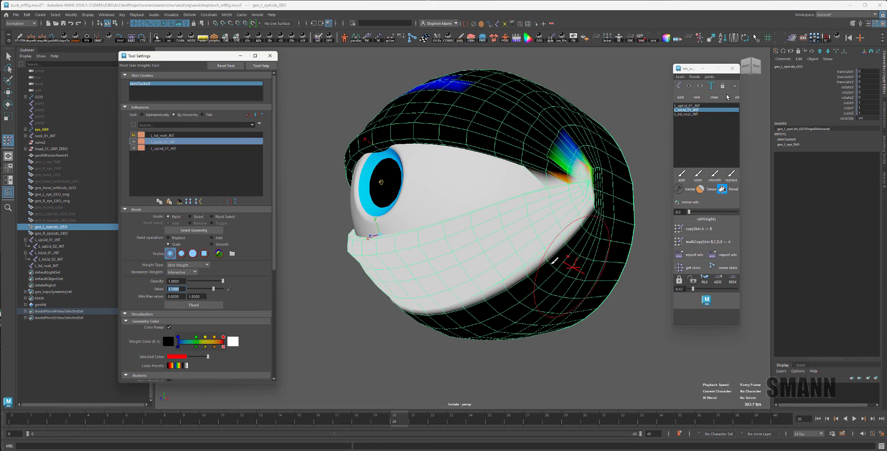
# Step: Unlock and choose L_lid_root_JNT, and smooth its weights along the border between the rear area and both lids
pyautogui.moveTo(511, 262)
pyautogui.keyDown('alt'); pyautogui.mouseDown()
pyautogui.moveTo(645, 272)
pyautogui.moveTo(608, 270)
pyautogui.mouseUp(); pyautogui.keyUp('alt')
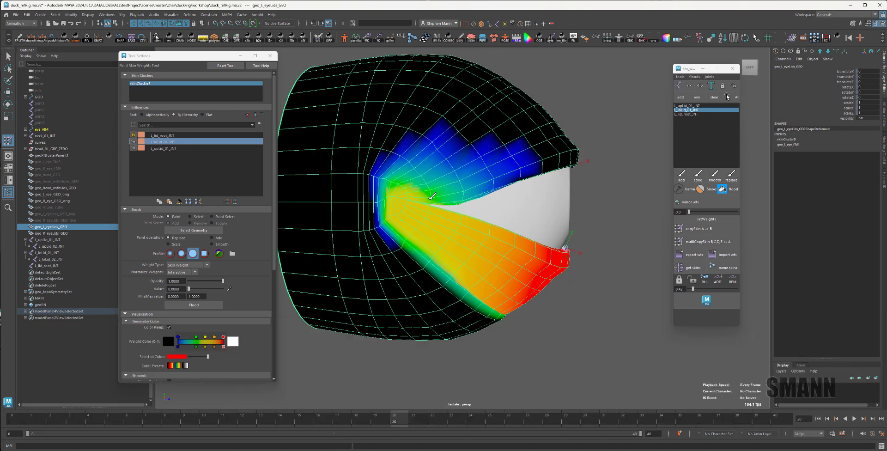
pyautogui.click(135, 135)
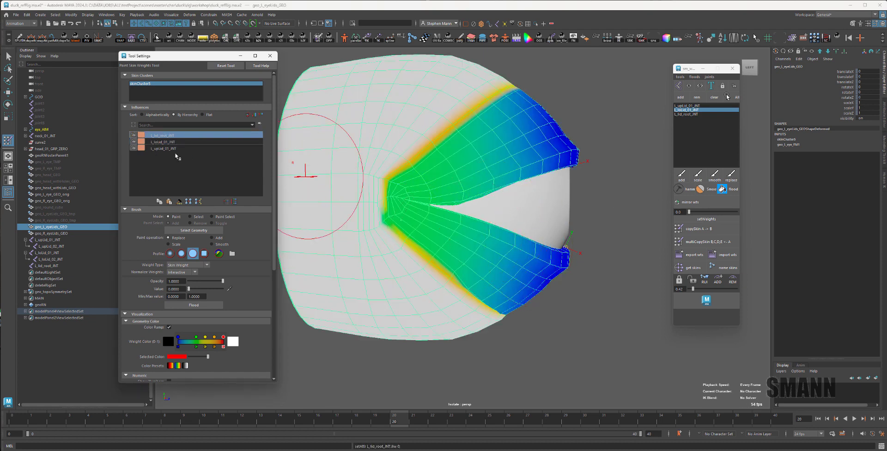
pyautogui.moveTo(446, 152)
pyautogui.keyDown('shift'); pyautogui.mouseDown()
pyautogui.moveTo(411, 178)
pyautogui.moveTo(422, 172)
pyautogui.moveTo(409, 226)
pyautogui.moveTo(507, 278)
pyautogui.mouseUp(); pyautogui.keyUp('shift')
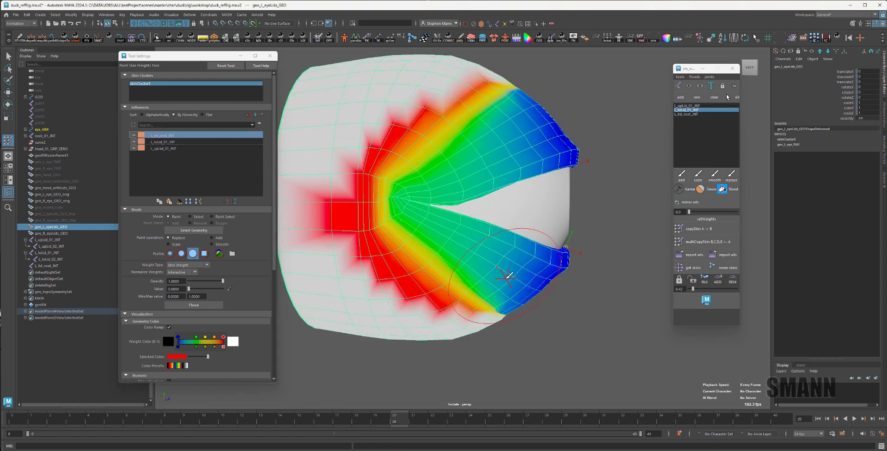
# Step: Set the paint operation to Smooth and flood the L_lid_root_JNT weights twice over the eyelid mesh
pyautogui.click(222, 244)
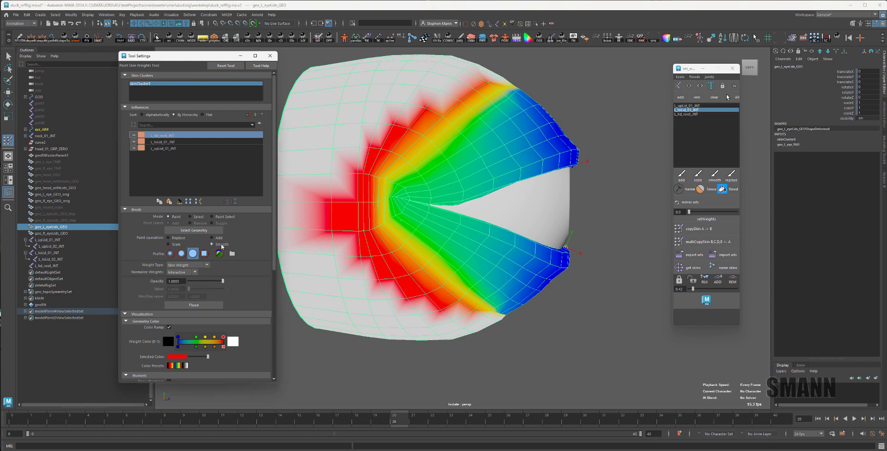
pyautogui.click(203, 305)
pyautogui.click(203, 306)
pyautogui.moveTo(604, 269)
pyautogui.keyDown('alt'); pyautogui.mouseDown()
pyautogui.moveTo(460, 273)
pyautogui.moveTo(485, 272)
pyautogui.mouseUp(); pyautogui.keyUp('alt')
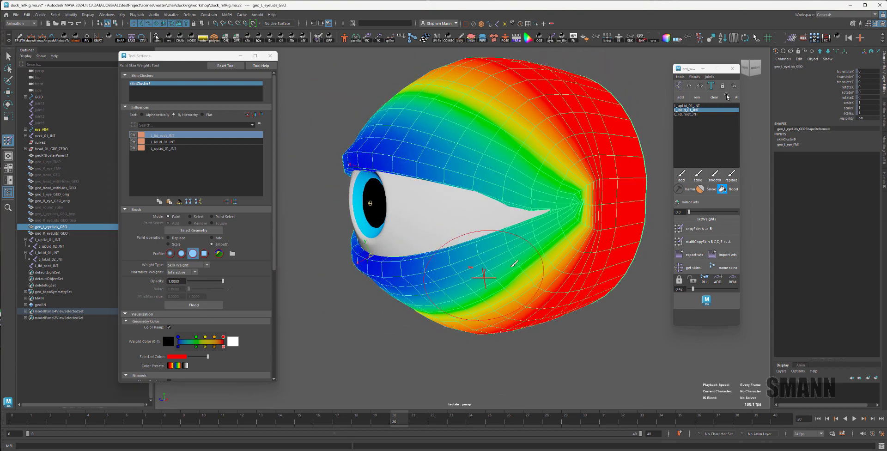
# Step: Choose L_upLid_01_JNT, replace its weights with 0 across the lower lid, and play back the lid animation
pyautogui.click(171, 148)
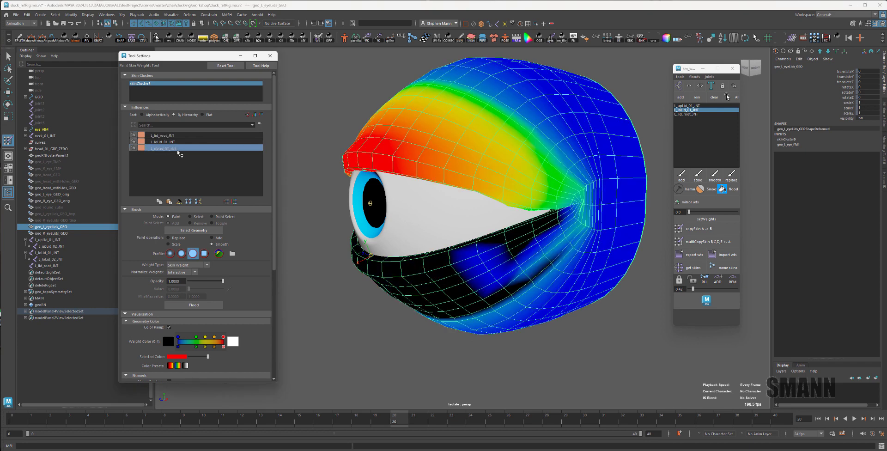
pyautogui.keyDown('alt'); pyautogui.moveTo(532, 266); pyautogui.dragTo(485, 256); pyautogui.keyUp('alt')
pyautogui.moveTo(576, 295)
pyautogui.mouseDown()
pyautogui.moveTo(462, 263)
pyautogui.moveTo(511, 202)
pyautogui.moveTo(573, 194)
pyautogui.moveTo(547, 293)
pyautogui.moveTo(420, 332)
pyautogui.moveTo(360, 231)
pyautogui.moveTo(493, 350)
pyautogui.moveTo(431, 257)
pyautogui.moveTo(476, 242)
pyautogui.mouseUp()
pyautogui.keyDown('alt'); pyautogui.moveTo(379, 224); pyautogui.dragTo(176, 241); pyautogui.keyUp('alt')
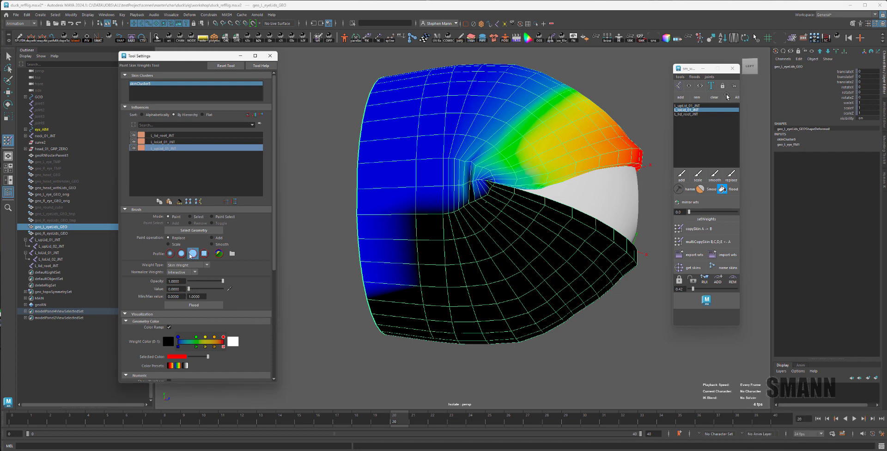
pyautogui.moveTo(428, 288)
pyautogui.mouseDown()
pyautogui.moveTo(422, 243)
pyautogui.moveTo(457, 192)
pyautogui.moveTo(415, 253)
pyautogui.moveTo(386, 263)
pyautogui.moveTo(545, 277)
pyautogui.mouseUp()
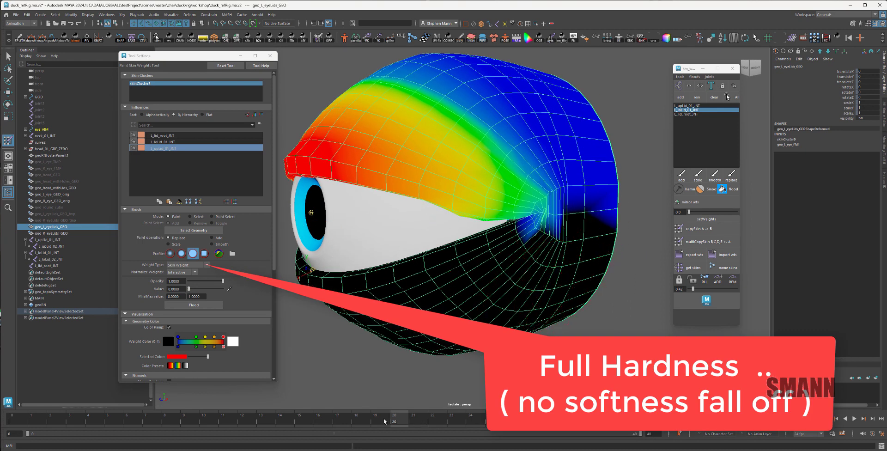
pyautogui.hotkey('alt', 'v')
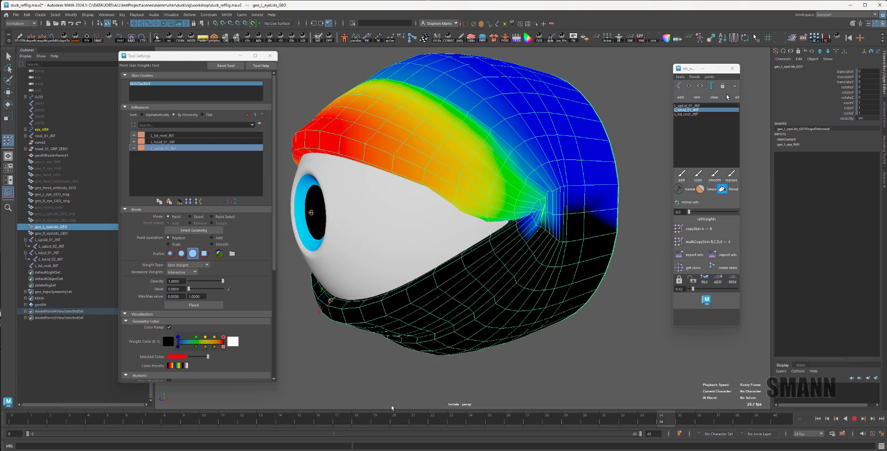
pyautogui.hotkey('alt', 'v')
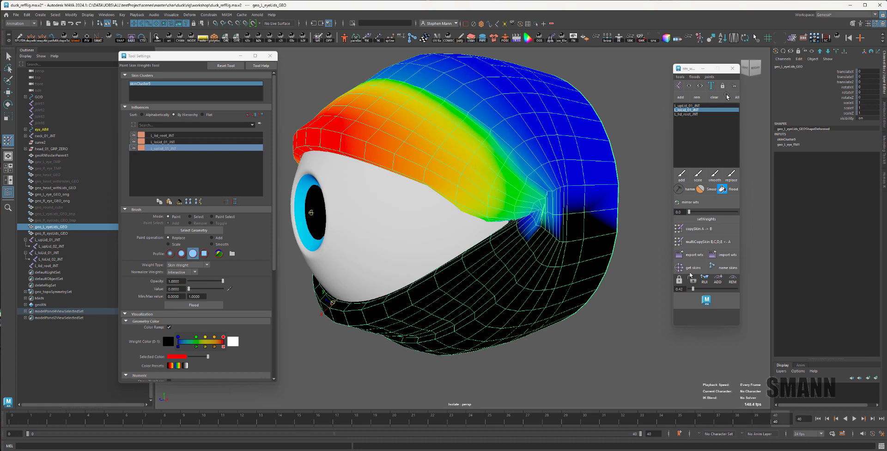
# Step: Choose L_loLid_01_JNT and smooth its weights with a smaller brush on the upper lid next to the eye corner
pyautogui.click(170, 142)
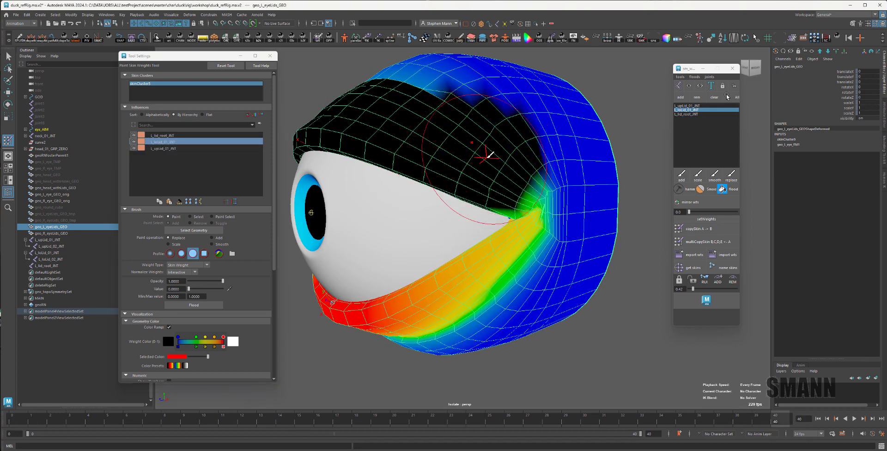
pyautogui.keyDown('alt'); pyautogui.moveTo(503, 163); pyautogui.dragTo(501, 154); pyautogui.keyUp('alt')
pyautogui.press('b')
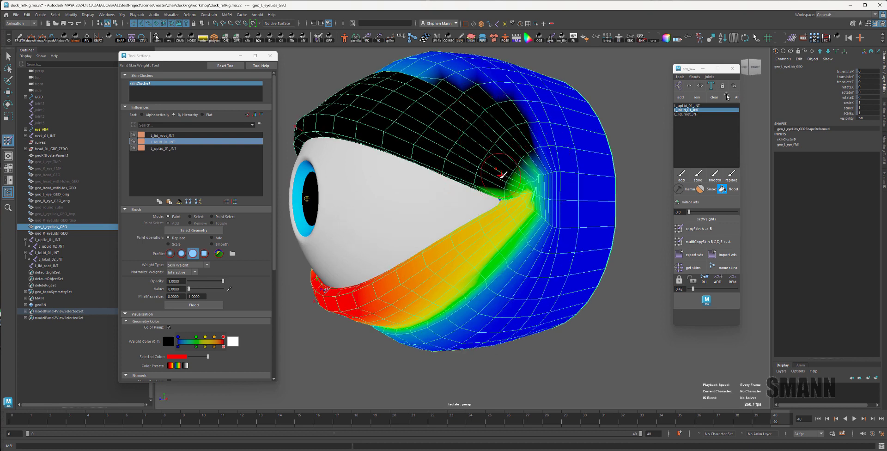
pyautogui.keyDown('shift'); pyautogui.moveTo(507, 185); pyautogui.dragTo(509, 193); pyautogui.keyUp('shift')
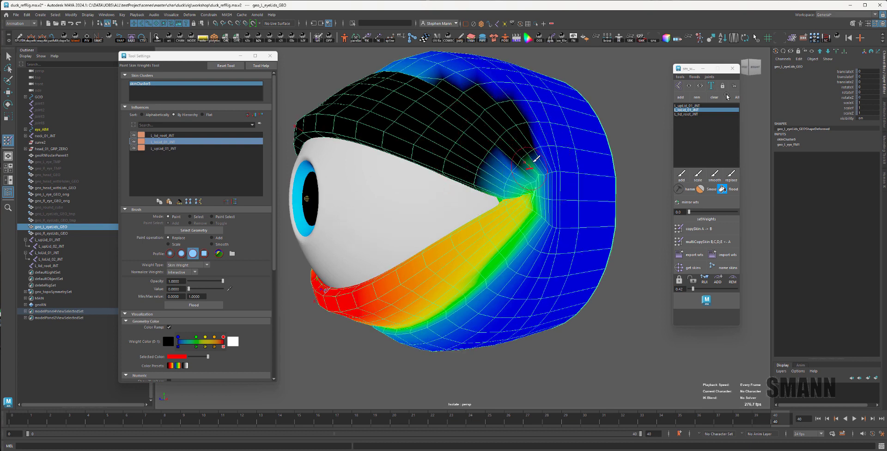
# Step: Replace the L_loLid_01_JNT weights with 0 over the outer surface of the upper lid on both sides
pyautogui.moveTo(536, 158)
pyautogui.keyDown('alt'); pyautogui.mouseDown()
pyautogui.moveTo(471, 157)
pyautogui.moveTo(483, 144)
pyautogui.moveTo(584, 114)
pyautogui.moveTo(559, 142)
pyautogui.mouseUp(); pyautogui.keyUp('alt')
pyautogui.moveTo(499, 104)
pyautogui.keyDown('alt'); pyautogui.mouseDown()
pyautogui.moveTo(505, 131)
pyautogui.moveTo(570, 119)
pyautogui.moveTo(439, 115)
pyautogui.moveTo(456, 79)
pyautogui.moveTo(412, 131)
pyautogui.mouseUp(); pyautogui.keyUp('alt')
pyautogui.moveTo(430, 148)
pyautogui.keyDown('alt'); pyautogui.mouseDown()
pyautogui.moveTo(462, 124)
pyautogui.moveTo(464, 111)
pyautogui.mouseUp(); pyautogui.keyUp('alt')
pyautogui.moveTo(415, 120)
pyautogui.mouseDown()
pyautogui.moveTo(487, 144)
pyautogui.moveTo(479, 151)
pyautogui.moveTo(493, 137)
pyautogui.moveTo(481, 142)
pyautogui.mouseUp()
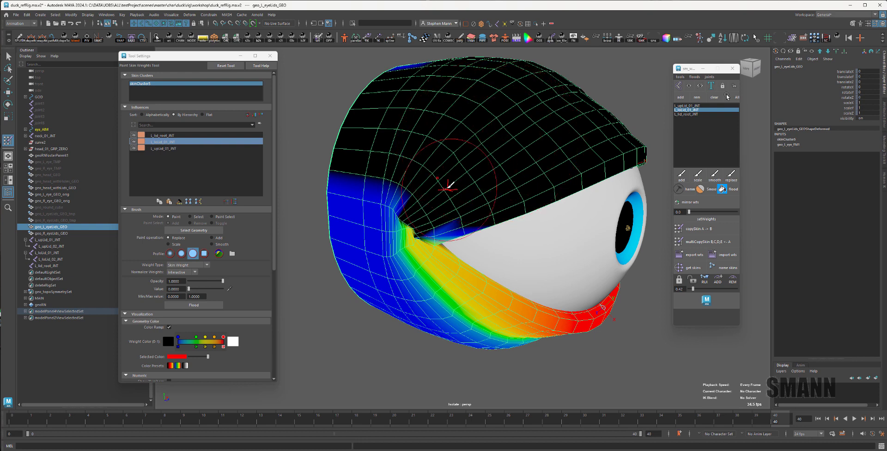
pyautogui.moveTo(450, 186)
pyautogui.keyDown('alt'); pyautogui.mouseDown()
pyautogui.moveTo(462, 170)
pyautogui.moveTo(461, 105)
pyautogui.moveTo(396, 141)
pyautogui.mouseUp(); pyautogui.keyUp('alt')
pyautogui.moveTo(541, 98); pyautogui.dragTo(436, 142)
pyautogui.moveTo(506, 152)
pyautogui.keyDown('alt'); pyautogui.mouseDown()
pyautogui.moveTo(455, 135)
pyautogui.moveTo(442, 117)
pyautogui.mouseUp(); pyautogui.keyUp('alt')
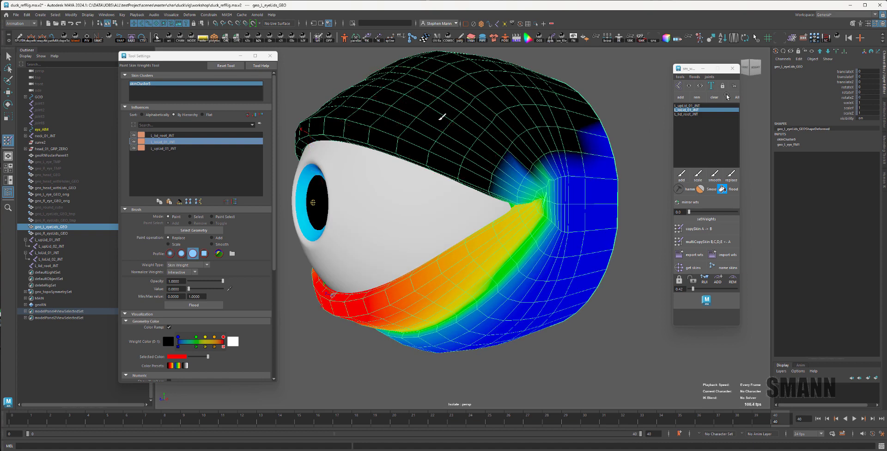
# Step: Isolate the eyelid mesh without the eyeball and replace the L_loLid_01_JNT weights with 0 on the upper lid's inner surface
pyautogui.keyDown('alt'); pyautogui.moveTo(489, 161); pyautogui.dragTo(565, 128); pyautogui.keyUp('alt')
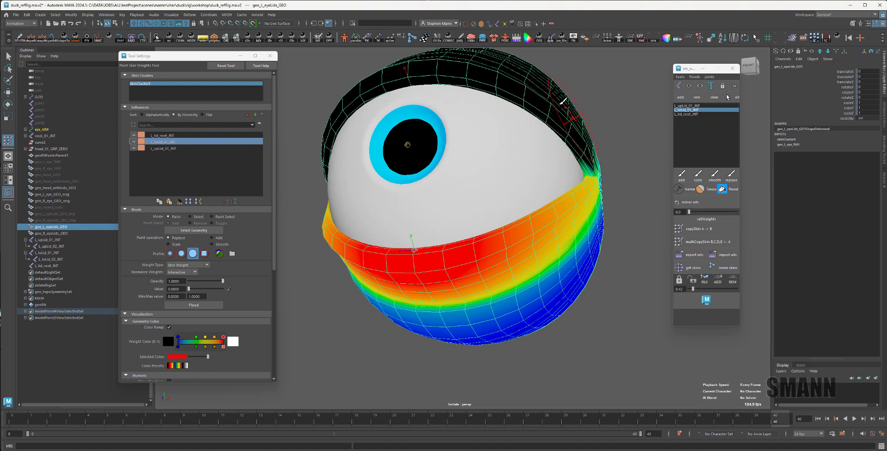
pyautogui.keyDown('alt'); pyautogui.moveTo(472, 152); pyautogui.dragTo(481, 148); pyautogui.keyUp('alt')
pyautogui.press('space')
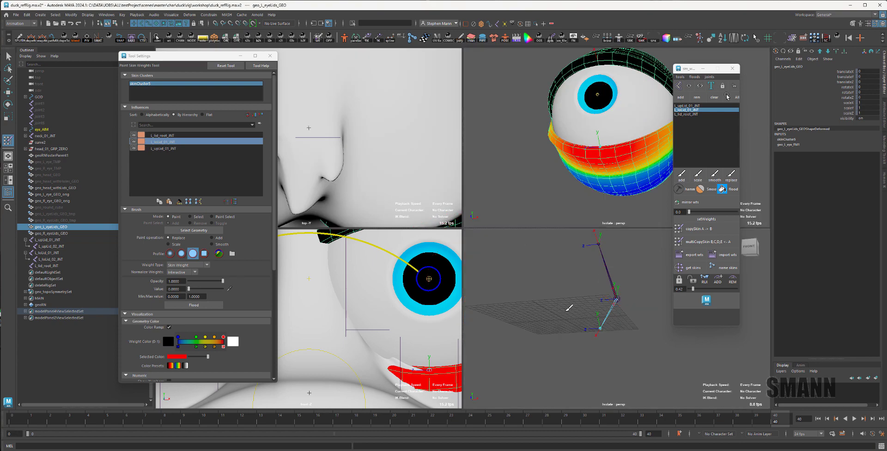
pyautogui.hotkey('ctrl', '1')
pyautogui.moveTo(516, 269)
pyautogui.keyDown('alt'); pyautogui.mouseDown()
pyautogui.moveTo(416, 168)
pyautogui.moveTo(459, 142)
pyautogui.moveTo(511, 212)
pyautogui.moveTo(549, 213)
pyautogui.moveTo(476, 212)
pyautogui.moveTo(575, 208)
pyautogui.moveTo(385, 194)
pyautogui.moveTo(419, 219)
pyautogui.mouseUp(); pyautogui.keyUp('alt')
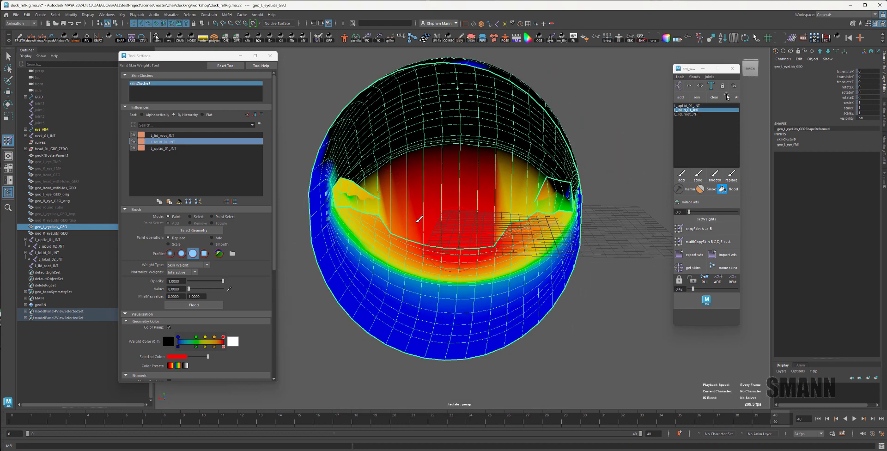
pyautogui.moveTo(390, 184); pyautogui.dragTo(438, 206)
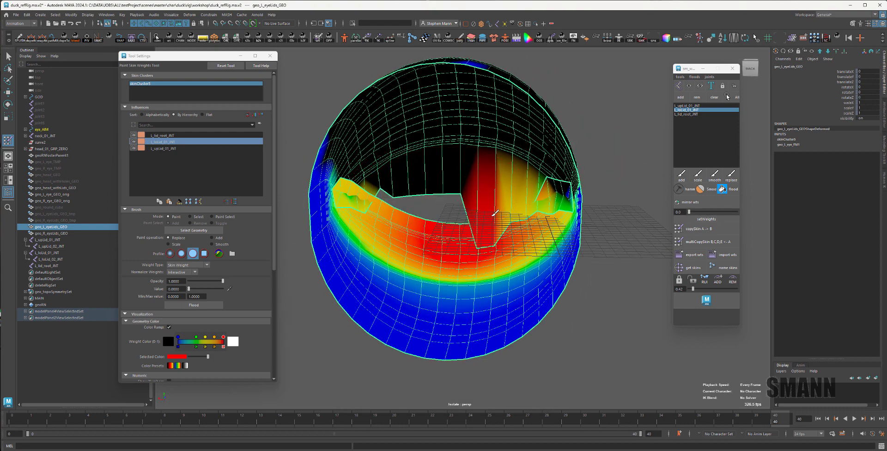
pyautogui.moveTo(495, 213)
pyautogui.mouseDown()
pyautogui.moveTo(545, 188)
pyautogui.moveTo(521, 173)
pyautogui.mouseUp()
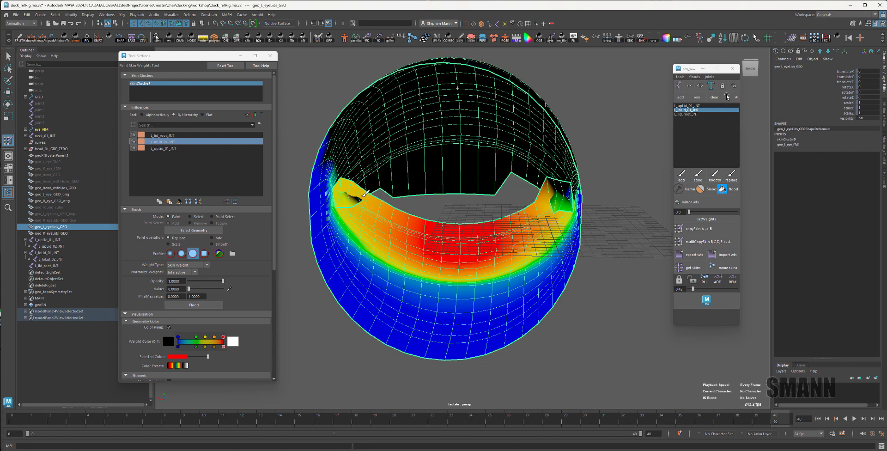
pyautogui.moveTo(363, 196); pyautogui.dragTo(373, 170)
pyautogui.hotkey('ctrl', 'z')
# Step: Compare the upper and lower lid joint weights, and try to replace the L_lid_root_JNT weights with 0 inside the upper lid
pyautogui.click(164, 150)
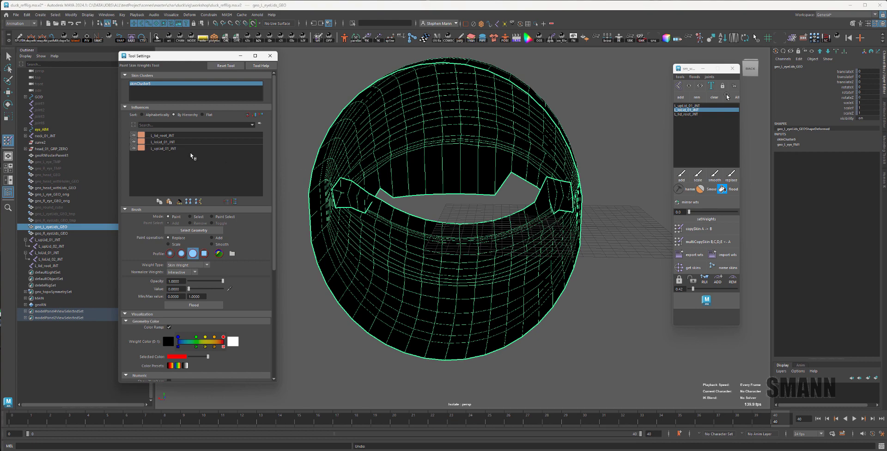
pyautogui.click(171, 149)
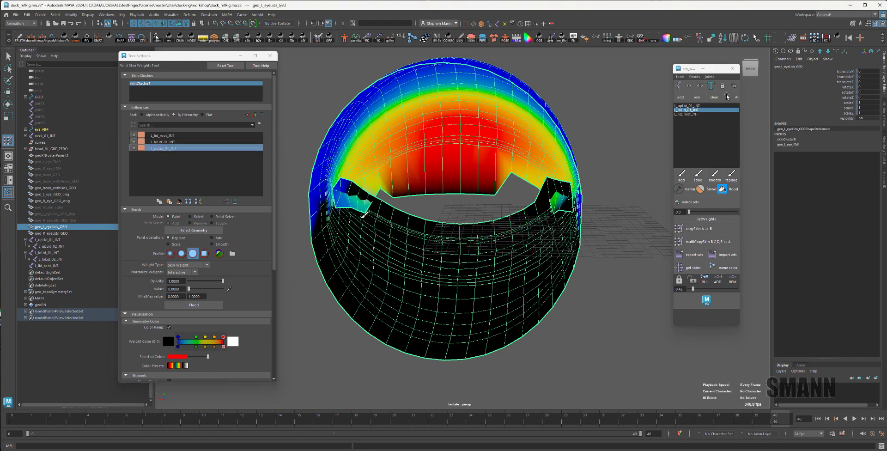
pyautogui.keyDown('alt'); pyautogui.moveTo(370, 213); pyautogui.dragTo(488, 250); pyautogui.keyUp('alt')
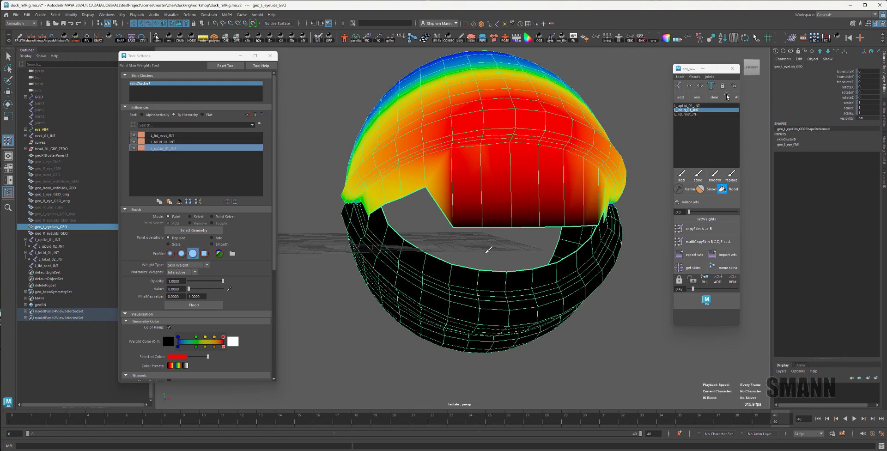
pyautogui.click(167, 143)
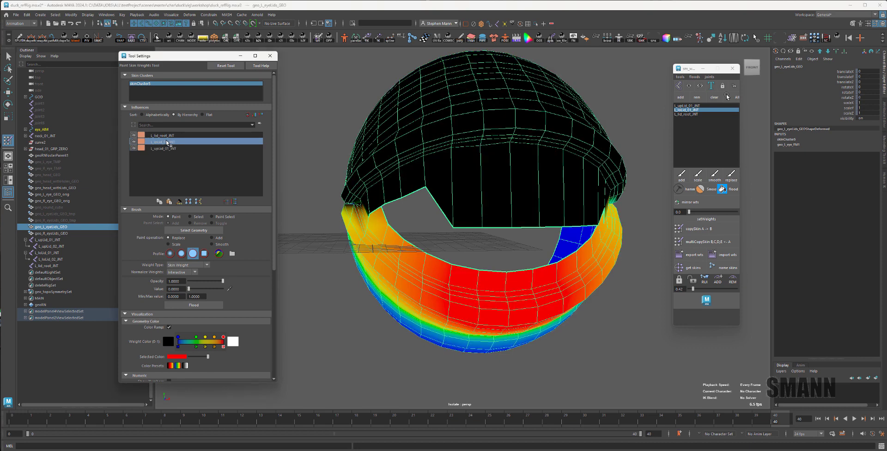
pyautogui.click(168, 137)
pyautogui.moveTo(475, 198)
pyautogui.mouseDown()
pyautogui.moveTo(466, 198)
pyautogui.moveTo(540, 198)
pyautogui.moveTo(428, 185)
pyautogui.mouseUp()
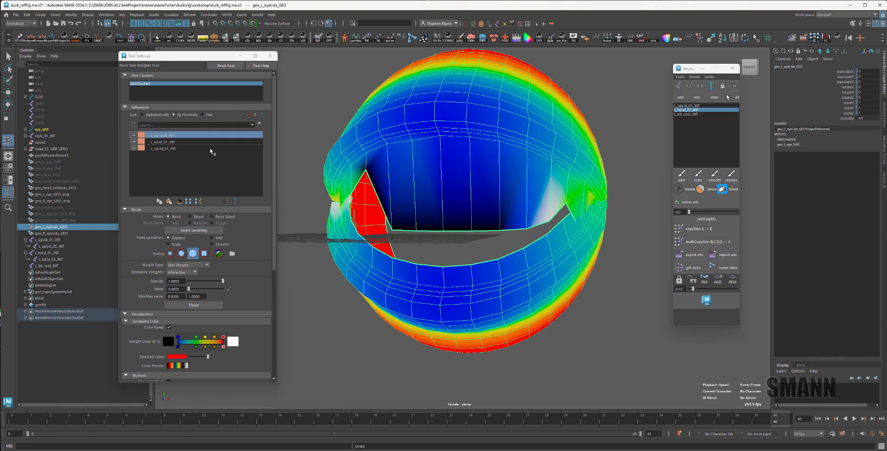
pyautogui.hotkey('ctrl', 'z')
pyautogui.hotkey('ctrl', 'z')
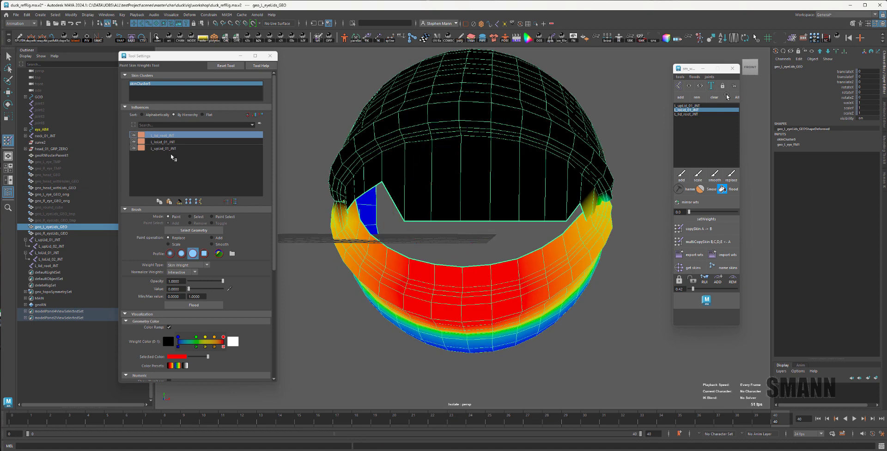
# Step: Lock L_loLid_01_JNT and replace the L_lid_root_JNT weights with 0 across the upper lid's inner surface
pyautogui.click(207, 148)
pyautogui.click(206, 142)
pyautogui.click(161, 136)
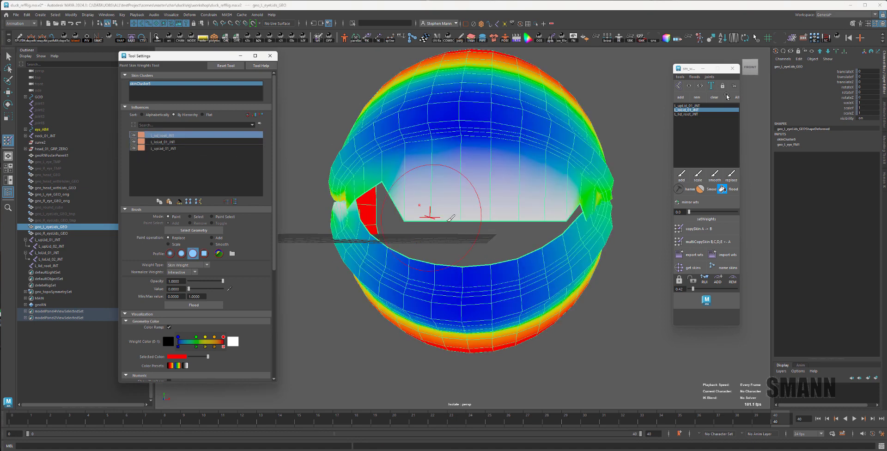
pyautogui.click(170, 142)
pyautogui.click(170, 148)
pyautogui.click(174, 136)
pyautogui.click(176, 142)
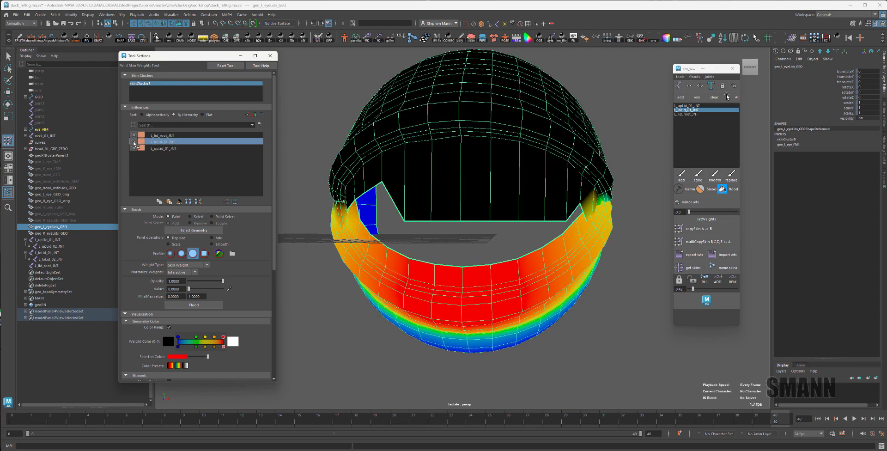
pyautogui.click(169, 136)
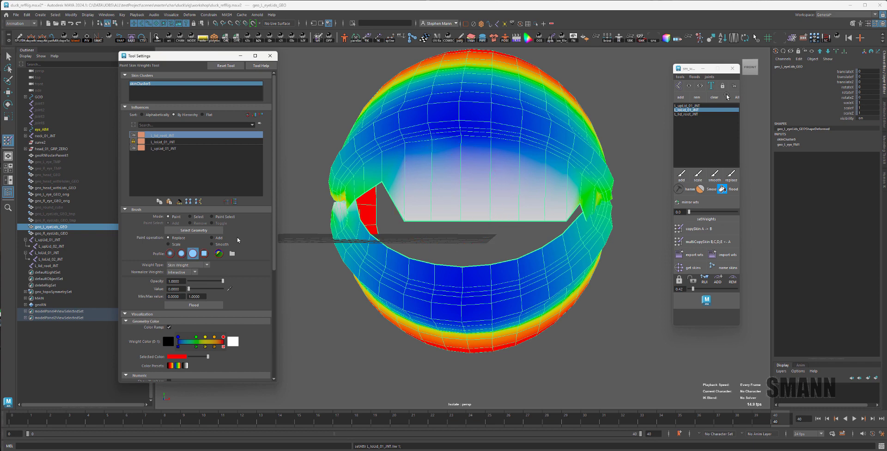
pyautogui.moveTo(412, 210)
pyautogui.mouseDown()
pyautogui.moveTo(442, 206)
pyautogui.moveTo(481, 147)
pyautogui.moveTo(539, 168)
pyautogui.moveTo(494, 181)
pyautogui.mouseUp()
pyautogui.moveTo(495, 180)
pyautogui.mouseDown()
pyautogui.moveTo(478, 173)
pyautogui.moveTo(512, 172)
pyautogui.moveTo(513, 185)
pyautogui.moveTo(519, 149)
pyautogui.moveTo(418, 171)
pyautogui.moveTo(509, 162)
pyautogui.moveTo(475, 162)
pyautogui.moveTo(561, 132)
pyautogui.moveTo(576, 137)
pyautogui.moveTo(490, 188)
pyautogui.moveTo(561, 198)
pyautogui.mouseUp()
pyautogui.keyDown('alt'); pyautogui.moveTo(458, 196); pyautogui.dragTo(462, 222); pyautogui.keyUp('alt')
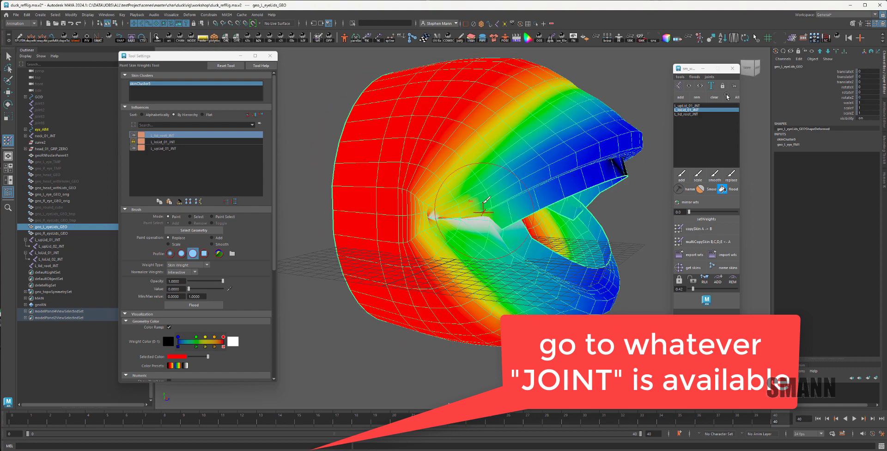
# Step: Unlock L_loLid_01_JNT and replace its weights with 0 on the inner faces near the corner between the lids
pyautogui.click(138, 142)
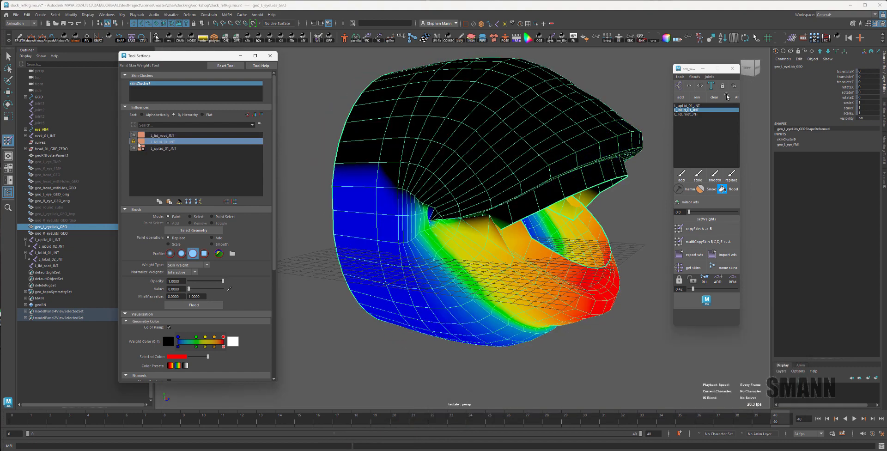
pyautogui.moveTo(506, 249)
pyautogui.mouseDown()
pyautogui.moveTo(485, 236)
pyautogui.moveTo(518, 238)
pyautogui.moveTo(499, 228)
pyautogui.mouseUp()
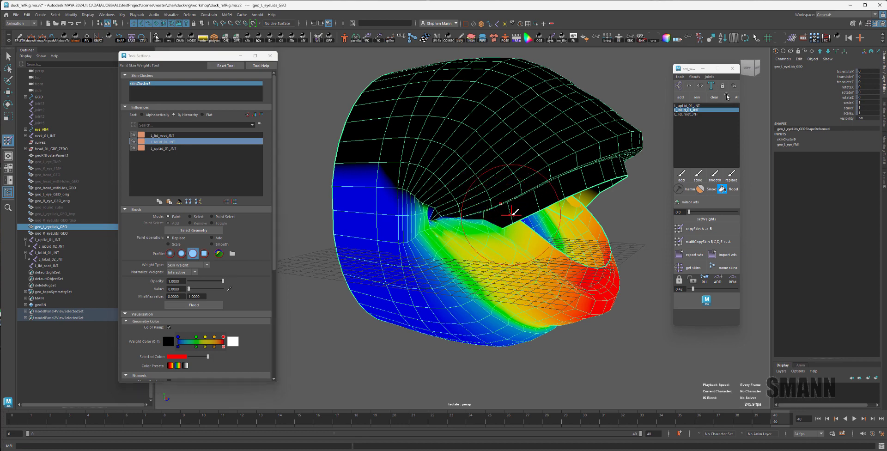
pyautogui.keyDown('alt'); pyautogui.moveTo(550, 237); pyautogui.dragTo(561, 197); pyautogui.keyUp('alt')
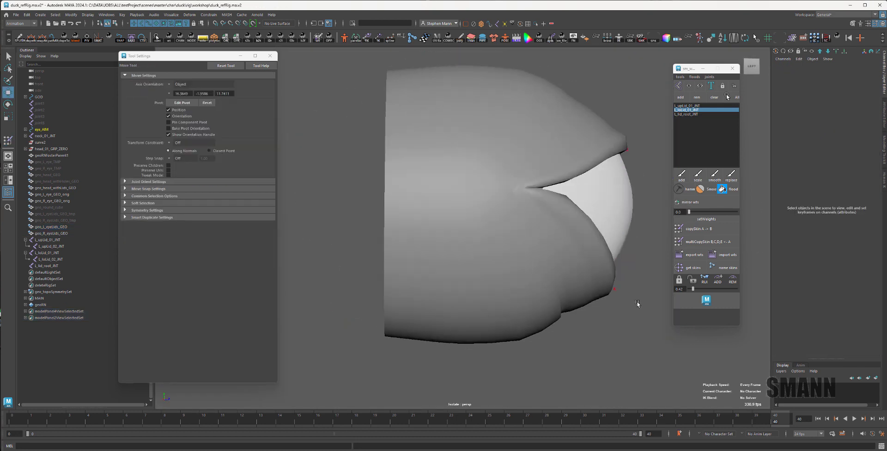
# Step: Reselect the eyelid mesh for skin weight painting and set the brush to Add with a value of 0.1
pyautogui.keyDown('alt'); pyautogui.moveTo(638, 303); pyautogui.dragTo(243, 174); pyautogui.keyUp('alt')
pyautogui.click(561, 302)
pyautogui.press('y')
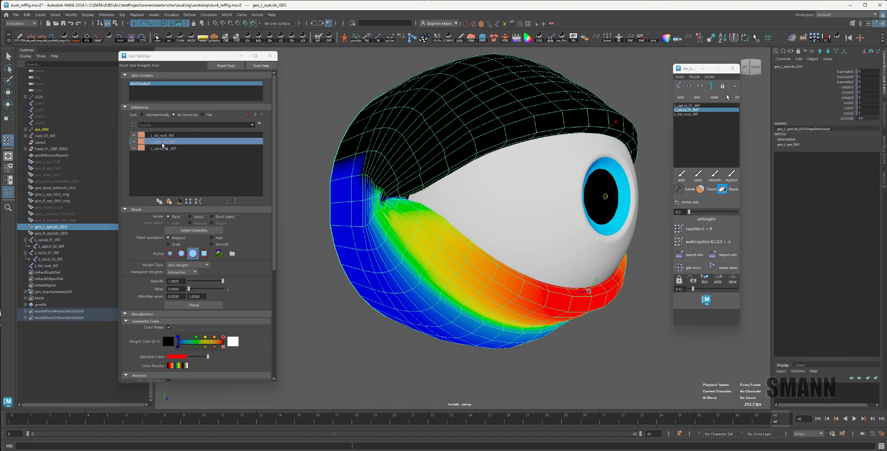
pyautogui.keyDown('alt'); pyautogui.moveTo(393, 250); pyautogui.dragTo(414, 248); pyautogui.keyUp('alt')
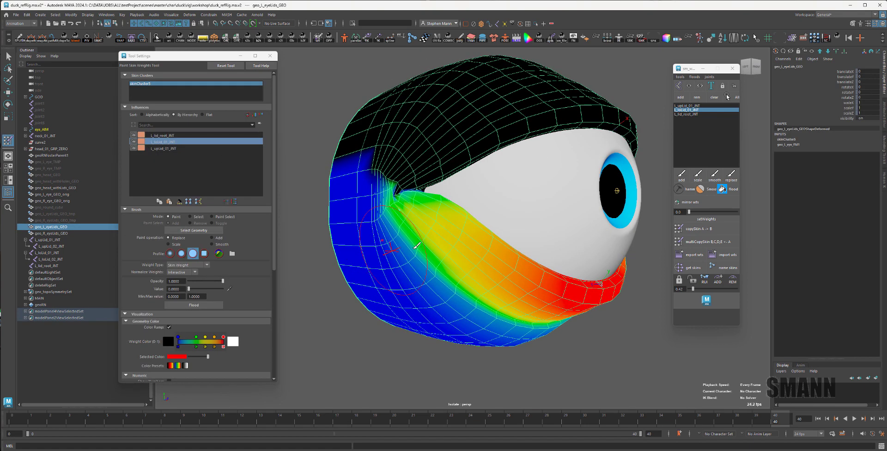
pyautogui.click(678, 189)
pyautogui.click(682, 175)
pyautogui.hotkey('ctrl', 'z')
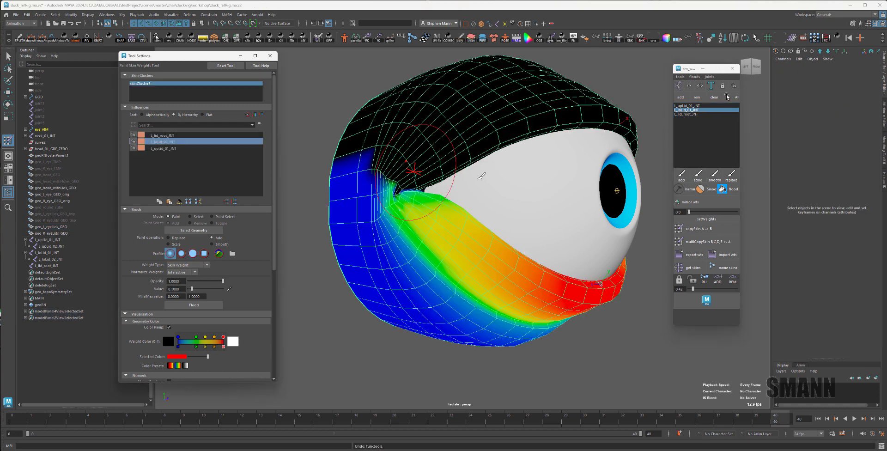
pyautogui.keyDown('alt'); pyautogui.moveTo(639, 186); pyautogui.dragTo(648, 184); pyautogui.keyUp('alt')
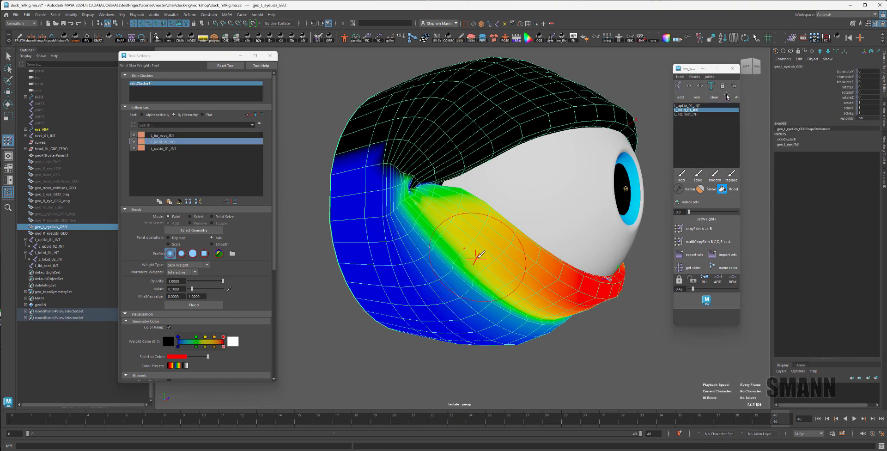
# Step: Add L_loLid_01_JNT weight along the lower lid's rim from the front to both eye corners
pyautogui.moveTo(474, 256)
pyautogui.mouseDown()
pyautogui.moveTo(479, 199)
pyautogui.moveTo(462, 195)
pyautogui.moveTo(576, 264)
pyautogui.mouseUp()
pyautogui.keyDown('alt'); pyautogui.moveTo(576, 264); pyautogui.dragTo(473, 269); pyautogui.keyUp('alt')
pyautogui.moveTo(490, 275)
pyautogui.mouseDown()
pyautogui.moveTo(574, 274)
pyautogui.moveTo(482, 268)
pyautogui.moveTo(394, 212)
pyautogui.moveTo(416, 217)
pyautogui.mouseUp()
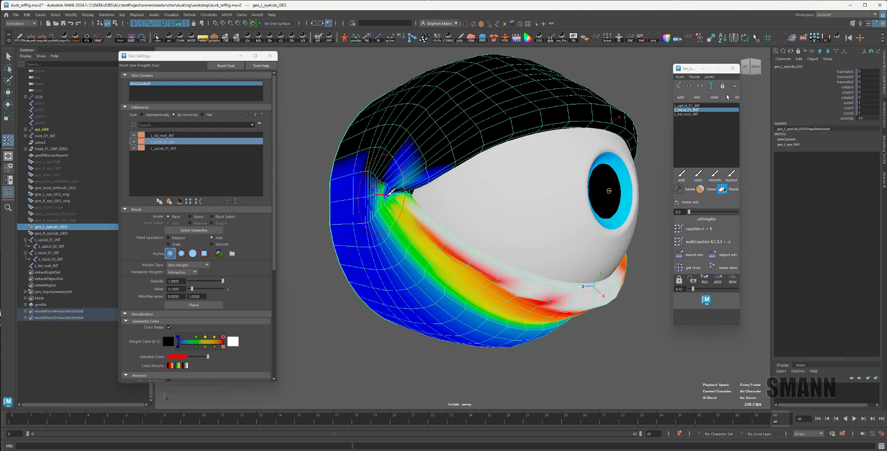
pyautogui.moveTo(577, 288)
pyautogui.keyDown('alt'); pyautogui.mouseDown()
pyautogui.moveTo(407, 254)
pyautogui.moveTo(559, 185)
pyautogui.mouseUp(); pyautogui.keyUp('alt')
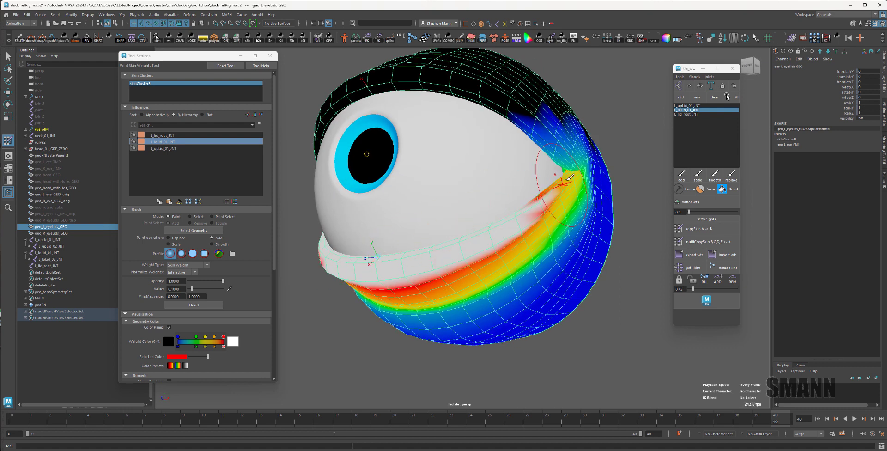
pyautogui.moveTo(532, 270)
pyautogui.keyDown('alt'); pyautogui.mouseDown()
pyautogui.moveTo(488, 278)
pyautogui.moveTo(486, 287)
pyautogui.moveTo(536, 227)
pyautogui.mouseUp(); pyautogui.keyUp('alt')
pyautogui.moveTo(489, 265)
pyautogui.mouseDown()
pyautogui.moveTo(530, 225)
pyautogui.moveTo(529, 245)
pyautogui.mouseUp()
# Step: Select the L_upLid_01_JNT influence and add its weight along the upper lid's rim toward the eye corner
pyautogui.click(170, 150)
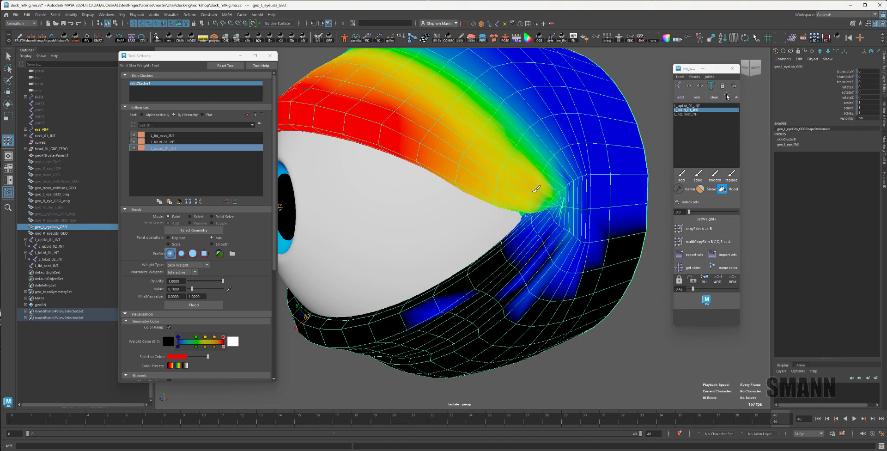
pyautogui.moveTo(512, 201); pyautogui.dragTo(410, 154)
pyautogui.moveTo(373, 124)
pyautogui.mouseDown()
pyautogui.moveTo(437, 150)
pyautogui.moveTo(494, 191)
pyautogui.moveTo(552, 136)
pyautogui.mouseUp()
pyautogui.press('b')
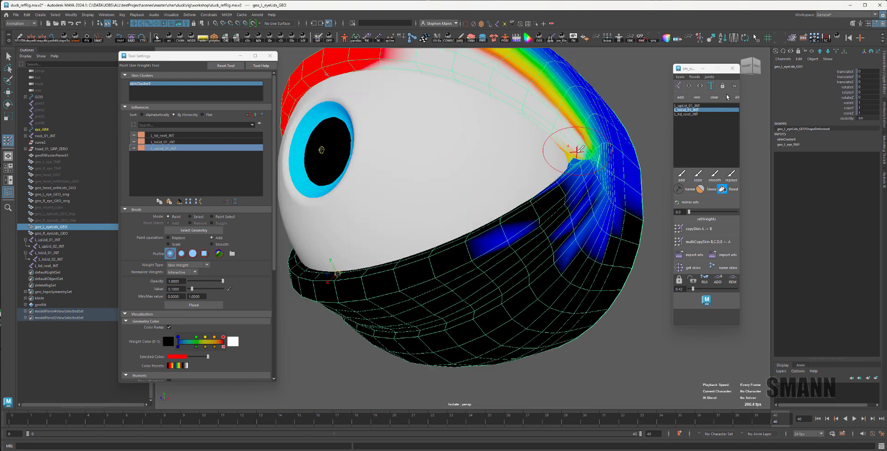
pyautogui.press('f')
pyautogui.moveTo(591, 232)
pyautogui.keyDown('alt'); pyautogui.mouseDown()
pyautogui.moveTo(508, 173)
pyautogui.moveTo(542, 186)
pyautogui.moveTo(529, 238)
pyautogui.moveTo(563, 251)
pyautogui.mouseUp(); pyautogui.keyUp('alt')
pyautogui.keyDown('alt'); pyautogui.moveTo(413, 240); pyautogui.dragTo(375, 235, button='right'); pyautogui.keyUp('alt')
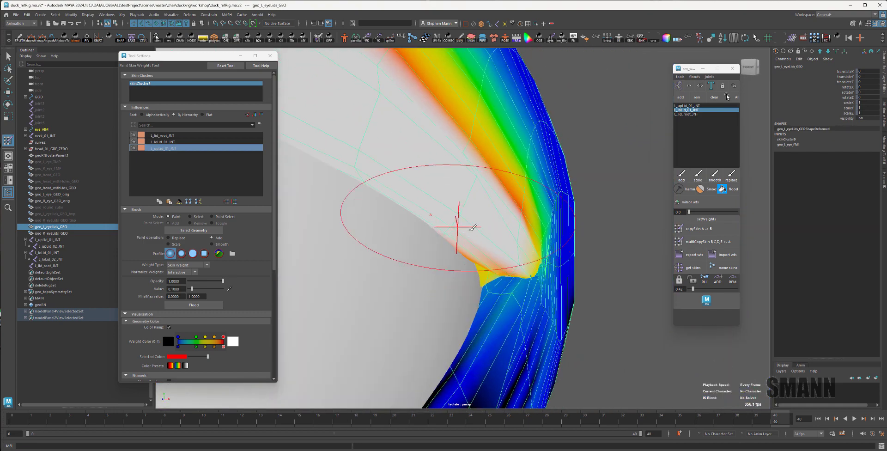
pyautogui.keyDown('alt'); pyautogui.moveTo(472, 228); pyautogui.dragTo(490, 239); pyautogui.keyUp('alt')
pyautogui.moveTo(358, 170)
pyautogui.keyDown('alt'); pyautogui.mouseDown()
pyautogui.moveTo(372, 160)
pyautogui.moveTo(482, 190)
pyautogui.mouseUp(); pyautogui.keyUp('alt')
pyautogui.keyDown('alt'); pyautogui.moveTo(483, 189); pyautogui.dragTo(503, 174); pyautogui.keyUp('alt')
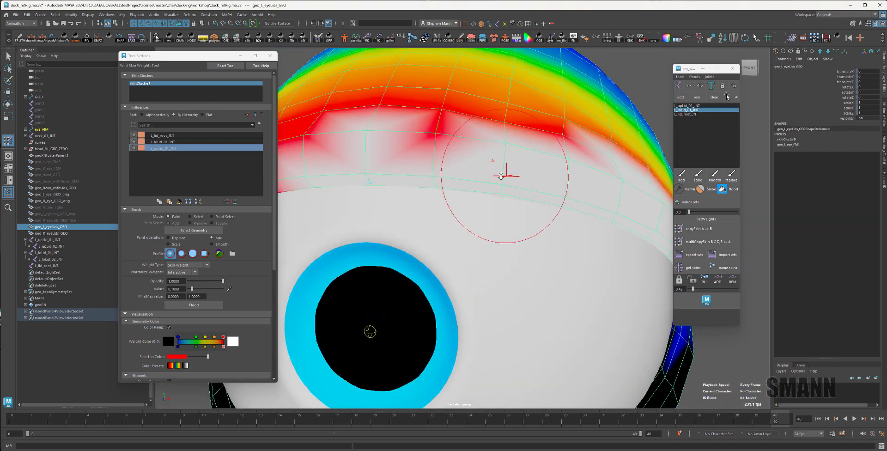
pyautogui.keyDown('alt'); pyautogui.moveTo(503, 175); pyautogui.dragTo(380, 160, button='right'); pyautogui.keyUp('alt')
# Step: Strengthen the L_upLid_01_JNT weight across the front of the upper lid's rim and toward the opposite eye corner
pyautogui.moveTo(418, 182); pyautogui.dragTo(370, 194)
pyautogui.moveTo(393, 192)
pyautogui.keyDown('alt'); pyautogui.mouseDown()
pyautogui.moveTo(453, 193)
pyautogui.moveTo(387, 218)
pyautogui.moveTo(467, 210)
pyautogui.mouseUp(); pyautogui.keyUp('alt')
pyautogui.moveTo(418, 211); pyautogui.dragTo(387, 226)
pyautogui.keyDown('alt'); pyautogui.moveTo(386, 226); pyautogui.dragTo(439, 224); pyautogui.keyUp('alt')
pyautogui.keyDown('alt'); pyautogui.moveTo(529, 203); pyautogui.dragTo(471, 200, button='middle'); pyautogui.keyUp('alt')
pyautogui.keyDown('alt'); pyautogui.moveTo(471, 200); pyautogui.dragTo(499, 192, button='right'); pyautogui.keyUp('alt')
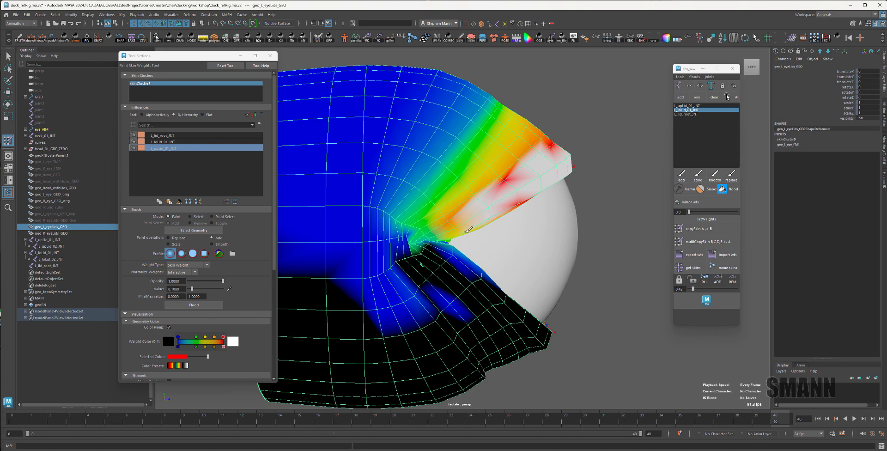
pyautogui.keyDown('alt'); pyautogui.moveTo(469, 230); pyautogui.dragTo(418, 215); pyautogui.keyUp('alt')
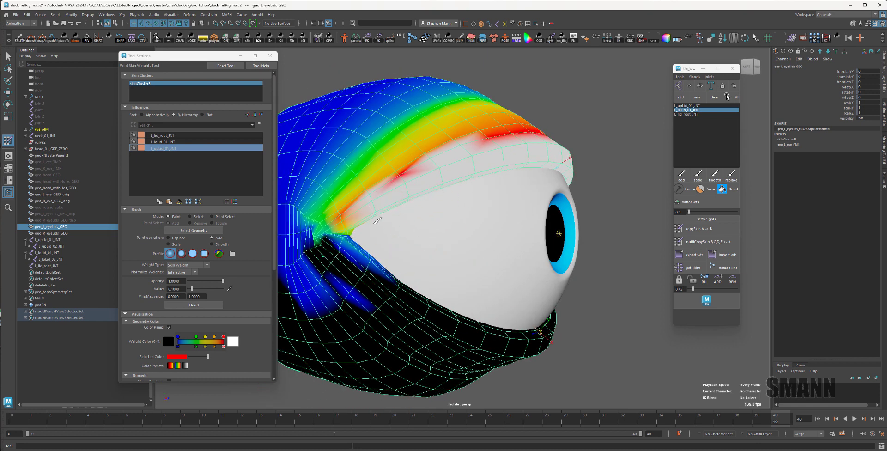
pyautogui.moveTo(507, 156)
pyautogui.mouseDown()
pyautogui.moveTo(521, 144)
pyautogui.moveTo(471, 178)
pyautogui.moveTo(403, 170)
pyautogui.mouseUp()
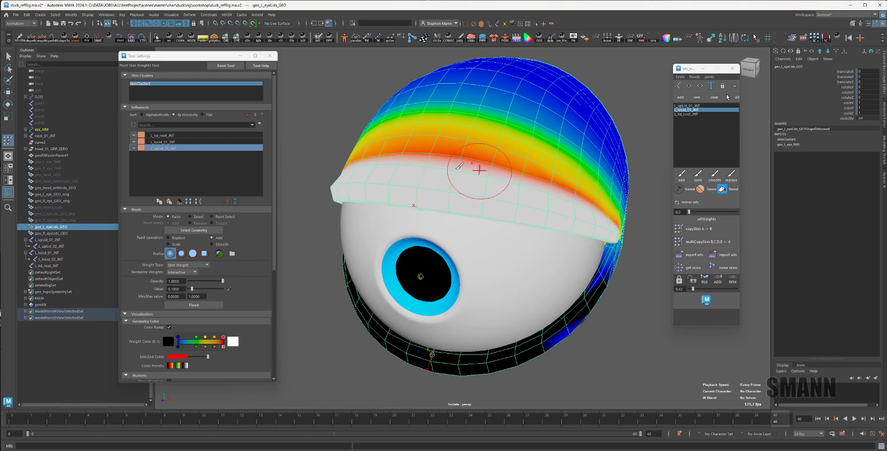
# Step: Examine the upper lid's weights from outside and inside in smooth preview, using the perspective view that hides the eyeball
pyautogui.keyDown('alt'); pyautogui.moveTo(538, 178); pyautogui.dragTo(484, 188); pyautogui.keyUp('alt')
pyautogui.moveTo(520, 233)
pyautogui.keyDown('alt'); pyautogui.mouseDown()
pyautogui.moveTo(512, 219)
pyautogui.moveTo(519, 264)
pyautogui.moveTo(570, 246)
pyautogui.mouseUp(); pyautogui.keyUp('alt')
pyautogui.keyDown('alt'); pyautogui.moveTo(434, 224); pyautogui.dragTo(465, 234); pyautogui.keyUp('alt')
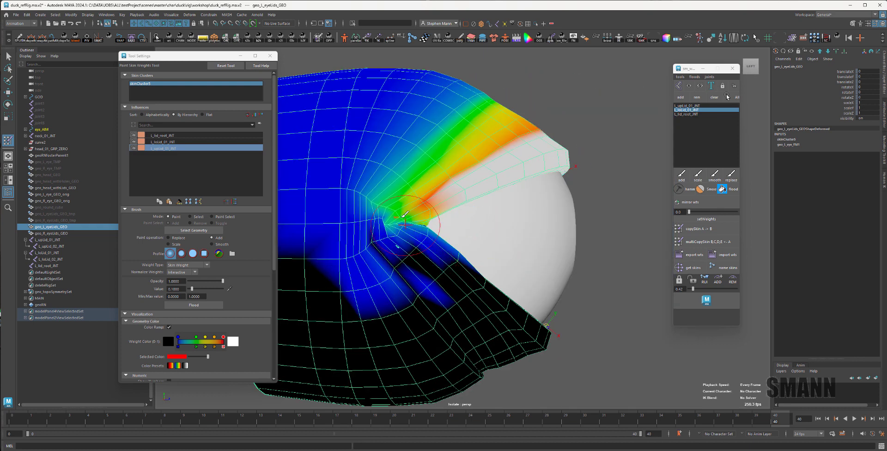
pyautogui.press('3')
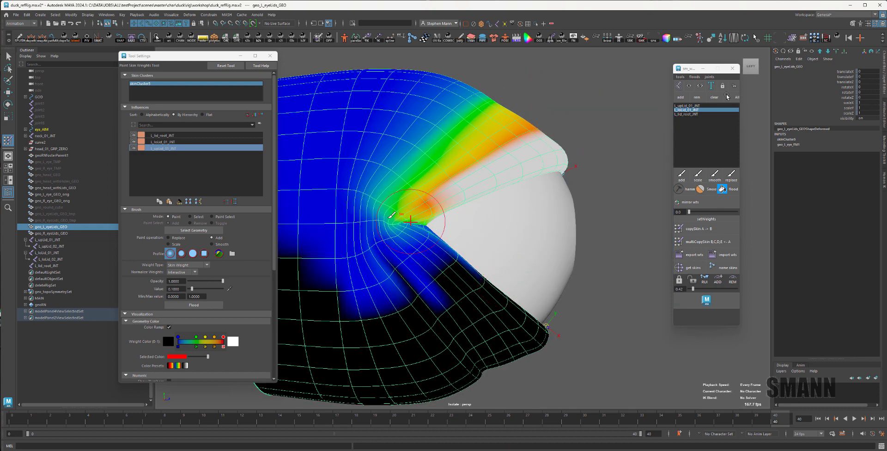
pyautogui.keyDown('alt'); pyautogui.moveTo(392, 216); pyautogui.dragTo(596, 250); pyautogui.keyUp('alt')
pyautogui.press('space')
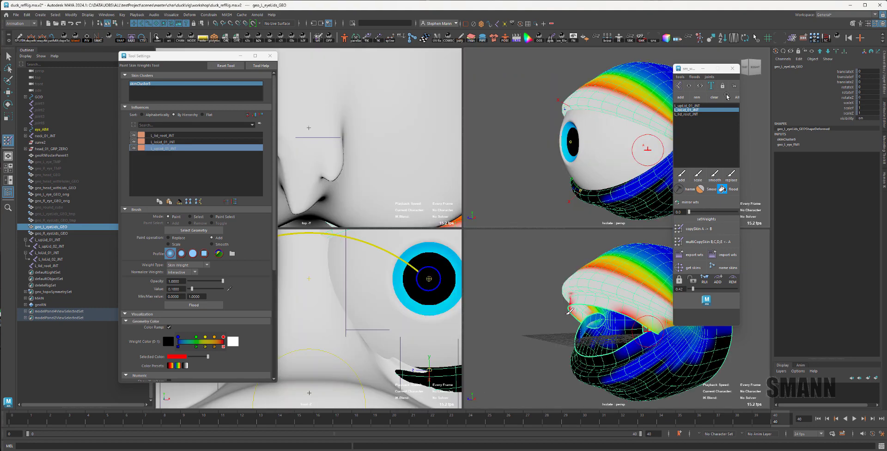
pyautogui.press('space')
pyautogui.keyDown('alt'); pyautogui.moveTo(434, 249); pyautogui.dragTo(505, 272); pyautogui.keyUp('alt')
pyautogui.keyDown('alt'); pyautogui.moveTo(505, 271); pyautogui.dragTo(456, 263, button='middle'); pyautogui.keyUp('alt')
pyautogui.keyDown('alt'); pyautogui.moveTo(455, 262); pyautogui.dragTo(579, 274, button='right'); pyautogui.keyUp('alt')
pyautogui.keyDown('alt'); pyautogui.moveTo(579, 274); pyautogui.dragTo(616, 273); pyautogui.keyUp('alt')
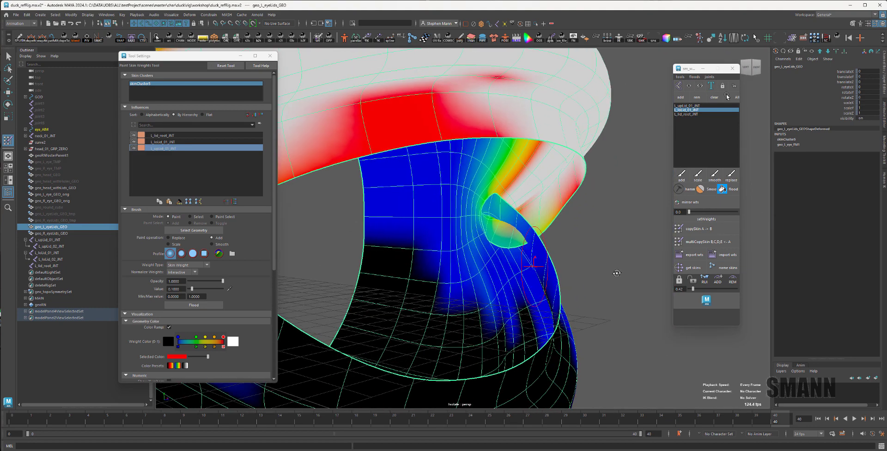
pyautogui.moveTo(564, 183)
pyautogui.keyDown('alt'); pyautogui.mouseDown()
pyautogui.moveTo(460, 194)
pyautogui.moveTo(476, 187)
pyautogui.mouseUp(); pyautogui.keyUp('alt')
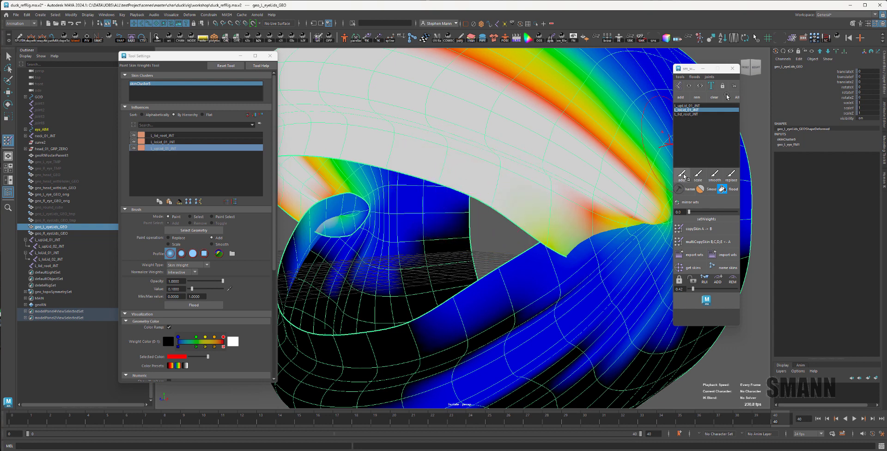
# Step: Add L_upLid_01_JNT weight on the upper lid near the eye corner and return the mesh to unsmoothed display
pyautogui.click(683, 175)
pyautogui.moveTo(546, 200)
pyautogui.mouseDown()
pyautogui.moveTo(569, 198)
pyautogui.moveTo(586, 213)
pyautogui.mouseUp()
pyautogui.press('1')
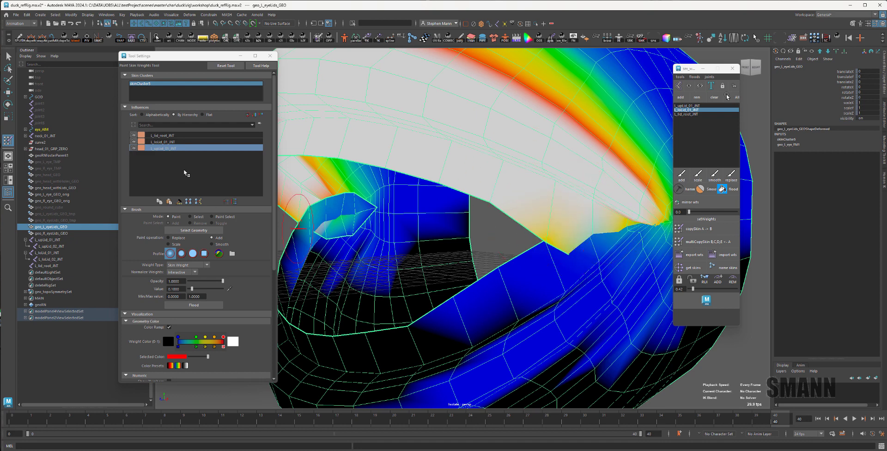
# Step: Select the L_loLid_01_JNT influence, brush weight onto the lower lid near the eye corner, and undo the stray strokes
pyautogui.click(170, 142)
pyautogui.moveTo(572, 259)
pyautogui.mouseDown()
pyautogui.moveTo(580, 287)
pyautogui.moveTo(511, 311)
pyautogui.moveTo(519, 297)
pyautogui.mouseUp()
pyautogui.moveTo(580, 168); pyautogui.dragTo(568, 233)
pyautogui.hotkey('ctrl', 'z')
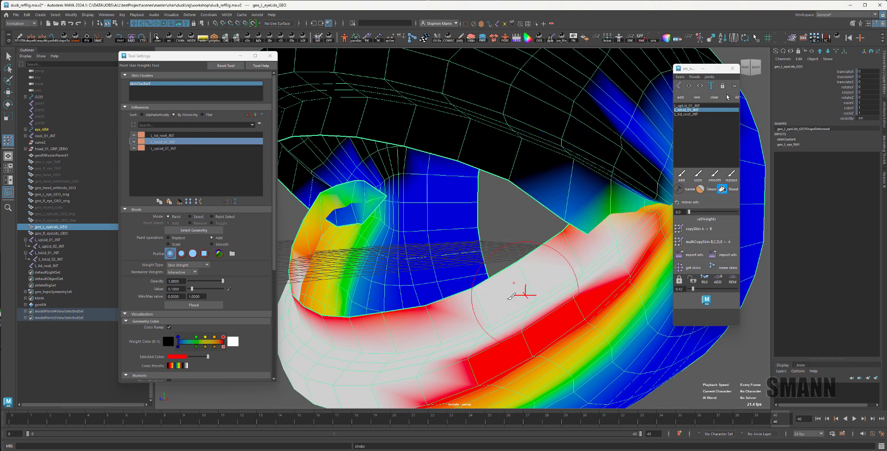
pyautogui.moveTo(553, 261); pyautogui.dragTo(587, 258)
pyautogui.hotkey('ctrl', 'z')
# Step: Add L_loLid_01_JNT weight along the lower lid's rim and inner edge toward both eye corners
pyautogui.moveTo(539, 318)
pyautogui.keyDown('alt'); pyautogui.mouseDown()
pyautogui.moveTo(554, 311)
pyautogui.moveTo(543, 308)
pyautogui.mouseUp(); pyautogui.keyUp('alt')
pyautogui.moveTo(531, 309); pyautogui.dragTo(418, 310)
pyautogui.keyDown('alt'); pyautogui.moveTo(497, 285); pyautogui.dragTo(538, 283); pyautogui.keyUp('alt')
pyautogui.moveTo(402, 304)
pyautogui.mouseDown()
pyautogui.moveTo(531, 283)
pyautogui.moveTo(481, 271)
pyautogui.moveTo(511, 281)
pyautogui.mouseUp()
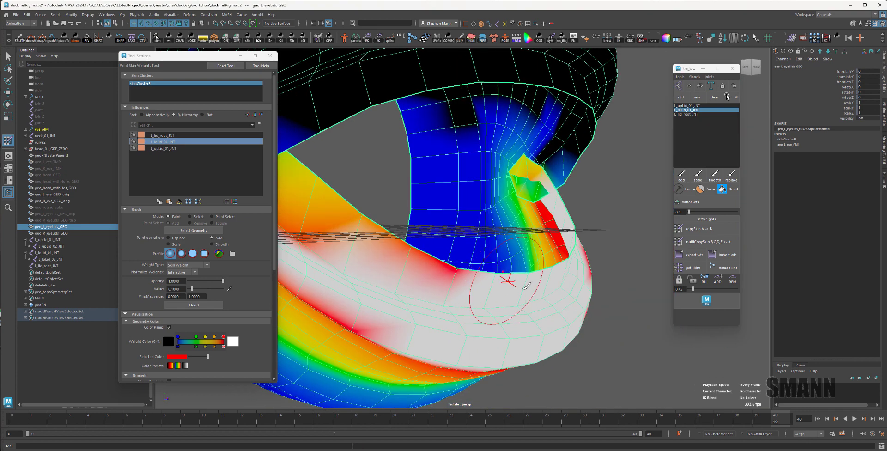
pyautogui.moveTo(426, 262)
pyautogui.keyDown('alt'); pyautogui.mouseDown()
pyautogui.moveTo(465, 299)
pyautogui.moveTo(457, 271)
pyautogui.moveTo(469, 270)
pyautogui.mouseUp(); pyautogui.keyUp('alt')
pyautogui.moveTo(389, 209)
pyautogui.mouseDown()
pyautogui.moveTo(377, 214)
pyautogui.moveTo(389, 241)
pyautogui.mouseUp()
pyautogui.moveTo(366, 217)
pyautogui.mouseDown()
pyautogui.moveTo(402, 226)
pyautogui.moveTo(354, 203)
pyautogui.mouseUp()
# Step: Select the L_upLid_01_JNT influence and add its weight across the upper lid's rim and underside
pyautogui.click(172, 149)
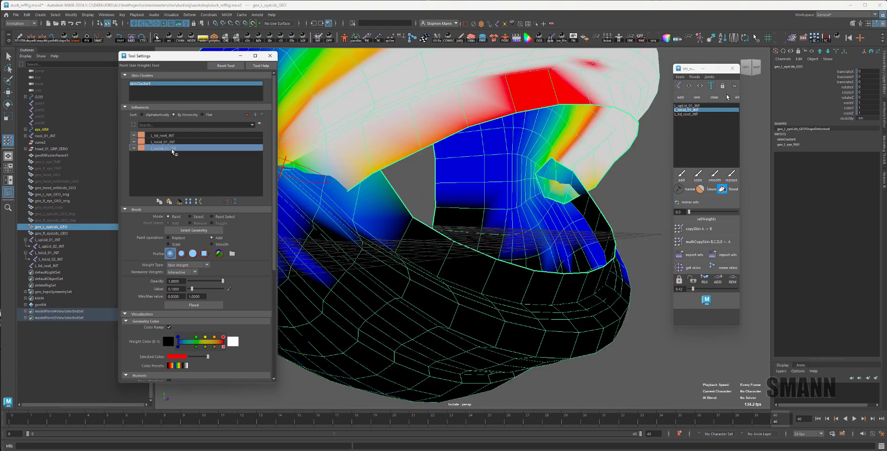
pyautogui.moveTo(369, 139); pyautogui.dragTo(575, 98)
pyautogui.keyDown('alt'); pyautogui.moveTo(496, 121); pyautogui.dragTo(476, 163); pyautogui.keyUp('alt')
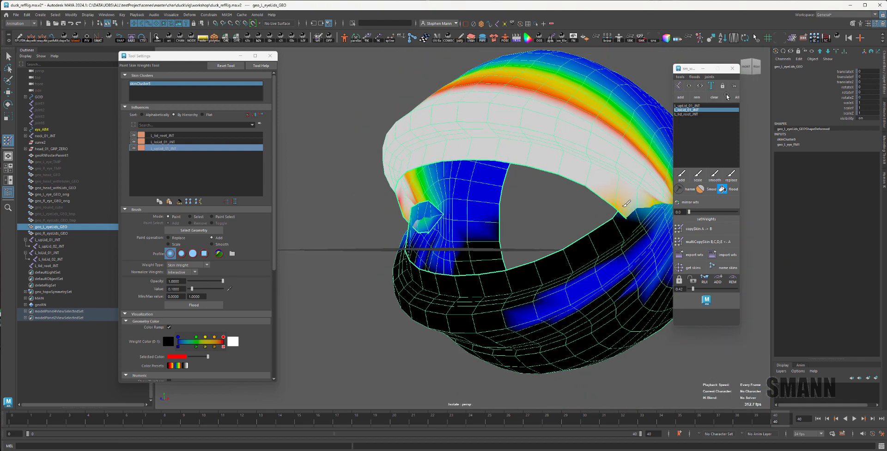
pyautogui.keyDown('alt'); pyautogui.moveTo(633, 191); pyautogui.dragTo(407, 203); pyautogui.keyUp('alt')
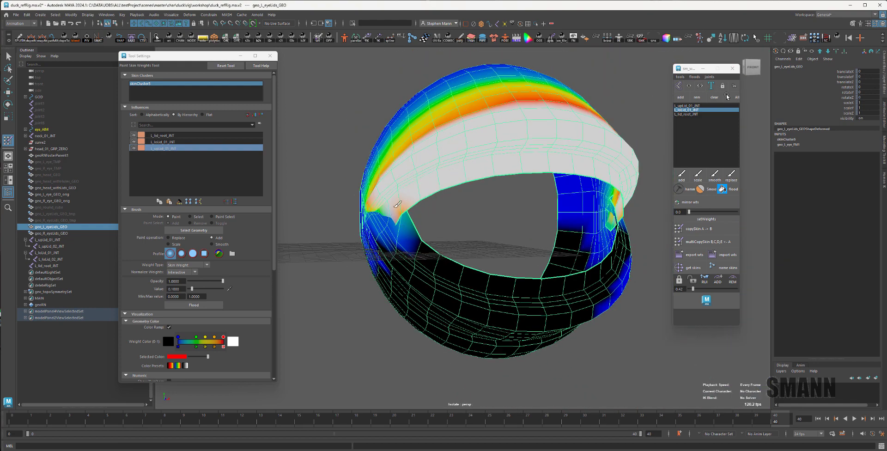
pyautogui.moveTo(465, 211)
pyautogui.keyDown('alt'); pyautogui.mouseDown()
pyautogui.moveTo(509, 246)
pyautogui.moveTo(474, 259)
pyautogui.moveTo(396, 231)
pyautogui.mouseUp(); pyautogui.keyUp('alt')
# Step: Select the L_loLid_01_JNT influence and build up its weight on the lower lid's edge at the folded eye corner
pyautogui.click(171, 143)
pyautogui.moveTo(429, 265)
pyautogui.mouseDown()
pyautogui.moveTo(409, 245)
pyautogui.moveTo(434, 263)
pyautogui.moveTo(446, 238)
pyautogui.moveTo(438, 209)
pyautogui.mouseUp()
pyautogui.scroll(5, 462, 200)
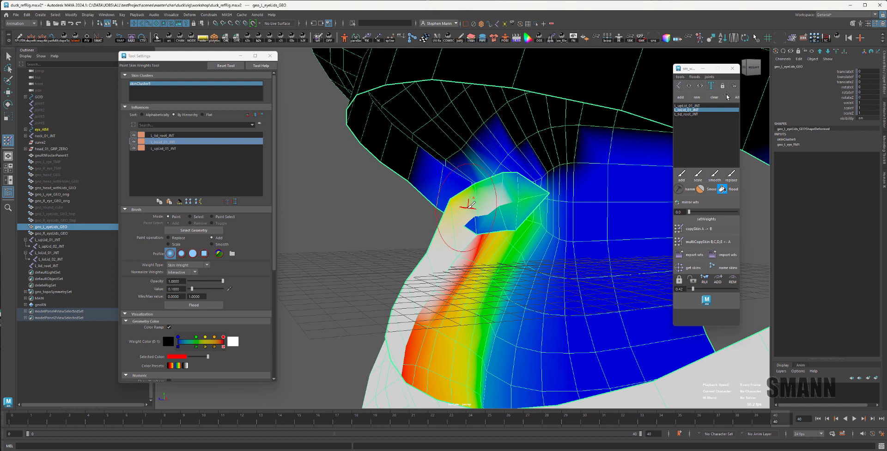
pyautogui.hotkey('ctrl', 'z')
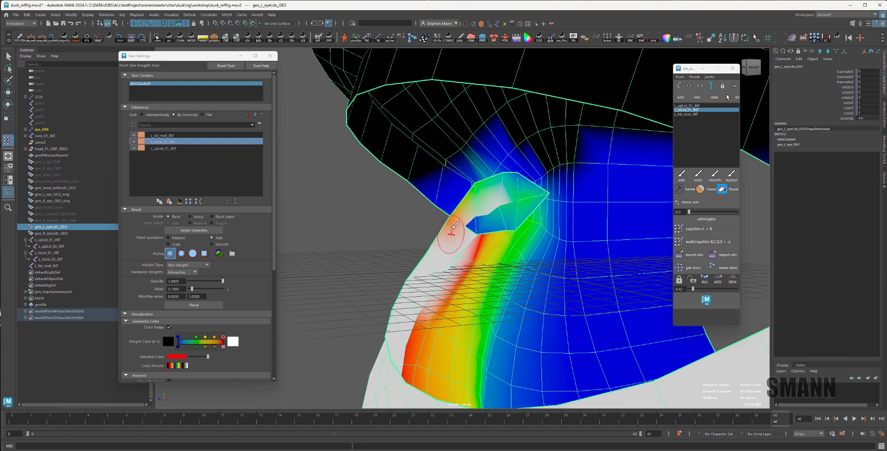
pyautogui.moveTo(456, 225); pyautogui.dragTo(483, 194)
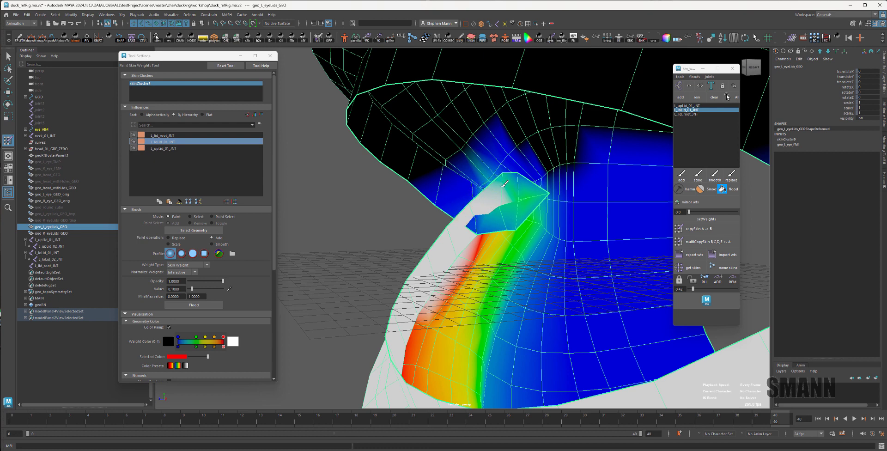
pyautogui.moveTo(512, 175); pyautogui.dragTo(508, 190)
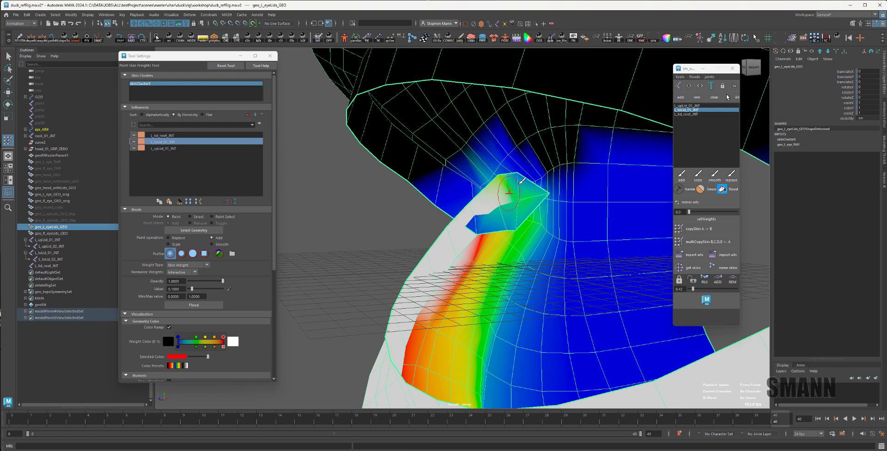
# Step: Try adding L_upLid_01_JNT weight at the folded eye corner, undo the stroke, and compare smoothed and unsmoothed display
pyautogui.click(221, 159)
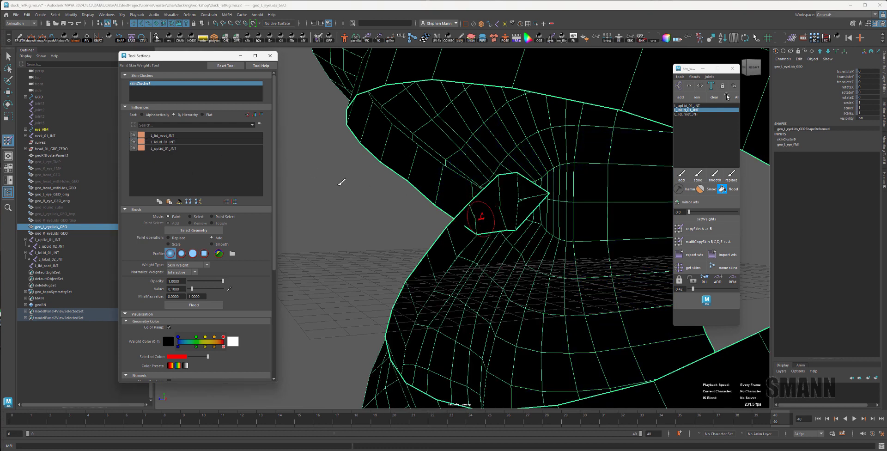
pyautogui.click(168, 148)
pyautogui.moveTo(481, 220)
pyautogui.mouseDown()
pyautogui.moveTo(482, 234)
pyautogui.moveTo(476, 208)
pyautogui.moveTo(483, 216)
pyautogui.mouseUp()
pyautogui.hotkey('ctrl', 'z')
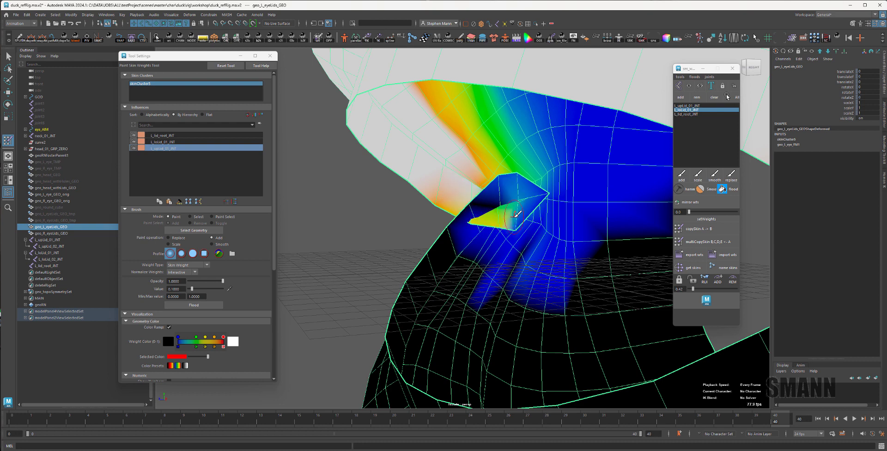
pyautogui.press('3')
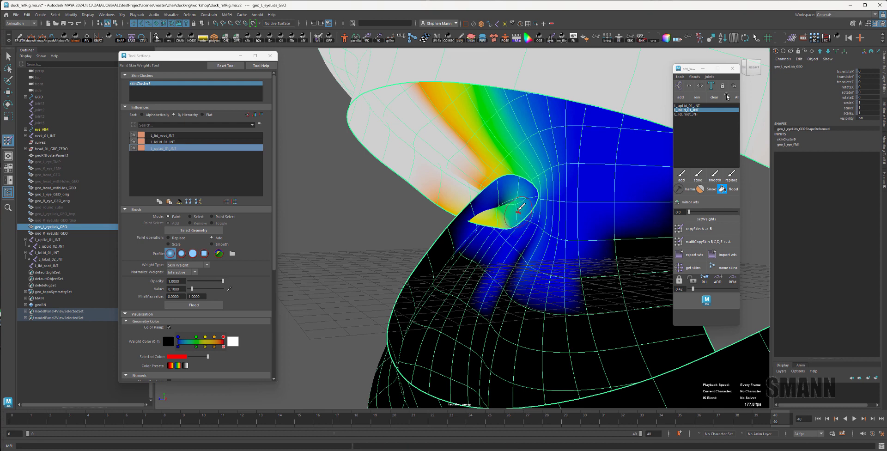
pyautogui.press('1')
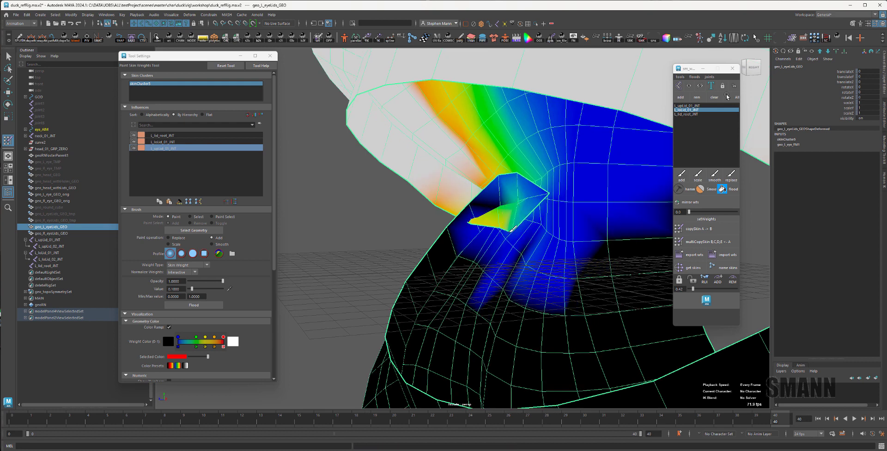
pyautogui.scroll(2, 532, 231)
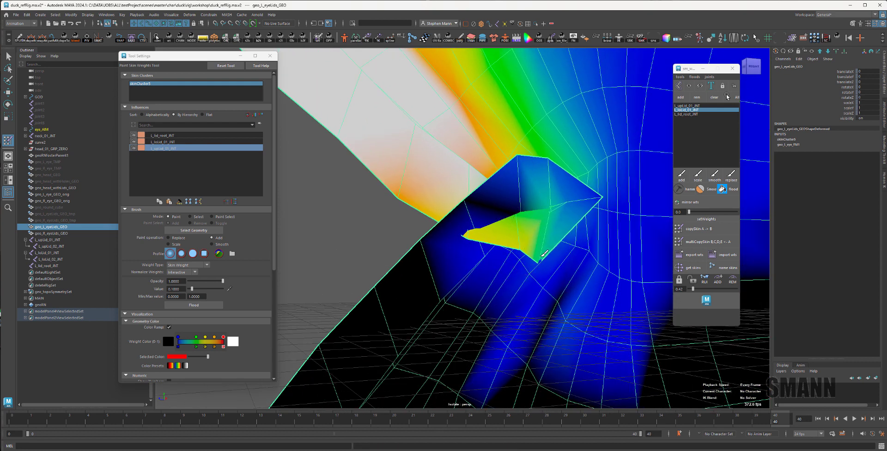
pyautogui.keyDown('alt'); pyautogui.moveTo(482, 257); pyautogui.dragTo(634, 185); pyautogui.keyUp('alt')
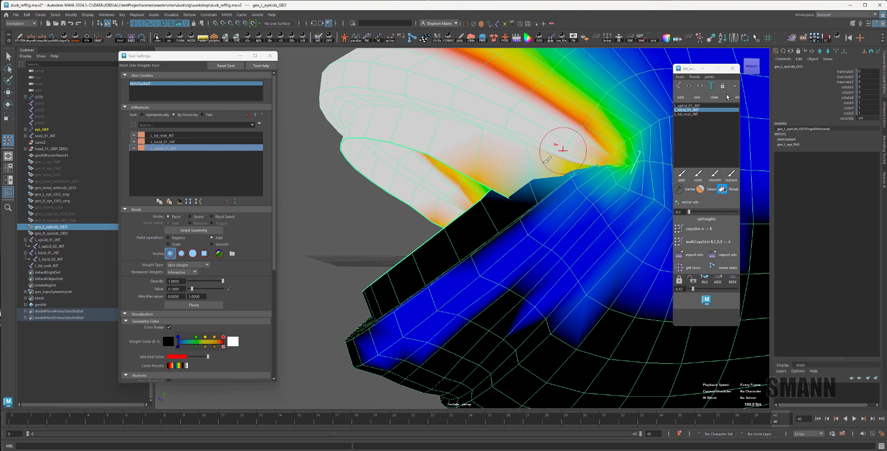
# Step: Leave weight painting, clear the selection, and return to the perspective view that includes the eyeball
pyautogui.keyDown('alt'); pyautogui.moveTo(563, 149); pyautogui.dragTo(394, 182, button='right'); pyautogui.keyUp('alt')
pyautogui.keyDown('alt'); pyautogui.moveTo(394, 182); pyautogui.dragTo(443, 189); pyautogui.keyUp('alt')
pyautogui.press('w')
pyautogui.click(600, 314)
pyautogui.keyDown('alt'); pyautogui.moveTo(600, 315); pyautogui.dragTo(601, 314); pyautogui.keyUp('alt')
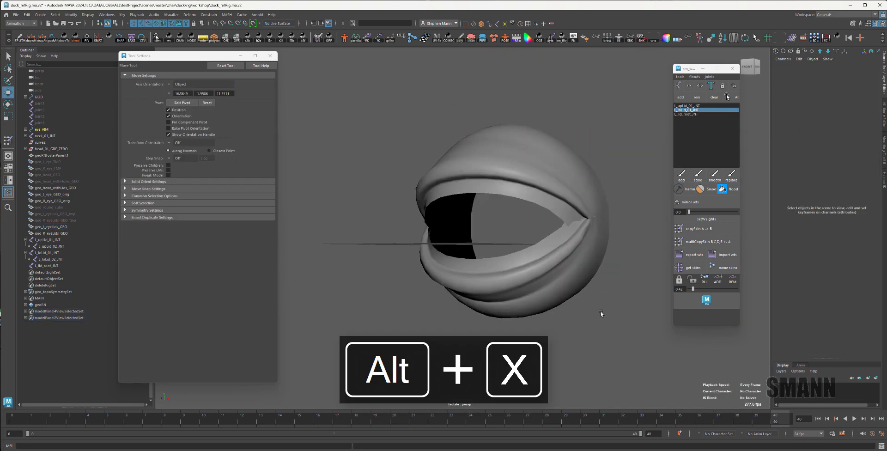
pyautogui.press('space')
pyautogui.press('space')
pyautogui.keyDown('alt'); pyautogui.moveTo(602, 236); pyautogui.dragTo(548, 232); pyautogui.keyUp('alt')
# Step: In X-ray display, rotate L_upLid_01_JNT to about 45° in Z and rotate L_loLid_01_JNT, then restore solid display
pyautogui.click(443, 199)
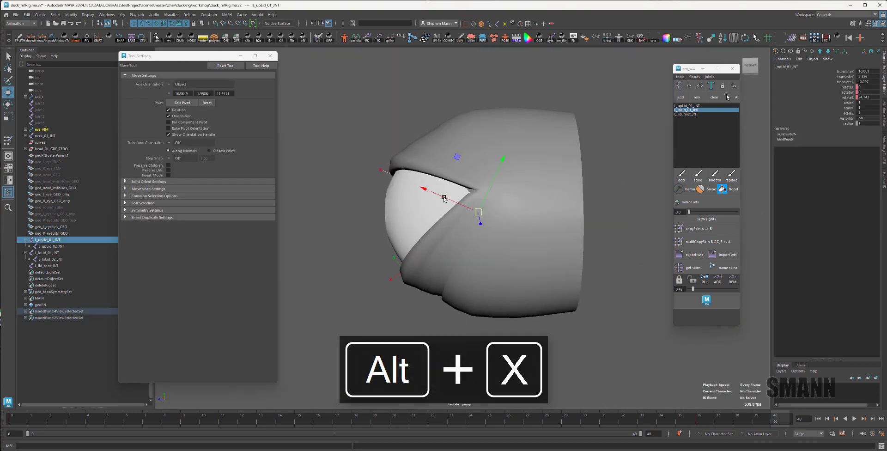
pyautogui.hotkey('alt', 'x')
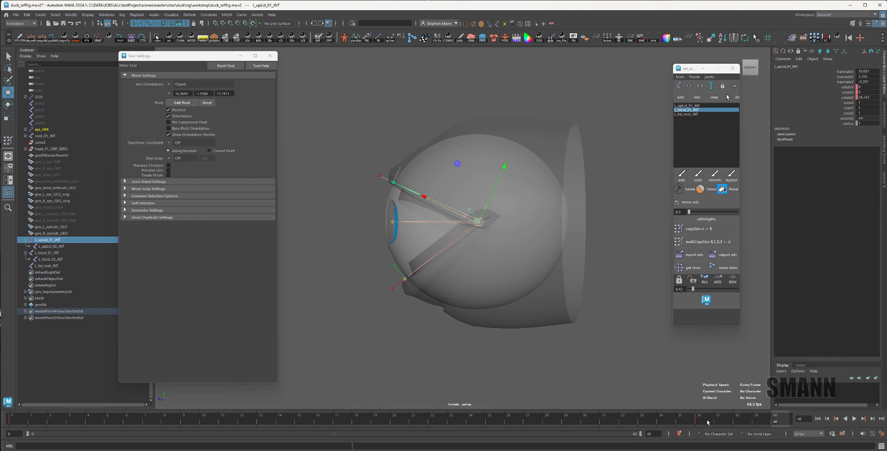
pyautogui.press('e')
pyautogui.moveTo(441, 179)
pyautogui.mouseDown()
pyautogui.moveTo(468, 165)
pyautogui.moveTo(457, 171)
pyautogui.mouseUp()
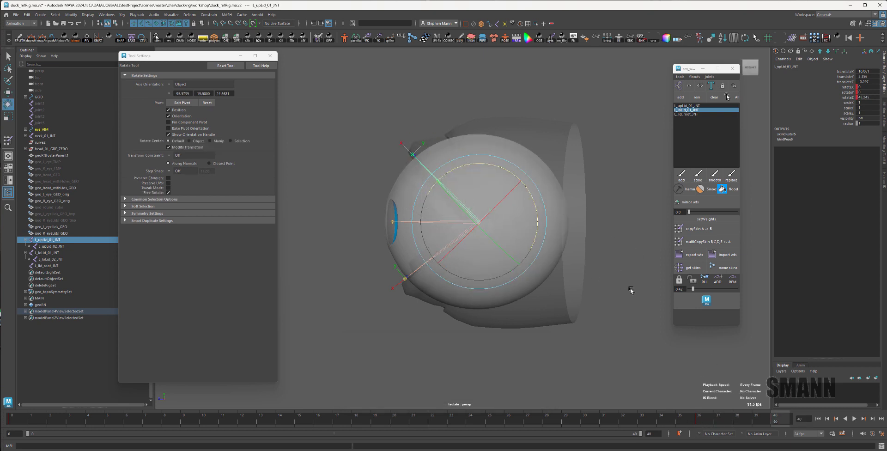
pyautogui.moveTo(380, 236); pyautogui.dragTo(418, 276)
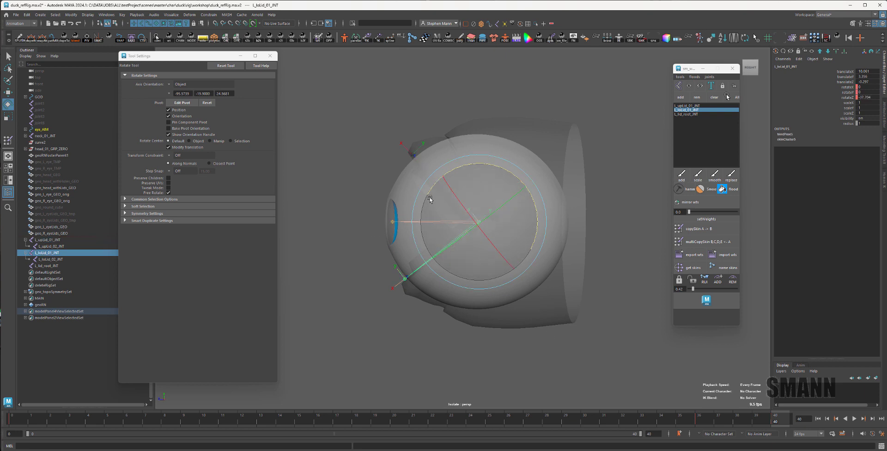
pyautogui.moveTo(429, 190); pyautogui.dragTo(424, 206)
pyautogui.hotkey('alt', 'x')
# Step: Switch the left eyelid mesh to edge selection and select an edge loop around the lid behind the eye corner
pyautogui.keyDown('alt'); pyautogui.moveTo(488, 318); pyautogui.dragTo(539, 320); pyautogui.keyUp('alt')
pyautogui.click(568, 147)
pyautogui.click(567, 159)
pyautogui.keyDown('alt'); pyautogui.moveTo(568, 297); pyautogui.dragTo(554, 267); pyautogui.keyUp('alt')
pyautogui.click(594, 299)
pyautogui.click(541, 277)
pyautogui.moveTo(536, 201); pyautogui.dragTo(535, 172, button='right')
pyautogui.doubleClick(494, 164)
pyautogui.keyDown('alt'); pyautogui.moveTo(581, 307); pyautogui.dragTo(568, 278); pyautogui.keyUp('alt')
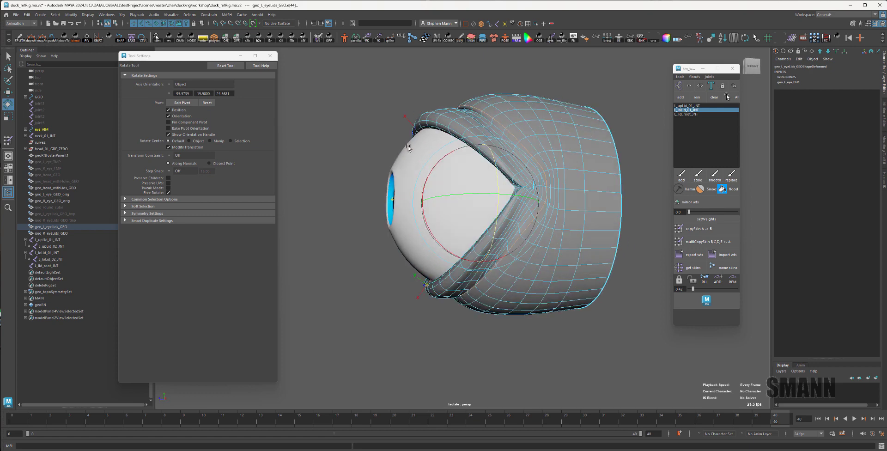
# Step: Open the Hammer Skin Weights options and apply the hammer to the selected eyelid edge loop
pyautogui.press('space')
pyautogui.click(382, 156)
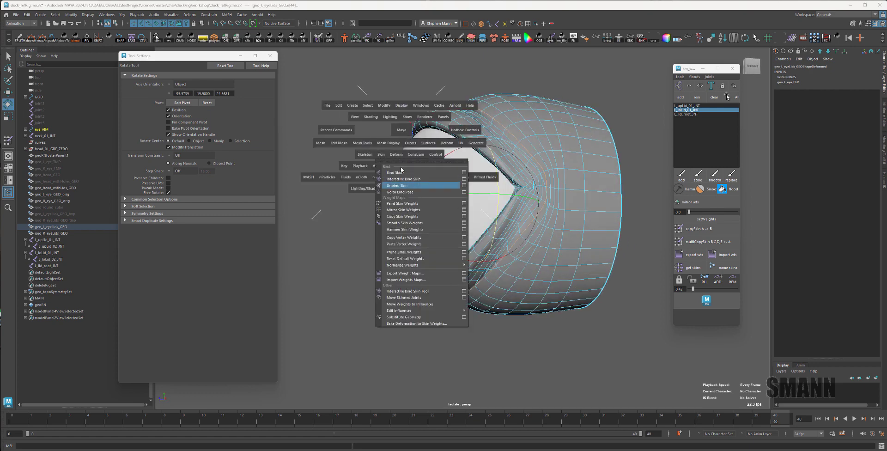
pyautogui.click(464, 229)
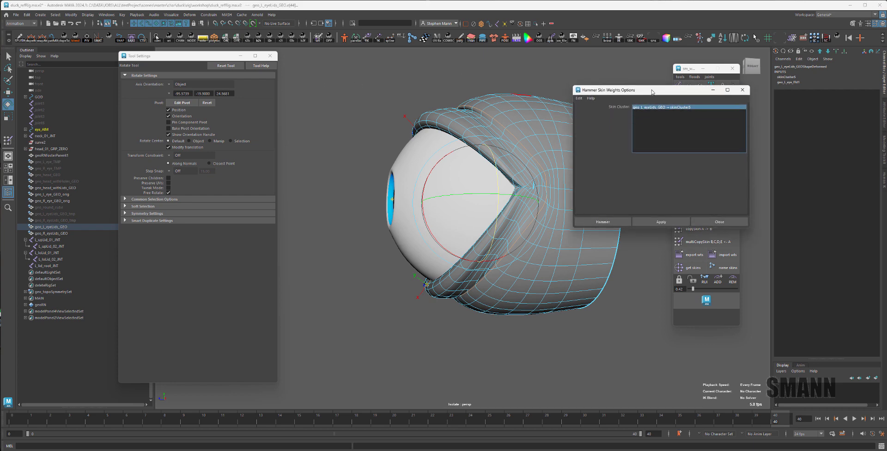
pyautogui.moveTo(652, 92); pyautogui.dragTo(292, 90)
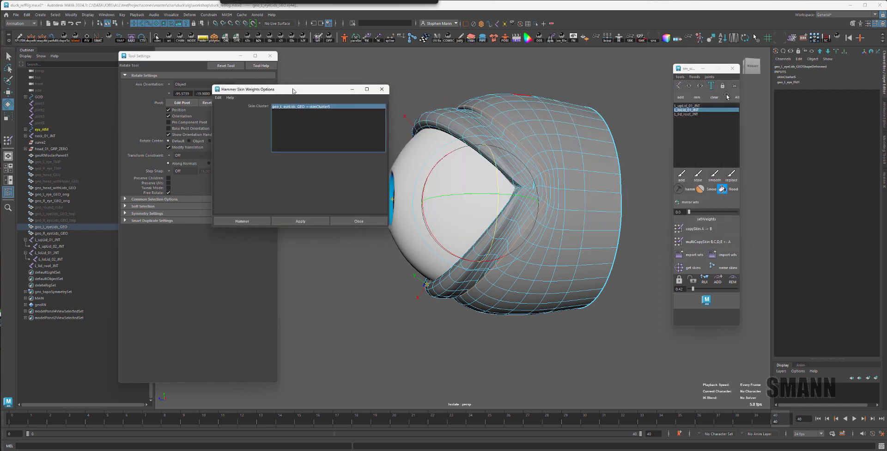
pyautogui.click(308, 220)
# Step: Step through the neighbouring eyelid edge loops one by one, hammering the skin weights on each
pyautogui.press('Left')
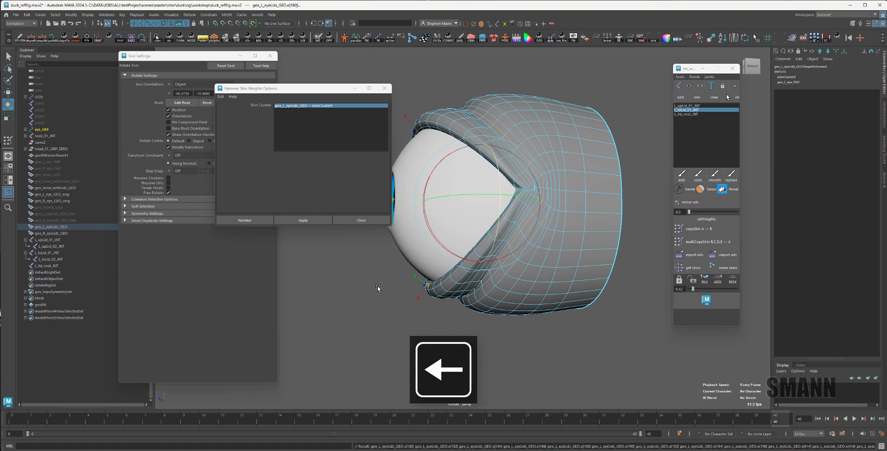
pyautogui.press('Right')
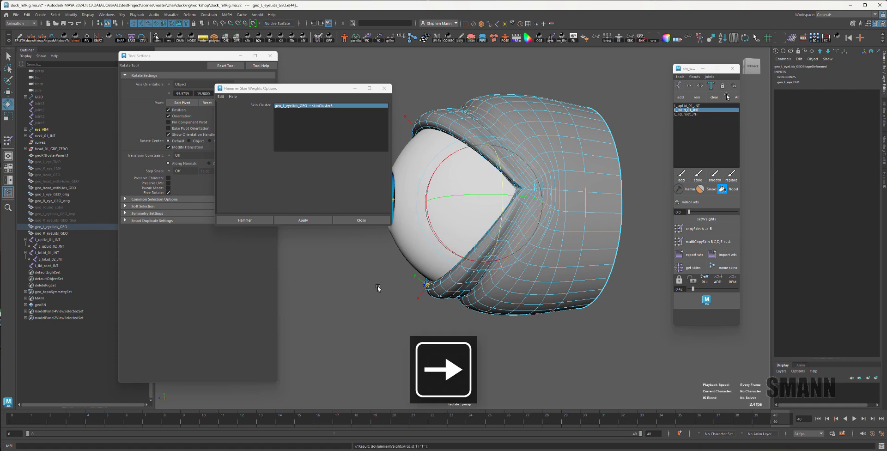
pyautogui.press('Left')
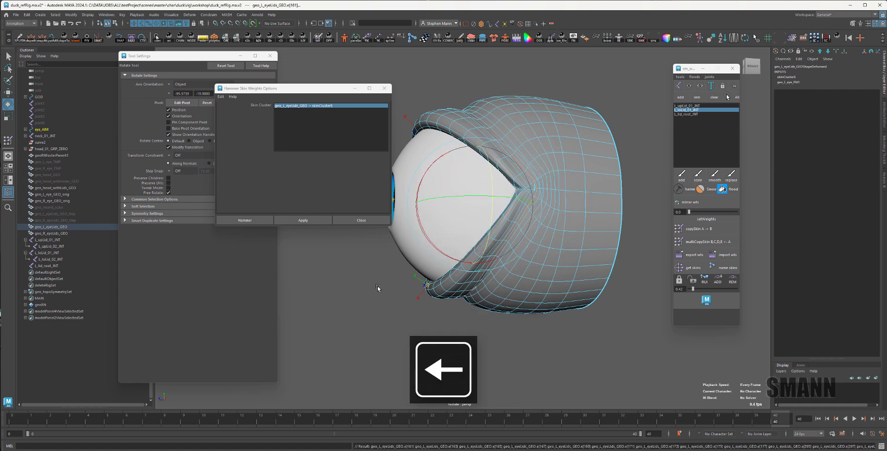
pyautogui.press('Right')
pyautogui.press('Left')
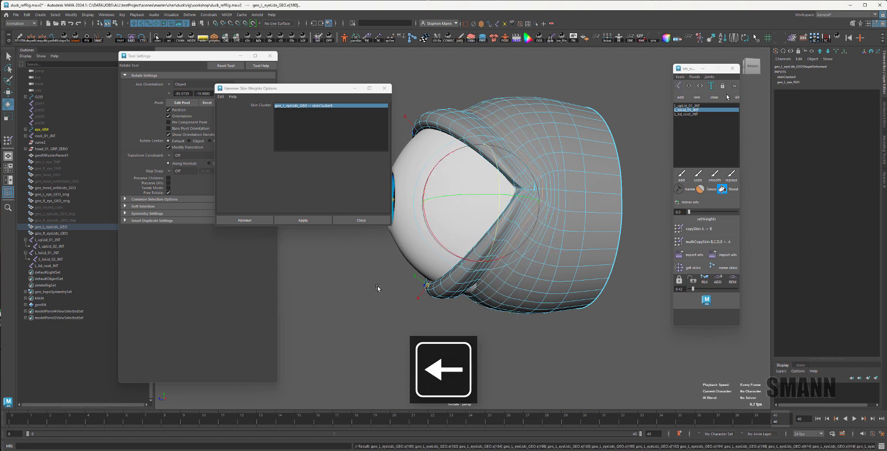
pyautogui.press('Right')
pyautogui.press('Left')
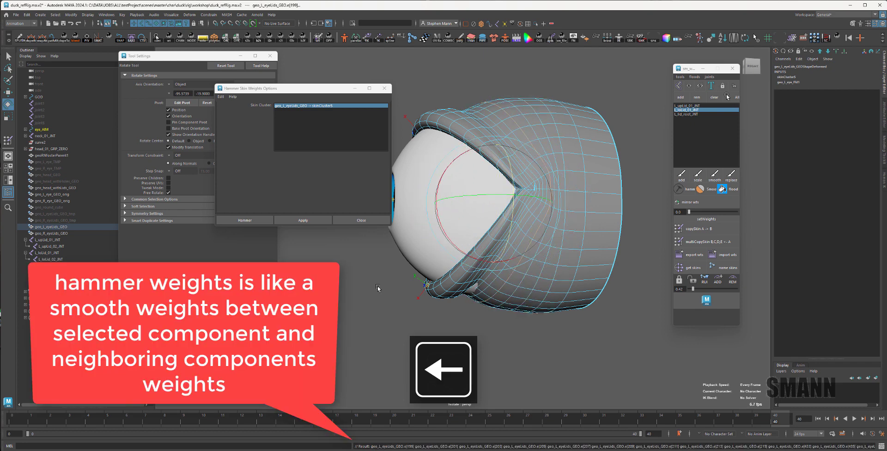
pyautogui.press('Right')
pyautogui.press('Left')
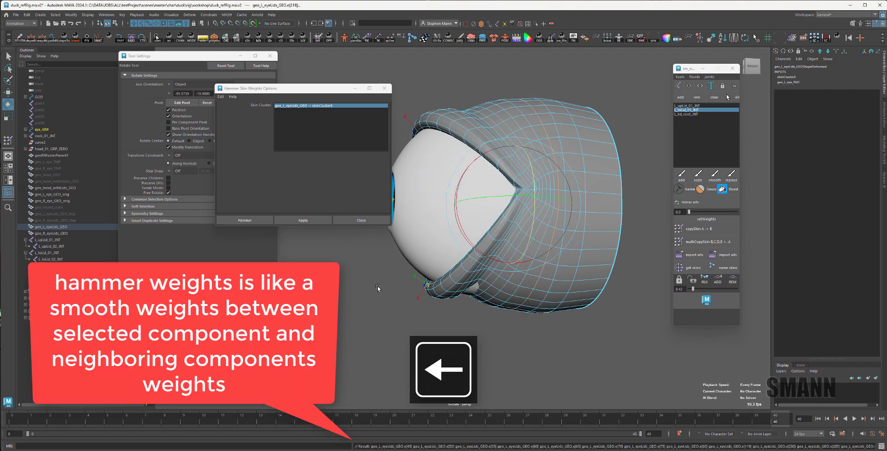
# Step: Select the edge row running back from the eye corner and hammer its weights, checking the inside of the lid mesh
pyautogui.press('w')
pyautogui.press('F8')
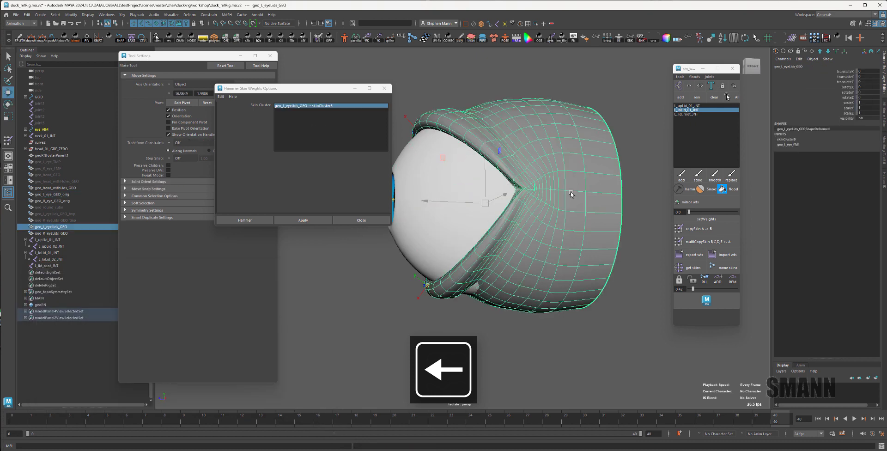
pyautogui.press('F8')
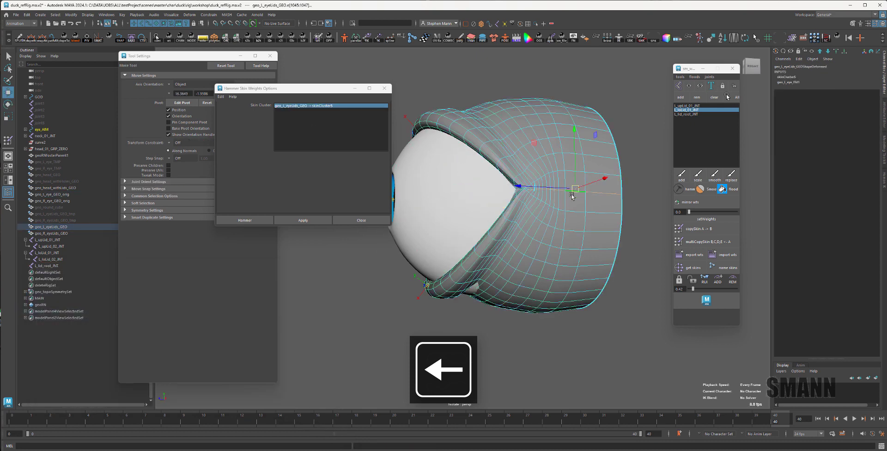
pyautogui.keyDown('alt'); pyautogui.moveTo(572, 196); pyautogui.dragTo(437, 241); pyautogui.keyUp('alt')
pyautogui.keyDown('alt'); pyautogui.moveTo(438, 242); pyautogui.dragTo(566, 295, button='right'); pyautogui.keyUp('alt')
pyautogui.keyDown('alt'); pyautogui.moveTo(567, 295); pyautogui.dragTo(610, 280); pyautogui.keyUp('alt')
pyautogui.press('space')
pyautogui.press('space')
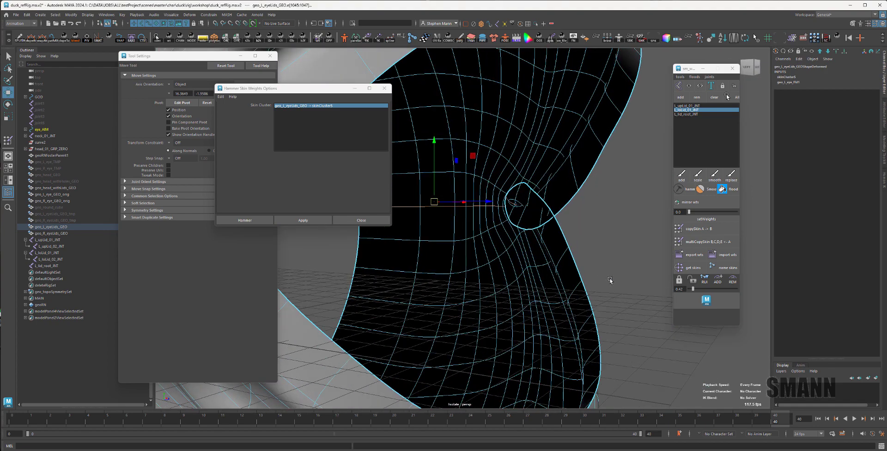
pyautogui.click(306, 220)
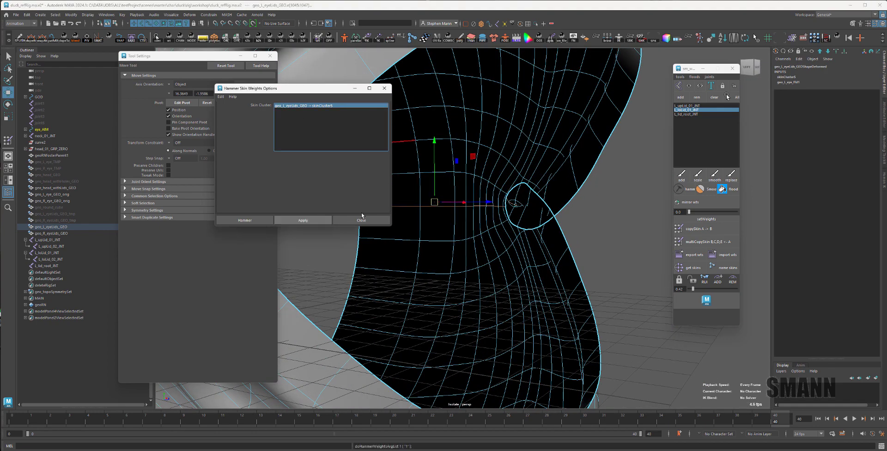
# Step: Hammer the weights on the edge rows above and below the eye corner and on the inner border loop
pyautogui.click(479, 179)
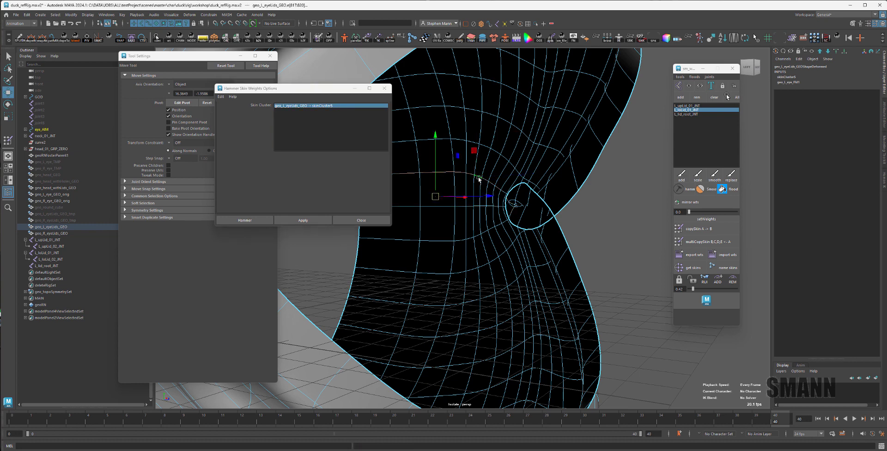
pyautogui.click(457, 240)
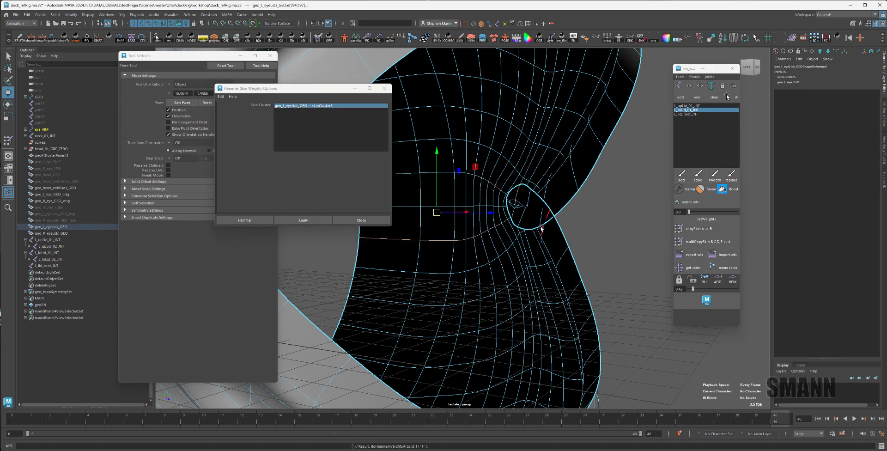
pyautogui.doubleClick(521, 229)
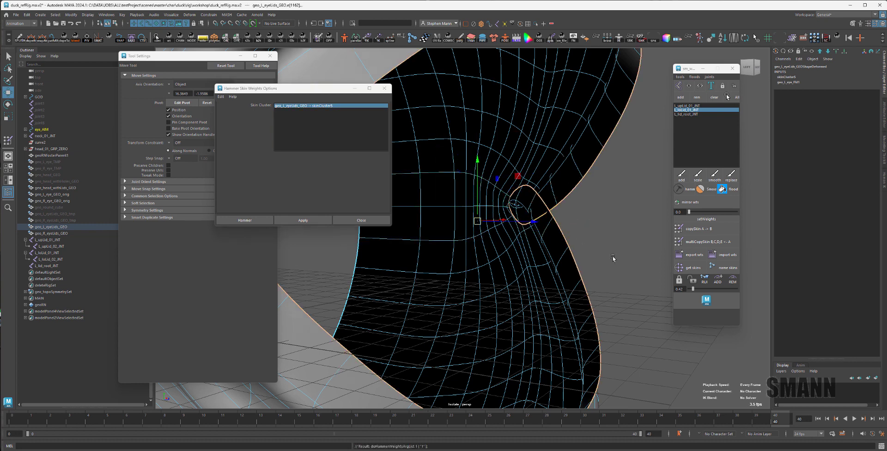
pyautogui.keyDown('alt'); pyautogui.moveTo(613, 259); pyautogui.dragTo(458, 234); pyautogui.keyUp('alt')
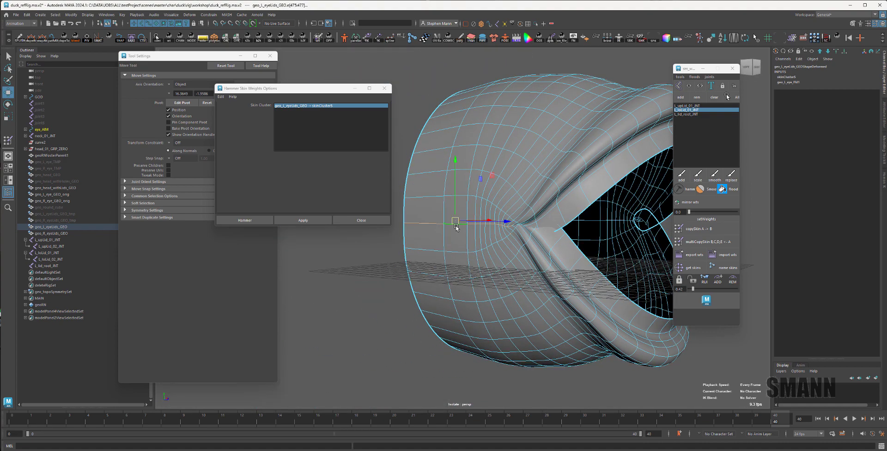
pyautogui.click(457, 254)
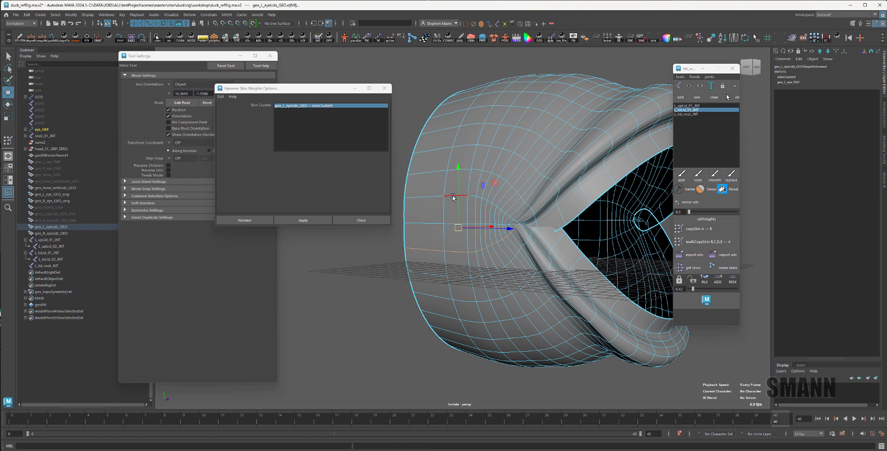
# Step: Return to object selection, inspect both eye corners with the eyeball in view, and close the Hammer Skin Weights options
pyautogui.press('F8')
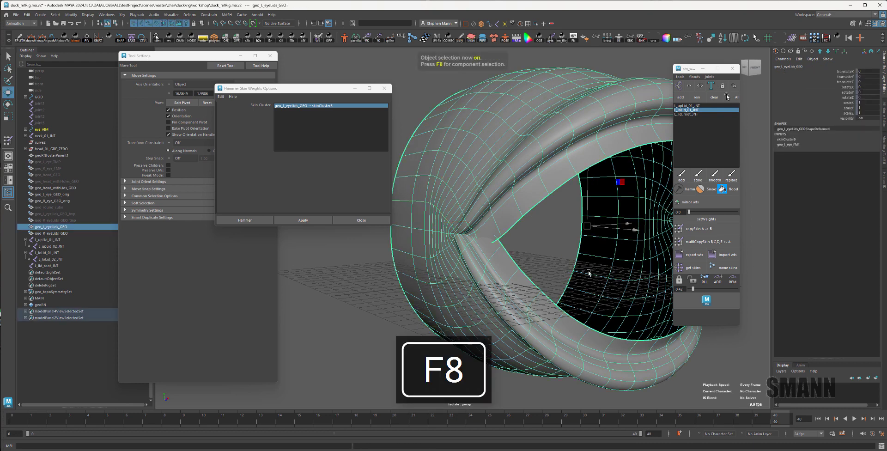
pyautogui.keyDown('alt'); pyautogui.moveTo(566, 275); pyautogui.dragTo(554, 177); pyautogui.keyUp('alt')
pyautogui.hotkey('alt', 'w')
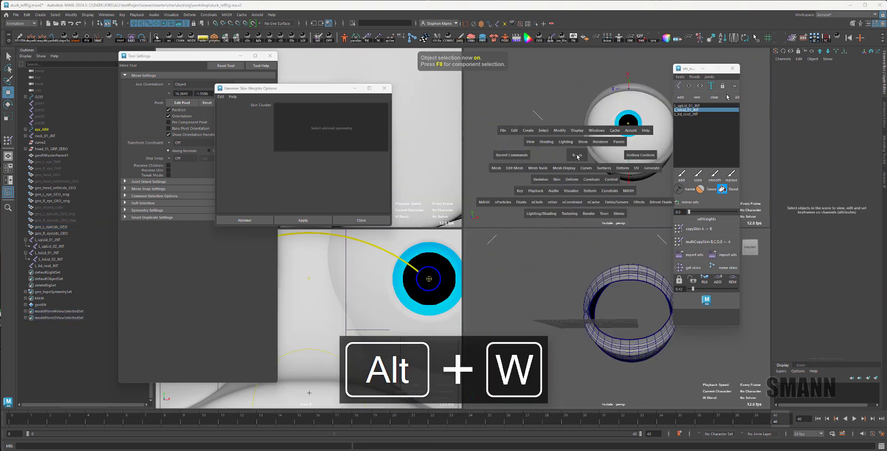
pyautogui.keyDown('alt'); pyautogui.moveTo(615, 233); pyautogui.dragTo(535, 260); pyautogui.keyUp('alt')
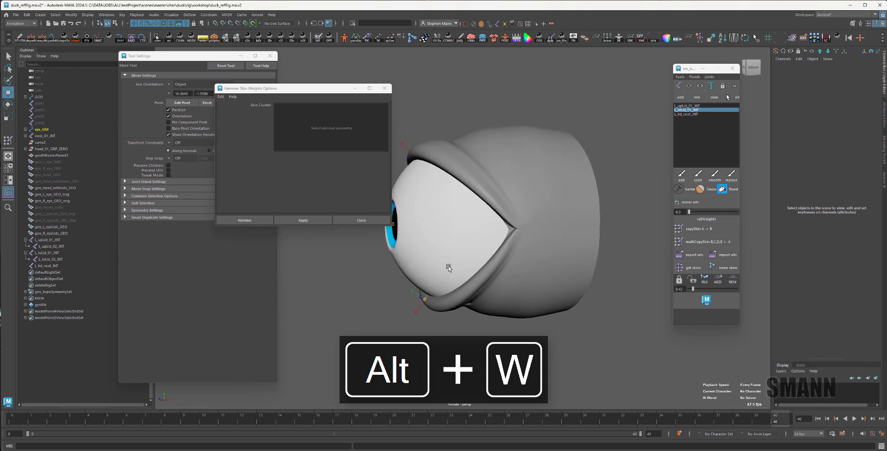
pyautogui.keyDown('alt'); pyautogui.moveTo(448, 267); pyautogui.dragTo(486, 207); pyautogui.keyUp('alt')
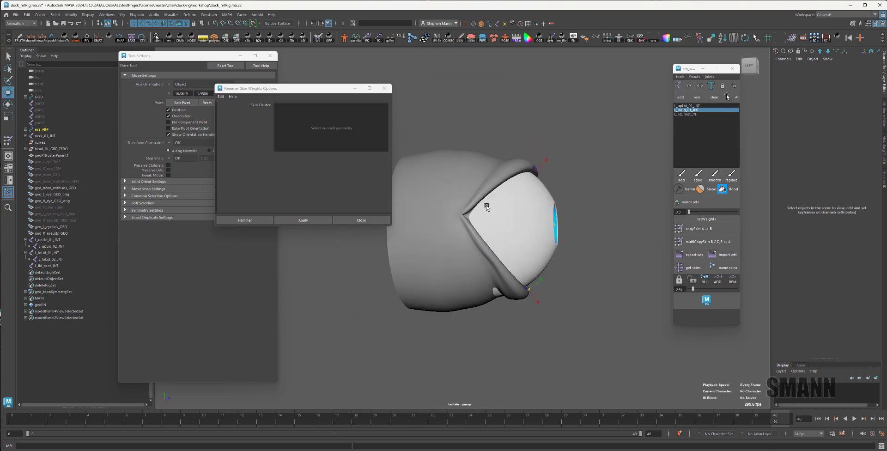
pyautogui.click(387, 89)
# Step: Clear the combined eyeball and eyelid selection and select only the left eyelid mesh, with its corner in close view
pyautogui.moveTo(439, 190); pyautogui.dragTo(580, 221)
pyautogui.keyDown('alt'); pyautogui.moveTo(579, 222); pyautogui.dragTo(513, 214, button='middle'); pyautogui.keyUp('alt')
pyautogui.click(575, 234)
pyautogui.moveTo(576, 233); pyautogui.dragTo(406, 164)
pyautogui.click(787, 139)
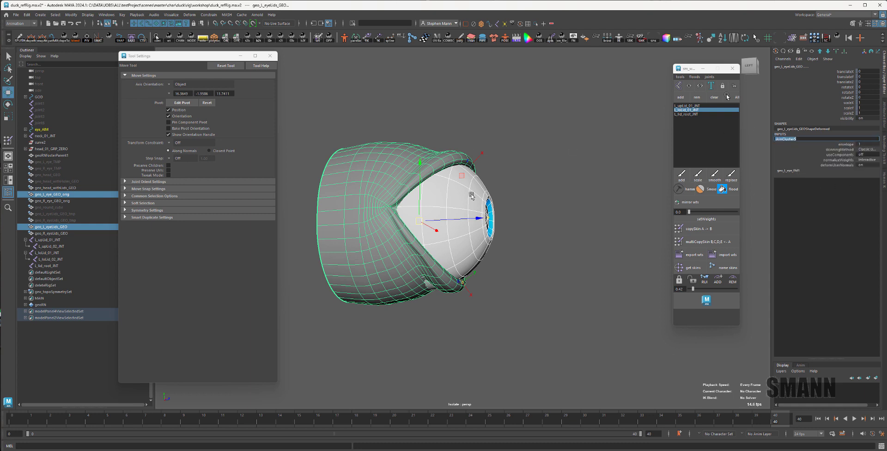
pyautogui.keyDown('alt'); pyautogui.moveTo(561, 218); pyautogui.dragTo(605, 235, button='right'); pyautogui.keyUp('alt')
pyautogui.click(603, 231)
pyautogui.click(478, 143)
pyautogui.click(476, 130)
pyautogui.keyDown('alt'); pyautogui.moveTo(591, 188); pyautogui.dragTo(614, 185); pyautogui.keyUp('alt')
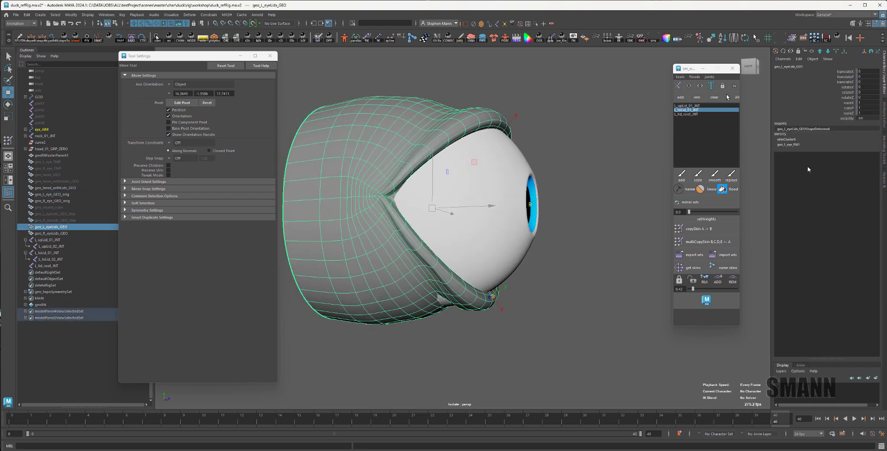
# Step: Set the eyelid skin cluster's skinning method to Dual Quaternion and run the lid animation back to frame 0
pyautogui.click(786, 139)
pyautogui.click(866, 149)
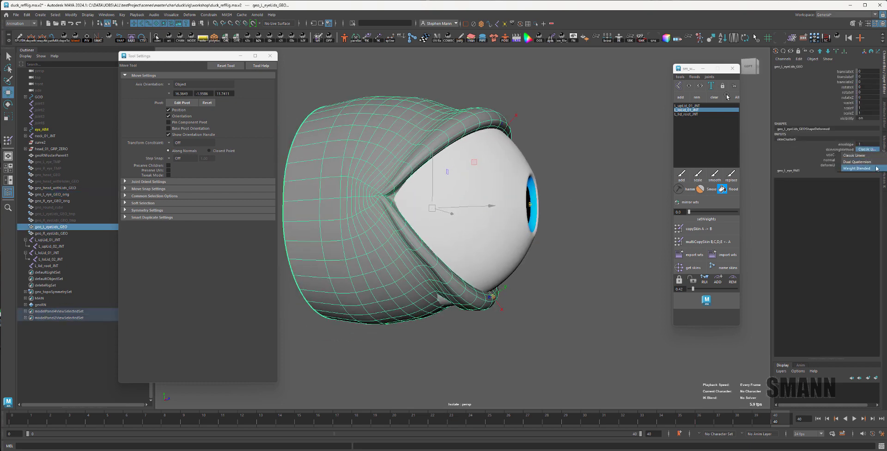
pyautogui.click(873, 161)
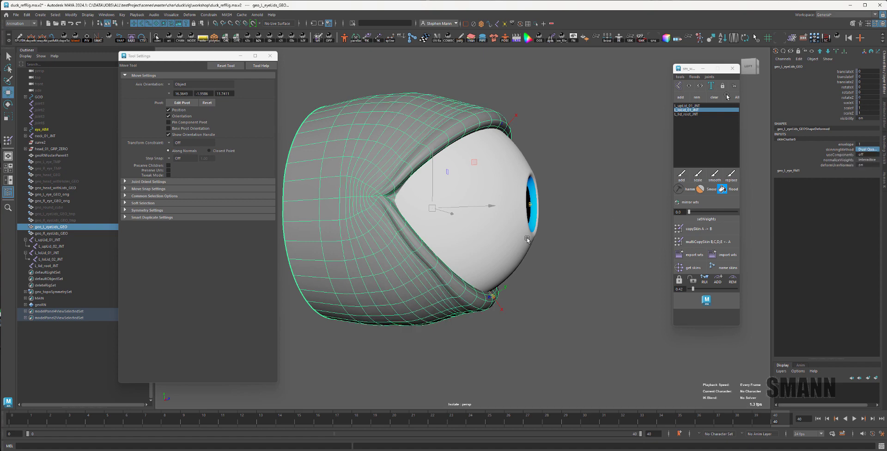
pyautogui.keyDown('alt'); pyautogui.moveTo(527, 239); pyautogui.dragTo(561, 245); pyautogui.keyUp('alt')
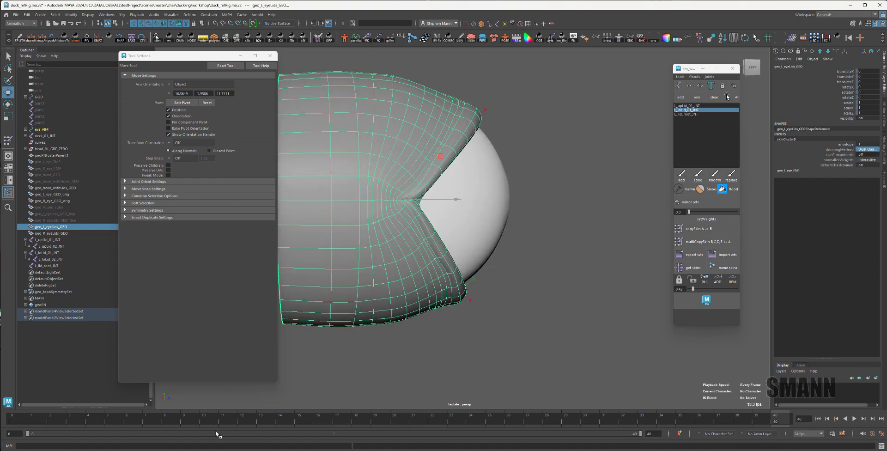
pyautogui.hotkey('alt', ',')
pyautogui.hotkey('alt', 'v')
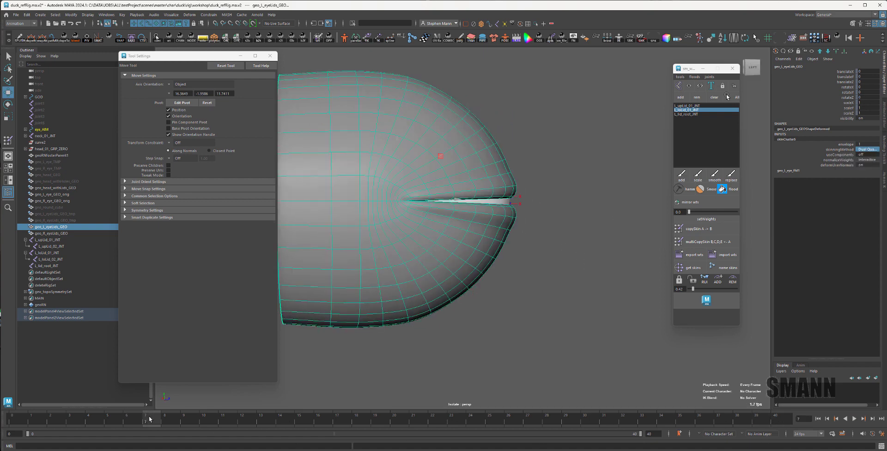
pyautogui.moveTo(791, 444); pyautogui.dragTo(16, 419)
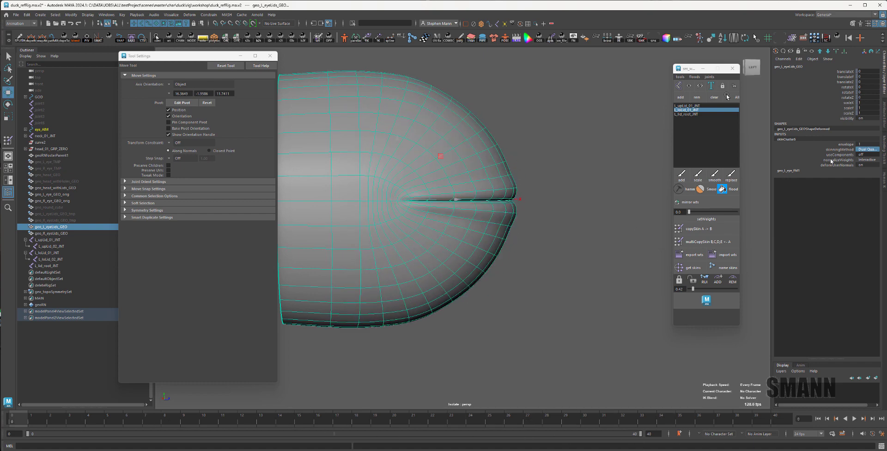
# Step: Set the skinning method to Classic Linear and play the lid animation through to frame 40
pyautogui.click(870, 152)
pyautogui.click(872, 153)
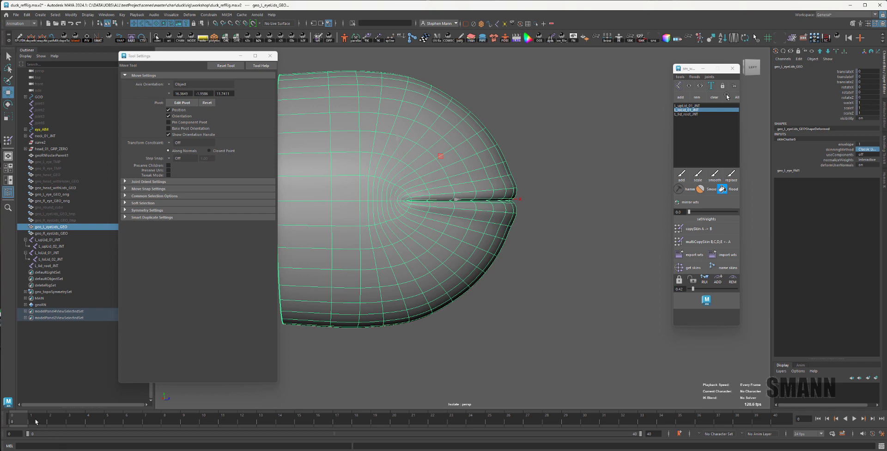
pyautogui.hotkey('alt', 'v')
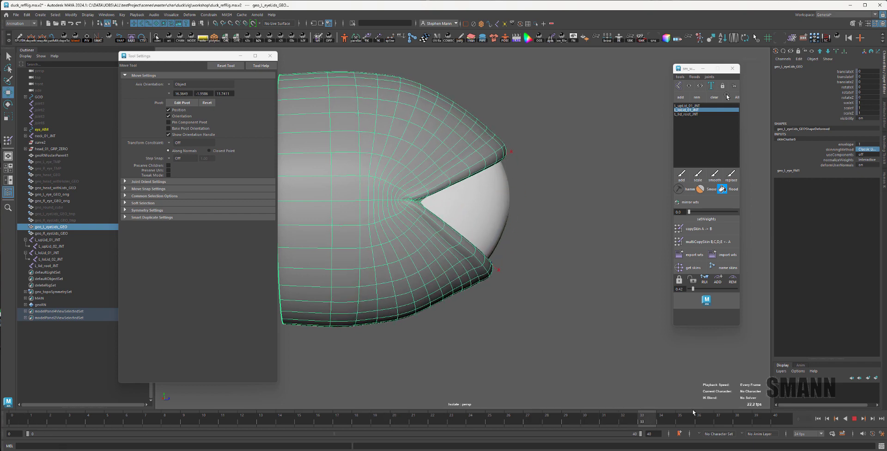
pyautogui.hotkey('alt', 'v')
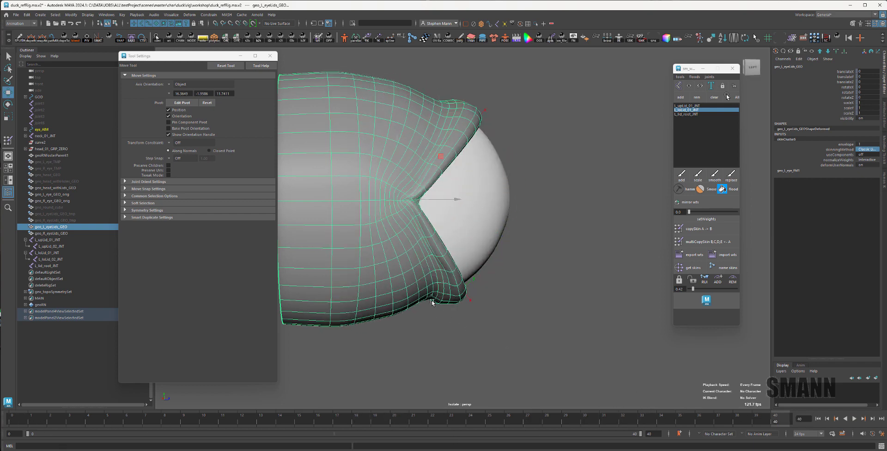
# Step: Switch the left eyelid skin cluster's skinning method between Classic Linear and Dual Quaternion, leaving it on Dual Quaternion
pyautogui.click(863, 151)
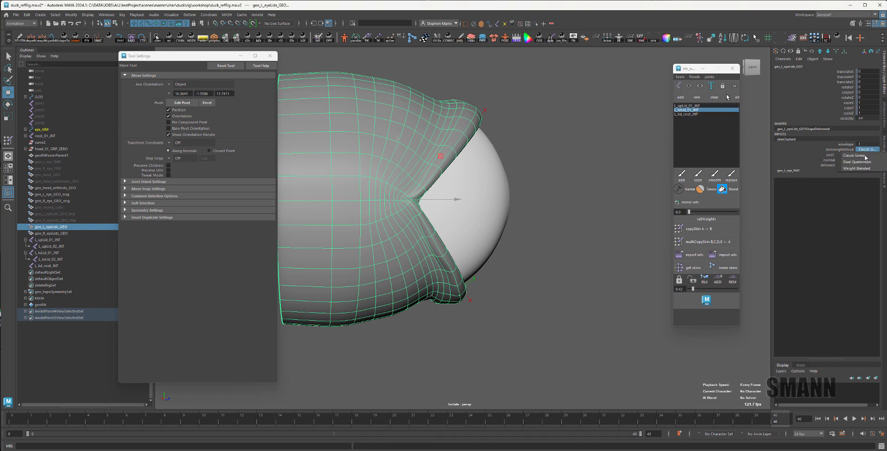
pyautogui.click(864, 159)
pyautogui.click(863, 150)
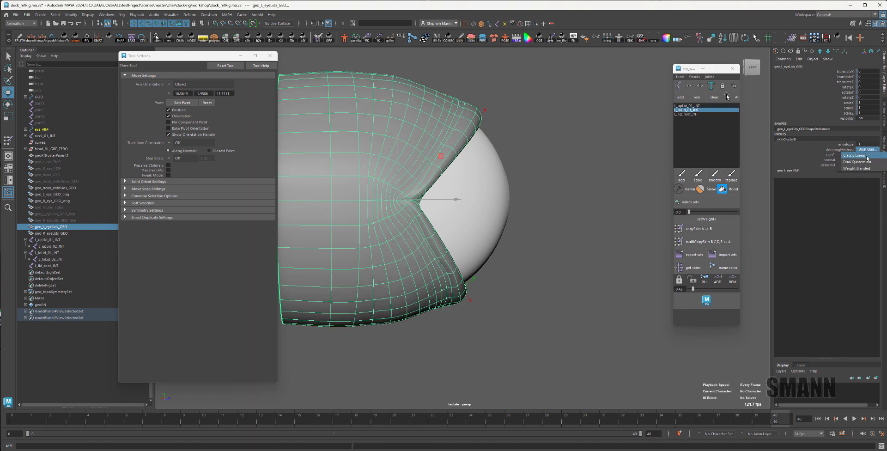
pyautogui.click(855, 155)
pyautogui.click(863, 150)
pyautogui.click(864, 162)
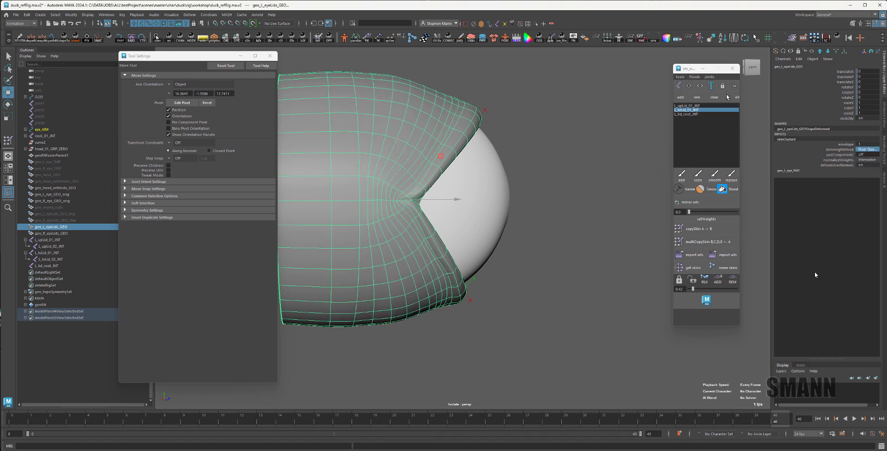
# Step: Run the lid animation back to frame 0 and deselect the eyelid mesh, with the closed eyelids in view
pyautogui.hotkey('alt', 'v')
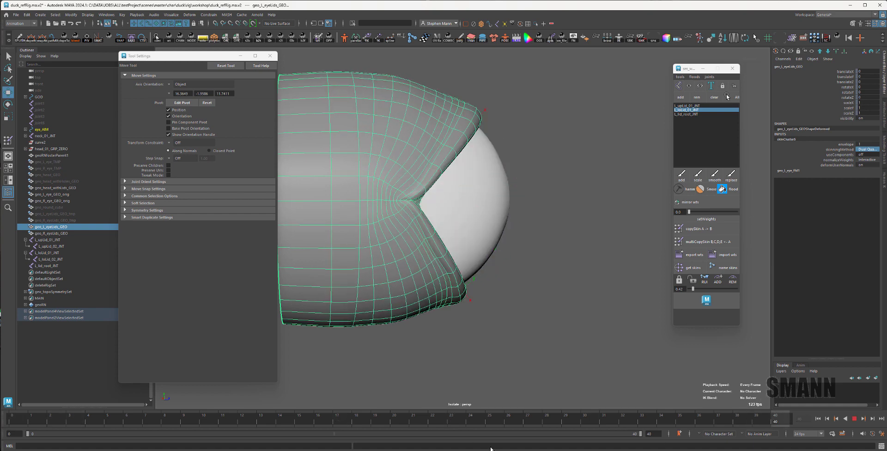
pyautogui.hotkey('alt', 'v')
pyautogui.keyDown('alt'); pyautogui.moveTo(444, 352); pyautogui.dragTo(516, 323); pyautogui.keyUp('alt')
pyautogui.click(575, 346)
pyautogui.hotkey('alt', 'x')
pyautogui.hotkey('alt', 'x')
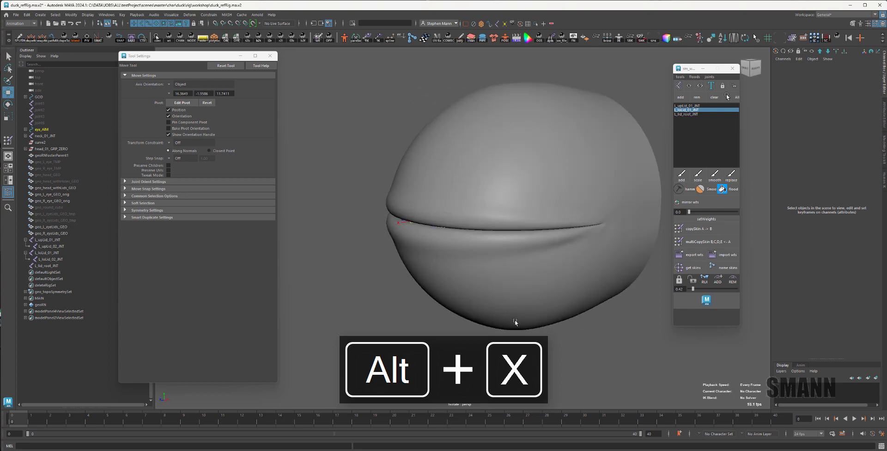
# Step: Turn on X-ray shading, box-select the left lid joints, and label them with the skin window's joint-labelling tool
pyautogui.hotkey('alt', 'x')
pyautogui.moveTo(483, 185); pyautogui.dragTo(523, 279)
pyautogui.keyDown('alt'); pyautogui.moveTo(521, 168); pyautogui.dragTo(506, 158, button='middle'); pyautogui.keyUp('alt')
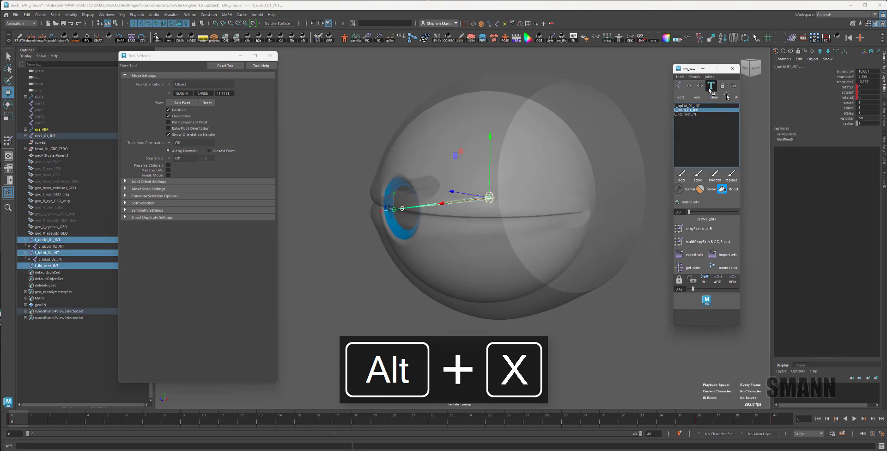
pyautogui.click(712, 87)
pyautogui.click(586, 114)
# Step: Close the Tool Settings window and deselect the left eyelid mesh, with the lid joints in close view
pyautogui.click(255, 56)
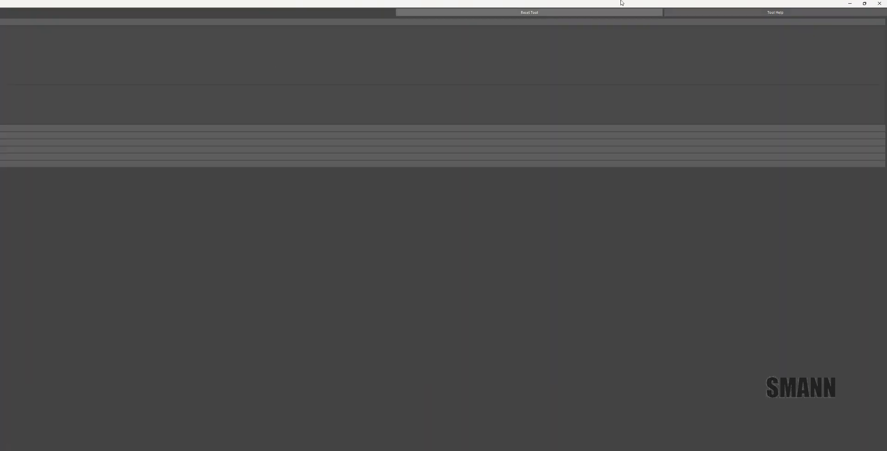
pyautogui.moveTo(479, 4); pyautogui.dragTo(174, 145)
pyautogui.click(239, 144)
pyautogui.keyDown('alt'); pyautogui.moveTo(653, 334); pyautogui.dragTo(575, 313, button='middle'); pyautogui.keyUp('alt')
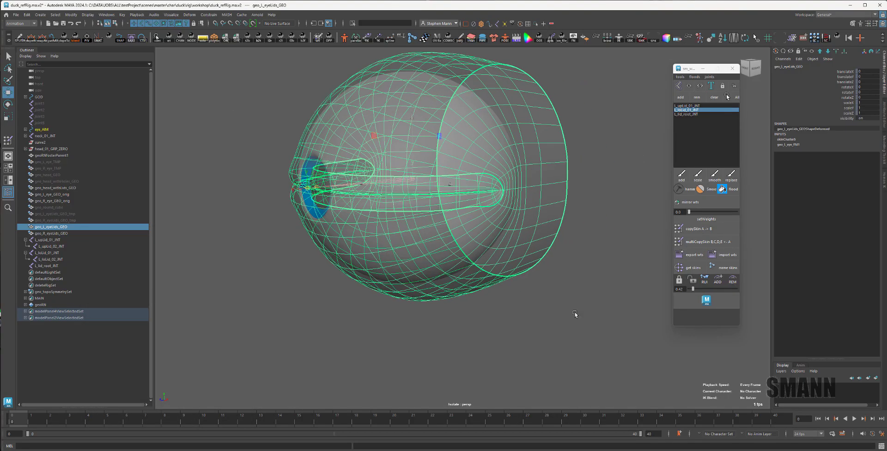
pyautogui.click(573, 314)
pyautogui.keyDown('alt'); pyautogui.moveTo(551, 329); pyautogui.dragTo(483, 331); pyautogui.keyUp('alt')
pyautogui.moveTo(484, 331)
pyautogui.keyDown('alt'); pyautogui.mouseDown(button='right')
pyautogui.moveTo(524, 357)
pyautogui.moveTo(491, 333)
pyautogui.mouseUp(button='right'); pyautogui.keyUp('alt')
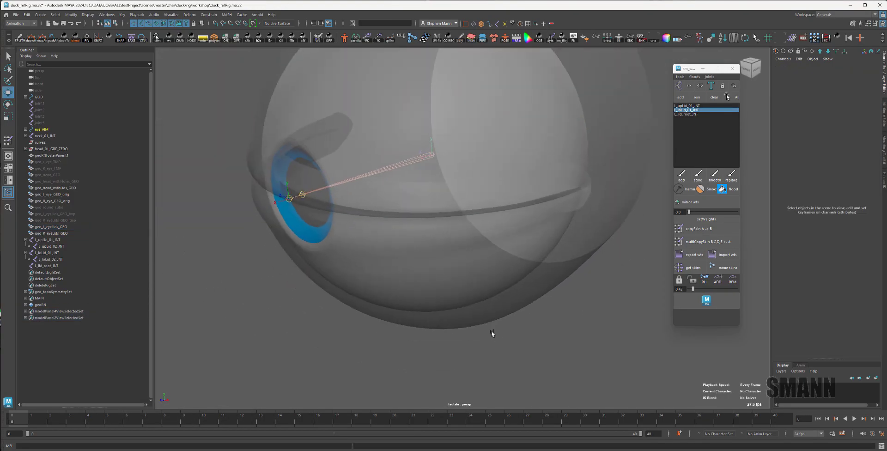
# Step: Open the attributes of L_lid_root_JNT and check its joint labelling, keeping Side set to Left
pyautogui.hotkey('alt', 'x')
pyautogui.hotkey('alt', 'x')
pyautogui.click(25, 267)
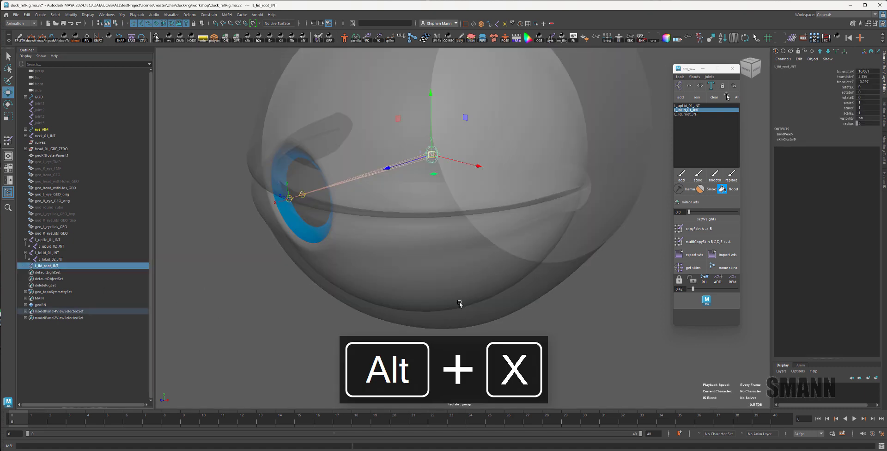
pyautogui.hotkey('ctrl', 'a')
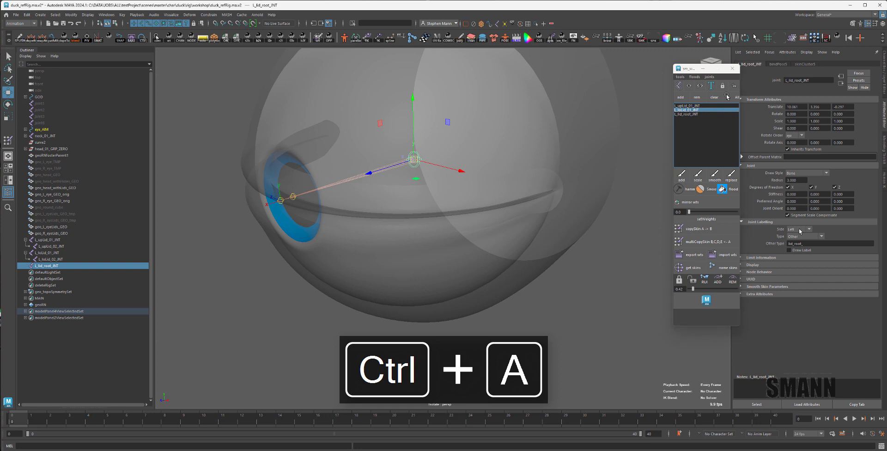
pyautogui.click(793, 231)
pyautogui.click(792, 242)
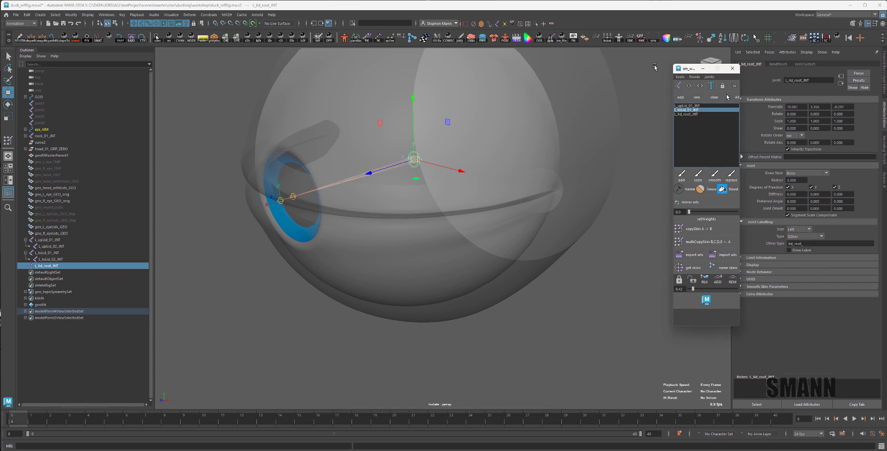
pyautogui.click(348, 217)
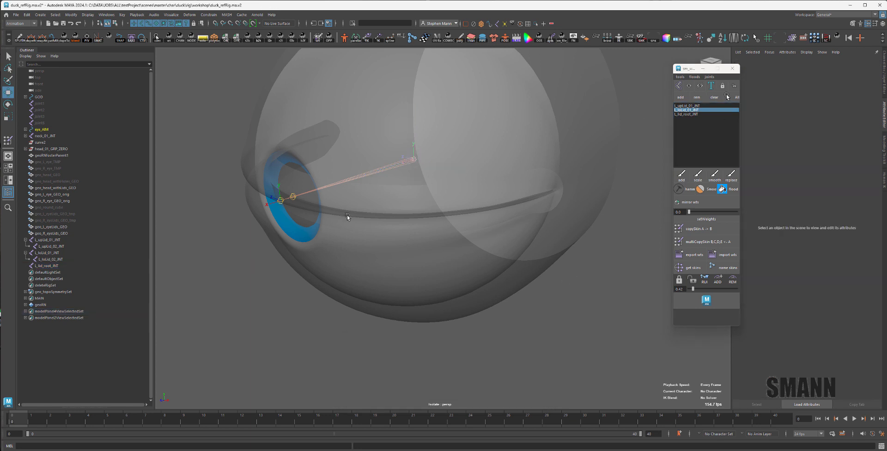
# Step: Select L_upLid_01_JNT, L_loLid_01_JNT and L_lid_root_JNT, open the custom joint tool window, and clear the selection
pyautogui.click(56, 254)
pyautogui.keyDown('ctrl'); pyautogui.click(55, 241); pyautogui.keyUp('ctrl')
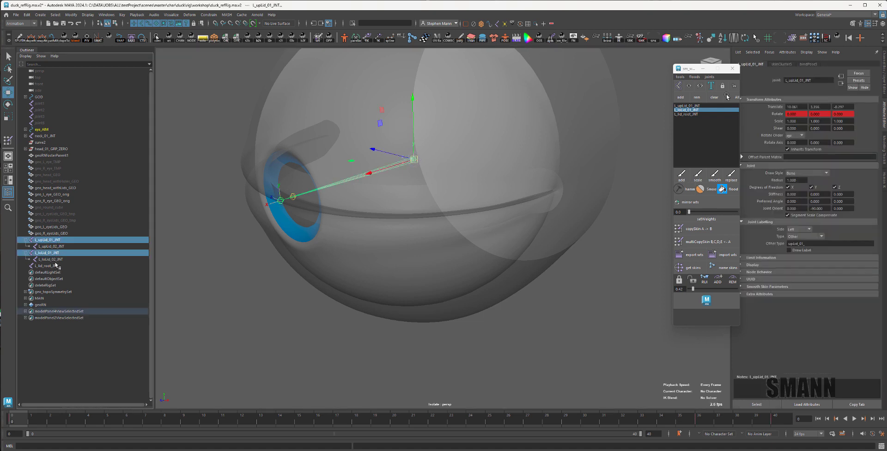
pyautogui.keyDown('ctrl'); pyautogui.click(55, 267); pyautogui.keyUp('ctrl')
pyautogui.press('space')
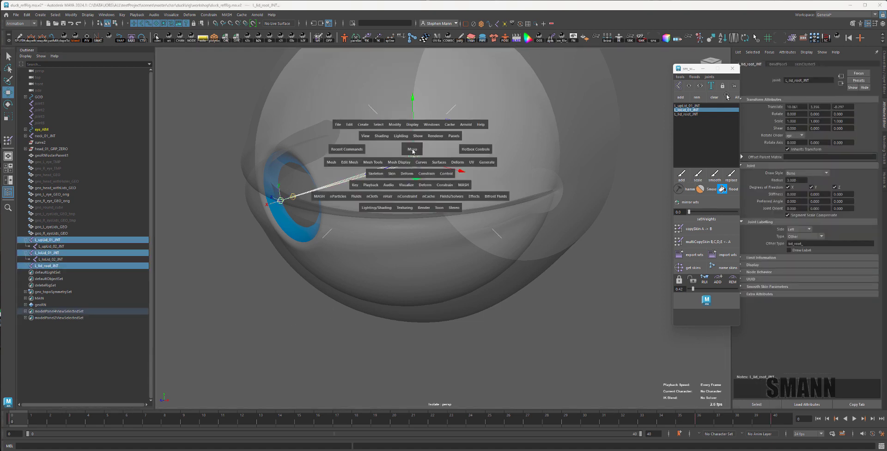
pyautogui.moveTo(401, 84); pyautogui.dragTo(427, 96)
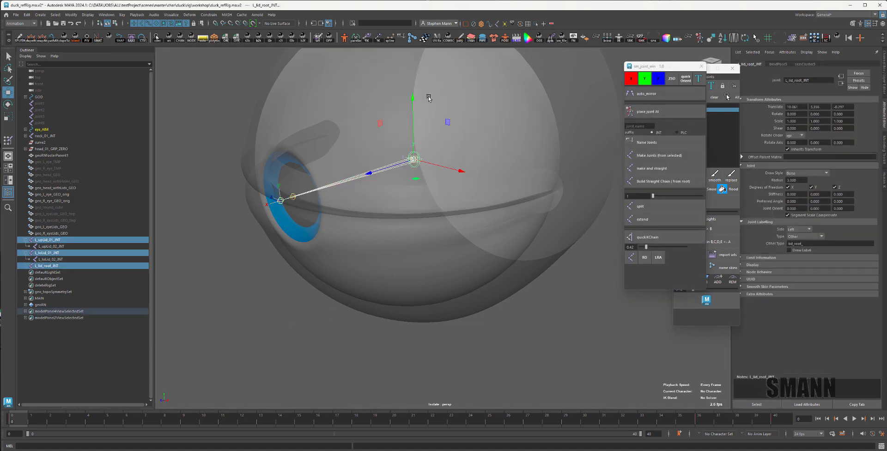
pyautogui.moveTo(650, 69); pyautogui.dragTo(677, 118)
pyautogui.click(434, 170)
# Step: Open the Mirror Joint options and try mirroring the three left lid joints across YZ with Behavior, replacing L_ with R_
pyautogui.press('space')
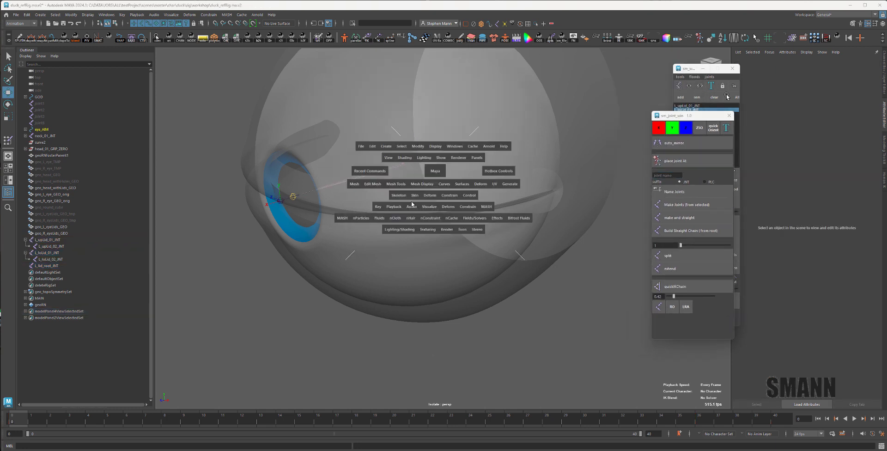
pyautogui.click(399, 195)
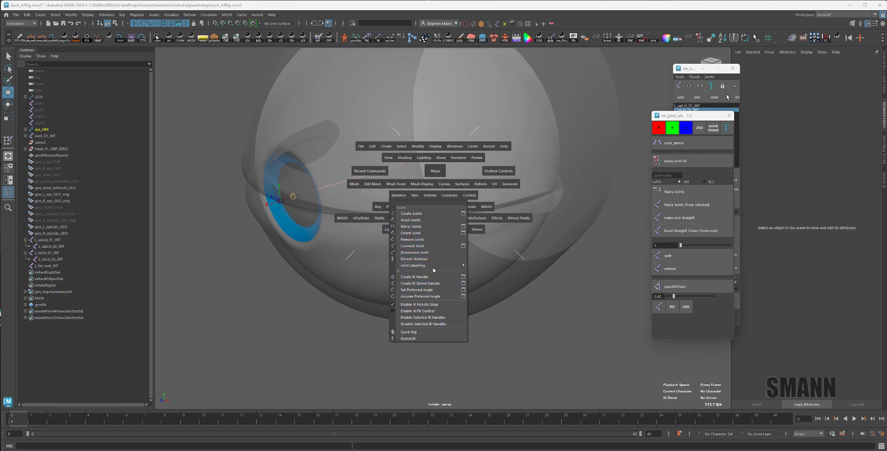
pyautogui.click(463, 226)
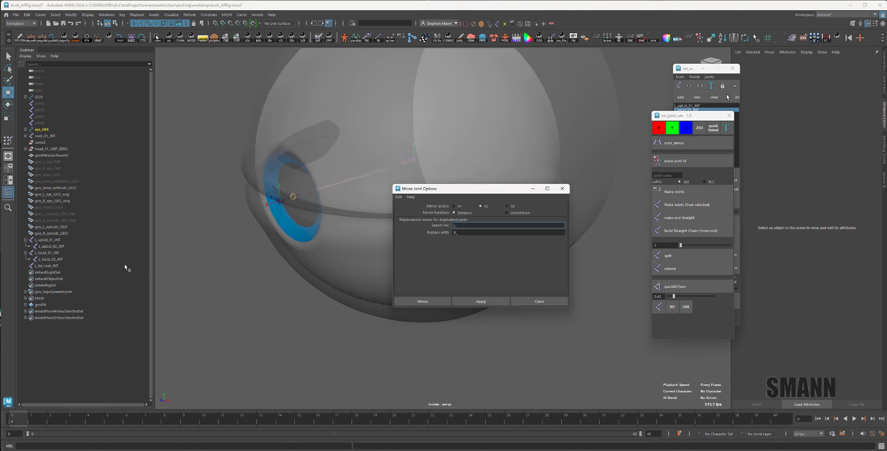
pyautogui.click(68, 239)
pyautogui.keyDown('ctrl'); pyautogui.click(70, 252); pyautogui.keyUp('ctrl')
pyautogui.keyDown('ctrl'); pyautogui.click(74, 266); pyautogui.keyUp('ctrl')
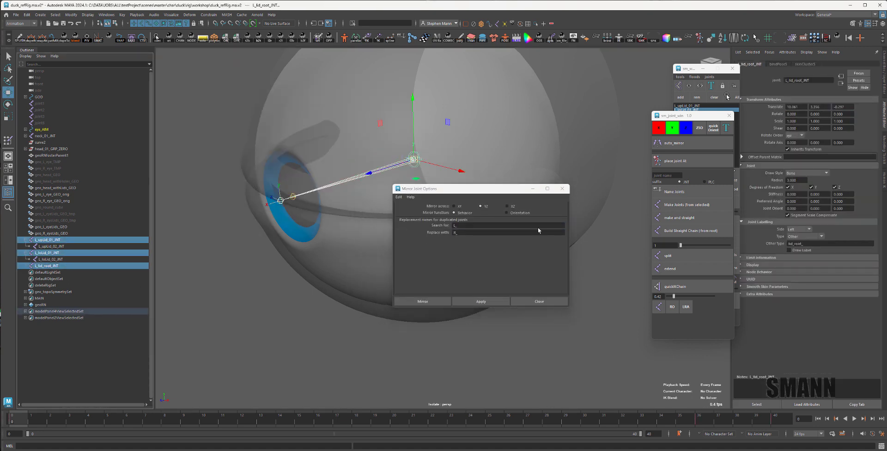
pyautogui.click(483, 301)
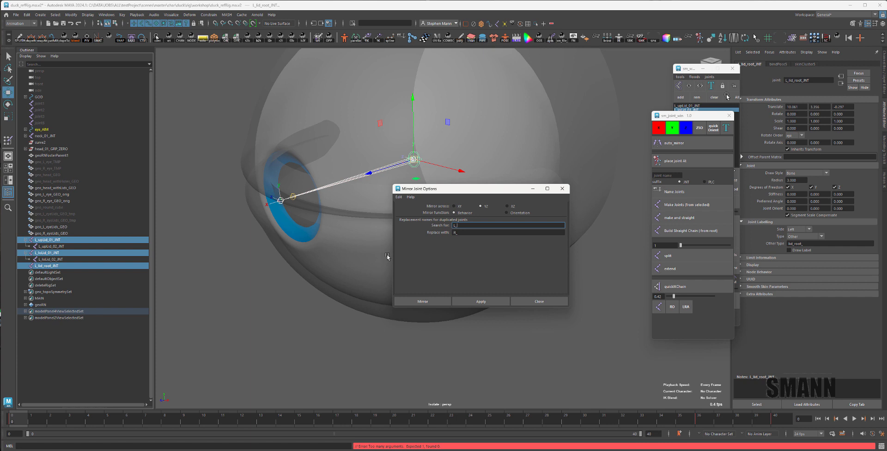
# Step: Reselect the upper lid, lower lid and lid root joints and apply the L_ to R_ joint mirror again
pyautogui.click(336, 344)
pyautogui.click(61, 240)
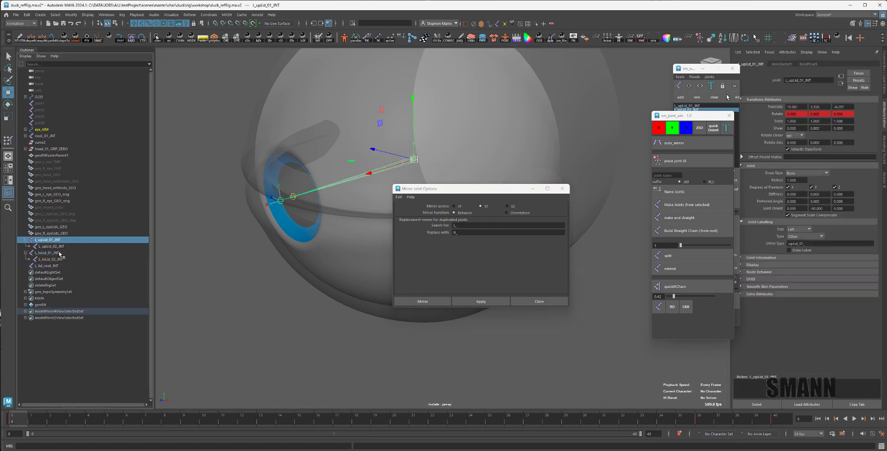
pyautogui.keyDown('ctrl'); pyautogui.click(61, 253); pyautogui.keyUp('ctrl')
pyautogui.keyDown('ctrl'); pyautogui.click(75, 267); pyautogui.keyUp('ctrl')
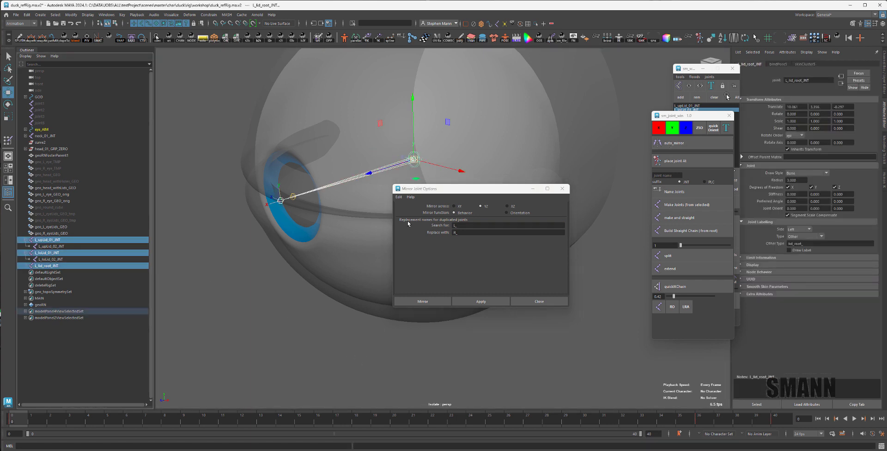
pyautogui.click(481, 301)
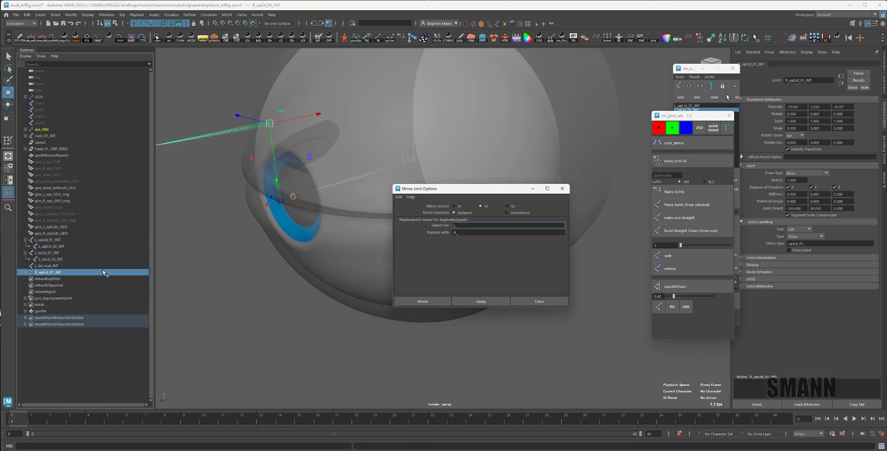
# Step: Mirror L_loLid_01_JNT and L_lid_root_JNT one at a time across YZ, then close the Mirror Joint options and clear the selection
pyautogui.click(55, 252)
pyautogui.click(481, 301)
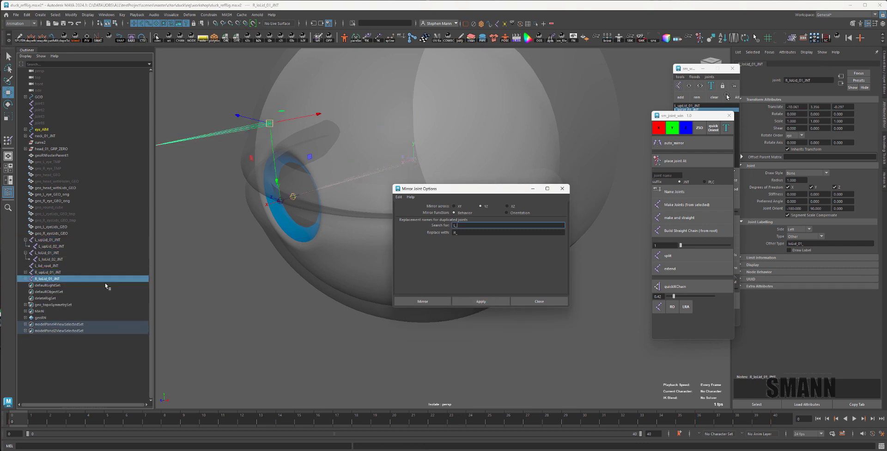
pyautogui.click(66, 267)
pyautogui.click(481, 302)
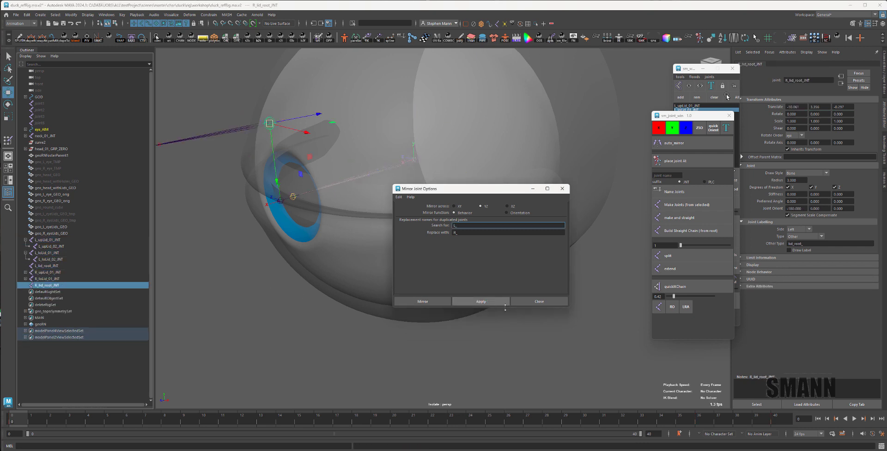
pyautogui.click(546, 303)
pyautogui.keyDown('alt'); pyautogui.moveTo(337, 319); pyautogui.dragTo(481, 326); pyautogui.keyUp('alt')
pyautogui.keyDown('alt'); pyautogui.moveTo(481, 326); pyautogui.dragTo(343, 310, button='right'); pyautogui.keyUp('alt')
pyautogui.click(292, 354)
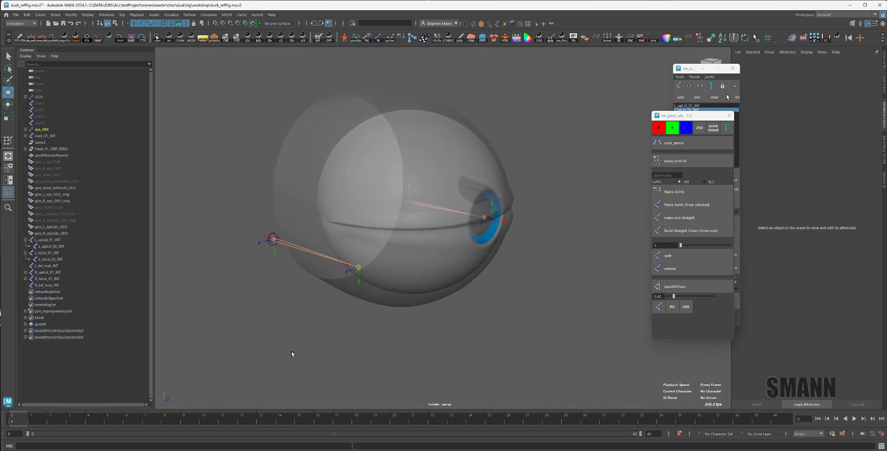
# Step: Select the three mirrored right lid joints and inspect their orientation with the Rotate tool against the left side
pyautogui.click(62, 285)
pyautogui.keyDown('ctrl'); pyautogui.click(64, 279); pyautogui.keyUp('ctrl')
pyautogui.keyDown('ctrl'); pyautogui.click(48, 272); pyautogui.keyUp('ctrl')
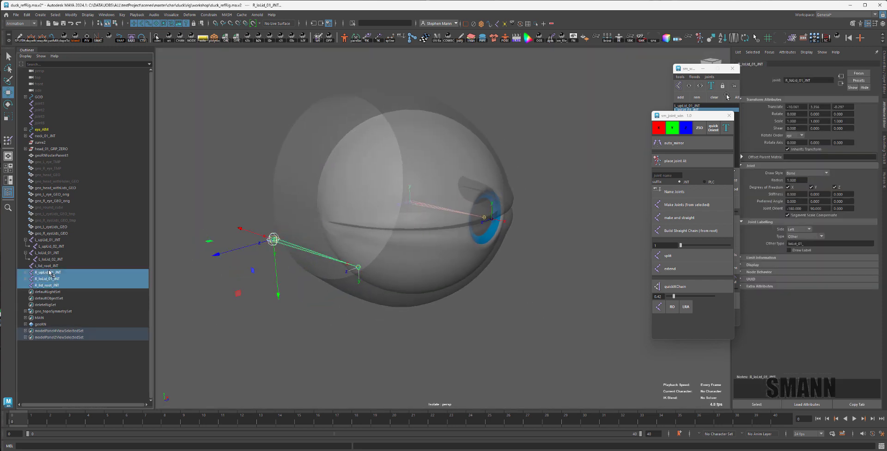
pyautogui.keyDown('alt'); pyautogui.moveTo(245, 317); pyautogui.dragTo(376, 321); pyautogui.keyUp('alt')
pyautogui.press('e')
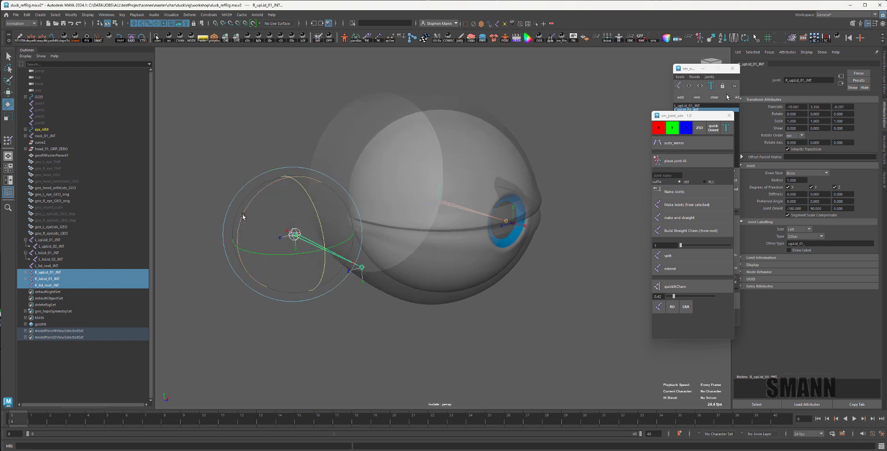
pyautogui.keyDown('alt'); pyautogui.moveTo(244, 217); pyautogui.dragTo(452, 307); pyautogui.keyUp('alt')
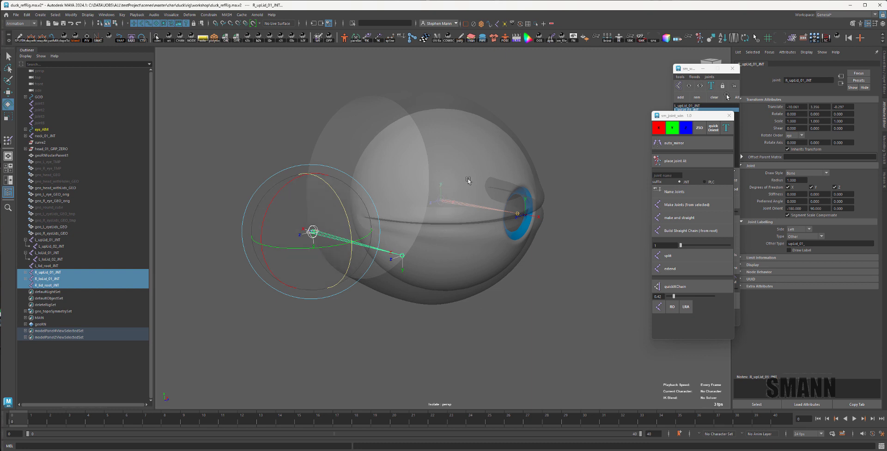
pyautogui.keyDown('alt'); pyautogui.moveTo(509, 291); pyautogui.dragTo(507, 292); pyautogui.keyUp('alt')
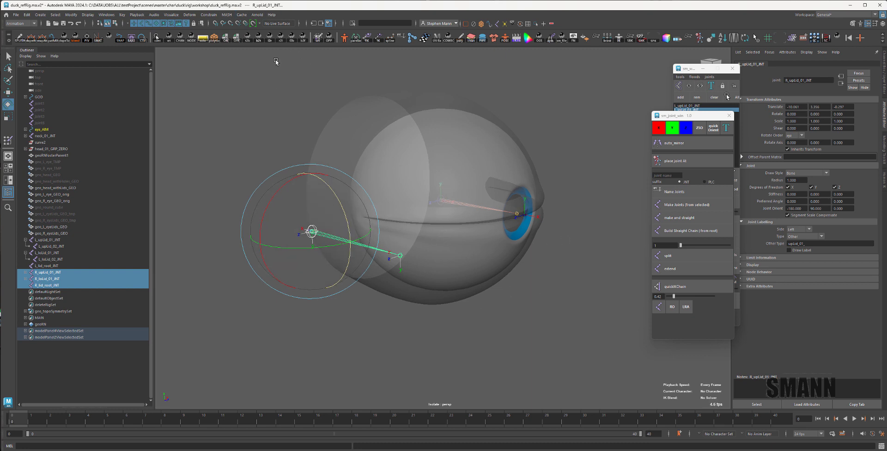
# Step: Examine the right lid joints' rotation axes in component mode, return to object selection, and select L_lid_root_JNT
pyautogui.press('F8')
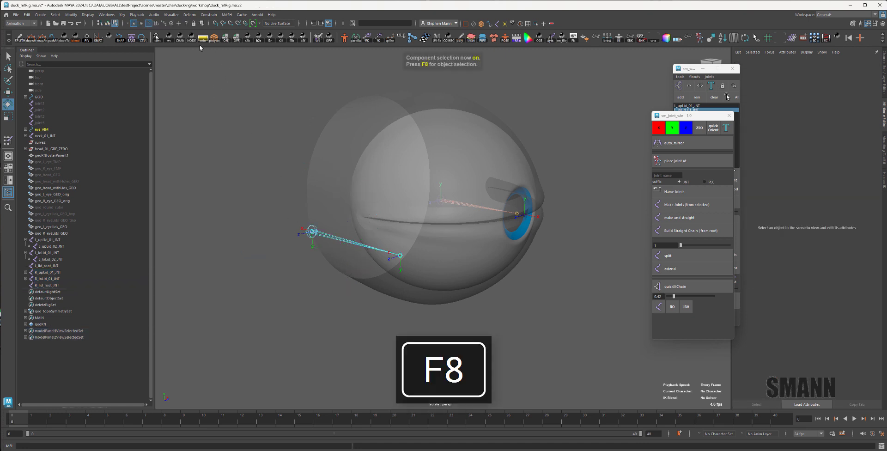
pyautogui.moveTo(254, 174); pyautogui.dragTo(357, 276)
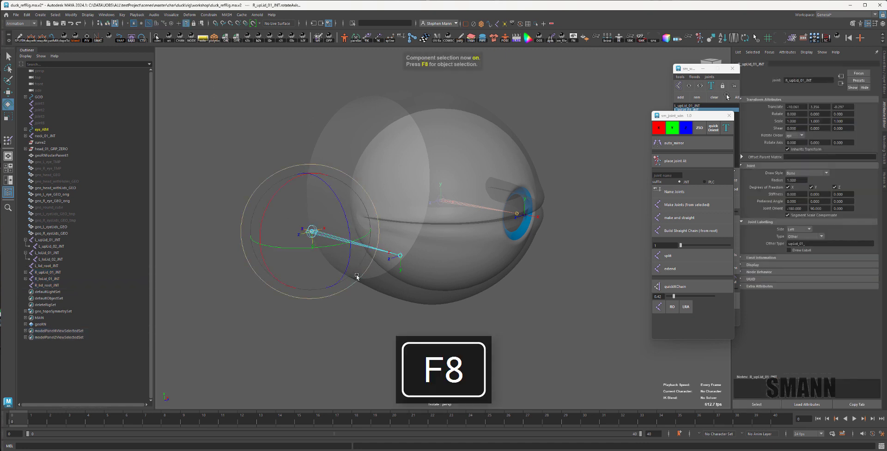
pyautogui.click(415, 327)
pyautogui.press('F8')
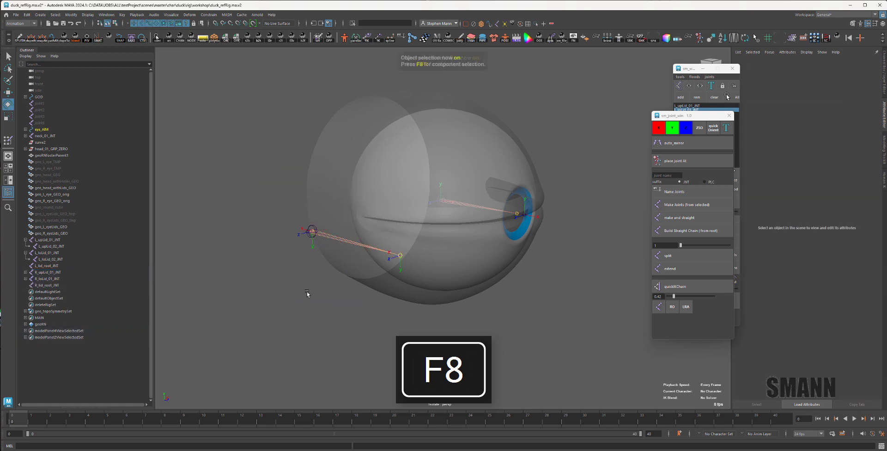
pyautogui.click(51, 265)
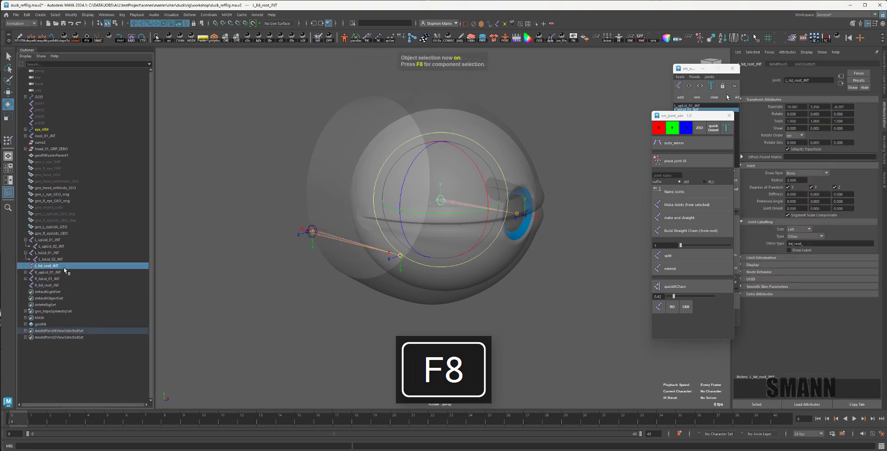
# Step: Try moving R_lid_root_JNT upward to test its axes, and undo the move
pyautogui.click(51, 285)
pyautogui.press('w')
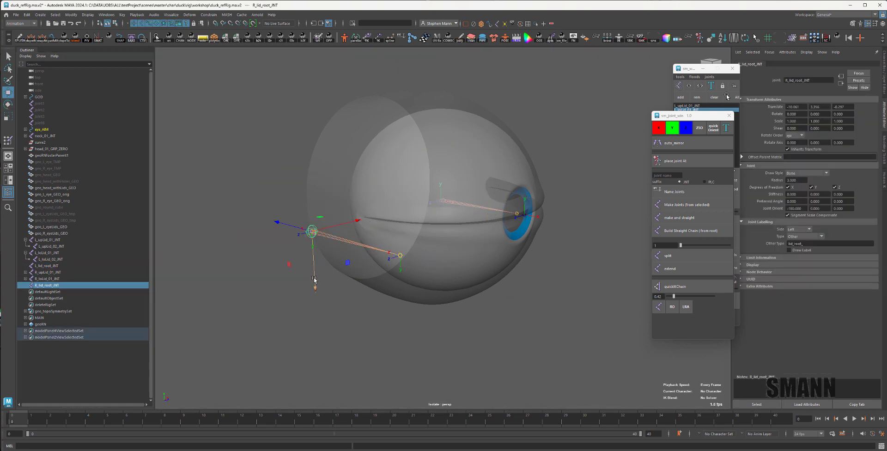
pyautogui.moveTo(313, 241); pyautogui.dragTo(312, 239)
pyautogui.press('space')
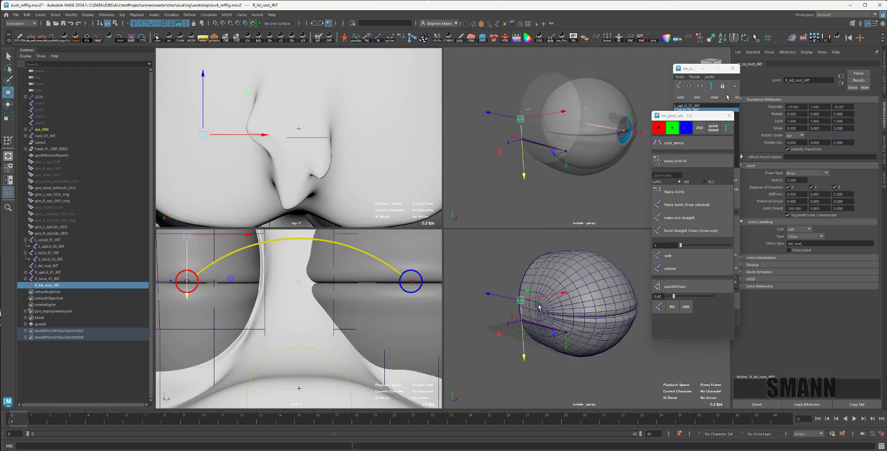
pyautogui.press('space')
pyautogui.press('space')
pyautogui.moveTo(506, 150); pyautogui.dragTo(562, 154)
pyautogui.click(601, 209)
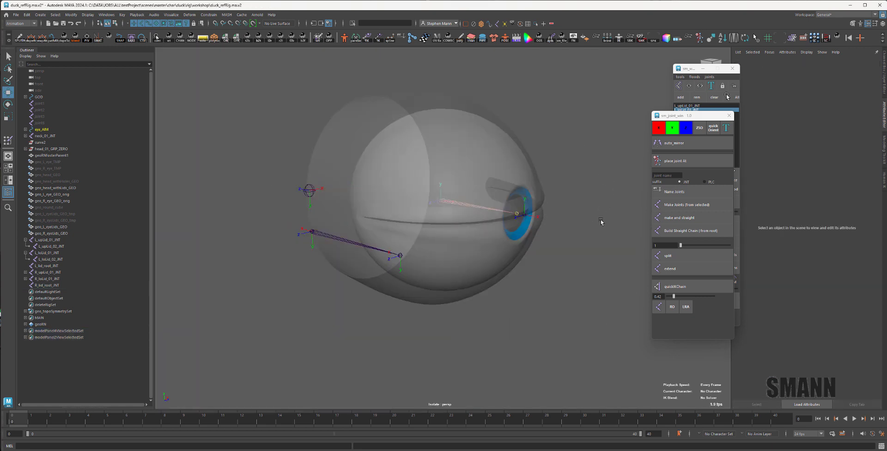
pyautogui.hotkey('ctrl', 'z')
# Step: Try rotating R_lid_root_JNT about its vertical axis, and undo the rotation
pyautogui.press('e')
pyautogui.moveTo(351, 257); pyautogui.dragTo(270, 268)
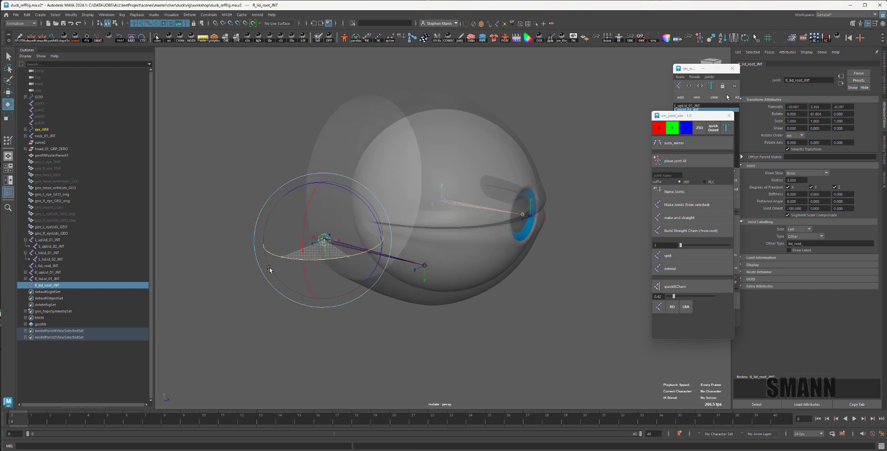
pyautogui.hotkey('ctrl', 'z')
# Step: Show the Channel Box and freeze the transformations of R_lid_root_JNT, then check its axes and clear the selection
pyautogui.hotkey('ctrl', 'a')
pyautogui.keyDown('alt'); pyautogui.moveTo(564, 223); pyautogui.dragTo(372, 291); pyautogui.keyUp('alt')
pyautogui.hotkey('ctrl', 'z')
pyautogui.press('space')
pyautogui.moveTo(361, 203); pyautogui.dragTo(362, 142)
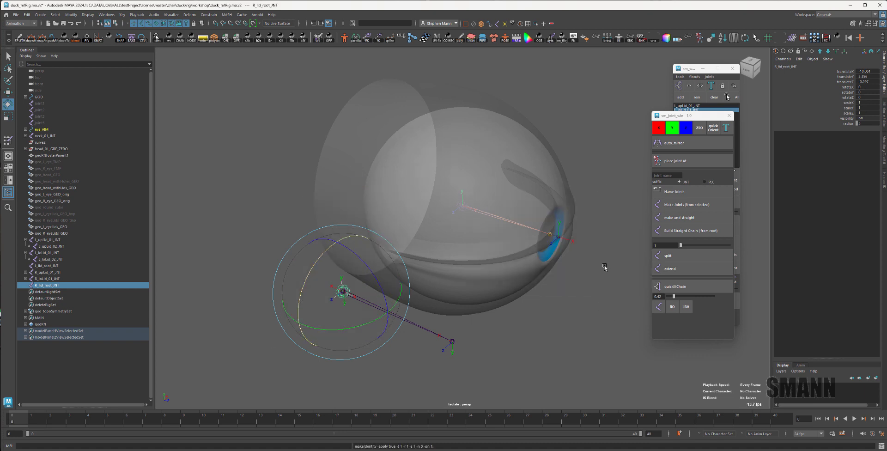
pyautogui.press('w')
pyautogui.keyDown('alt'); pyautogui.moveTo(576, 348); pyautogui.dragTo(568, 340); pyautogui.keyUp('alt')
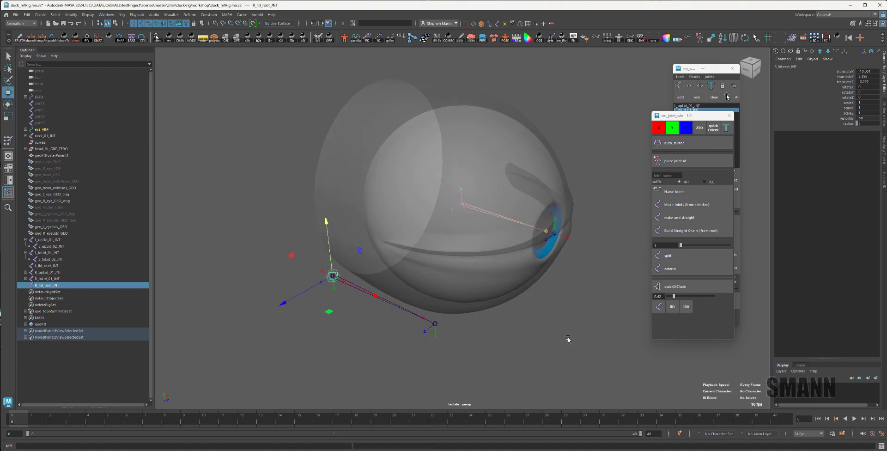
pyautogui.keyDown('alt'); pyautogui.moveTo(561, 336); pyautogui.dragTo(552, 324); pyautogui.keyUp('alt')
pyautogui.keyDown('alt'); pyautogui.moveTo(317, 254); pyautogui.dragTo(365, 277); pyautogui.keyUp('alt')
pyautogui.click(522, 333)
# Step: Select R_upLid_01_JNT and R_loLid_01_JNT and isolate their joint chains in the viewport
pyautogui.moveTo(55, 278); pyautogui.dragTo(55, 273)
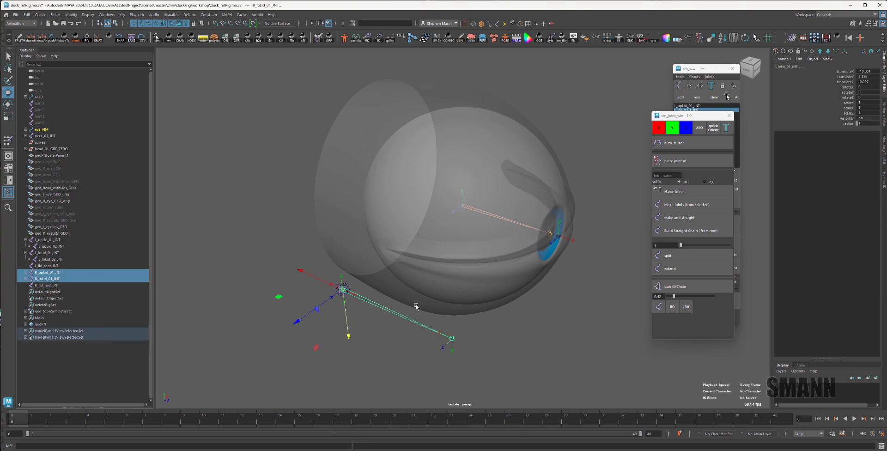
pyautogui.hotkey('ctrl', '1')
pyautogui.hotkey('ctrl', '1')
pyautogui.keyDown('alt'); pyautogui.moveTo(518, 303); pyautogui.dragTo(528, 276, button='middle'); pyautogui.keyUp('alt')
pyautogui.keyDown('alt'); pyautogui.moveTo(529, 276); pyautogui.dragTo(541, 303, button='right'); pyautogui.keyUp('alt')
pyautogui.keyDown('alt'); pyautogui.moveTo(540, 303); pyautogui.dragTo(545, 238, button='middle'); pyautogui.keyUp('alt')
pyautogui.click(545, 238)
pyautogui.moveTo(543, 237); pyautogui.dragTo(365, 196)
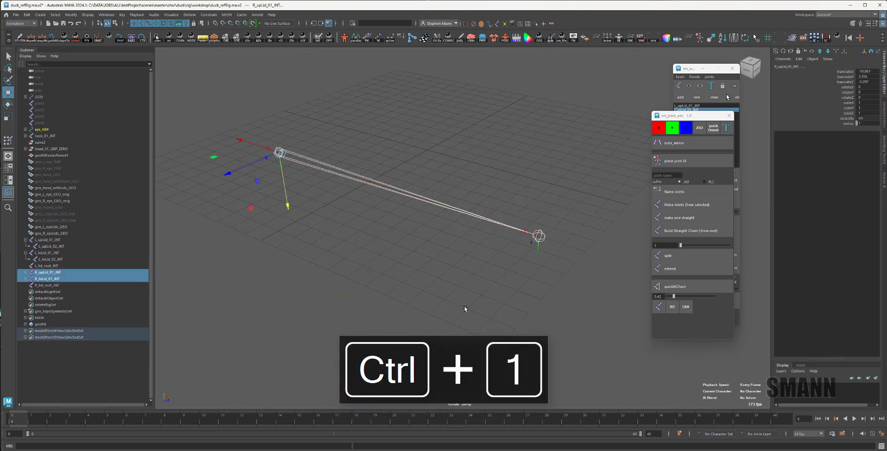
pyautogui.keyDown('alt'); pyautogui.moveTo(463, 296); pyautogui.dragTo(428, 255); pyautogui.keyUp('alt')
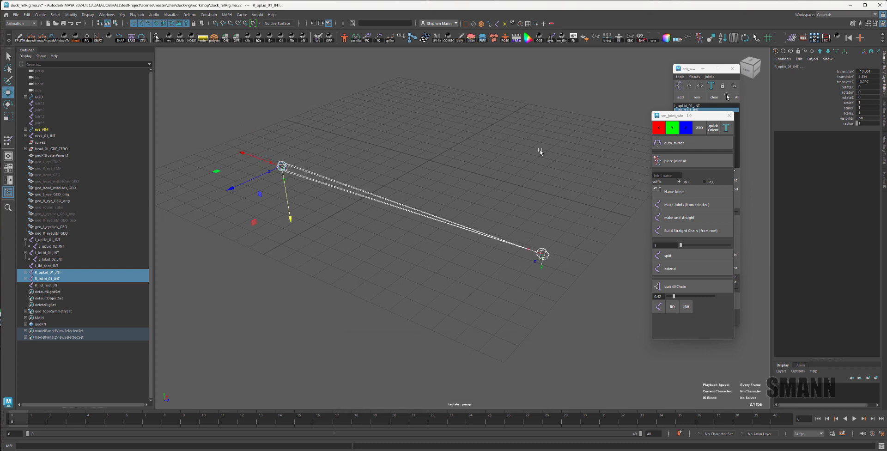
pyautogui.keyDown('alt'); pyautogui.moveTo(541, 151); pyautogui.dragTo(530, 165); pyautogui.keyUp('alt')
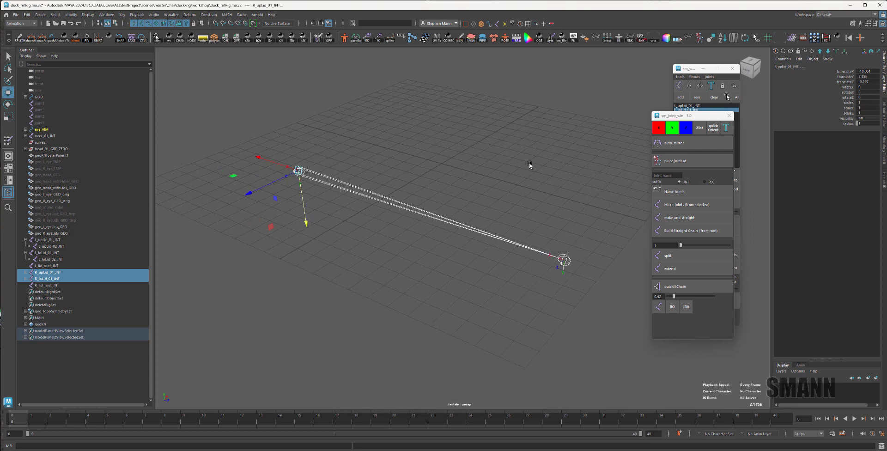
# Step: Flip R_upLid_01_JNT and R_loLid_01_JNT about Z and zero the scale orientation of their child joints
pyautogui.click(686, 131)
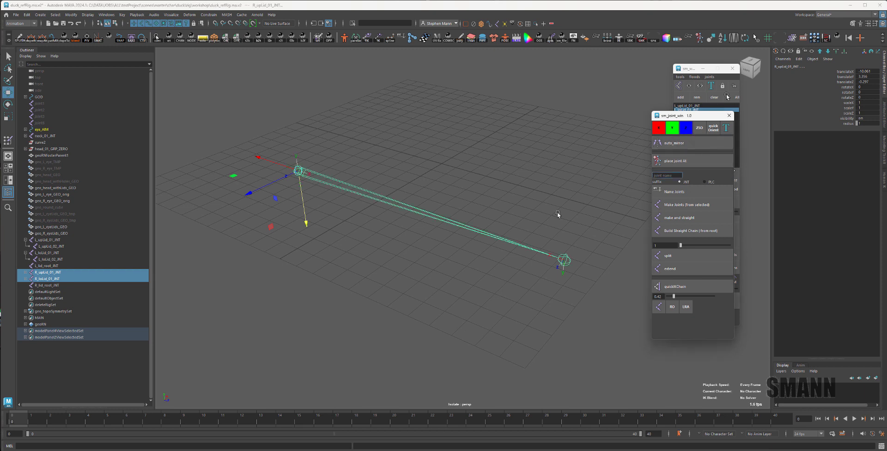
pyautogui.press('Down')
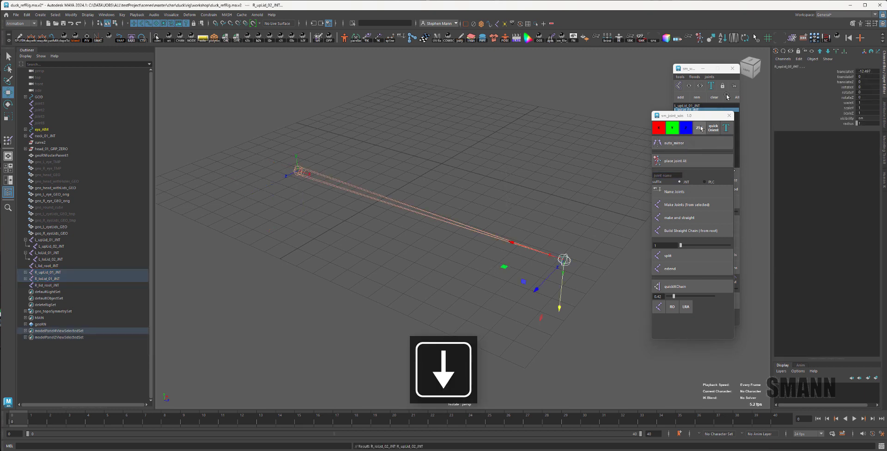
pyautogui.click(701, 129)
# Step: Reselect both right lid base joints, adjust their orientation about Z and X so X runs down the chain, and clear the selection
pyautogui.click(486, 276)
pyautogui.moveTo(485, 276); pyautogui.dragTo(513, 217)
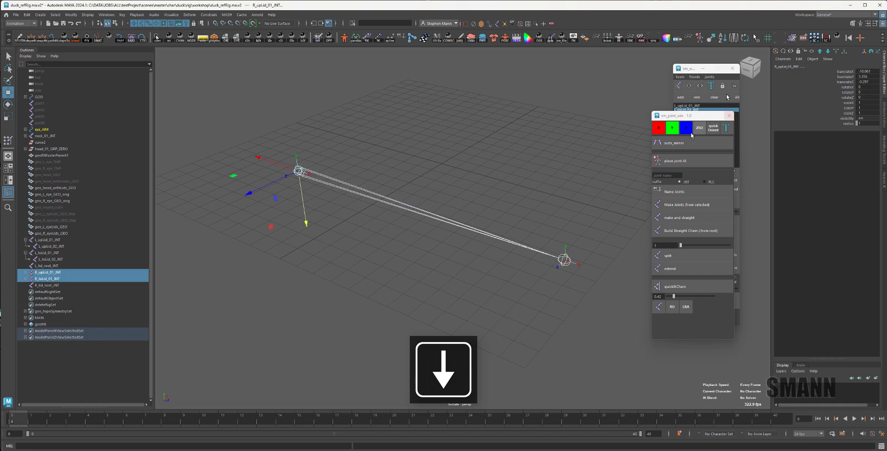
pyautogui.click(691, 131)
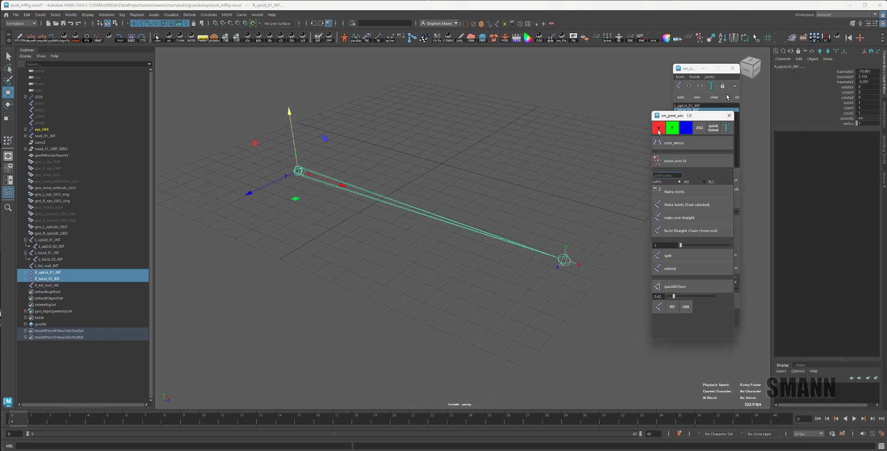
pyautogui.click(660, 131)
pyautogui.click(660, 131)
pyautogui.press('space')
pyautogui.moveTo(470, 96)
pyautogui.mouseDown()
pyautogui.moveTo(397, 97)
pyautogui.moveTo(430, 87)
pyautogui.moveTo(469, 95)
pyautogui.mouseUp()
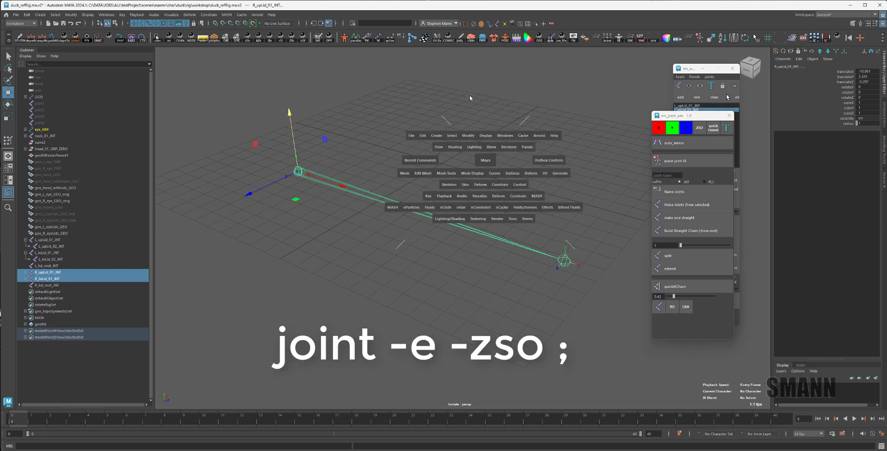
pyautogui.click(485, 117)
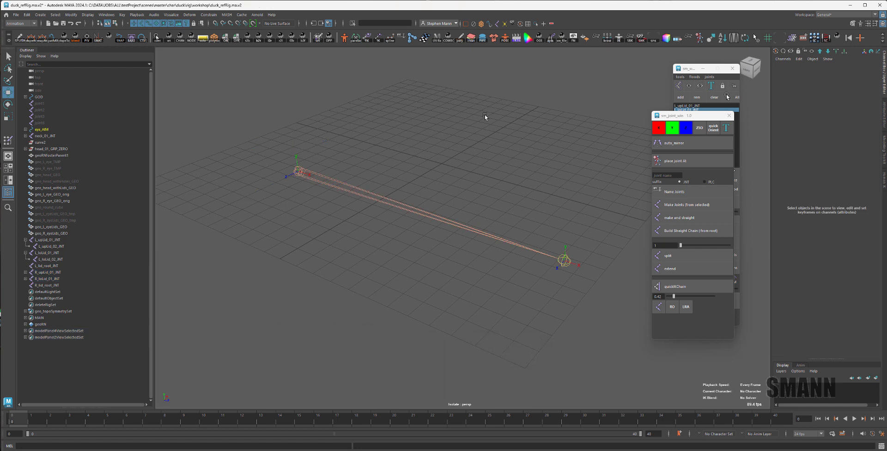
# Step: Reselect the right upper and lower lid base joints and examine their axes with the Move, Rotate and Scale tools
pyautogui.keyDown('alt'); pyautogui.moveTo(552, 173); pyautogui.dragTo(532, 169, button='middle'); pyautogui.keyUp('alt')
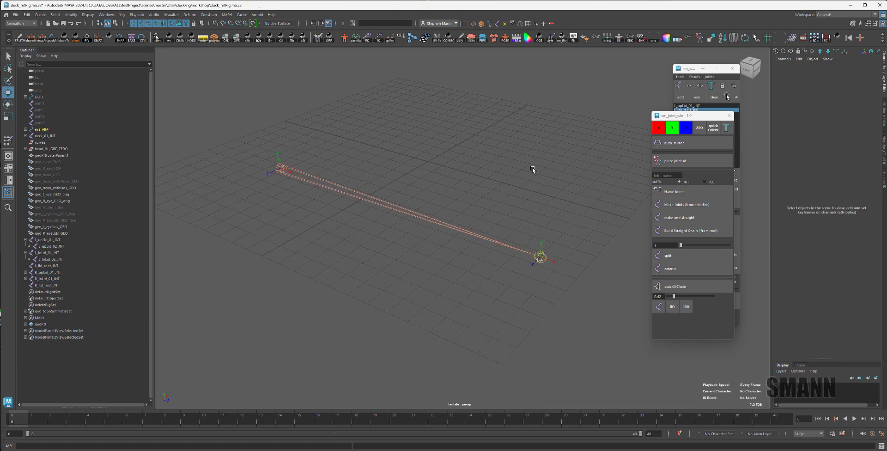
pyautogui.moveTo(385, 185); pyautogui.dragTo(449, 282)
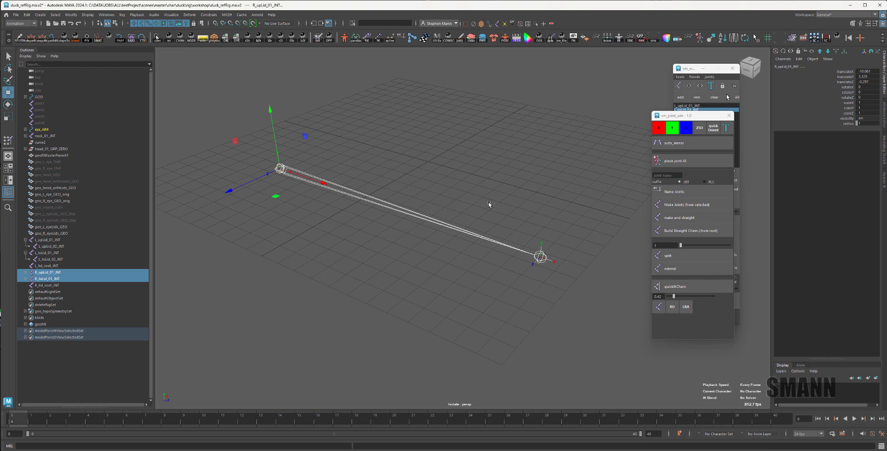
pyautogui.press('q')
pyautogui.moveTo(504, 187); pyautogui.dragTo(317, 102)
pyautogui.press('w')
pyautogui.click(500, 148)
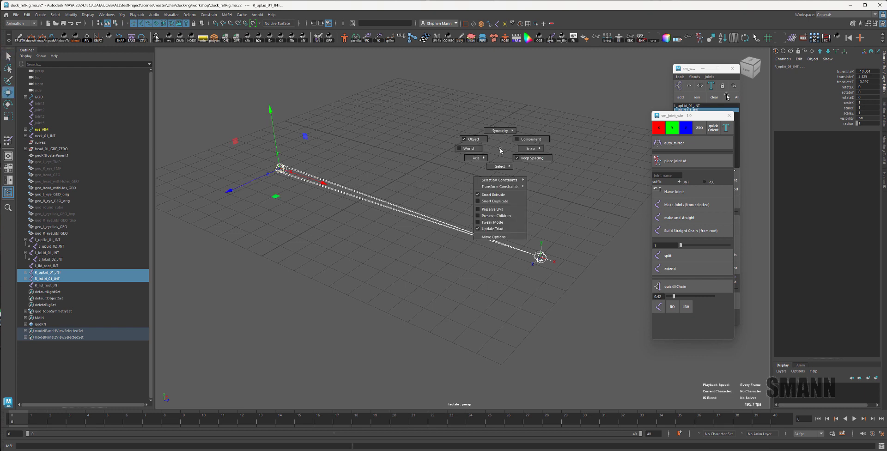
pyautogui.press('e')
pyautogui.moveTo(521, 159); pyautogui.dragTo(440, 127)
pyautogui.press('w')
pyautogui.press('e')
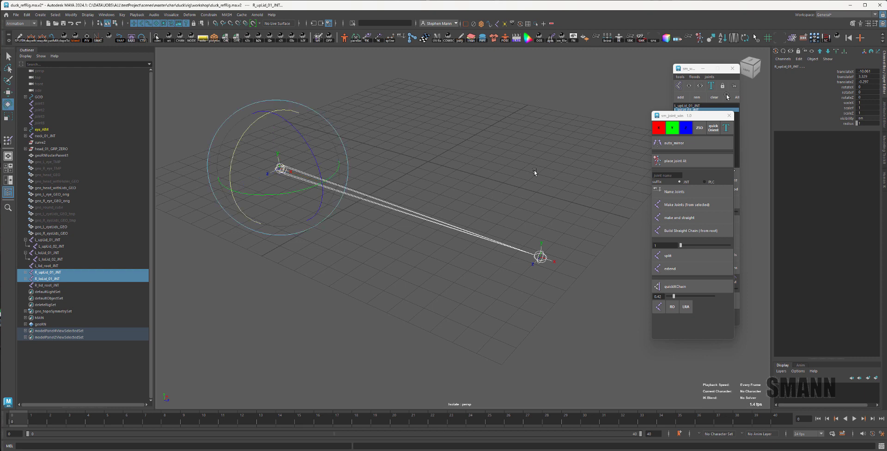
pyautogui.press('r')
pyautogui.press('e')
pyautogui.press('r')
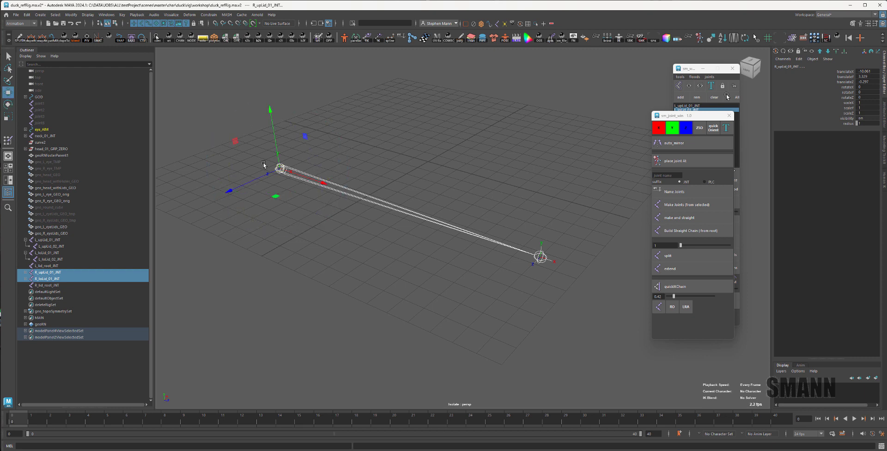
pyautogui.click(409, 180)
pyautogui.moveTo(409, 183); pyautogui.dragTo(399, 220)
pyautogui.keyDown('alt'); pyautogui.moveTo(541, 162); pyautogui.dragTo(491, 207); pyautogui.keyUp('alt')
pyautogui.keyDown('alt'); pyautogui.moveTo(491, 207); pyautogui.dragTo(565, 239, button='middle'); pyautogui.keyUp('alt')
pyautogui.click(532, 245)
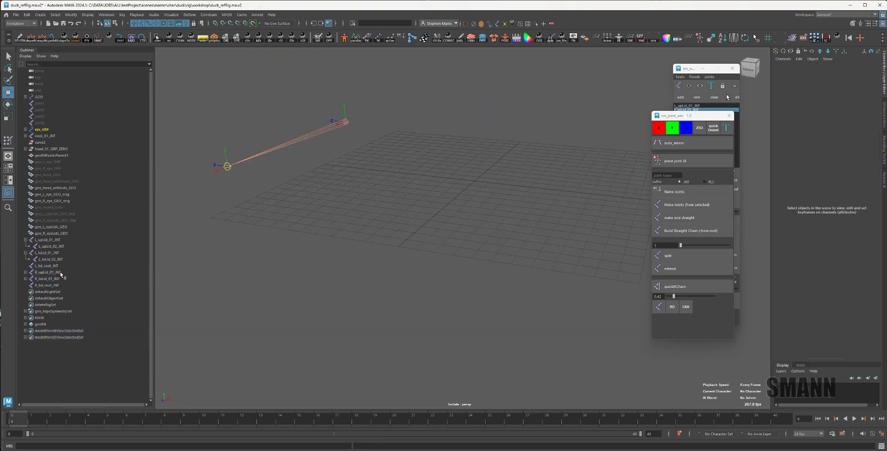
# Step: Try quickOrient on the right lid end joints, undo it, and turn on the joint label display
pyautogui.moveTo(59, 269); pyautogui.dragTo(63, 267)
pyautogui.keyDown('ctrl'); pyautogui.click(60, 285); pyautogui.keyUp('ctrl')
pyautogui.hotkey('alt', 'space')
pyautogui.click(299, 295)
pyautogui.hotkey('ctrl', 'z')
pyautogui.press('space')
pyautogui.press('Down')
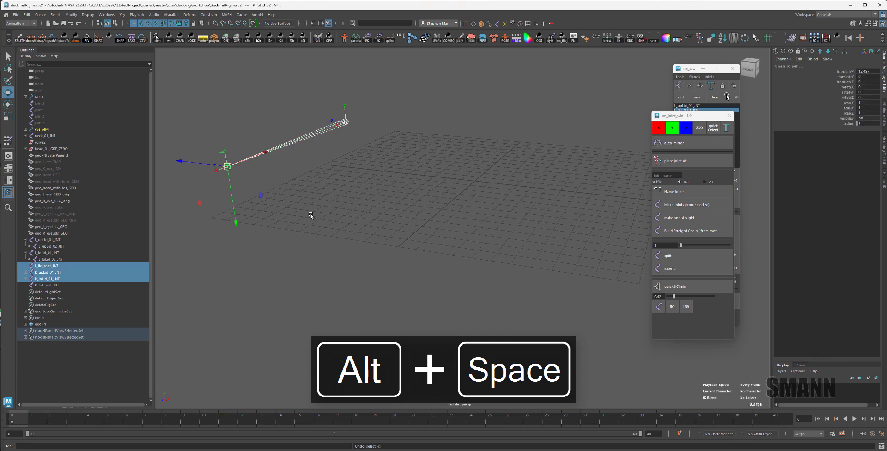
pyautogui.keyDown('alt'); pyautogui.moveTo(311, 216); pyautogui.dragTo(370, 209, button='middle'); pyautogui.keyUp('alt')
pyautogui.click(714, 129)
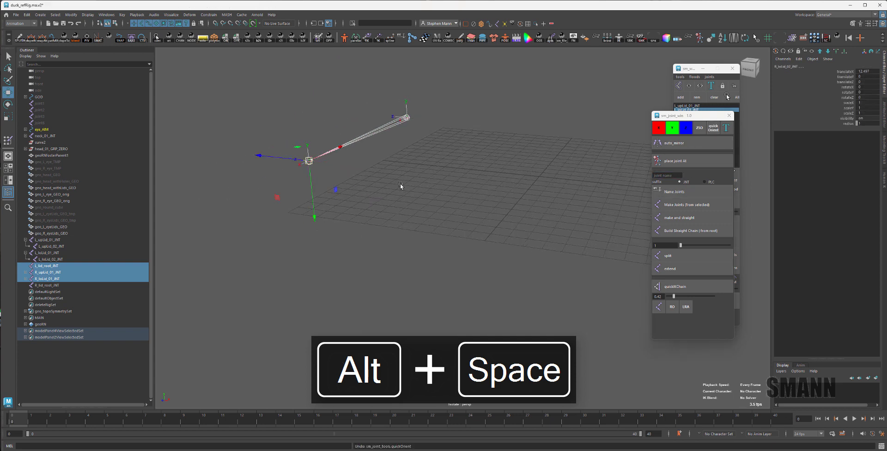
pyautogui.keyDown('alt'); pyautogui.moveTo(493, 169); pyautogui.dragTo(484, 196); pyautogui.keyUp('alt')
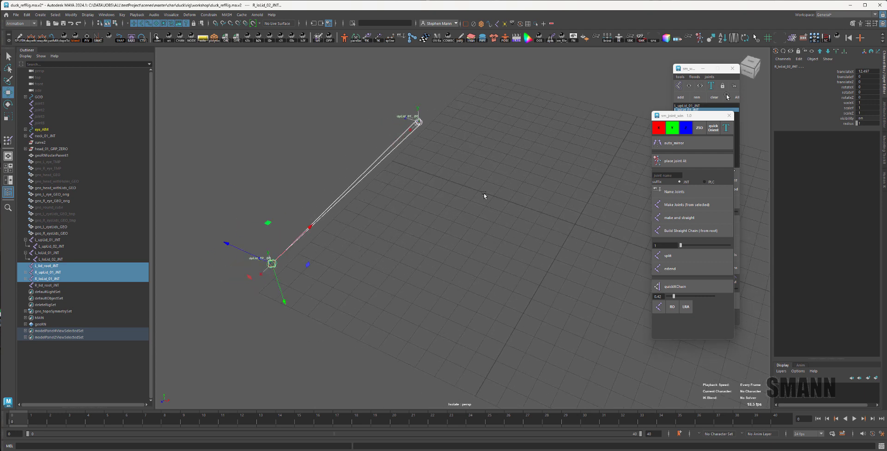
# Step: Align the axes of R_upLid_02_JNT and R_loLid_02_JNT with their parents, comparing parent and child orientation
pyautogui.click(488, 208)
pyautogui.moveTo(388, 100); pyautogui.dragTo(428, 193)
pyautogui.press('Down')
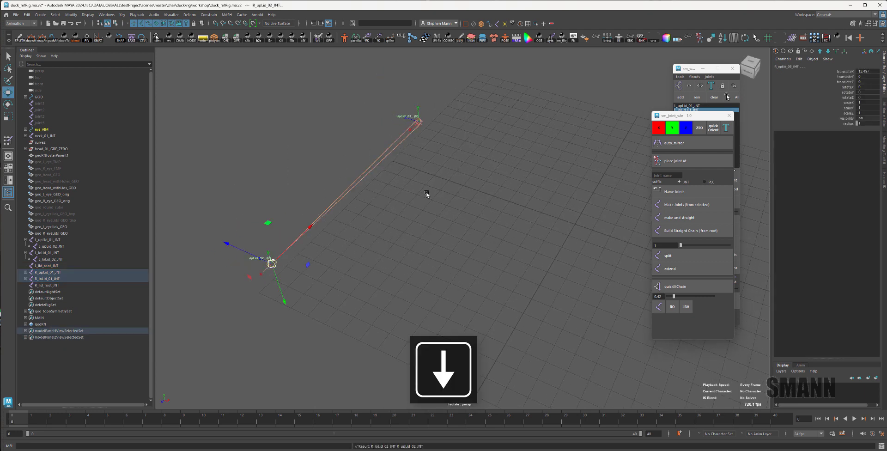
pyautogui.click(705, 140)
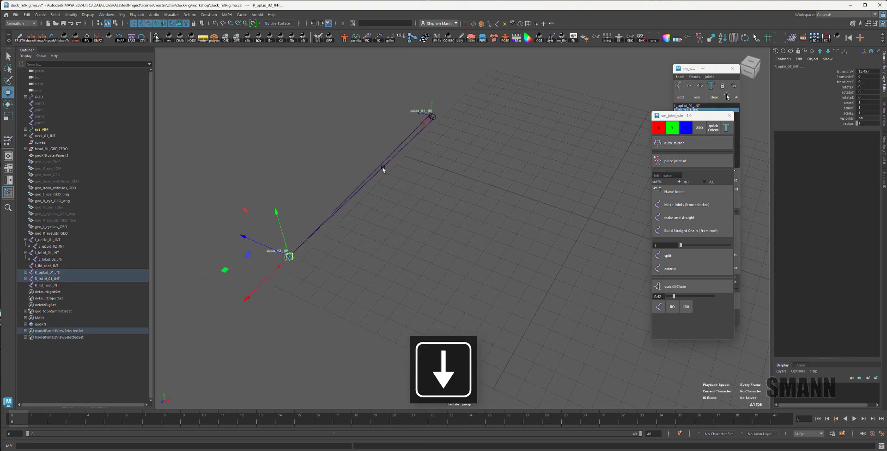
pyautogui.press('Up')
pyautogui.press('Down')
pyautogui.press('Up')
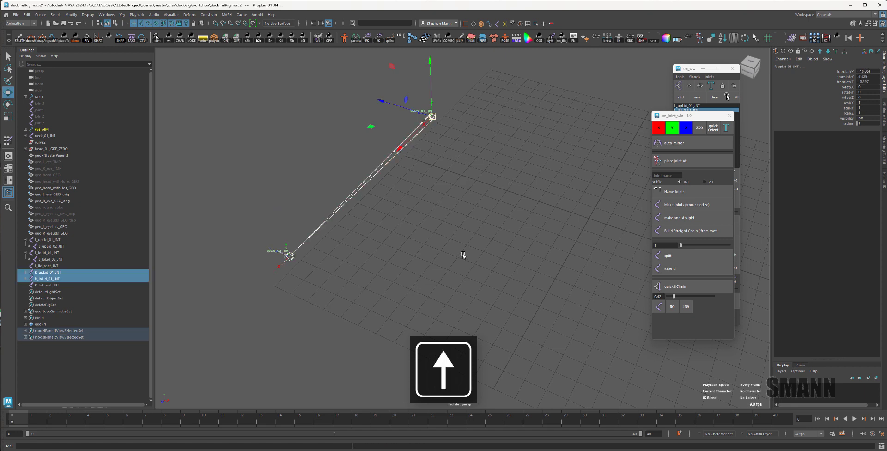
# Step: Inspect the right lid end joints' axes up close and close the sm_joint_win tools window
pyautogui.click(463, 255)
pyautogui.keyDown('alt'); pyautogui.moveTo(333, 250); pyautogui.dragTo(376, 252, button='right'); pyautogui.keyUp('alt')
pyautogui.keyDown('alt'); pyautogui.moveTo(376, 251); pyautogui.dragTo(384, 238, button='middle'); pyautogui.keyUp('alt')
pyautogui.keyDown('alt'); pyautogui.moveTo(339, 180); pyautogui.dragTo(416, 280, button='right'); pyautogui.keyUp('alt')
pyautogui.keyDown('alt'); pyautogui.moveTo(416, 279); pyautogui.dragTo(398, 223); pyautogui.keyUp('alt')
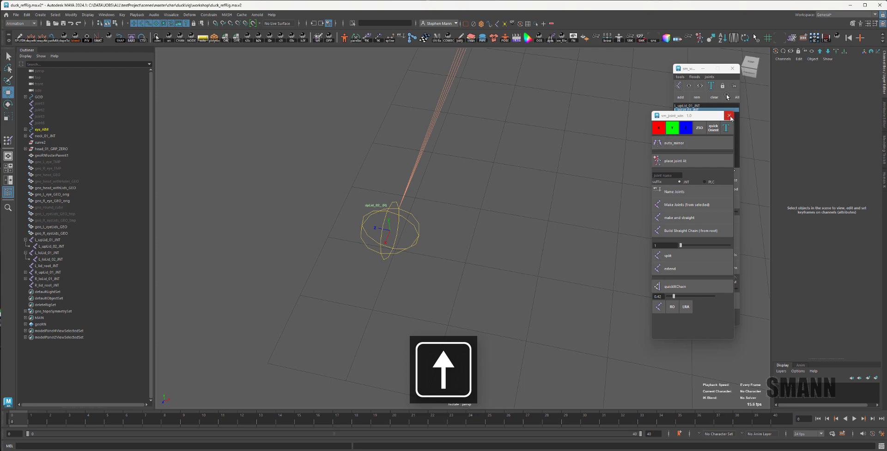
pyautogui.click(729, 115)
# Step: Toggle viewport isolation off and on and examine the right lid joints beside the left eyelid mesh
pyautogui.keyDown('alt'); pyautogui.moveTo(554, 144); pyautogui.dragTo(531, 182, button='right'); pyautogui.keyUp('alt')
pyautogui.hotkey('ctrl', '1')
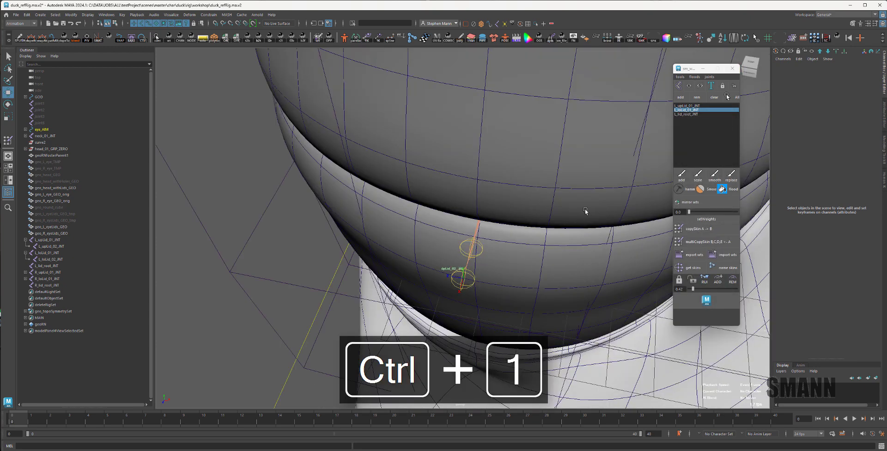
pyautogui.keyDown('alt'); pyautogui.moveTo(586, 211); pyautogui.dragTo(244, 170, button='right'); pyautogui.keyUp('alt')
pyautogui.keyDown('alt'); pyautogui.moveTo(244, 171); pyautogui.dragTo(406, 174); pyautogui.keyUp('alt')
pyautogui.hotkey('ctrl', '1')
pyautogui.keyDown('alt'); pyautogui.moveTo(513, 217); pyautogui.dragTo(358, 202, button='right'); pyautogui.keyUp('alt')
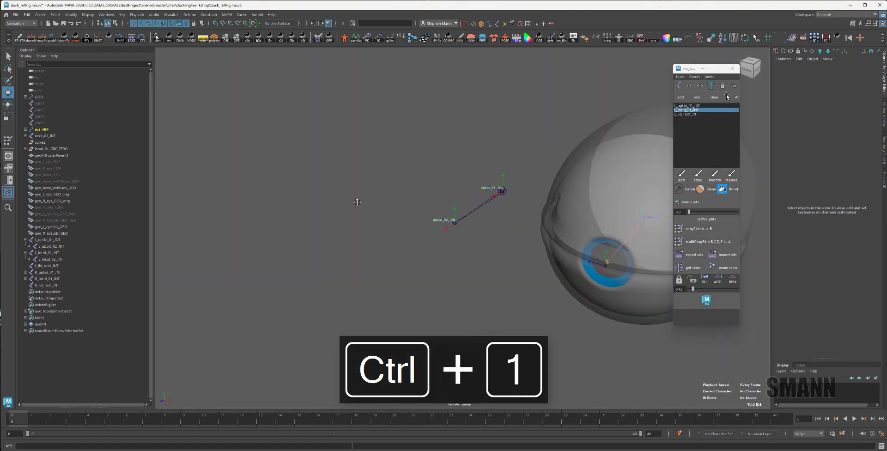
pyautogui.keyDown('alt'); pyautogui.moveTo(357, 202); pyautogui.dragTo(305, 212, button='middle'); pyautogui.keyUp('alt')
pyautogui.keyDown('alt'); pyautogui.moveTo(365, 273); pyautogui.dragTo(416, 257); pyautogui.keyUp('alt')
pyautogui.keyDown('alt'); pyautogui.moveTo(417, 257); pyautogui.dragTo(373, 263, button='middle'); pyautogui.keyUp('alt')
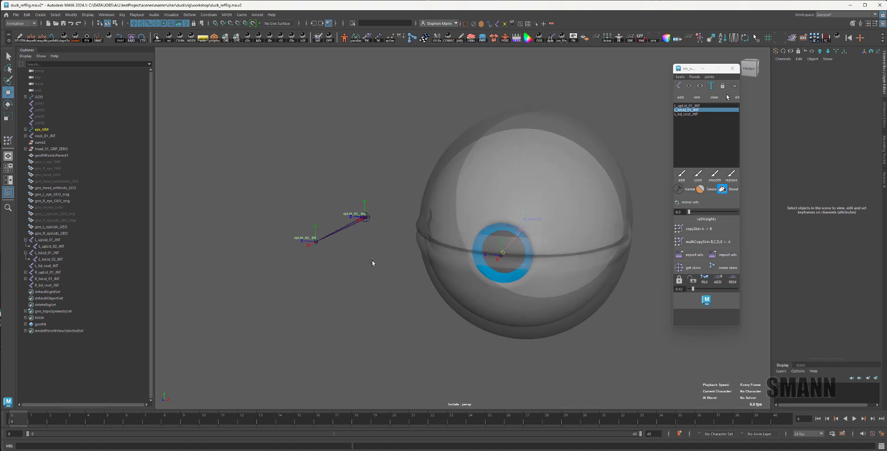
# Step: Delete curve2 from the scene
pyautogui.click(557, 193)
pyautogui.click(408, 124)
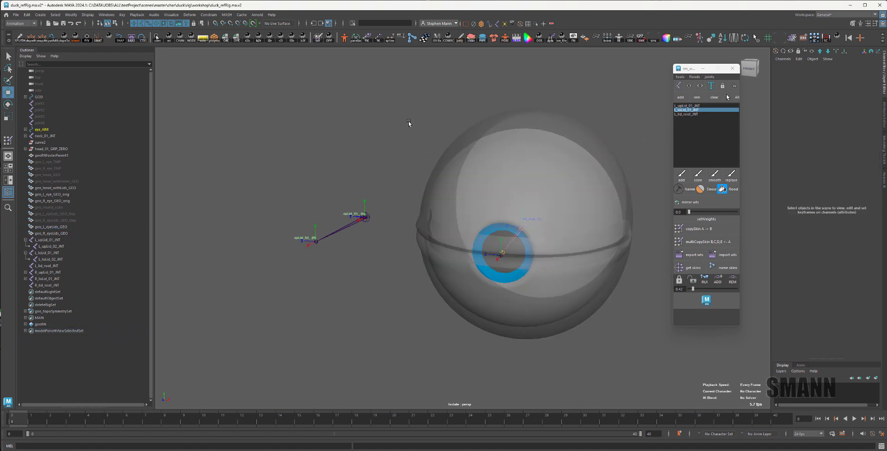
pyautogui.click(74, 142)
pyautogui.press('Delete')
# Step: Select the right eyelid mesh geo_R_eyeLids_GEO with the whole head shown, toggling X-Ray display, and return to the isolated view
pyautogui.press('space')
pyautogui.moveTo(384, 158); pyautogui.dragTo(477, 237)
pyautogui.press('space')
pyautogui.click(364, 173)
pyautogui.hotkey('alt', 'x')
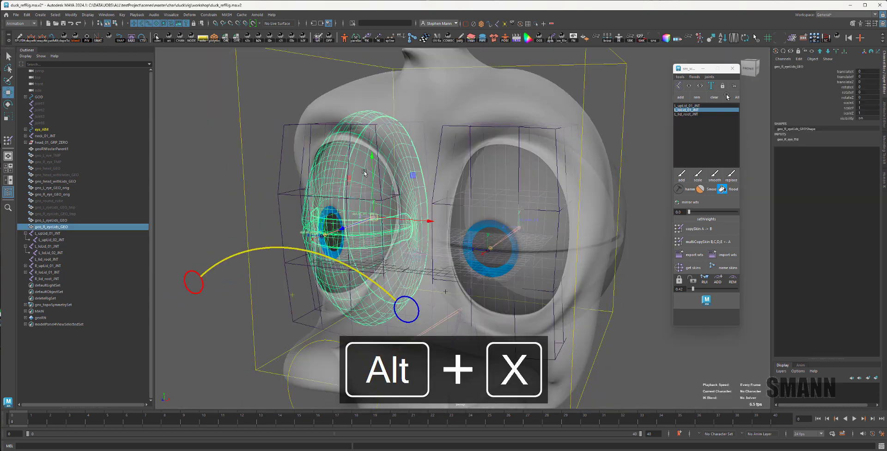
pyautogui.hotkey('alt', 'x')
pyautogui.moveTo(589, 144); pyautogui.dragTo(567, 190, button='right')
pyautogui.hotkey('alt', 'x')
pyautogui.keyDown('alt'); pyautogui.moveTo(511, 221); pyautogui.dragTo(527, 221, button='middle'); pyautogui.keyUp('alt')
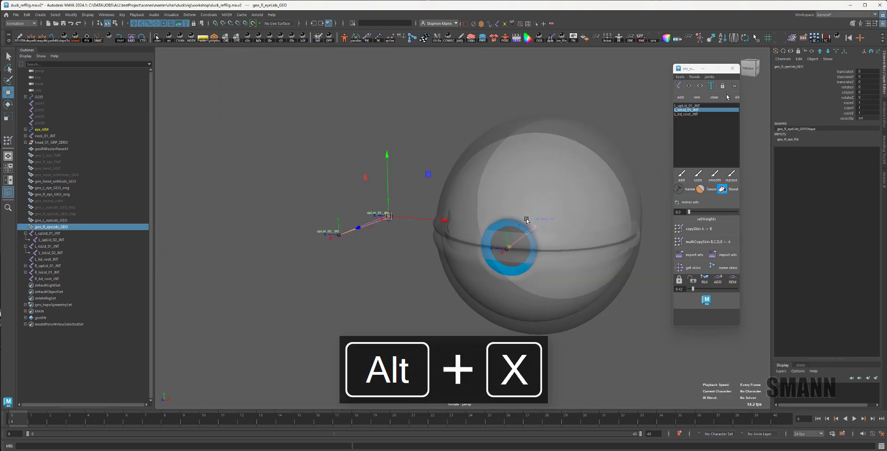
# Step: Inspect the right eyelid mesh's input node and show geo_R_eyeLids_GEO in the isolated view
pyautogui.click(789, 140)
pyautogui.click(843, 144)
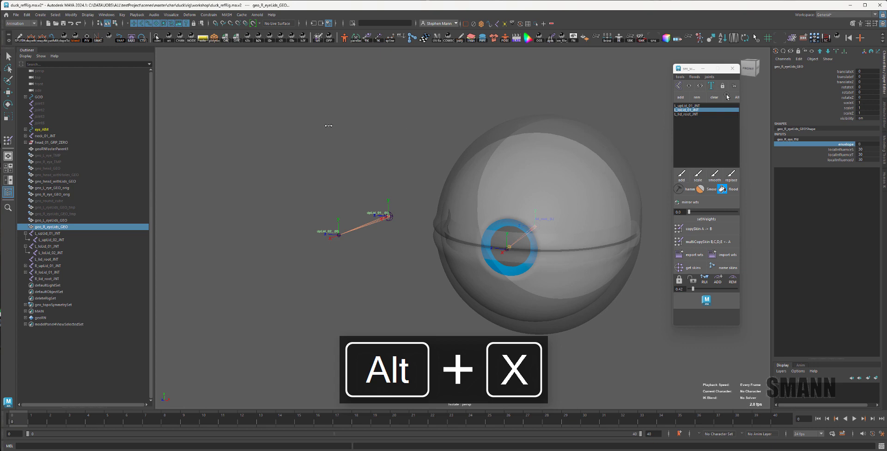
pyautogui.keyDown('alt'); pyautogui.moveTo(411, 138); pyautogui.dragTo(416, 134, button='middle'); pyautogui.keyUp('alt')
pyautogui.click(59, 227)
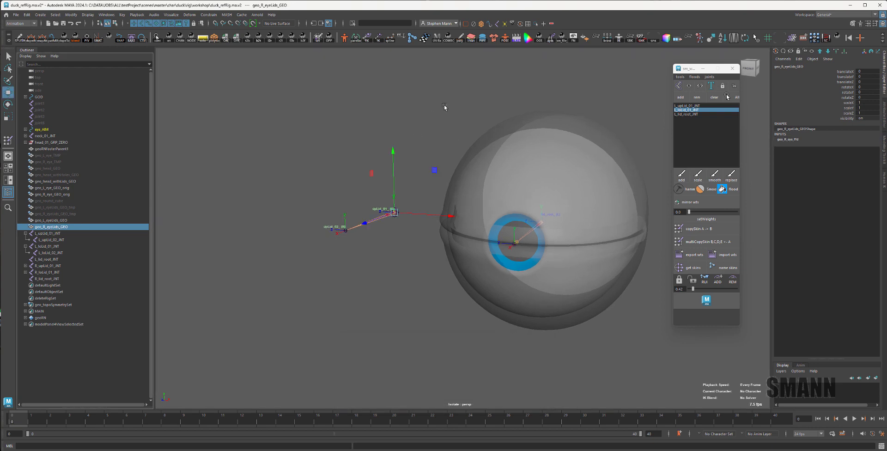
pyautogui.keyDown('alt'); pyautogui.moveTo(444, 104); pyautogui.dragTo(453, 96, button='middle'); pyautogui.keyUp('alt')
pyautogui.click(544, 25)
pyautogui.keyDown('alt'); pyautogui.moveTo(355, 314); pyautogui.dragTo(362, 320); pyautogui.keyUp('alt')
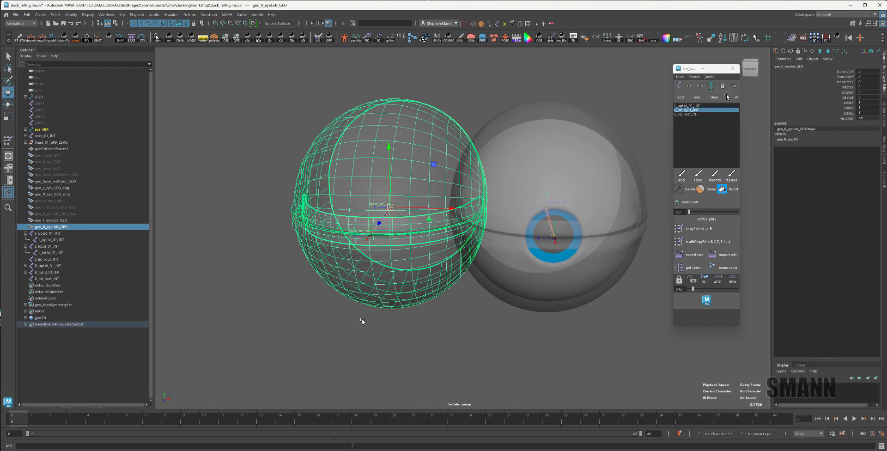
# Step: Freeze transformations on R_upLid_01_JNT, R_loLid_01_JNT, R_lid_root_JNT and geo_R_eyeLids_GEO, and bind the mesh to these three joints
pyautogui.click(422, 311)
pyautogui.keyDown('alt'); pyautogui.moveTo(415, 159); pyautogui.dragTo(393, 235); pyautogui.keyUp('alt')
pyautogui.press('q')
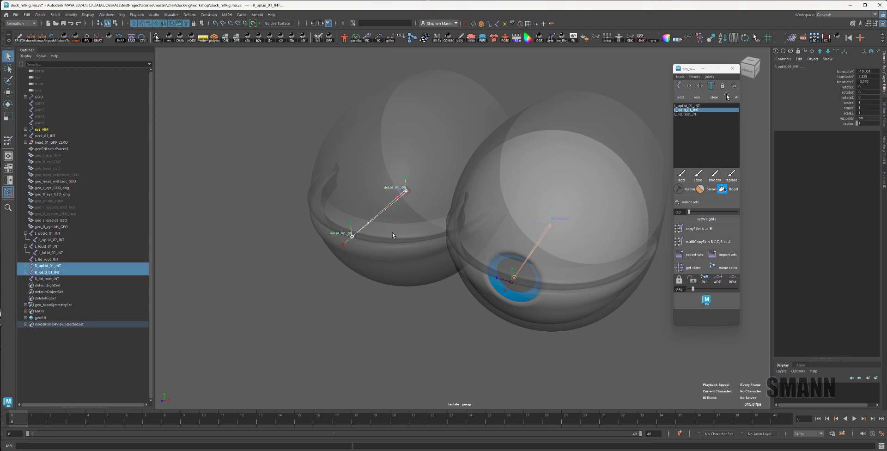
pyautogui.keyDown('shift'); pyautogui.click(410, 191); pyautogui.keyUp('shift')
pyautogui.keyDown('shift'); pyautogui.click(436, 110); pyautogui.keyUp('shift')
pyautogui.press('space')
pyautogui.moveTo(302, 124); pyautogui.dragTo(302, 83)
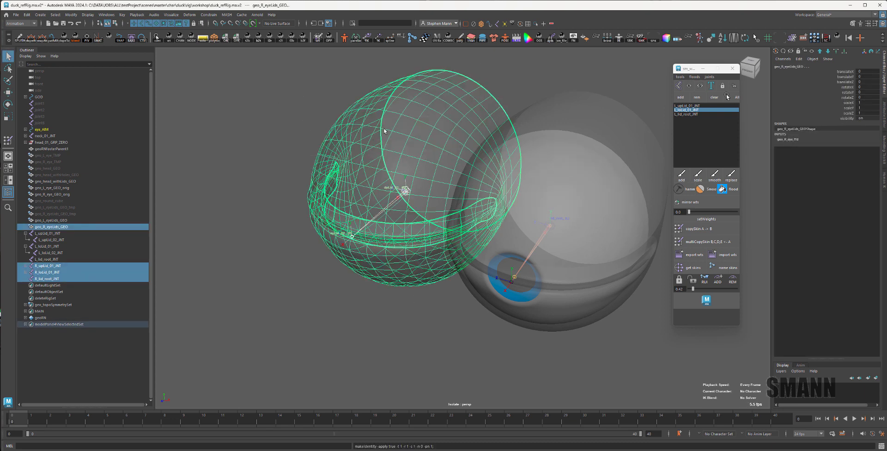
pyautogui.keyDown('shift'); pyautogui.click(442, 137); pyautogui.keyUp('shift')
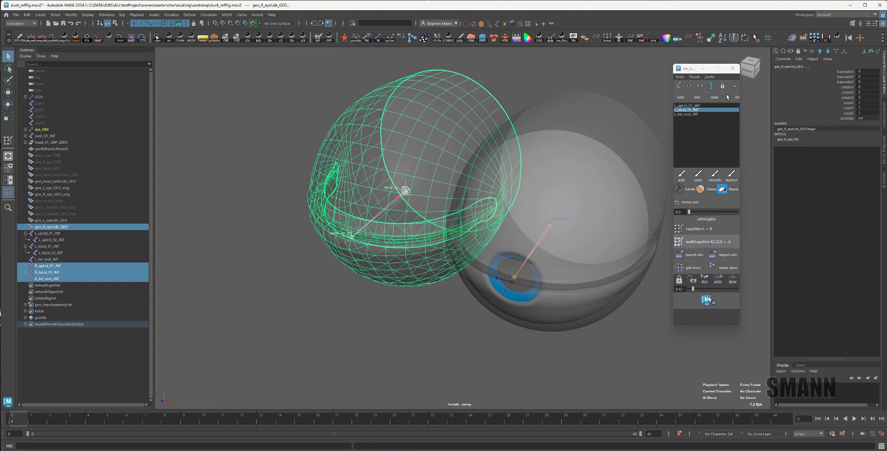
pyautogui.rightClick(726, 301)
pyautogui.moveTo(727, 303); pyautogui.dragTo(729, 284, button='right')
pyautogui.click(555, 69)
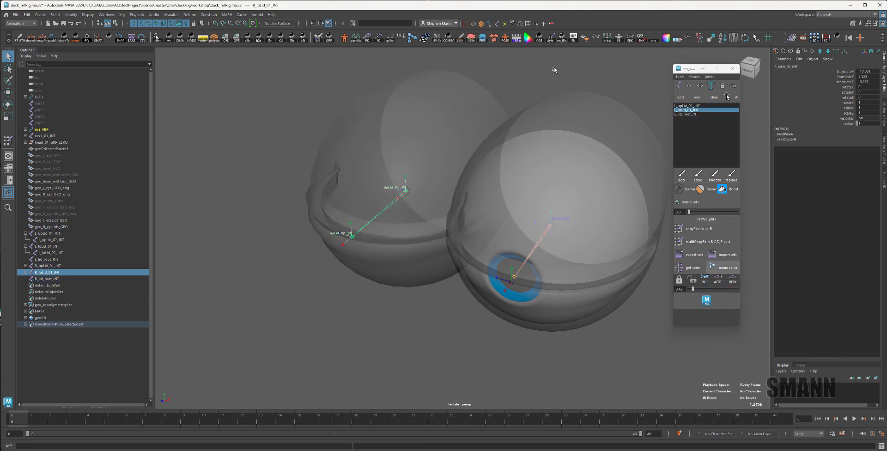
pyautogui.hotkey('ctrl', 'z')
pyautogui.click(720, 375)
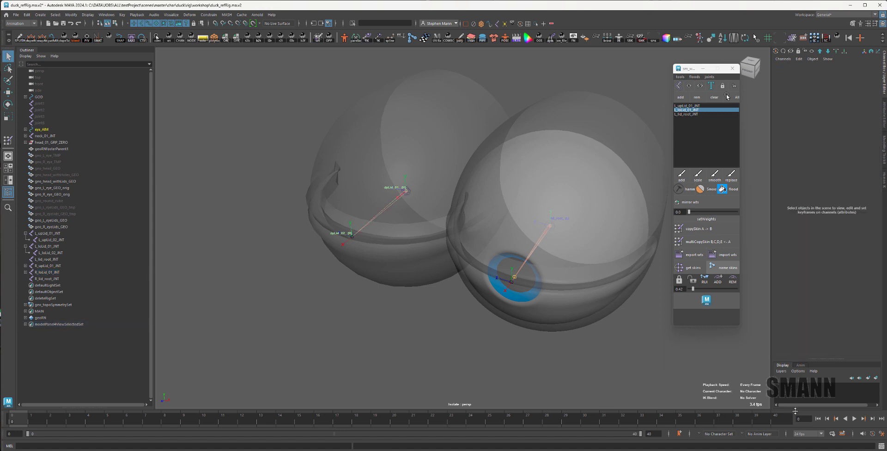
pyautogui.hotkey('ctrl', 'z')
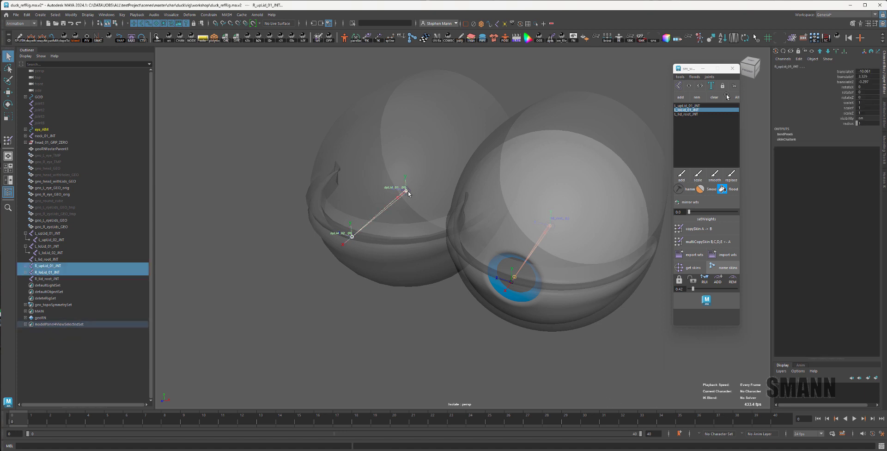
pyautogui.keyDown('shift'); pyautogui.click(409, 194); pyautogui.keyUp('shift')
pyautogui.keyDown('shift'); pyautogui.click(432, 100); pyautogui.keyUp('shift')
pyautogui.press('space')
pyautogui.click(412, 122)
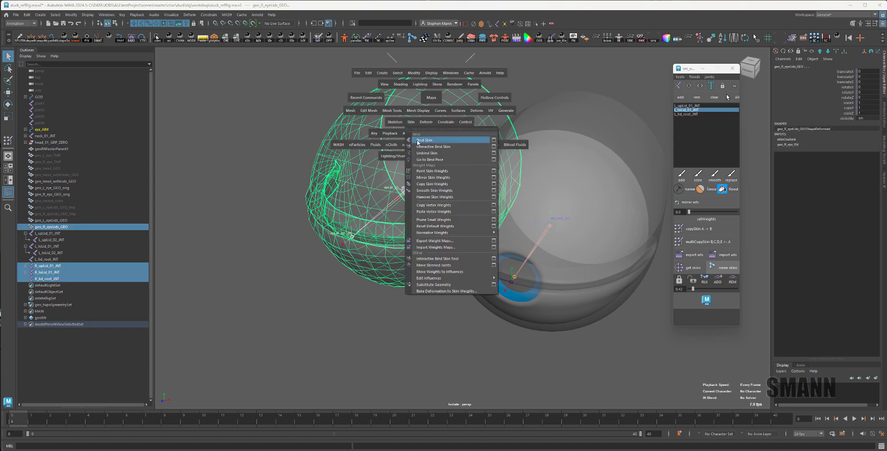
pyautogui.click(418, 140)
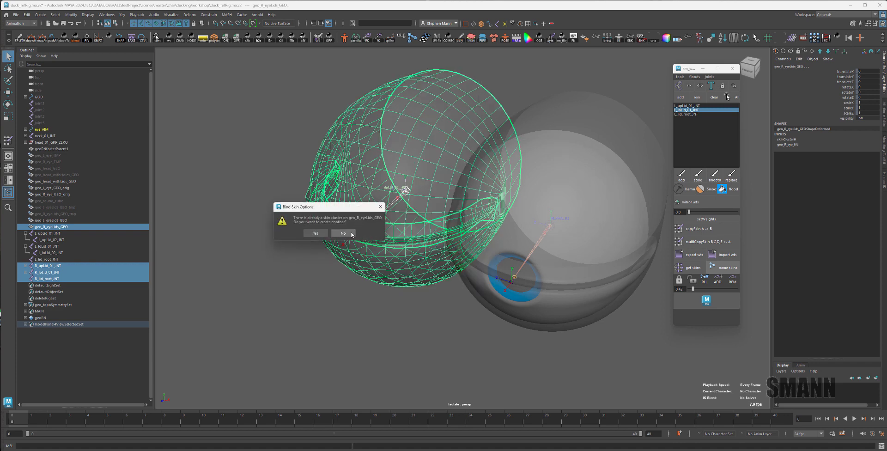
pyautogui.click(343, 233)
# Step: Test-rotate a right lid joint to check how the bound eyelid mesh deforms, and undo the rotation
pyautogui.click(394, 207)
pyautogui.click(393, 205)
pyautogui.press('e')
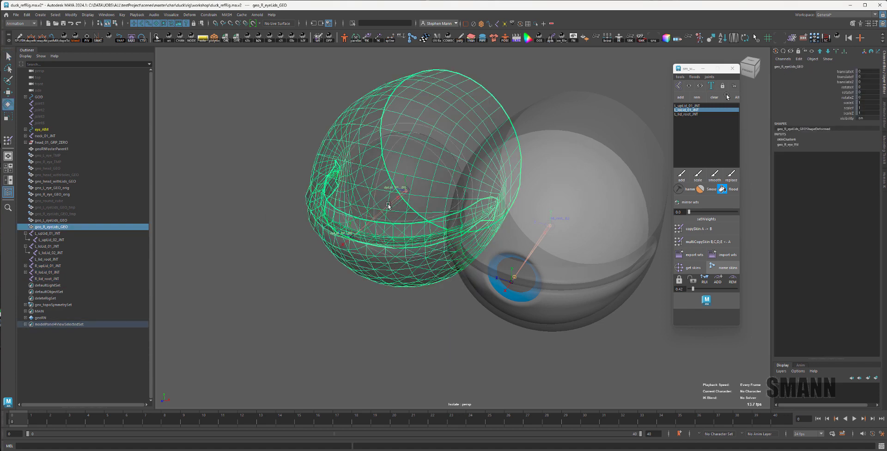
pyautogui.click(551, 71)
pyautogui.click(391, 202)
pyautogui.moveTo(375, 197); pyautogui.dragTo(392, 153)
pyautogui.hotkey('ctrl', 'z')
pyautogui.hotkey('ctrl', 'z')
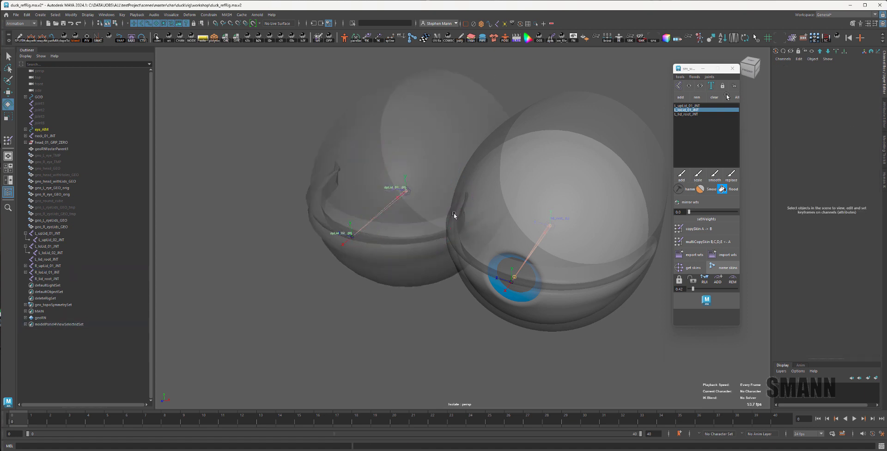
# Step: Select geo_L_eyeLids_GEO as the source and add geo_R_eyeLids_GEO as the target for mirroring skin weights
pyautogui.click(593, 137)
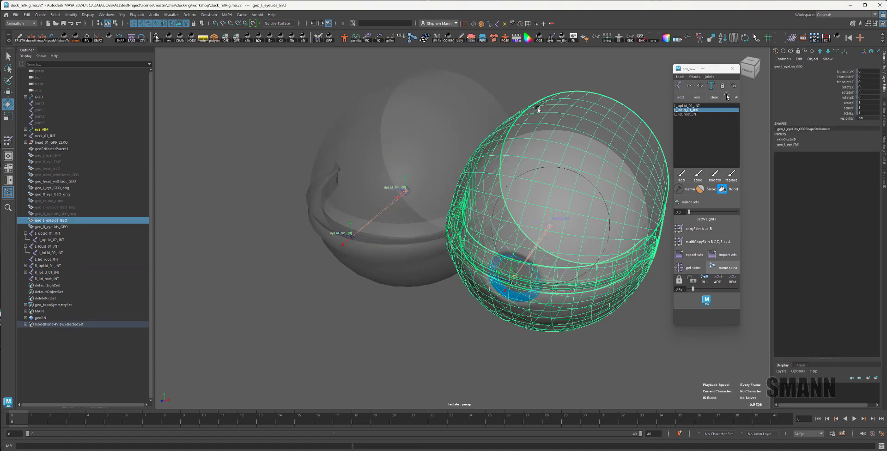
pyautogui.keyDown('alt'); pyautogui.moveTo(556, 111); pyautogui.dragTo(484, 106); pyautogui.keyUp('alt')
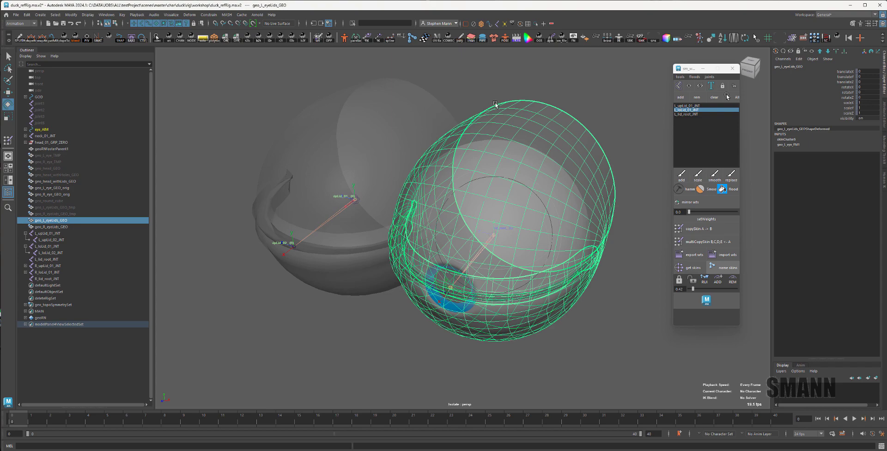
pyautogui.keyDown('shift'); pyautogui.click(420, 101); pyautogui.keyUp('shift')
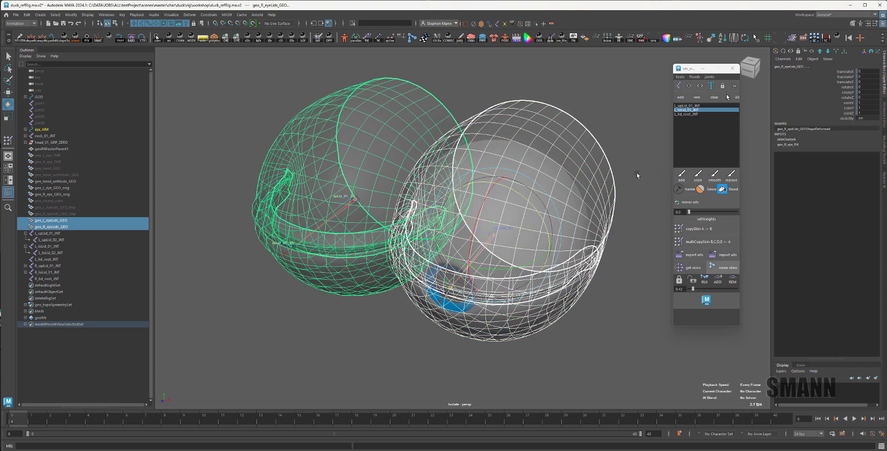
pyautogui.keyDown('alt'); pyautogui.moveTo(637, 174); pyautogui.dragTo(595, 119); pyautogui.keyUp('alt')
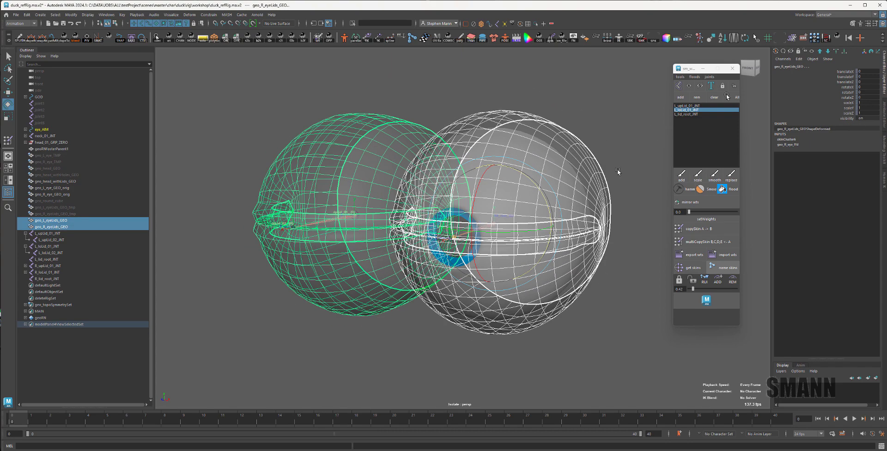
# Step: Test-rotate the right lid joint before mirroring the weights, and undo back to the eyelid selection
pyautogui.click(579, 140)
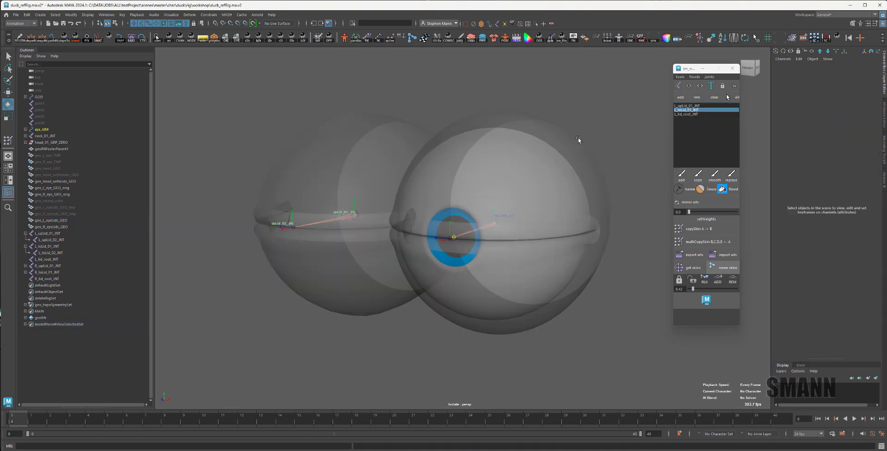
pyautogui.click(338, 219)
pyautogui.moveTo(319, 203); pyautogui.dragTo(311, 223)
pyautogui.hotkey('ctrl', 'z')
# Step: Mirror the skin weights from geo_L_eyeLids_GEO to geo_R_eyeLids_GEO, with Influence Association 1 set to Label and 2 to One to one
pyautogui.click(463, 76)
pyautogui.keyDown('alt'); pyautogui.moveTo(455, 148); pyautogui.dragTo(238, 137); pyautogui.keyUp('alt')
pyautogui.press('space')
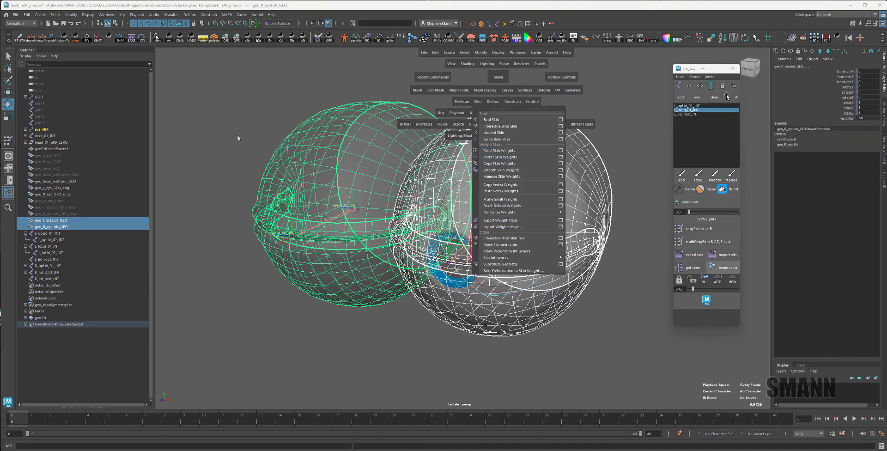
pyautogui.press('space')
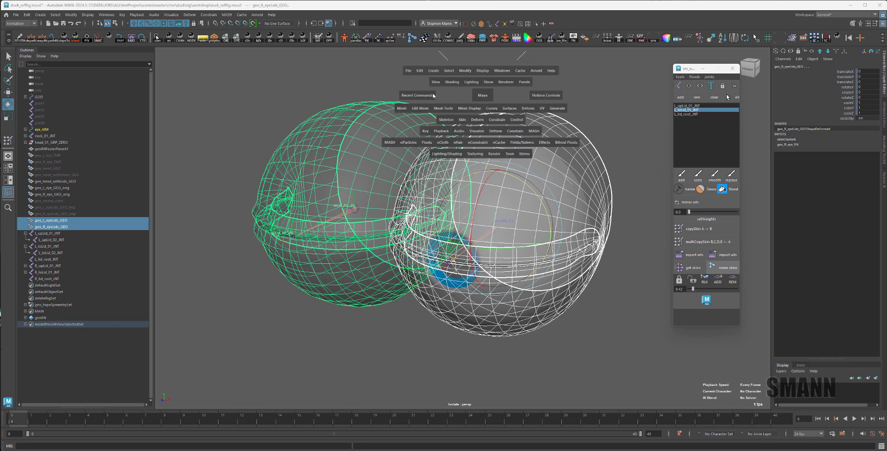
pyautogui.click(461, 120)
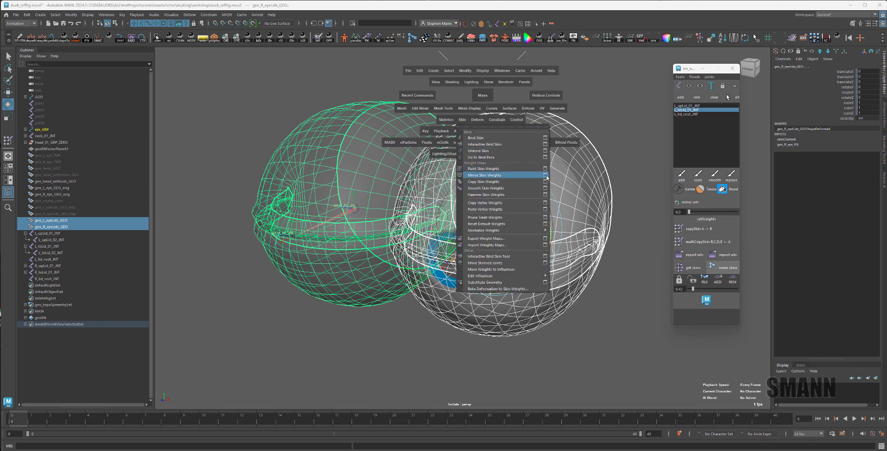
pyautogui.click(546, 175)
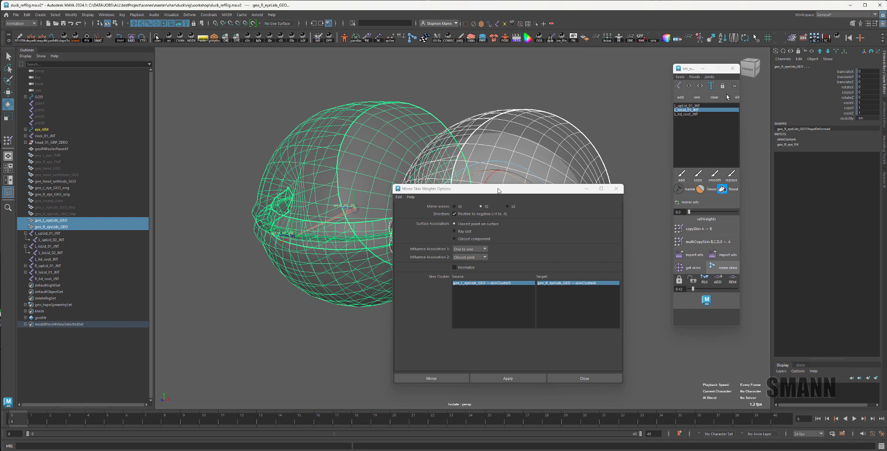
pyautogui.moveTo(498, 191); pyautogui.dragTo(546, 187)
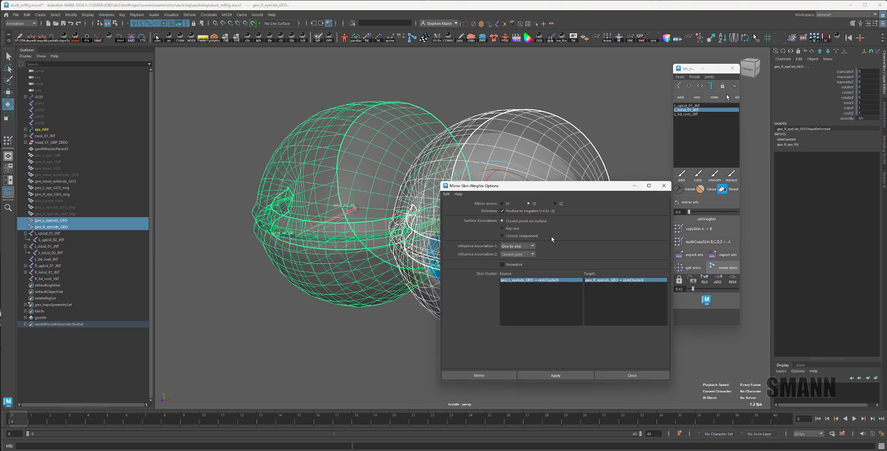
pyautogui.click(527, 245)
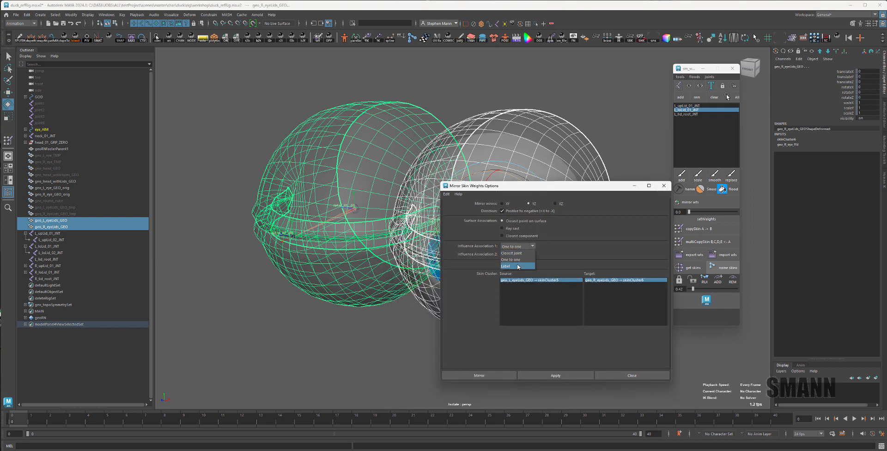
pyautogui.click(525, 253)
pyautogui.click(526, 253)
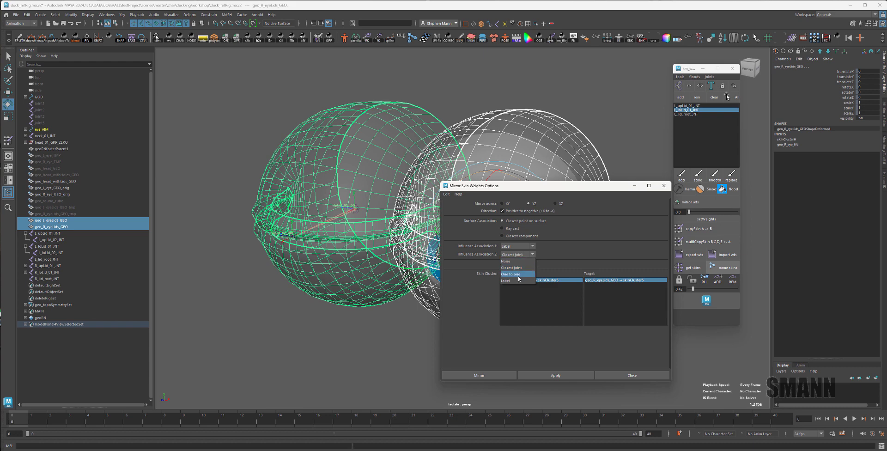
pyautogui.click(518, 275)
pyautogui.click(557, 376)
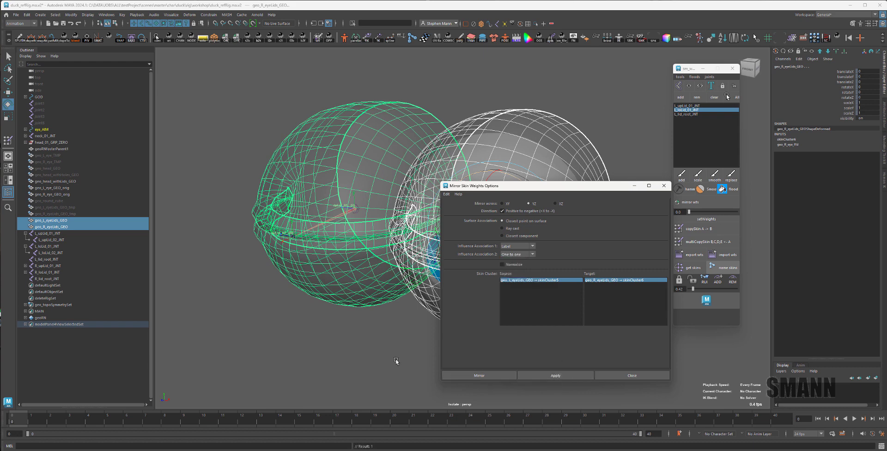
# Step: Test-rotate R_upLid_01_JNT to check the mirrored upper lid weights, undo it, and inspect the mesh with X-Ray toggled
pyautogui.click(339, 218)
pyautogui.moveTo(322, 196); pyautogui.dragTo(331, 160)
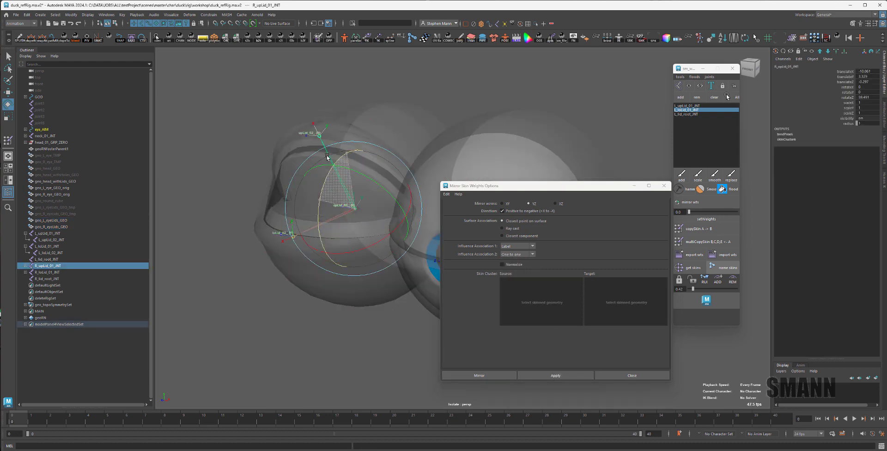
pyautogui.hotkey('ctrl', 'z')
pyautogui.hotkey('alt', 'x')
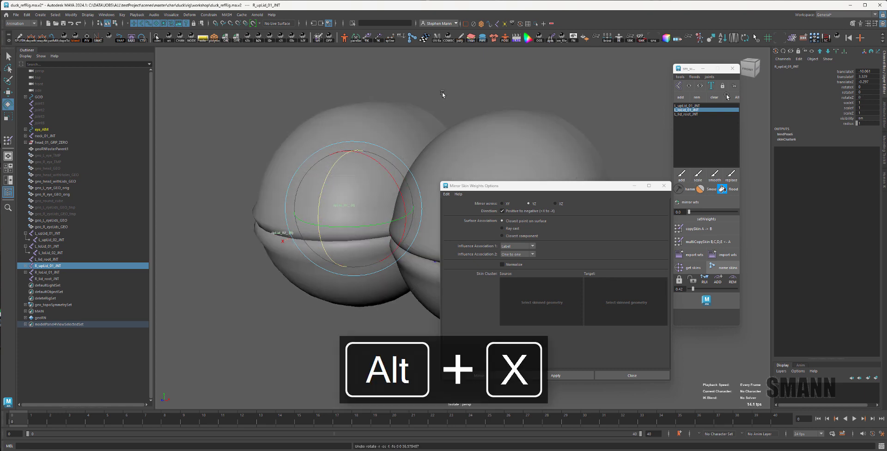
pyautogui.hotkey('alt', 'x')
# Step: Test-rotate R_loLid_01_JNT to check the mirrored lower lid weights, undo it, and show the mesh without X-Ray
pyautogui.click(326, 223)
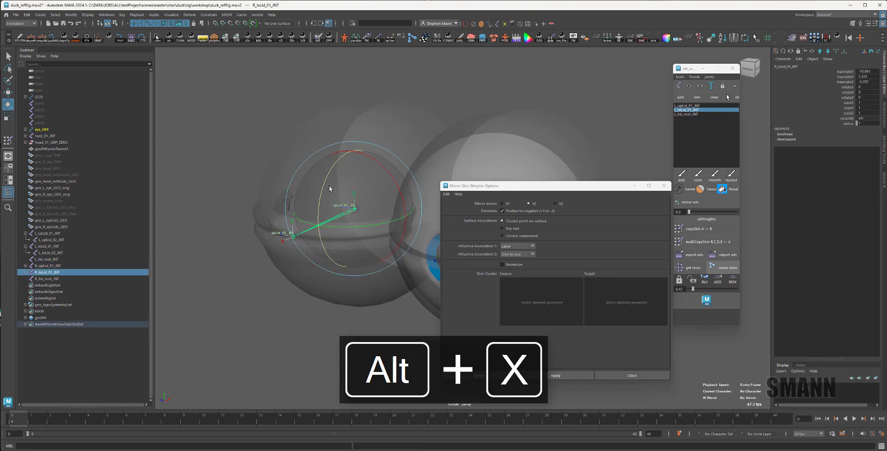
pyautogui.moveTo(324, 195); pyautogui.dragTo(322, 222)
pyautogui.hotkey('ctrl', 'z')
pyautogui.hotkey('alt', 'x')
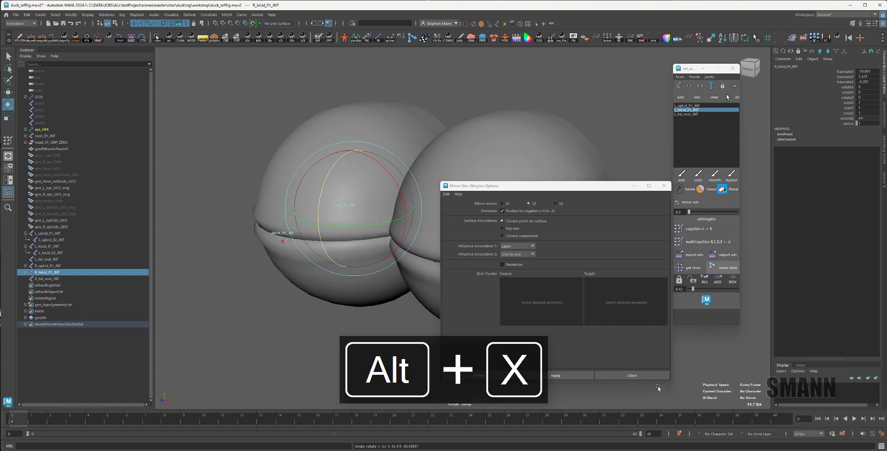
# Step: Close the Mirror Skin Weights options and turn X-Ray display back on
pyautogui.click(650, 376)
pyautogui.click(651, 375)
pyautogui.hotkey('alt', 'x')
pyautogui.keyDown('alt'); pyautogui.moveTo(650, 377); pyautogui.dragTo(620, 383); pyautogui.keyUp('alt')
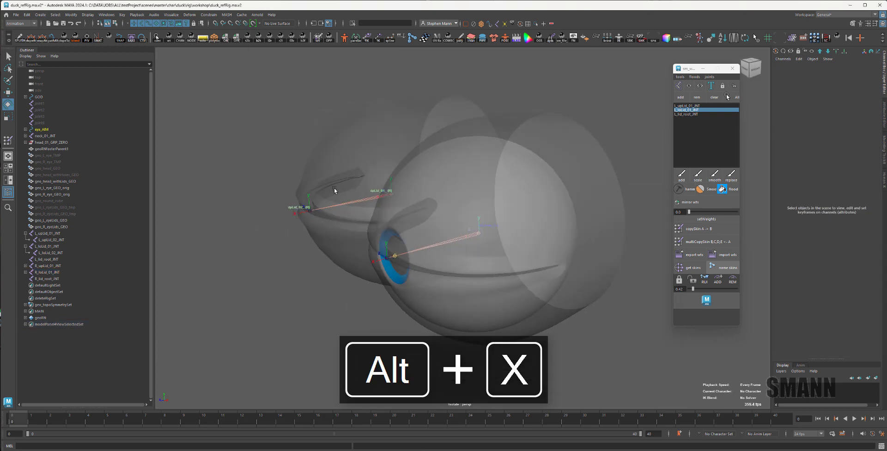
# Step: Key the rotation of R_upLid_01_JNT and R_loLid_01_JNT at frame 0 and check L_loLid_01_JNT's pose at frame 35
pyautogui.moveTo(334, 188); pyautogui.dragTo(356, 286)
pyautogui.press('s')
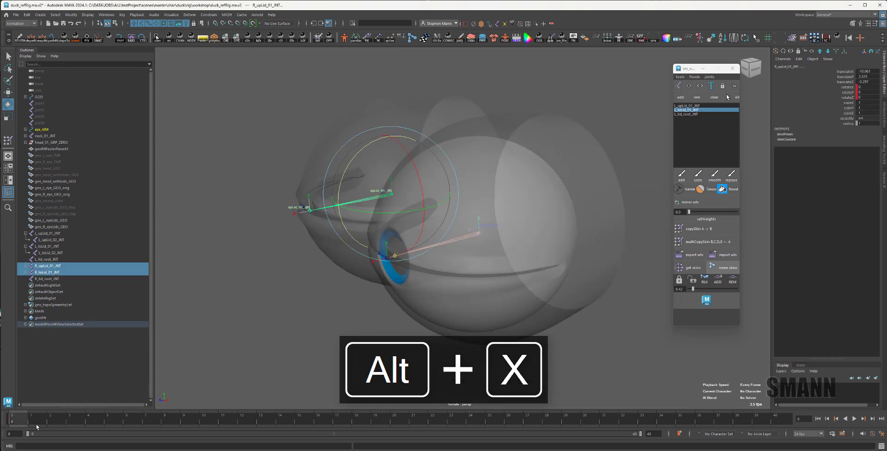
pyautogui.moveTo(552, 423); pyautogui.dragTo(683, 424)
pyautogui.click(490, 366)
pyautogui.click(428, 289)
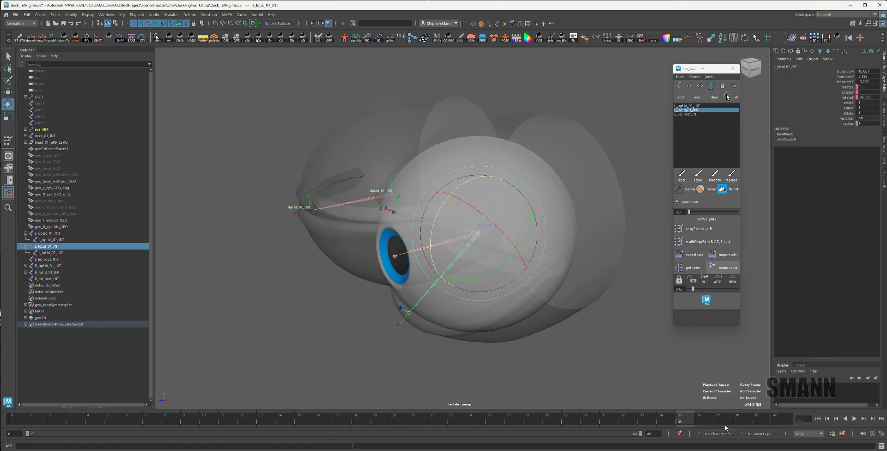
# Step: At frame 36, rotate R_upLid_01_JNT in the side view to a rotateZ of about 24.6 to open the right upper lid
pyautogui.click(707, 422)
pyautogui.click(636, 378)
pyautogui.click(356, 198)
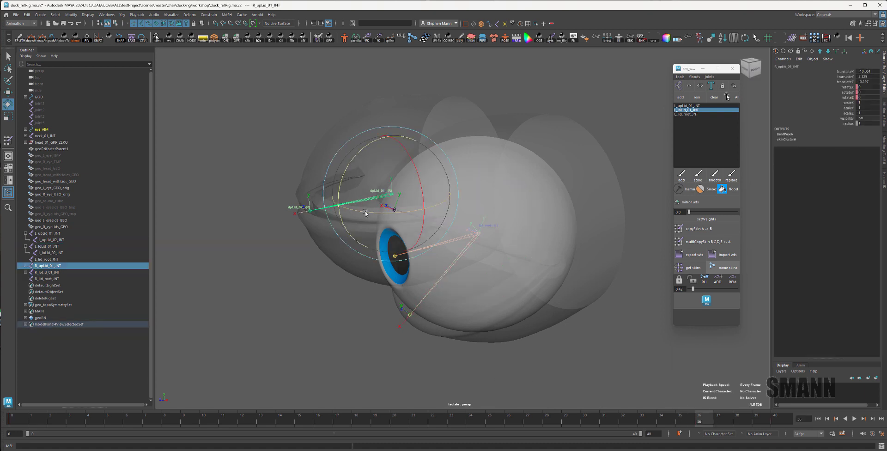
pyautogui.moveTo(339, 181); pyautogui.dragTo(452, 163)
pyautogui.press('space')
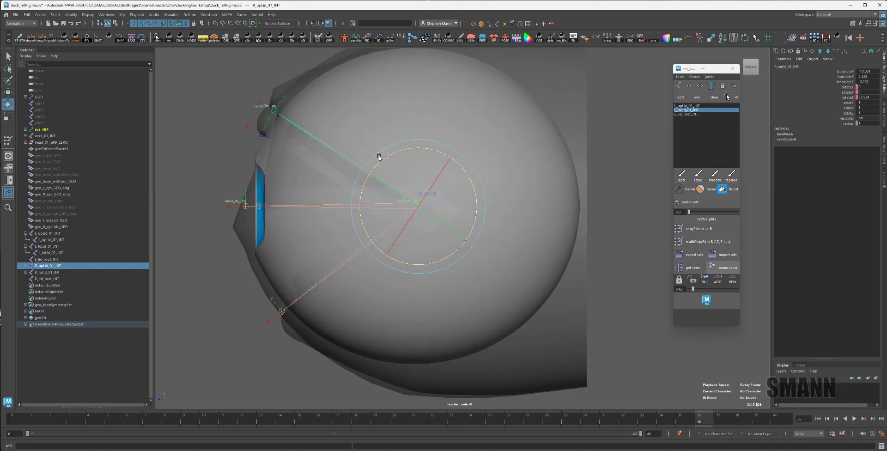
pyautogui.moveTo(379, 157)
pyautogui.mouseDown()
pyautogui.moveTo(404, 148)
pyautogui.moveTo(396, 155)
pyautogui.mouseUp()
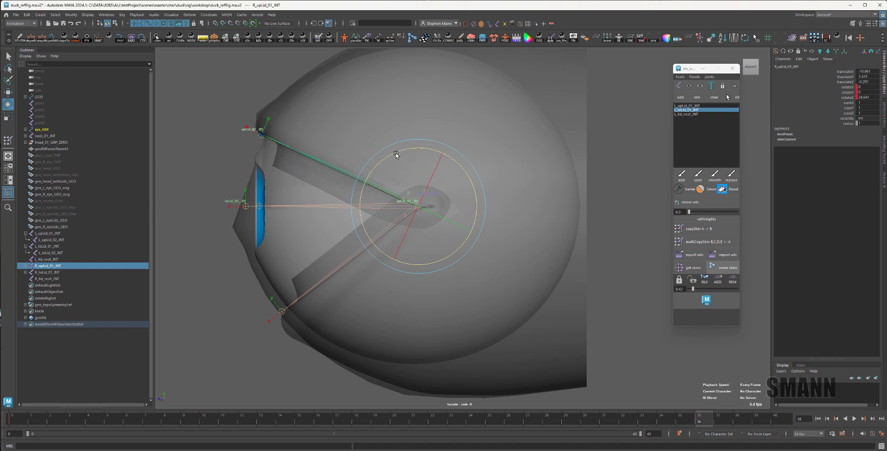
pyautogui.press('+')
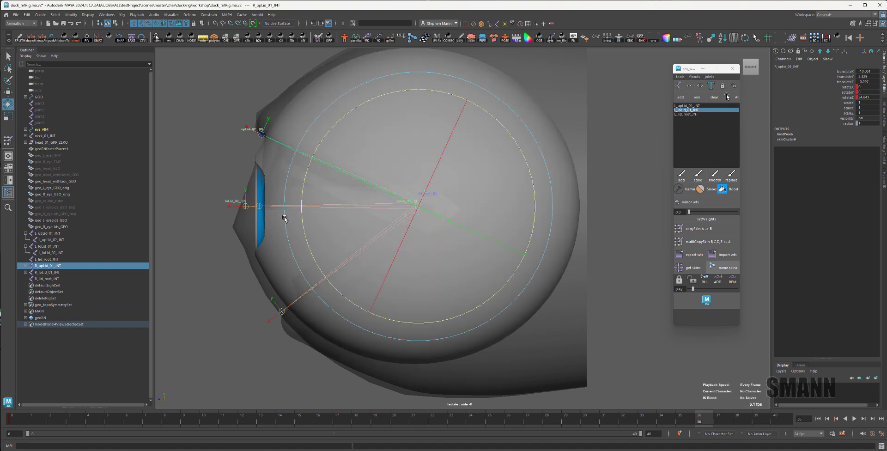
# Step: Rotate R_loLid_01_JNT in the side view to open the right lower lid, and select geo_R_eyeLids_GEO in perspective without X-Ray
pyautogui.click(55, 273)
pyautogui.moveTo(327, 134); pyautogui.dragTo(448, 211)
pyautogui.hotkey('alt', 'x')
pyautogui.press('space')
pyautogui.keyDown('alt'); pyautogui.moveTo(458, 220); pyautogui.dragTo(548, 215); pyautogui.keyUp('alt')
pyautogui.click(466, 265)
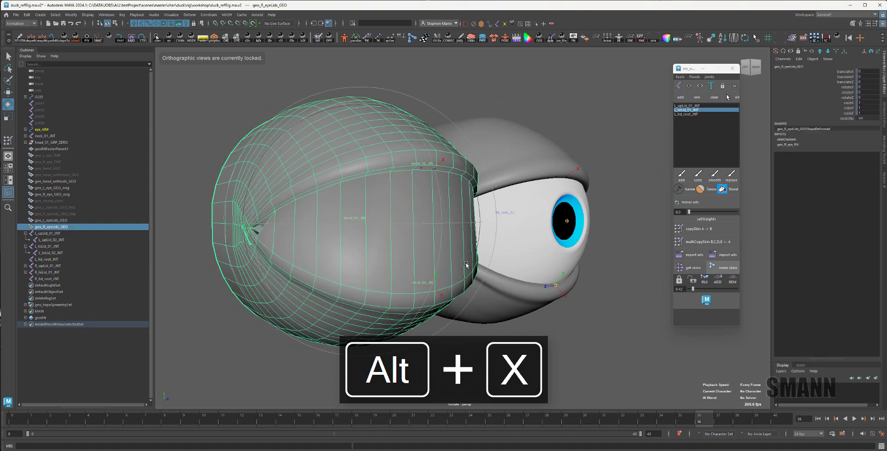
# Step: Set the envelope of geo_R_eyeLids_GEO's skin cluster to 0 and examine the undeformed lid rims in X-Ray
pyautogui.click(553, 171)
pyautogui.click(618, 128)
pyautogui.click(444, 168)
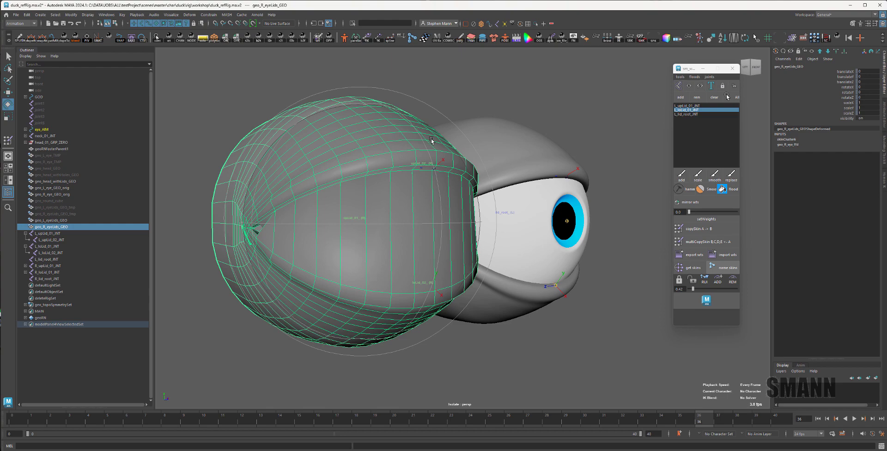
pyautogui.click(794, 139)
pyautogui.click(850, 145)
pyautogui.moveTo(573, 88); pyautogui.dragTo(478, 71, button='middle')
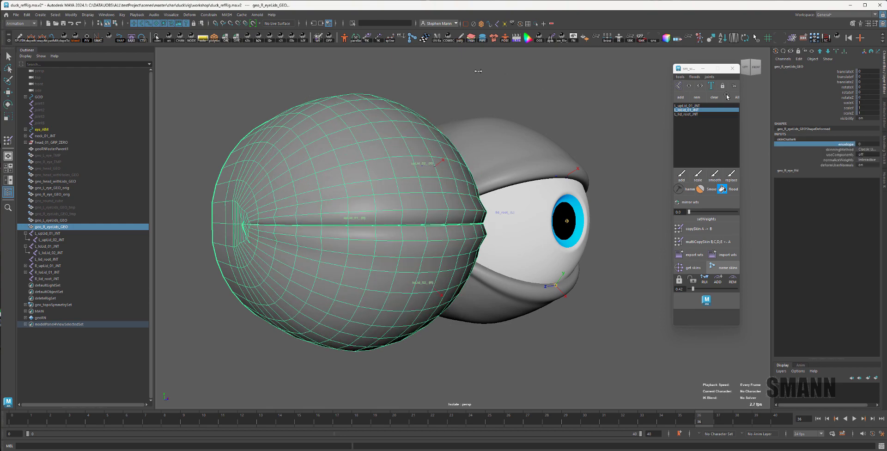
pyautogui.hotkey('alt', 'x')
pyautogui.keyDown('alt'); pyautogui.moveTo(393, 319); pyautogui.dragTo(529, 330); pyautogui.keyUp('alt')
pyautogui.keyDown('alt'); pyautogui.moveTo(528, 331); pyautogui.dragTo(612, 342, button='right'); pyautogui.keyUp('alt')
pyautogui.keyDown('alt'); pyautogui.moveTo(612, 342); pyautogui.dragTo(382, 319, button='middle'); pyautogui.keyUp('alt')
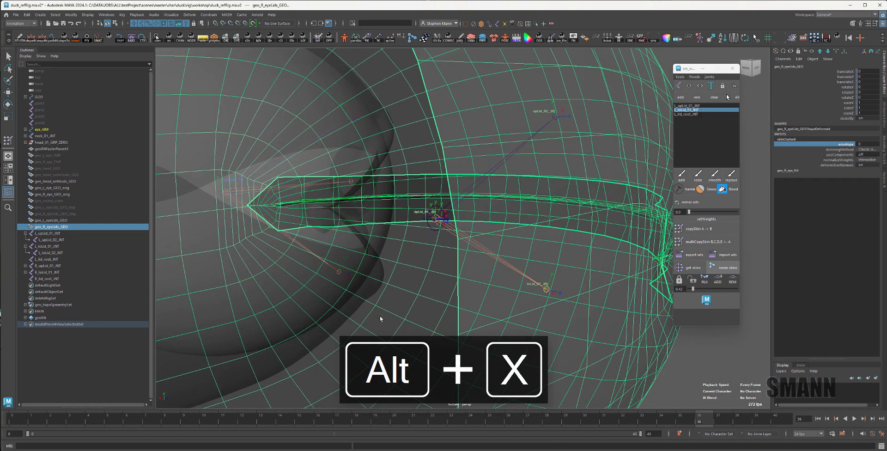
# Step: Inspect the right lid rims up close without X-Ray, restore the skin cluster envelope to 1, and return to the unsmoothed display
pyautogui.keyDown('alt'); pyautogui.moveTo(382, 319); pyautogui.dragTo(484, 319, button='right'); pyautogui.keyUp('alt')
pyautogui.hotkey('alt', 'x')
pyautogui.keyDown('alt'); pyautogui.moveTo(435, 285); pyautogui.dragTo(439, 281); pyautogui.keyUp('alt')
pyautogui.press('3')
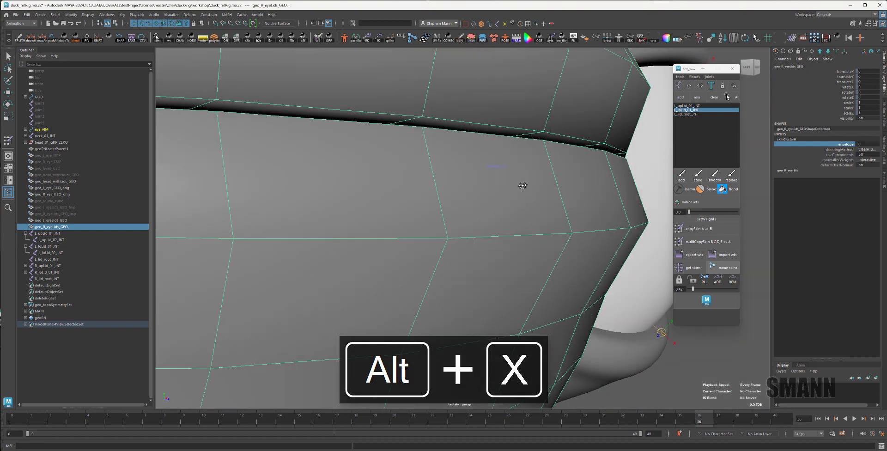
pyautogui.moveTo(446, 213)
pyautogui.keyDown('alt'); pyautogui.mouseDown()
pyautogui.moveTo(474, 216)
pyautogui.moveTo(449, 210)
pyautogui.mouseUp(); pyautogui.keyUp('alt')
pyautogui.moveTo(430, 157); pyautogui.dragTo(485, 157, button='middle')
pyautogui.keyDown('alt'); pyautogui.moveTo(485, 157); pyautogui.dragTo(361, 159, button='right'); pyautogui.keyUp('alt')
pyautogui.hotkey('alt', 'x')
pyautogui.hotkey('alt', 'x')
pyautogui.keyDown('alt'); pyautogui.moveTo(555, 330); pyautogui.dragTo(500, 336); pyautogui.keyUp('alt')
pyautogui.press('1')
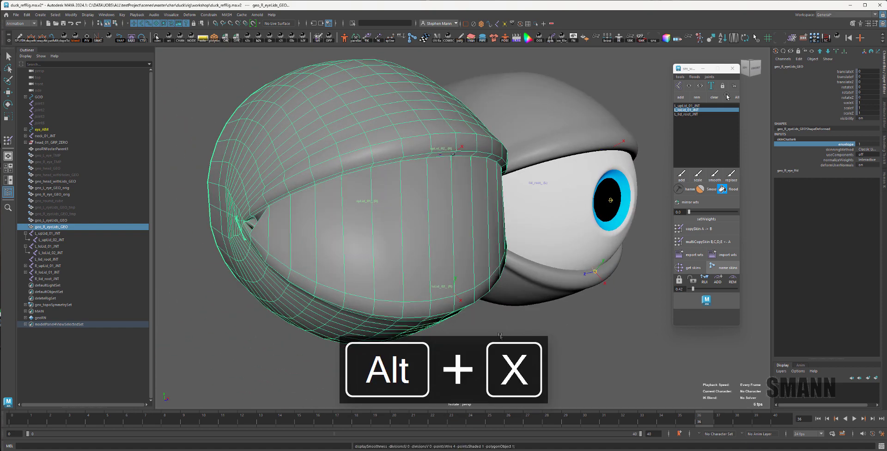
# Step: Select edges around the right eyelid opening in edge component mode, checking the selection with X-Ray toggled
pyautogui.press('F10')
pyautogui.click(260, 218)
pyautogui.press('e')
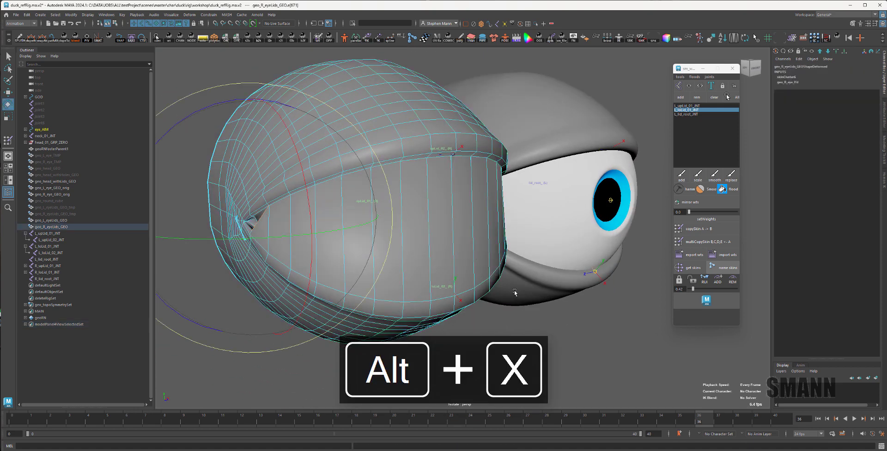
pyautogui.press('q')
pyautogui.hotkey('alt', 'x')
pyautogui.click(261, 218)
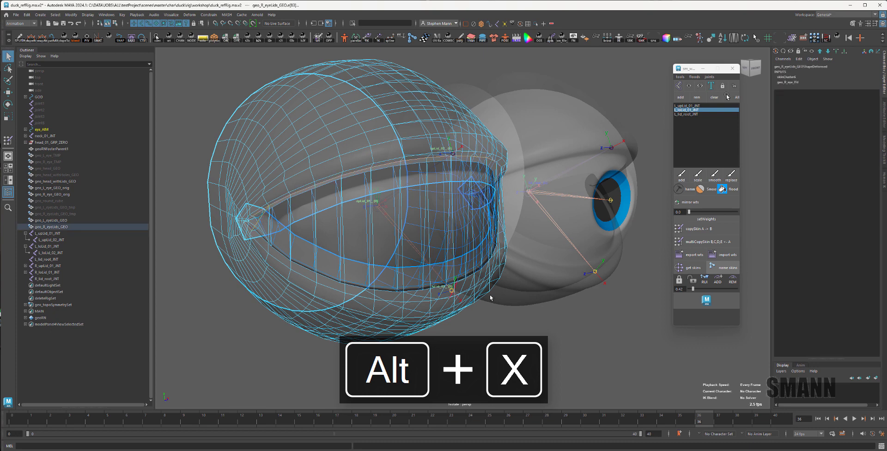
pyautogui.hotkey('alt', 'x')
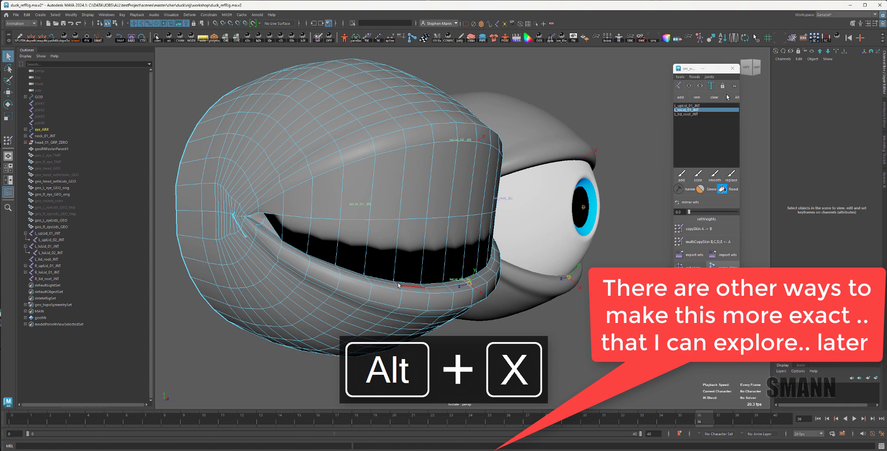
# Step: Select the edge loops along the right eyelid's lower and upper rims and correct how they follow the lid joints
pyautogui.doubleClick(392, 283)
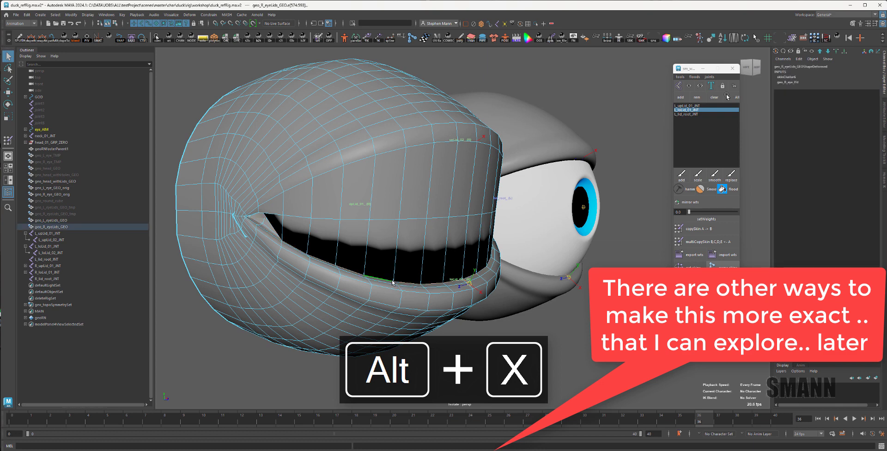
pyautogui.press('Left')
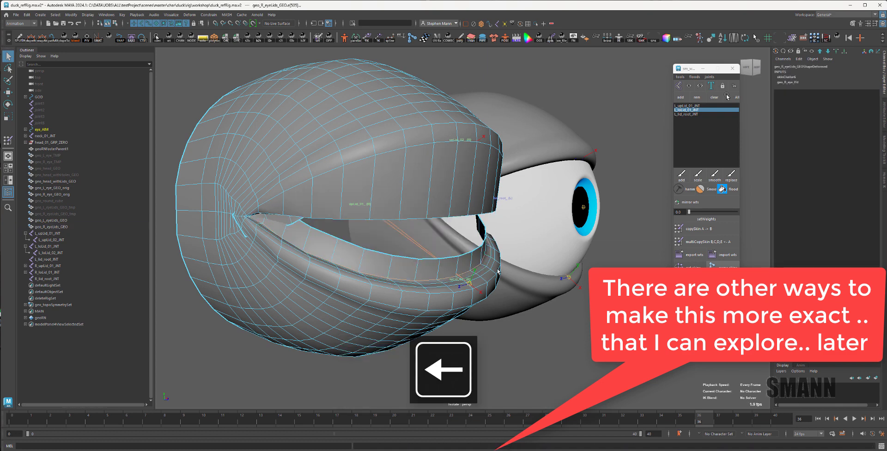
pyautogui.click(434, 218)
pyautogui.press('Left')
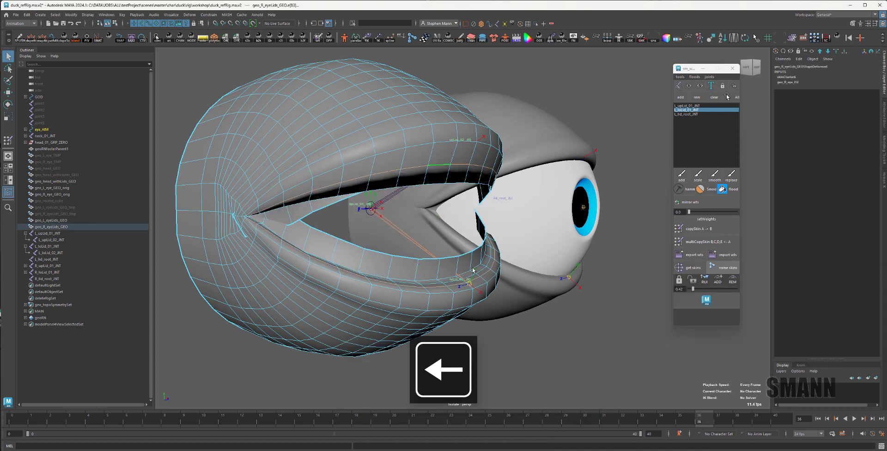
pyautogui.click(313, 219)
pyautogui.click(327, 211)
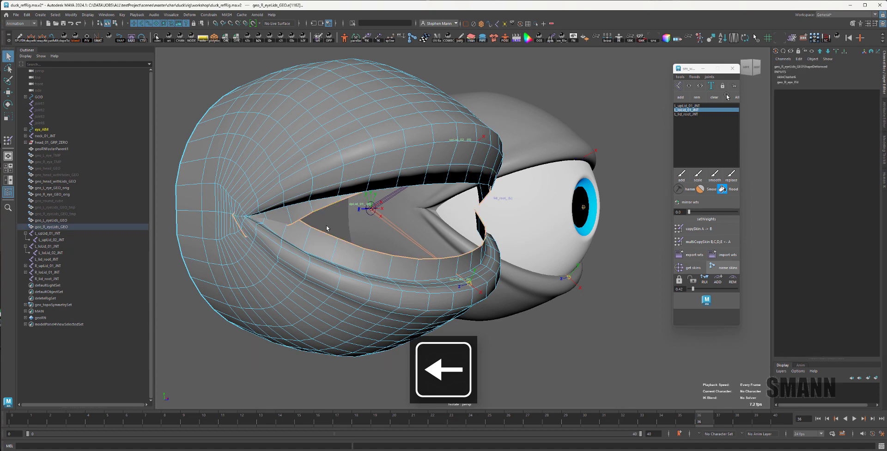
# Step: Repeat the correction on the remaining upper and lower rim loops of the right eyelid and return to object selection
pyautogui.doubleClick(322, 258)
pyautogui.press('g')
pyautogui.keyDown('alt'); pyautogui.moveTo(481, 228); pyautogui.dragTo(461, 224); pyautogui.keyUp('alt')
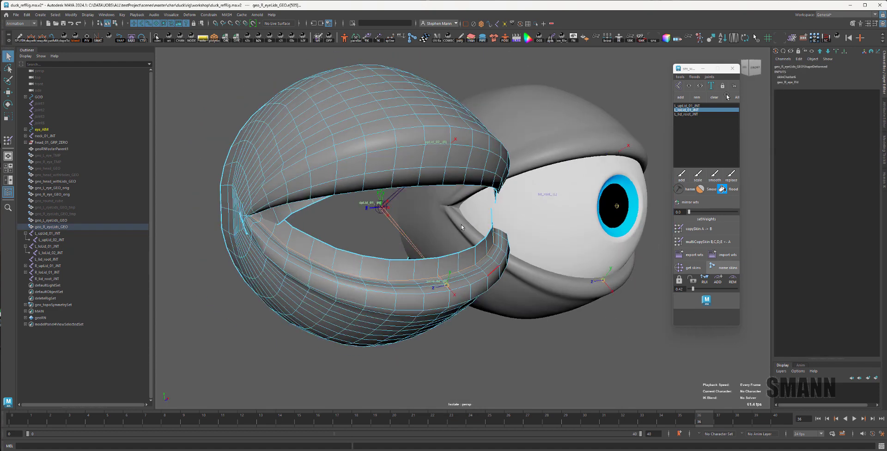
pyautogui.hotkey('ctrl', 'z')
pyautogui.doubleClick(422, 186)
pyautogui.press('g')
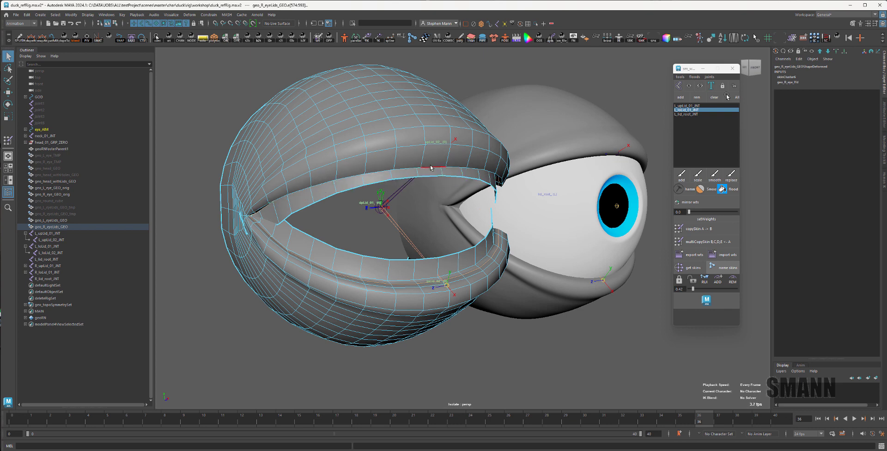
pyautogui.press('g')
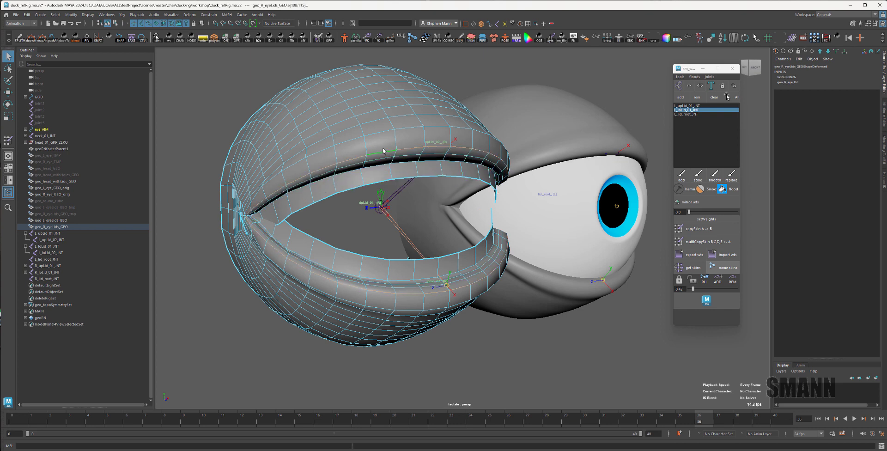
pyautogui.click(569, 368)
pyautogui.press('F8')
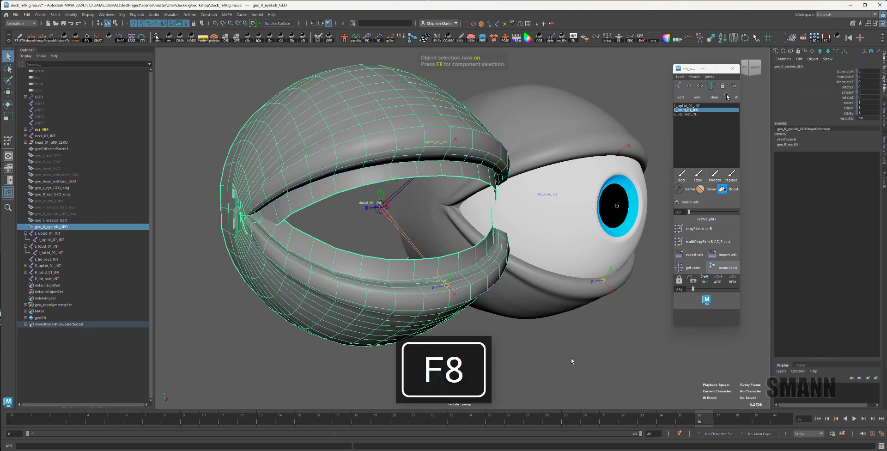
# Step: Turn on X-Ray and set rotateZ of L_upLid_01_JNT and R_upLid_01_JNT to 25
pyautogui.hotkey('alt', 'x')
pyautogui.click(589, 180)
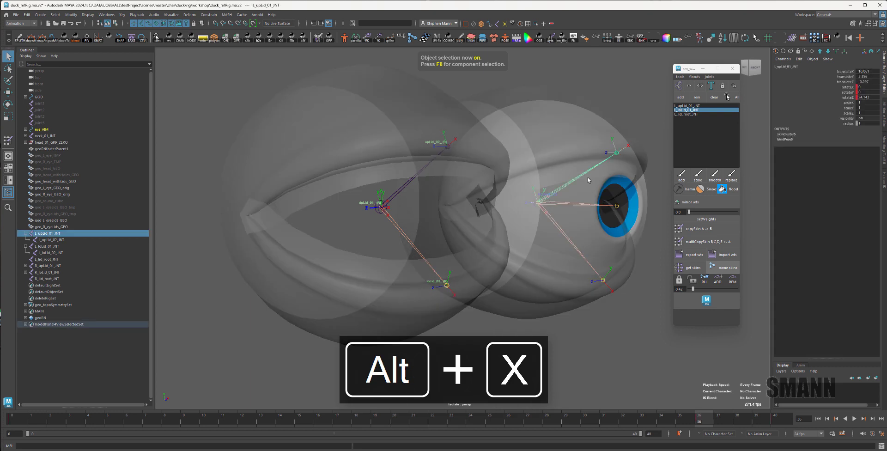
pyautogui.click(869, 97)
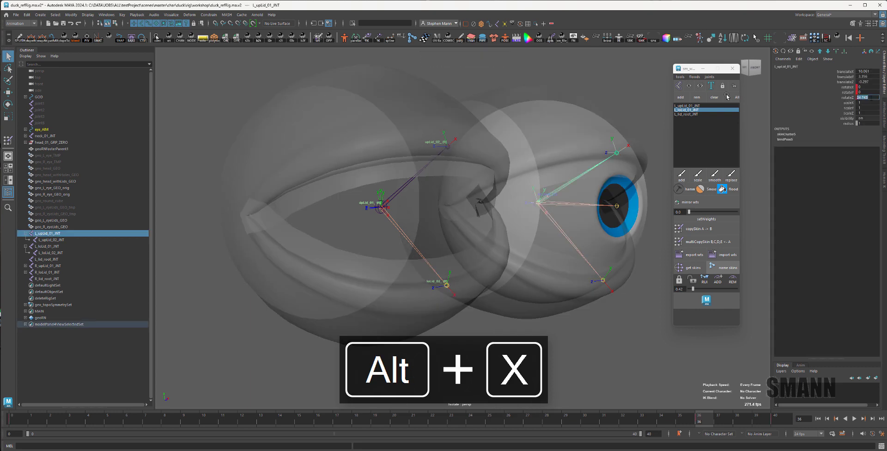
pyautogui.write('25')
pyautogui.press('Return')
pyautogui.moveTo(420, 151); pyautogui.dragTo(418, 176)
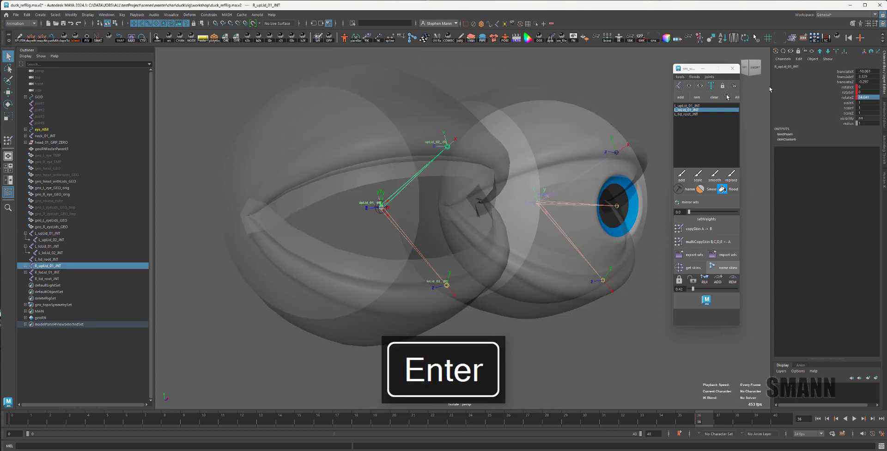
pyautogui.click(870, 98)
pyautogui.write('25')
pyautogui.press('Return')
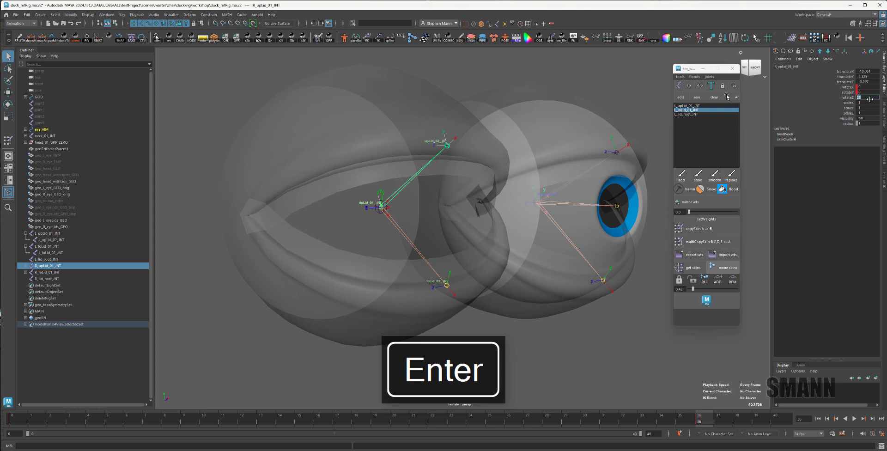
# Step: Set rotateZ of L_loLid_01_JNT and R_loLid_01_JNT to -35
pyautogui.click(583, 231)
pyautogui.moveTo(583, 231); pyautogui.dragTo(568, 254)
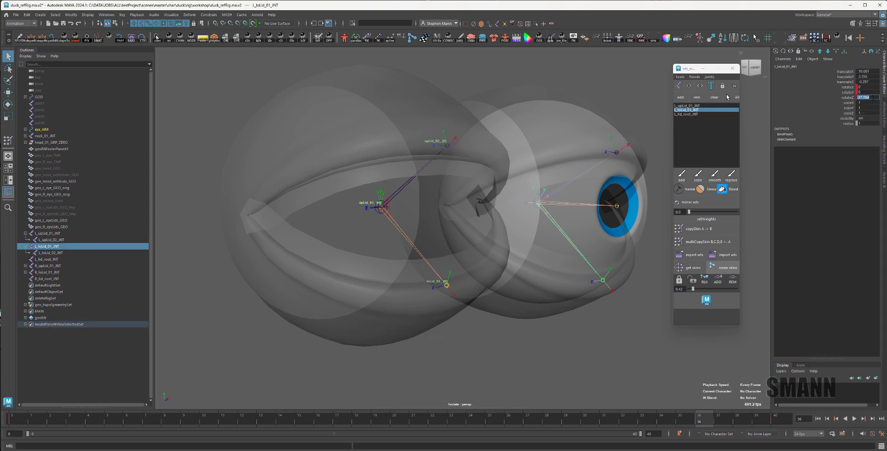
pyautogui.write('3')
pyautogui.press('Return')
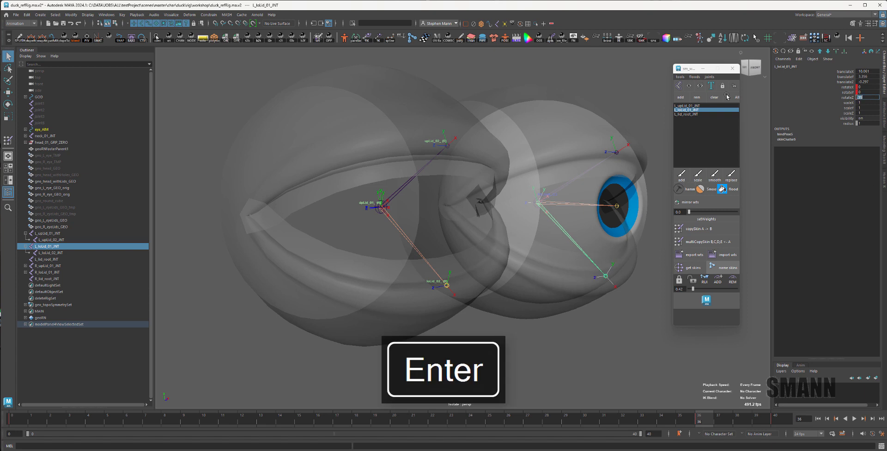
pyautogui.click(867, 98)
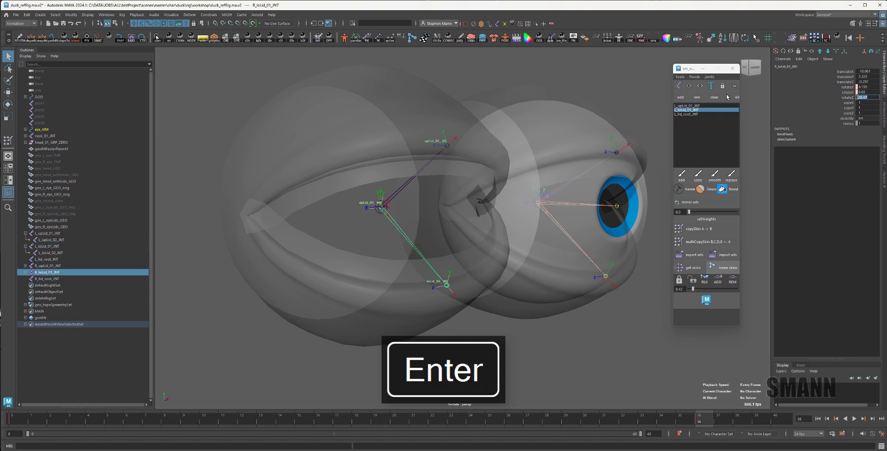
pyautogui.write('35')
pyautogui.press('Return')
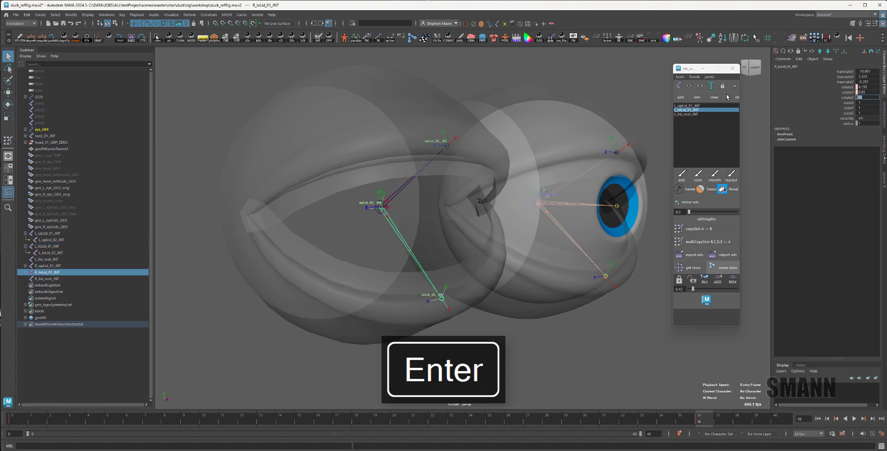
# Step: Set rotateX and rotateY of R_loLid_01_JNT to 0 and select the upper and lower lid joints on both sides
pyautogui.click(579, 242)
pyautogui.click(408, 247)
pyautogui.moveTo(868, 87); pyautogui.dragTo(872, 92)
pyautogui.write('0')
pyautogui.press('Return')
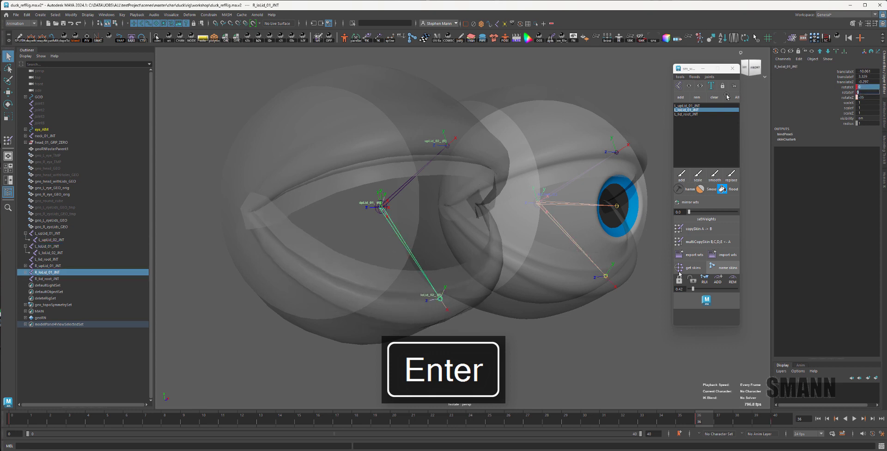
pyautogui.click(517, 321)
pyautogui.moveTo(404, 170); pyautogui.dragTo(401, 252)
pyautogui.keyDown('shift'); pyautogui.moveTo(576, 166); pyautogui.dragTo(573, 189); pyautogui.keyUp('shift')
pyautogui.keyDown('shift'); pyautogui.moveTo(574, 226); pyautogui.dragTo(556, 272); pyautogui.keyUp('shift')
pyautogui.click(579, 361)
# Step: Mirror skin weights from geo_L_eyeLids_GEO to geo_R_eyeLids_GEO across YZ, using Closest component surface association and Label influence association
pyautogui.click(574, 145)
pyautogui.keyDown('shift'); pyautogui.click(383, 115); pyautogui.keyUp('shift')
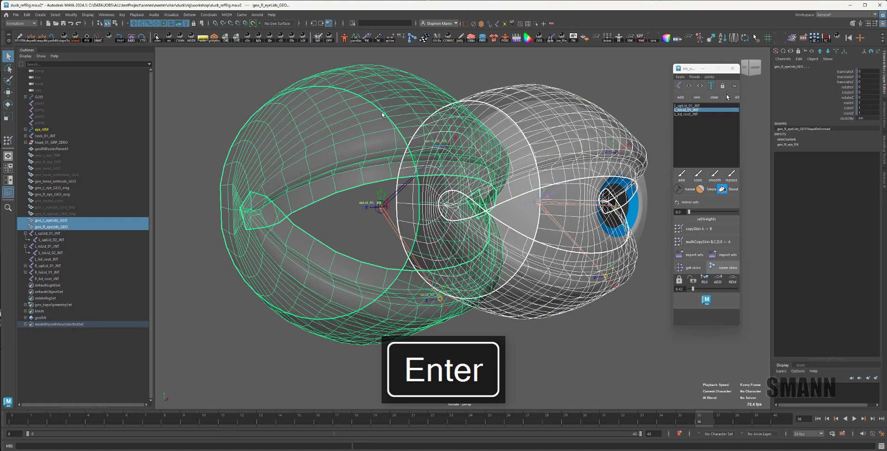
pyautogui.press('space')
pyautogui.click(398, 123)
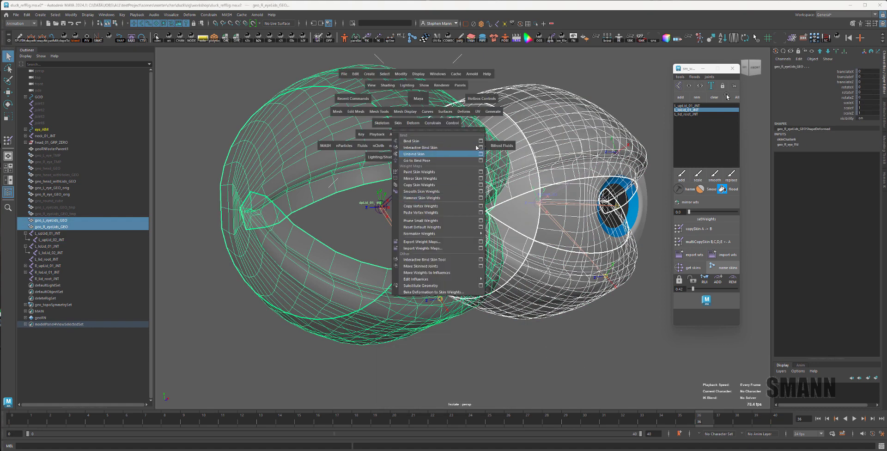
pyautogui.click(480, 179)
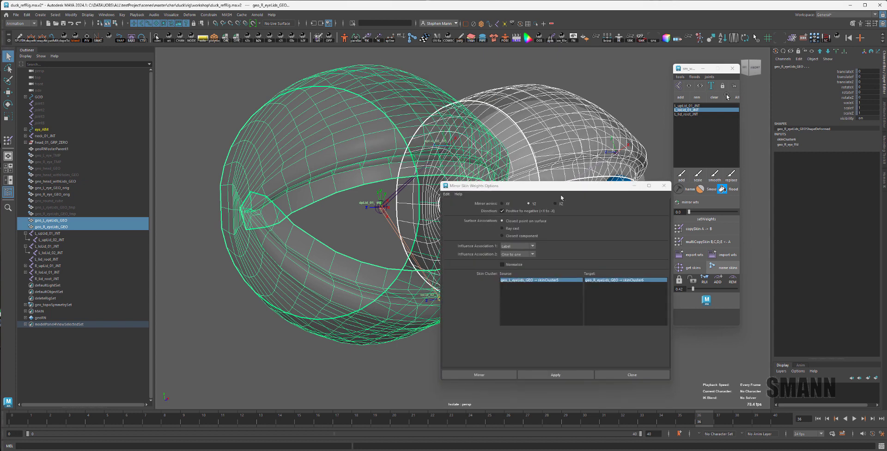
pyautogui.click(550, 247)
pyautogui.click(550, 247)
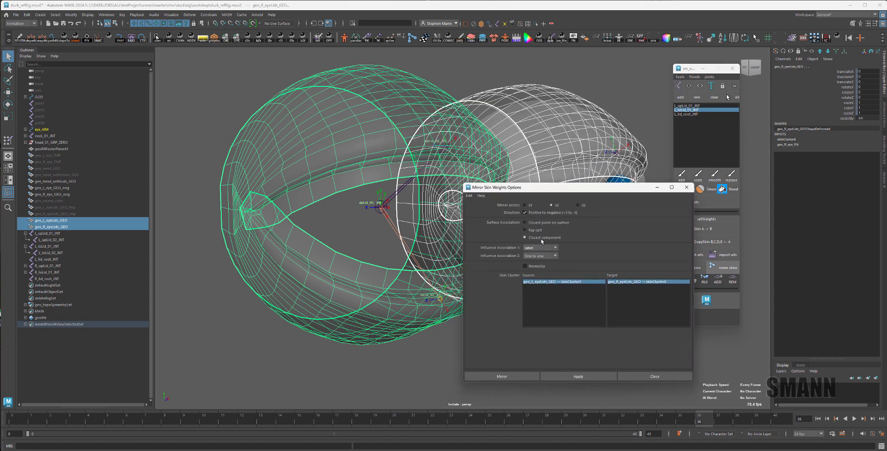
pyautogui.click(577, 376)
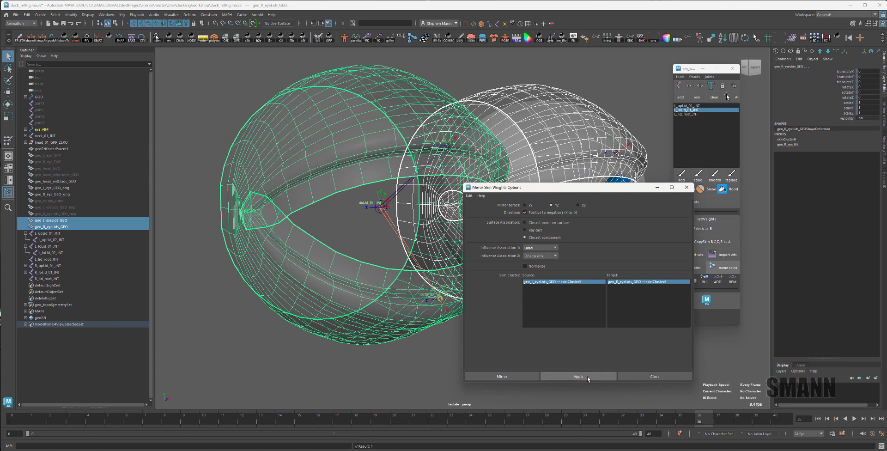
# Step: Close the Mirror Skin Weights options, turn off X-Ray and scrub the timeline back to frame 0 to check both eyelids' motion
pyautogui.click(643, 380)
pyautogui.hotkey('alt', 'x')
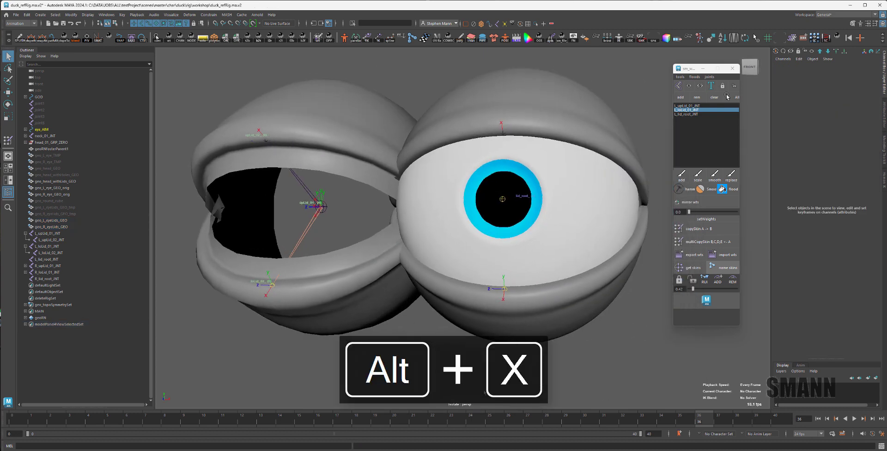
pyautogui.keyDown('alt'); pyautogui.moveTo(484, 393); pyautogui.dragTo(490, 393); pyautogui.keyUp('alt')
pyautogui.moveTo(705, 421); pyautogui.dragTo(233, 440)
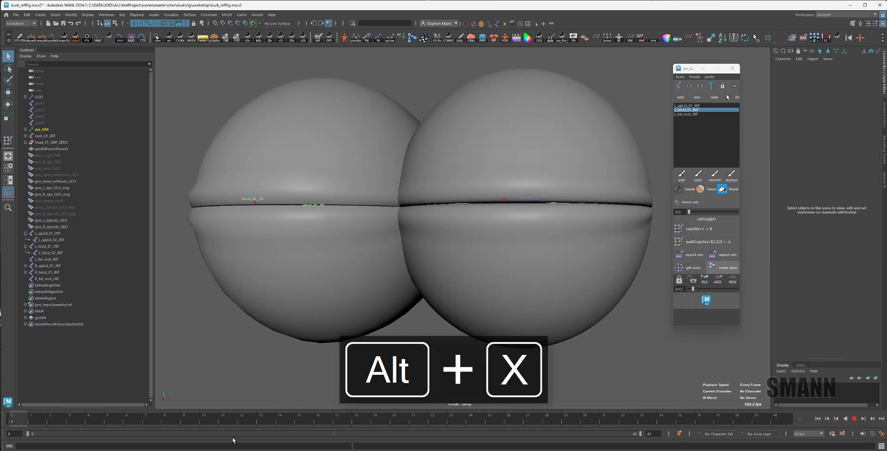
pyautogui.moveTo(233, 441); pyautogui.dragTo(17, 420)
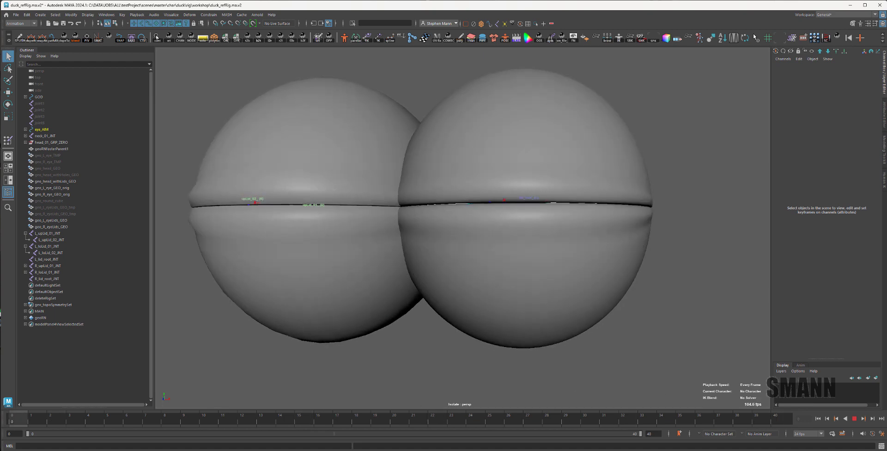
pyautogui.keyDown('alt'); pyautogui.moveTo(532, 227); pyautogui.dragTo(539, 253); pyautogui.keyUp('alt')
pyautogui.keyDown('alt'); pyautogui.moveTo(678, 227); pyautogui.dragTo(659, 216); pyautogui.keyUp('alt')
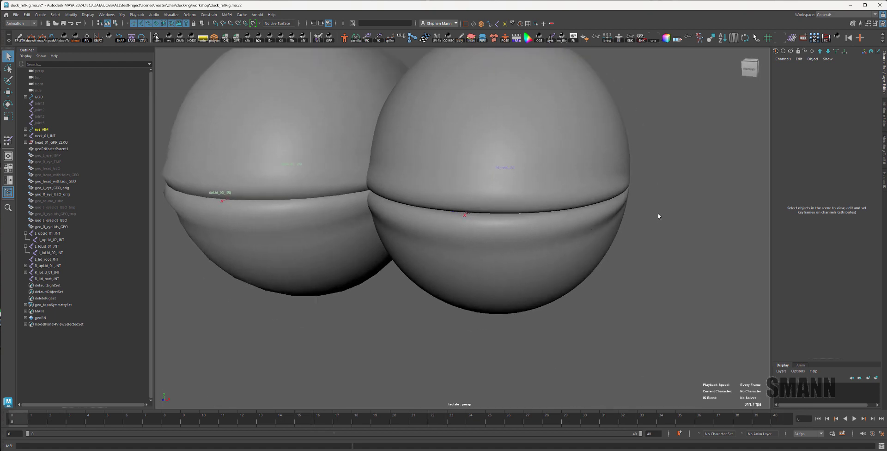
# Step: Exit isolation to show the full duck head and raise the envelope of the left eye's FFD on geo_L_eyeLids_GEO
pyautogui.press('space')
pyautogui.press('space')
pyautogui.press('f')
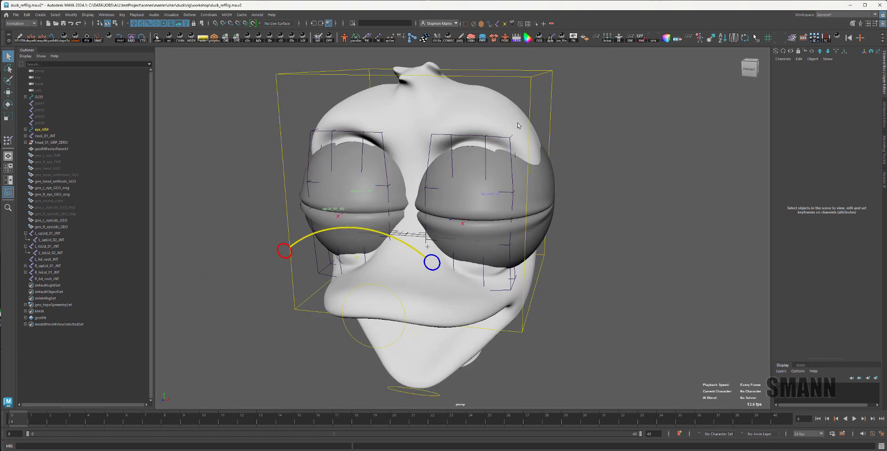
pyautogui.click(553, 186)
pyautogui.click(794, 146)
pyautogui.click(826, 150)
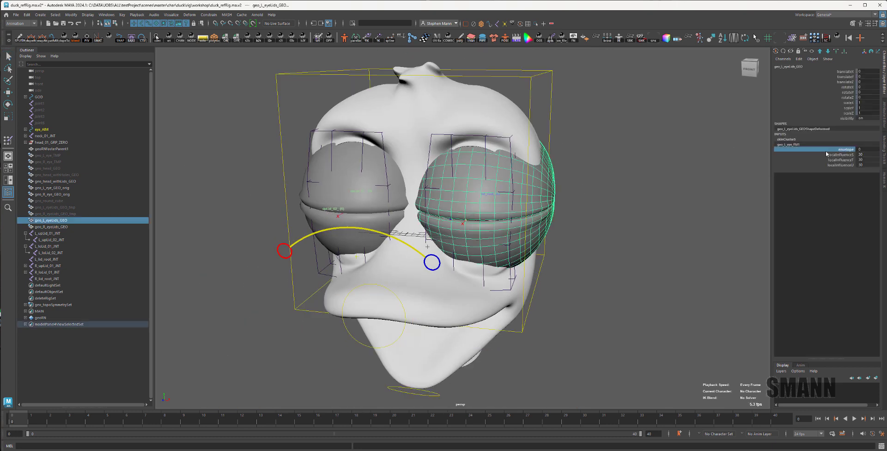
pyautogui.moveTo(684, 144); pyautogui.dragTo(713, 142, button='middle')
pyautogui.click(713, 142)
# Step: Raise the envelope of the right eye's FFD on geo_R_eyeLids_GEO and play the animation to check the lids
pyautogui.click(360, 163)
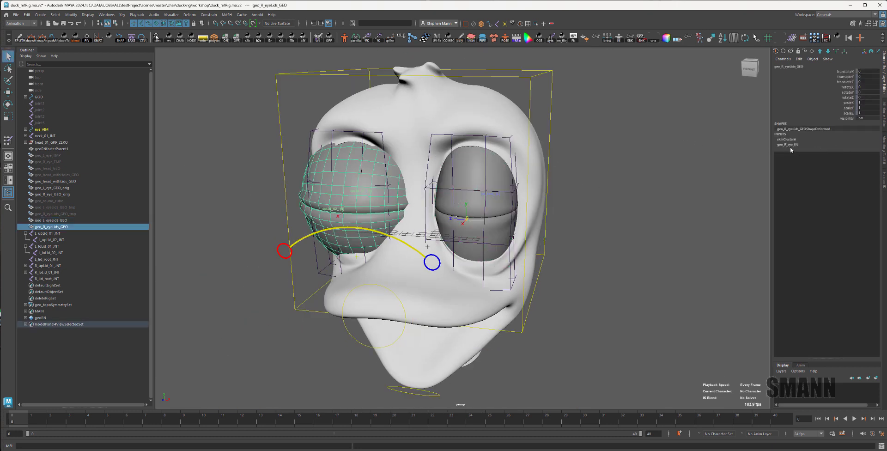
pyautogui.click(790, 146)
pyautogui.click(827, 150)
pyautogui.moveTo(694, 142); pyautogui.dragTo(709, 142, button='middle')
pyautogui.click(709, 142)
pyautogui.keyDown('alt'); pyautogui.moveTo(656, 258); pyautogui.dragTo(651, 237); pyautogui.keyUp('alt')
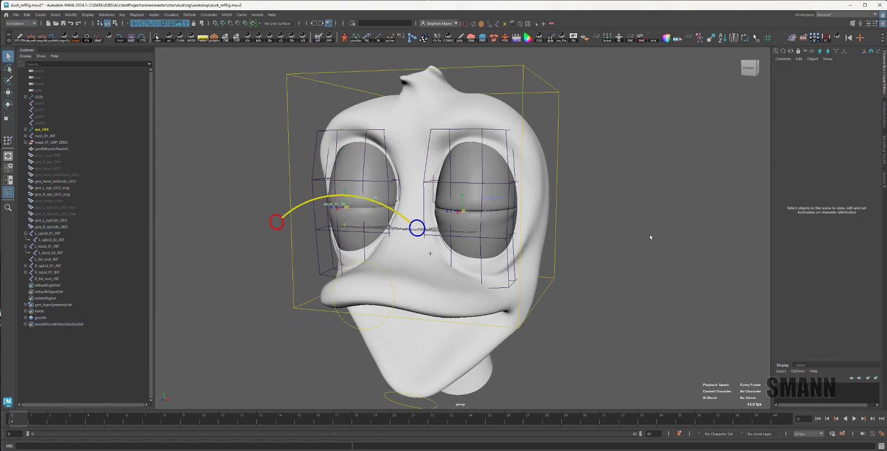
pyautogui.hotkey('alt', 'v')
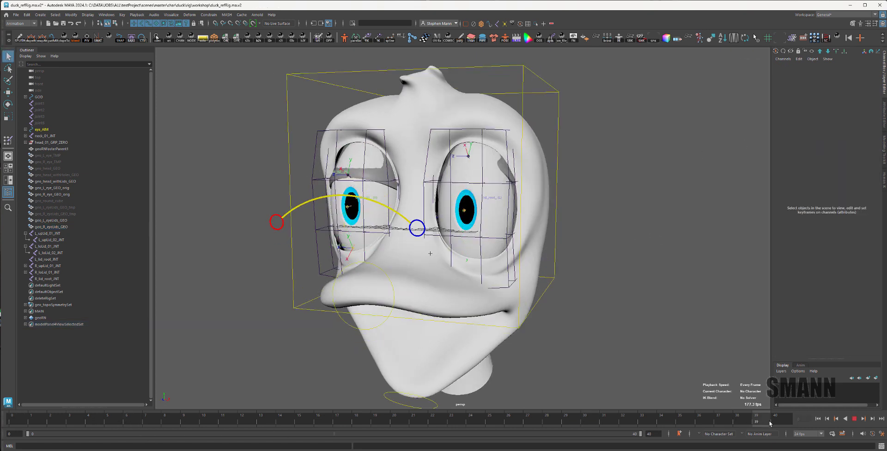
pyautogui.press('Escape')
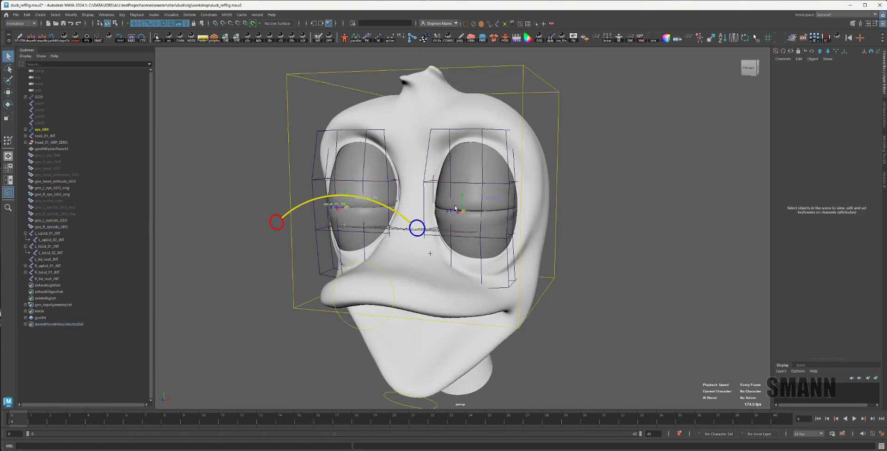
# Step: Reorder the input operations of both eyelid meshes so the FFD sits above the skin cluster, and play the animation to check
pyautogui.click(495, 170)
pyautogui.moveTo(625, 120); pyautogui.dragTo(691, 255, button='right')
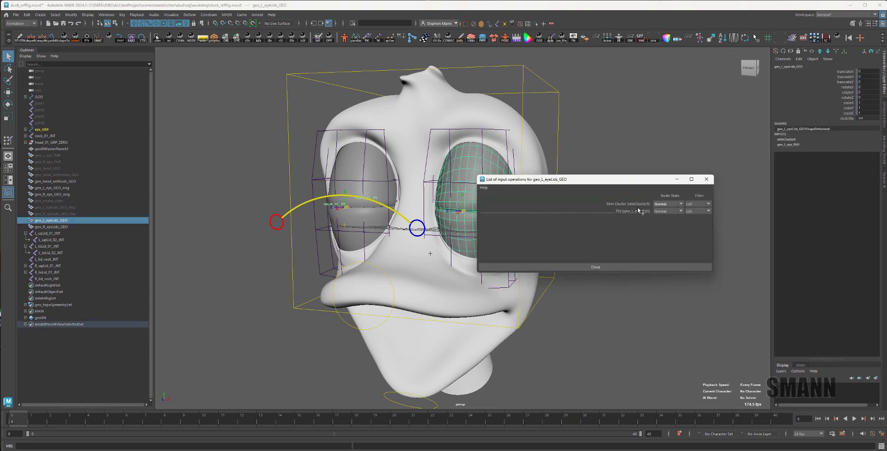
pyautogui.click(460, 173)
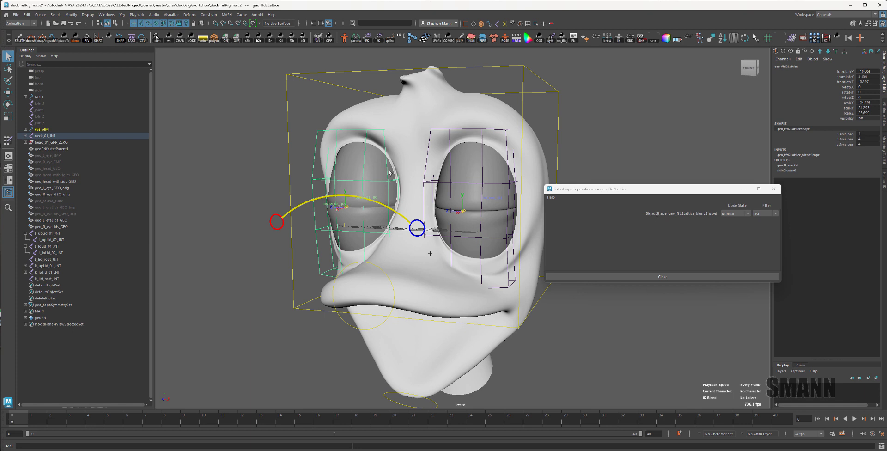
pyautogui.click(374, 165)
pyautogui.moveTo(696, 213); pyautogui.dragTo(698, 222, button='middle')
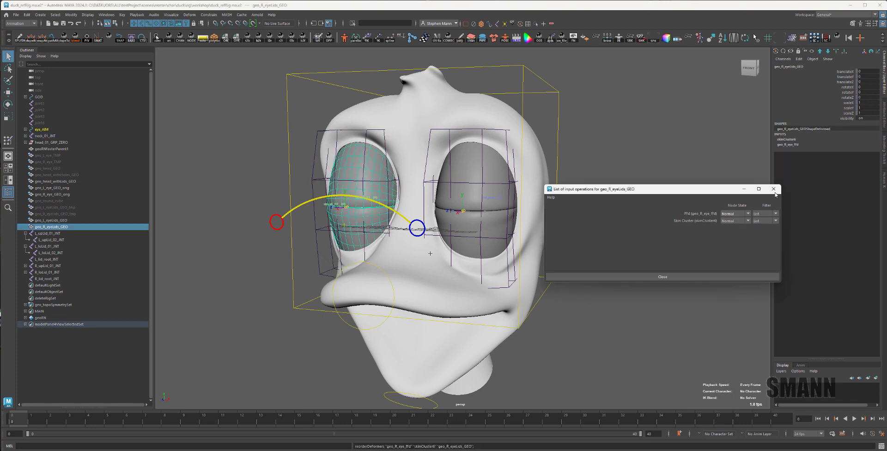
pyautogui.click(775, 191)
pyautogui.click(651, 244)
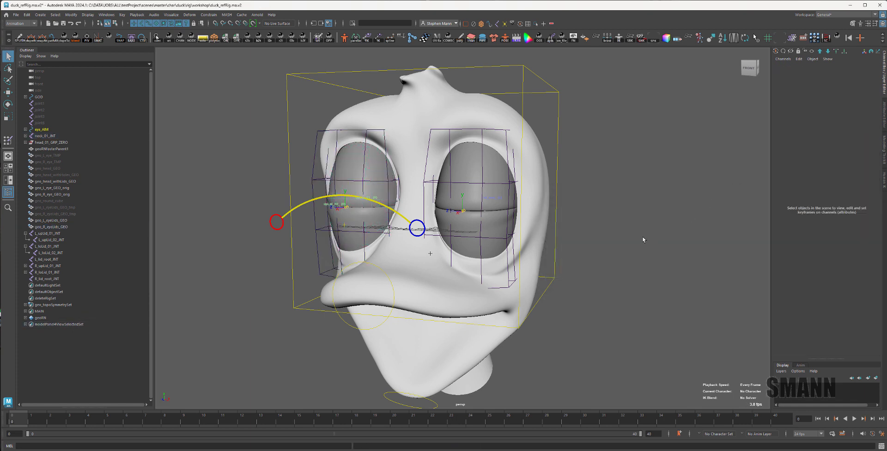
pyautogui.hotkey('alt', 'v')
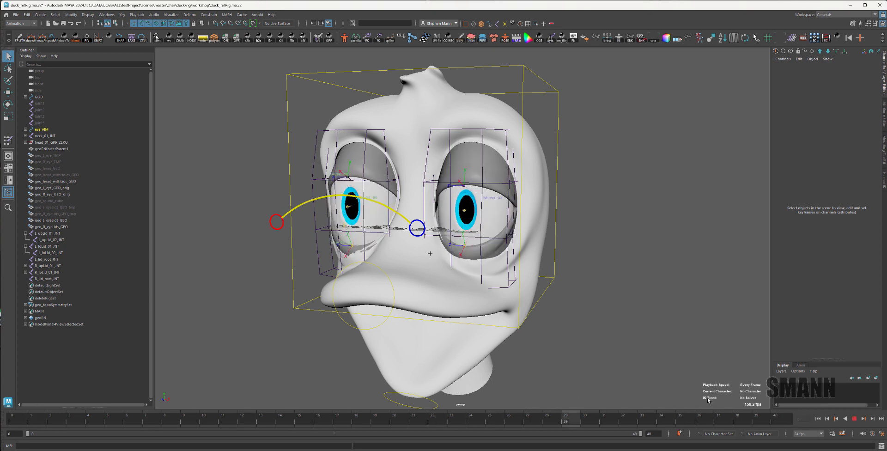
pyautogui.hotkey('alt', 'v')
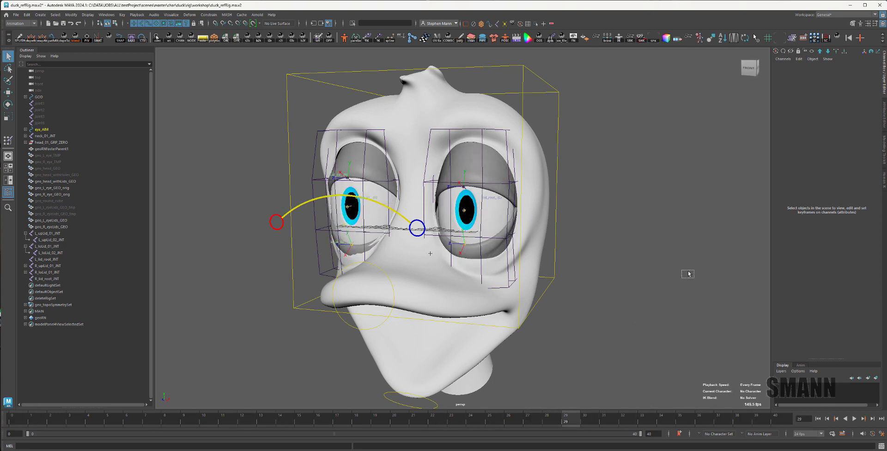
# Step: Test-rotate and test-move the eye_AIM control to check whether the eyeballs follow, undoing each change
pyautogui.click(323, 201)
pyautogui.press('e')
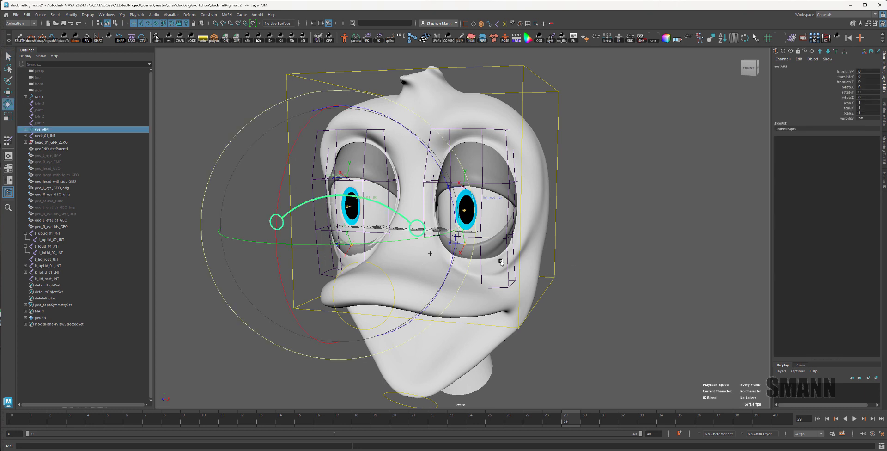
pyautogui.moveTo(500, 260); pyautogui.dragTo(563, 325, button='middle')
pyautogui.hotkey('ctrl', 'z')
pyautogui.press('w')
pyautogui.moveTo(344, 225); pyautogui.dragTo(289, 244)
pyautogui.hotkey('ctrl', 'z')
# Step: Turn on X-Ray, inspect the inputs of geo_L_eye_GEO_orig and geo_R_eye_GEO_orig, and test-move eye_AIM before undoing it
pyautogui.hotkey('alt', 'x')
pyautogui.click(629, 205)
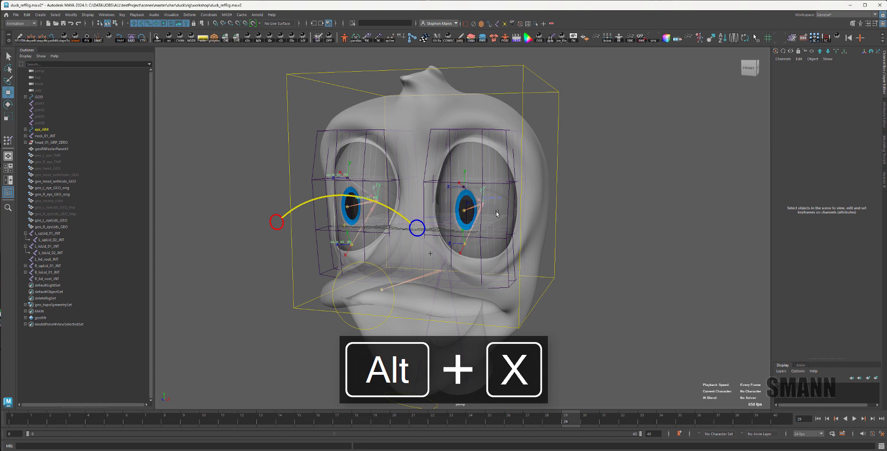
pyautogui.click(453, 201)
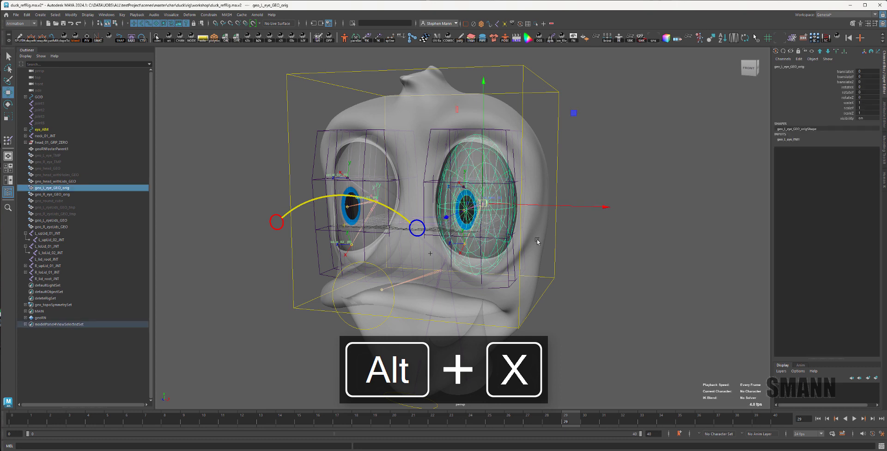
pyautogui.click(340, 187)
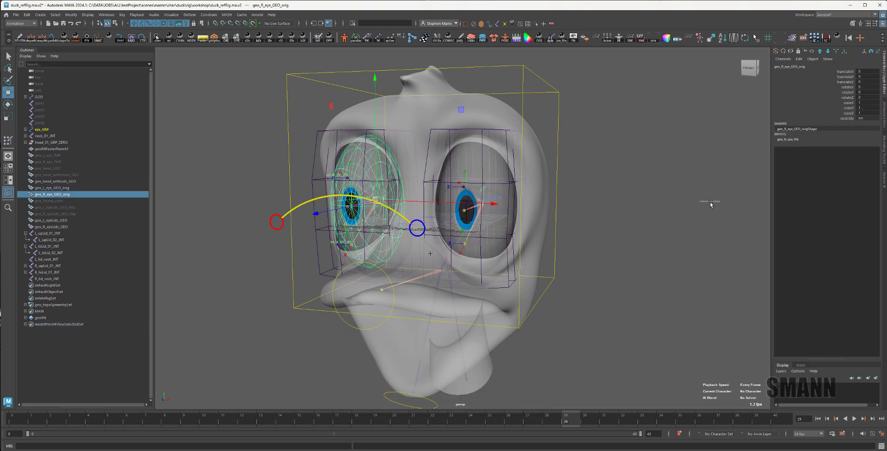
pyautogui.click(708, 201)
pyautogui.click(337, 198)
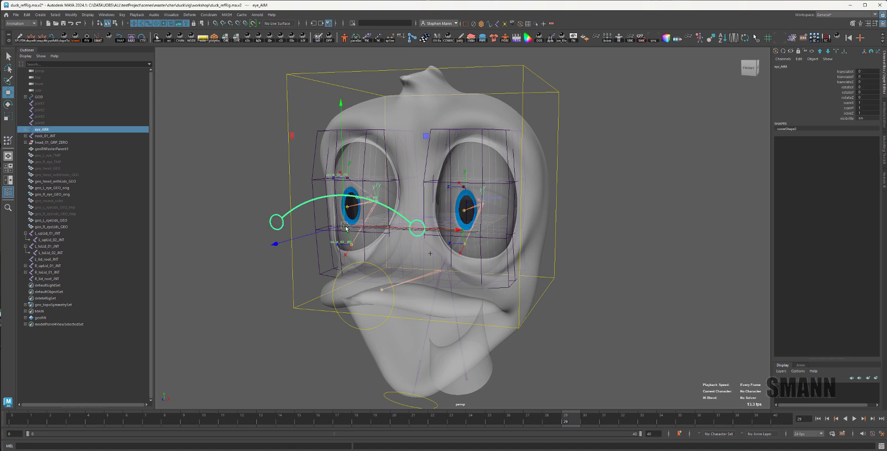
pyautogui.moveTo(345, 226); pyautogui.dragTo(394, 309)
pyautogui.hotkey('ctrl', 'z')
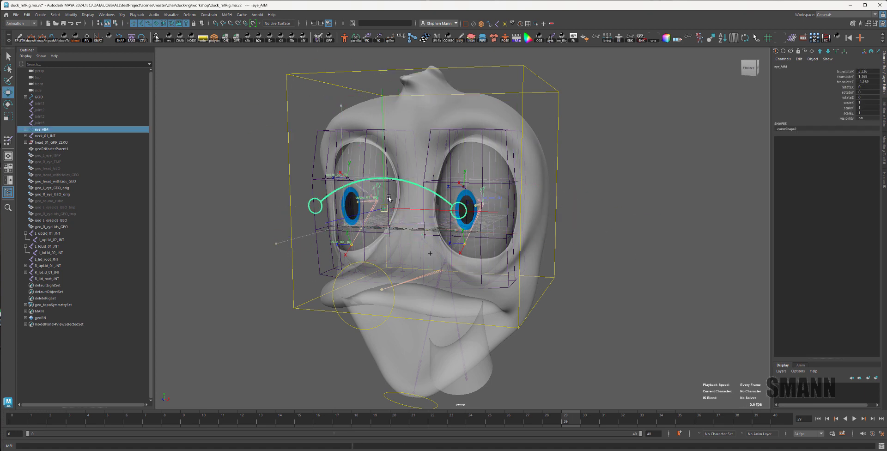
# Step: Bind geo_L_eye_GEO_orig to L_eye_01_JNT with Bind Skin
pyautogui.click(497, 202)
pyautogui.click(474, 208)
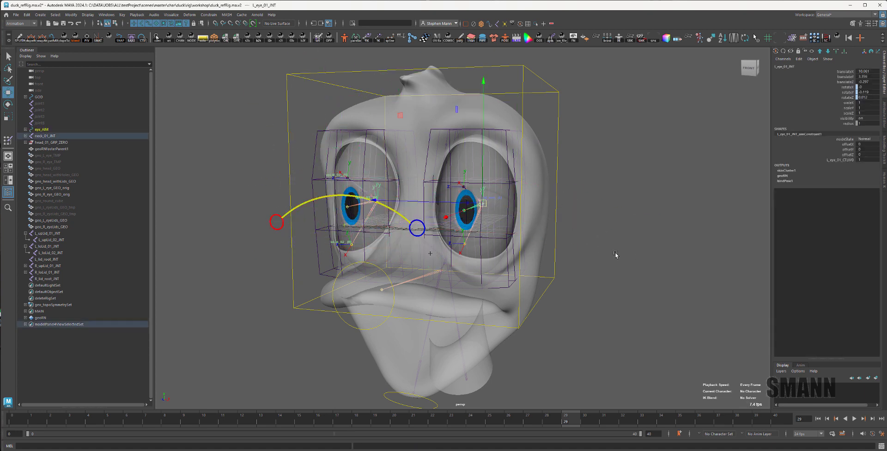
pyautogui.press('q')
pyautogui.keyDown('shift'); pyautogui.click(362, 206); pyautogui.keyUp('shift')
pyautogui.hotkey('ctrl', 'z')
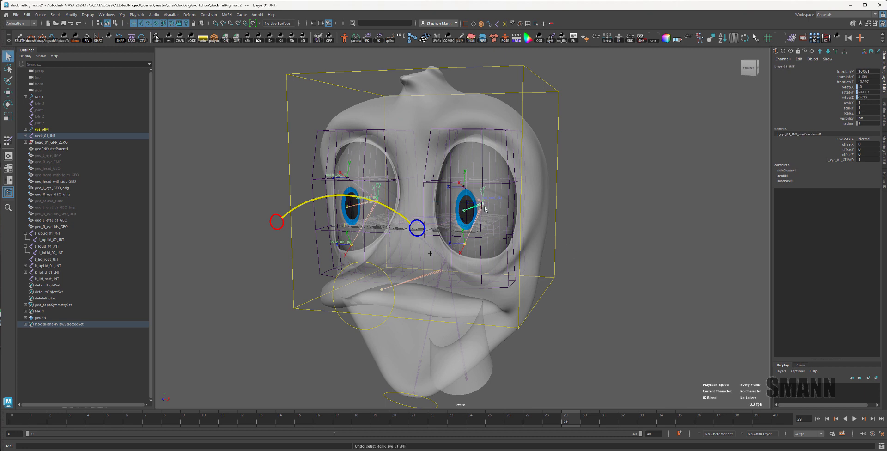
pyautogui.keyDown('shift'); pyautogui.click(499, 200); pyautogui.keyUp('shift')
pyautogui.press('space')
pyautogui.click(537, 187)
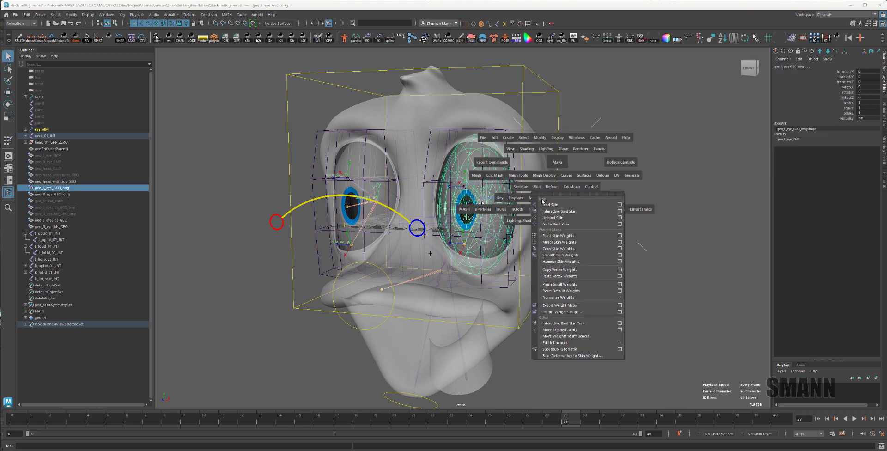
pyautogui.click(544, 207)
# Step: Bind geo_R_eye_GEO_orig to R_eye_01_JNT by repeating Bind Skin
pyautogui.click(370, 210)
pyautogui.click(356, 206)
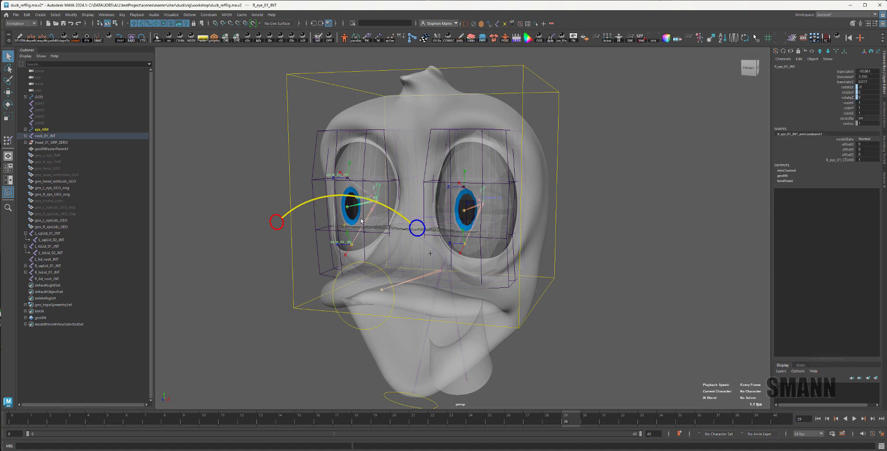
pyautogui.keyDown('shift'); pyautogui.click(360, 216); pyautogui.keyUp('shift')
pyautogui.press('g')
pyautogui.click(350, 234)
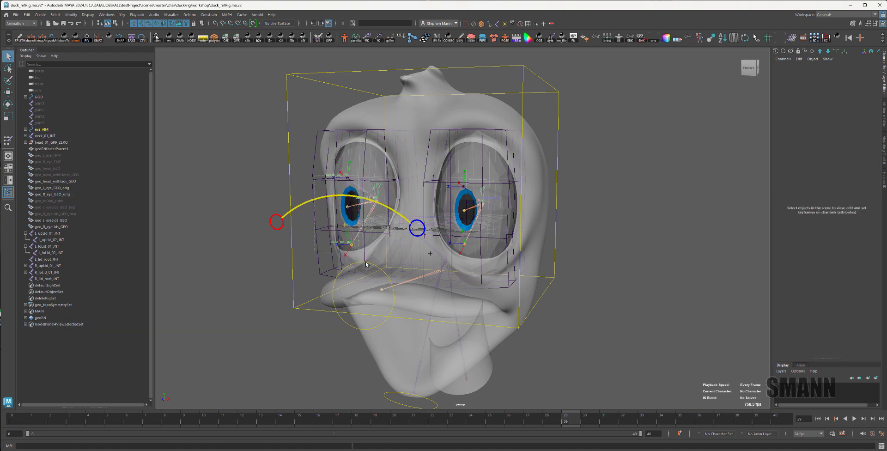
# Step: Turn off X-Ray and reorder the input operations of both original eye meshes so the FFD sits above the skin cluster
pyautogui.hotkey('alt', 'x')
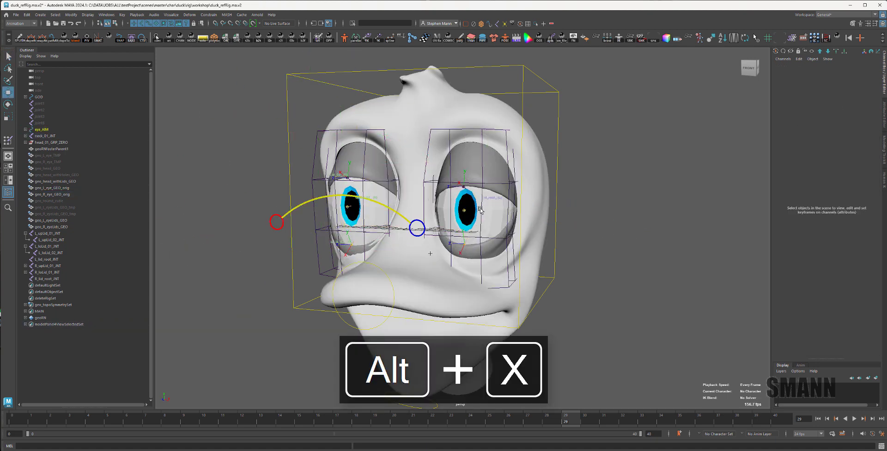
pyautogui.click(481, 210)
pyautogui.click(495, 223)
pyautogui.moveTo(606, 134); pyautogui.dragTo(668, 267, button='right')
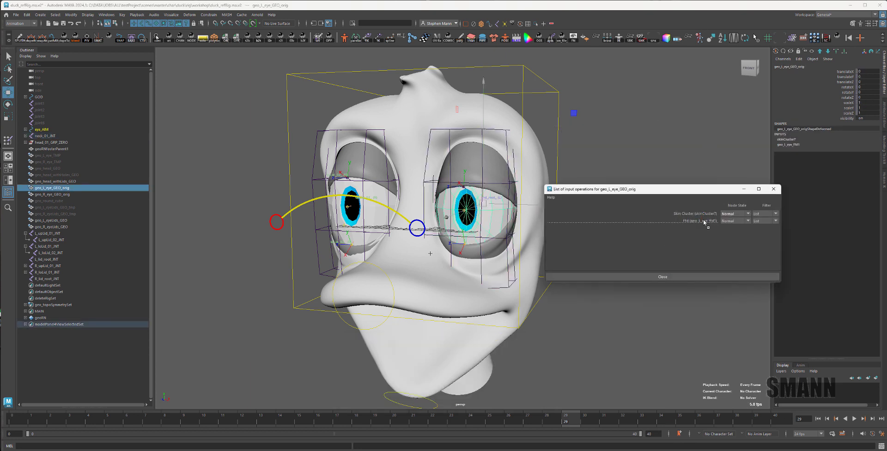
pyautogui.click(690, 145)
pyautogui.moveTo(704, 222); pyautogui.dragTo(699, 227, button='middle')
pyautogui.click(376, 188)
pyautogui.click(698, 277)
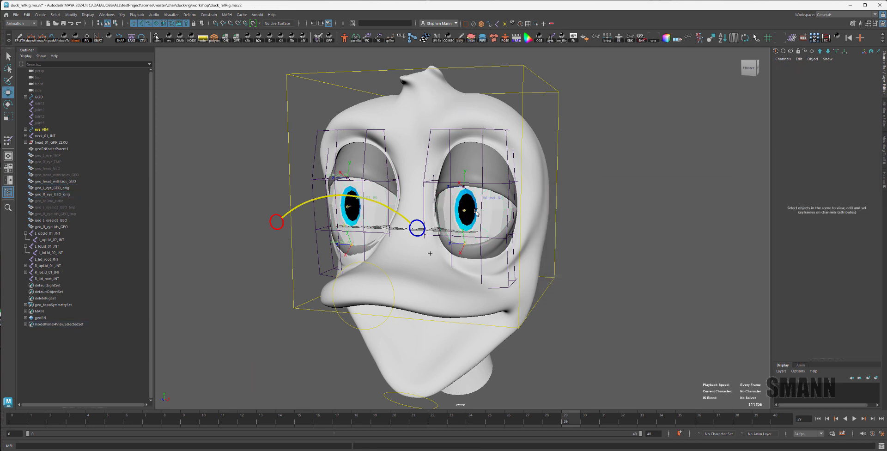
# Step: Test-move the eye_AIM control to check that the skinned eyeballs follow it within the lids
pyautogui.keyDown('shift'); pyautogui.click(470, 244); pyautogui.keyUp('shift')
pyautogui.click(614, 266)
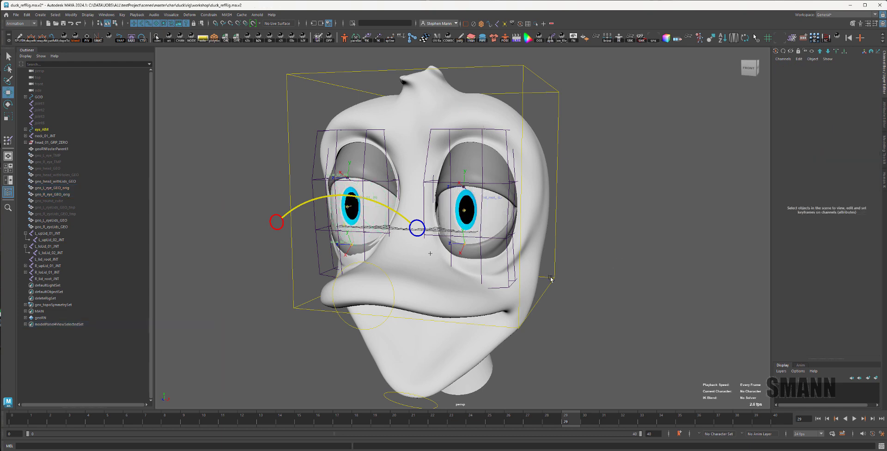
pyautogui.hotkey('alt', 'x')
pyautogui.click(405, 219)
pyautogui.hotkey('alt', 'x')
pyautogui.moveTo(345, 225); pyautogui.dragTo(381, 252)
pyautogui.click(625, 218)
pyautogui.keyDown('alt'); pyautogui.moveTo(625, 218); pyautogui.dragTo(650, 360); pyautogui.keyUp('alt')
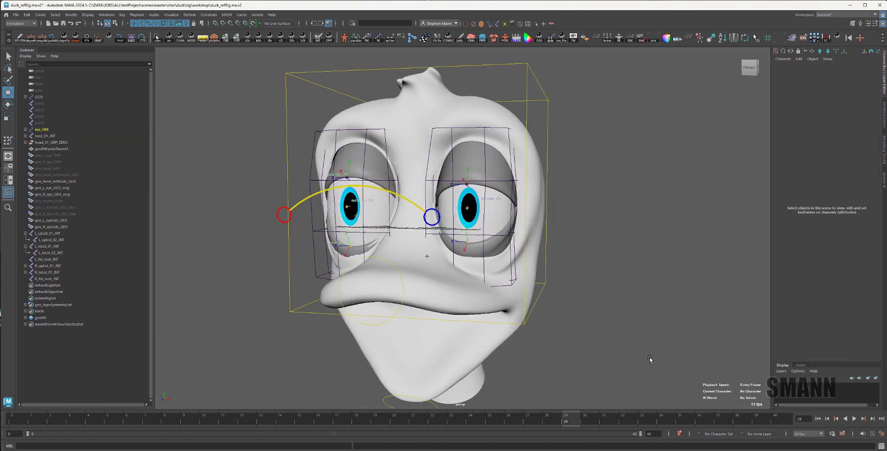
# Step: Play the animation to check the eyelids over the eyes from the front, and select the eye_AIM control
pyautogui.hotkey('alt', 'v')
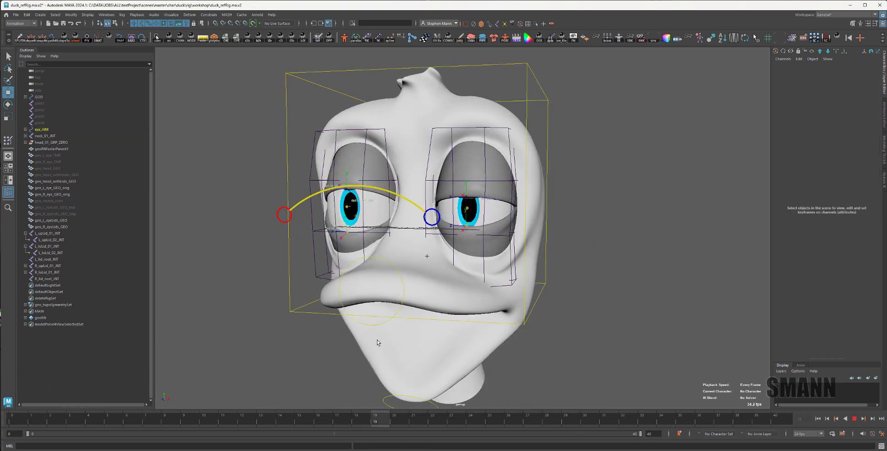
pyautogui.hotkey('alt', 'v')
pyautogui.keyDown('alt'); pyautogui.moveTo(591, 244); pyautogui.dragTo(621, 241); pyautogui.keyUp('alt')
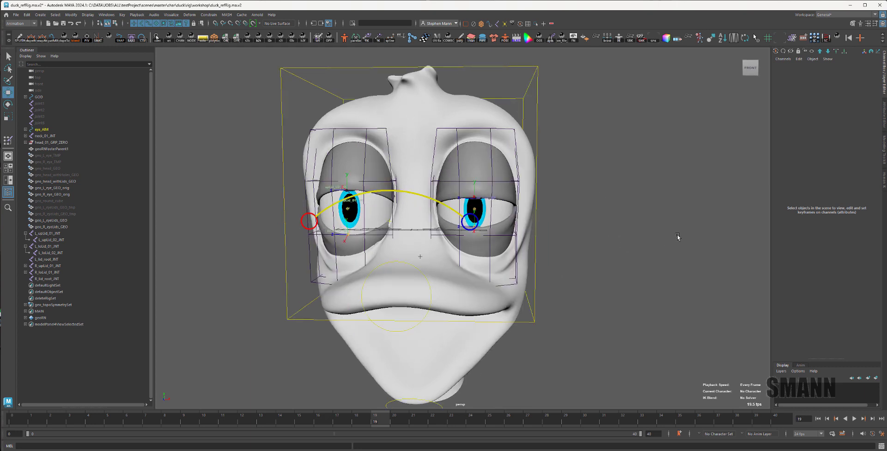
pyautogui.moveTo(288, 192); pyautogui.dragTo(321, 234)
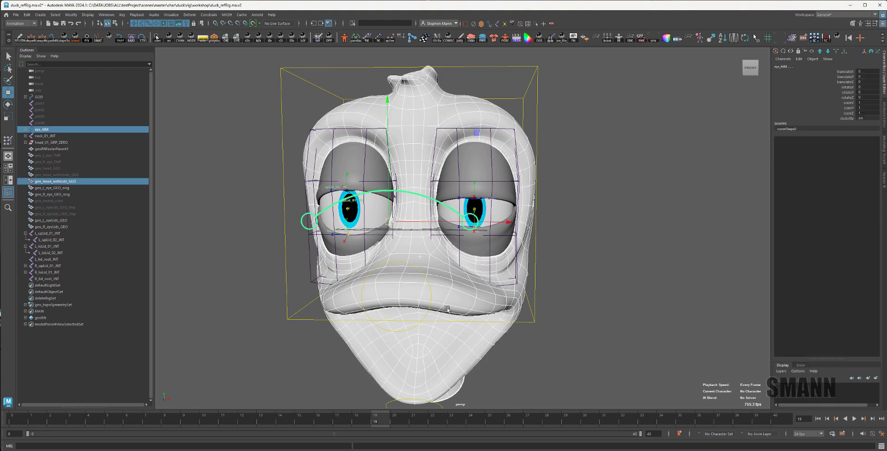